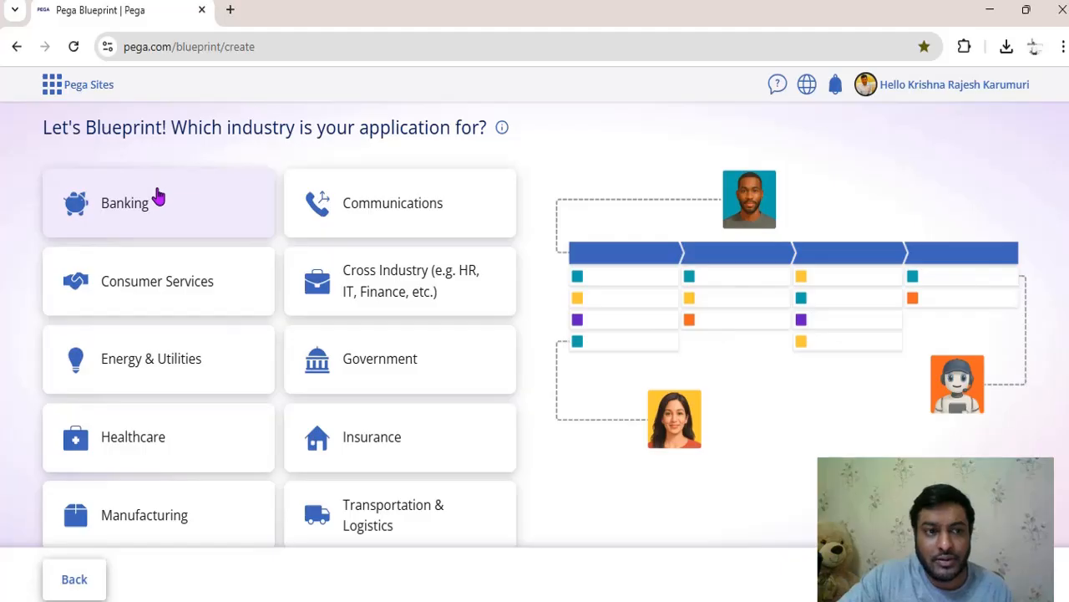
Look over the industry choices for the new blueprint and open the upload of supporting assets.
{"action": "scroll", "coordinate": [349, 333], "scroll_direction": "down", "scroll_amount": 3}
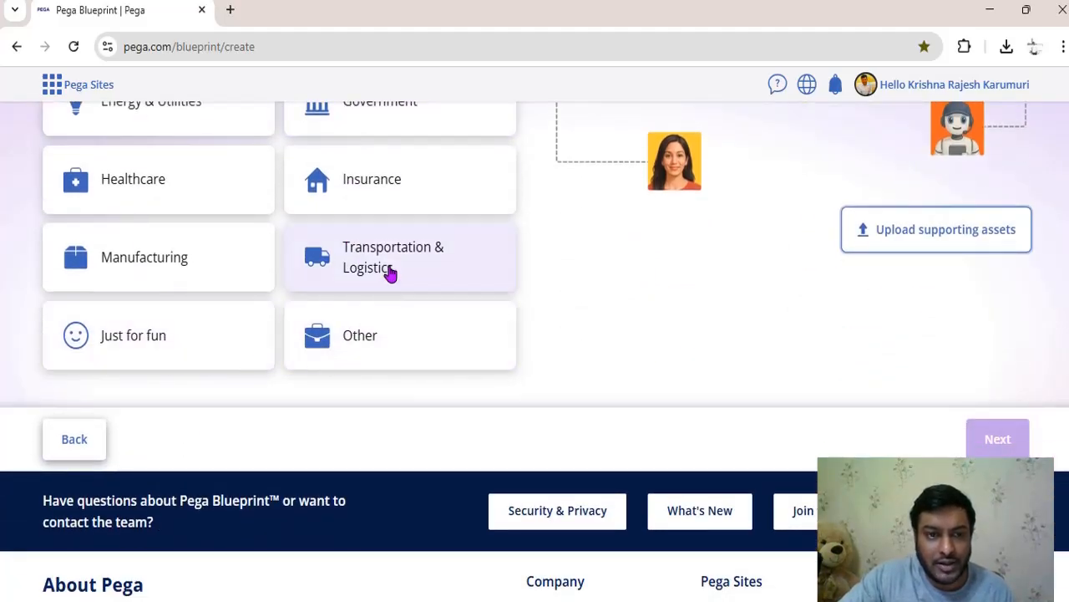
{"action": "scroll", "coordinate": [284, 293], "scroll_direction": "up", "scroll_amount": 1}
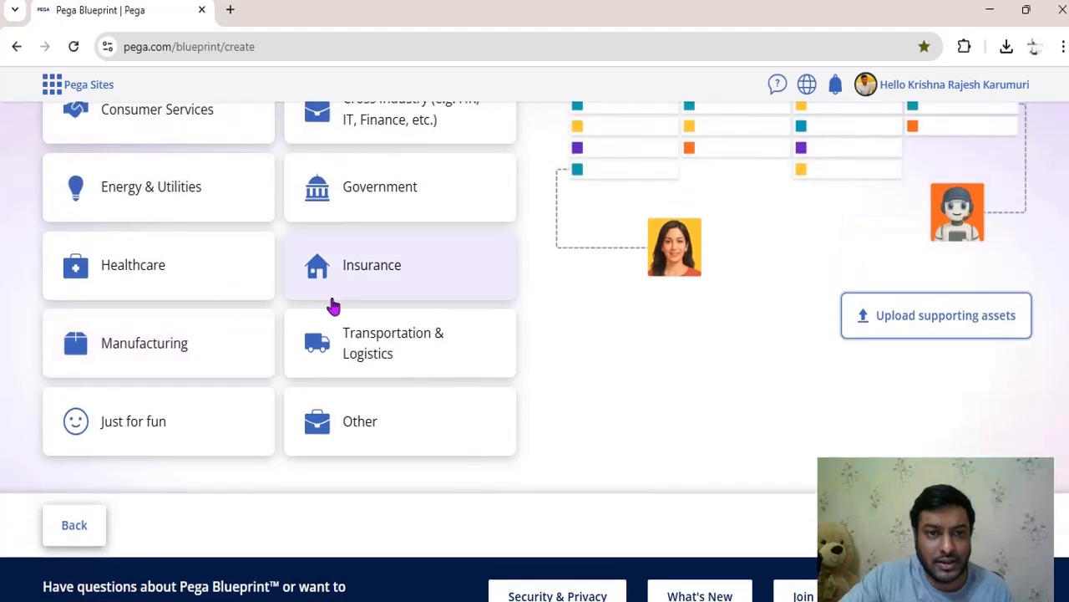
{"action": "scroll", "coordinate": [389, 276], "scroll_direction": "up", "scroll_amount": 3}
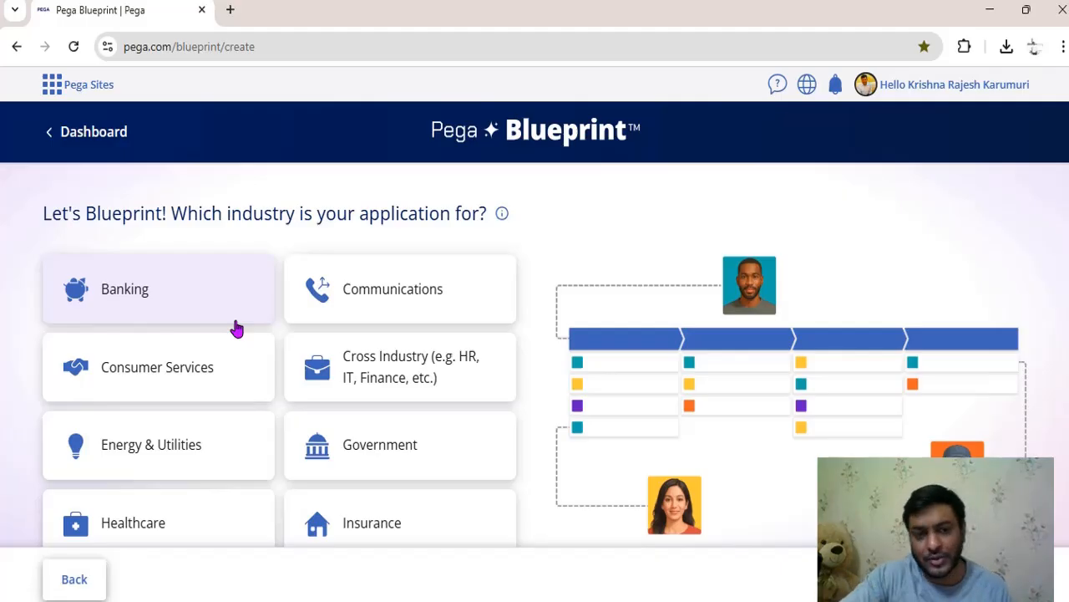
{"action": "scroll", "coordinate": [251, 330], "scroll_direction": "down", "scroll_amount": 2}
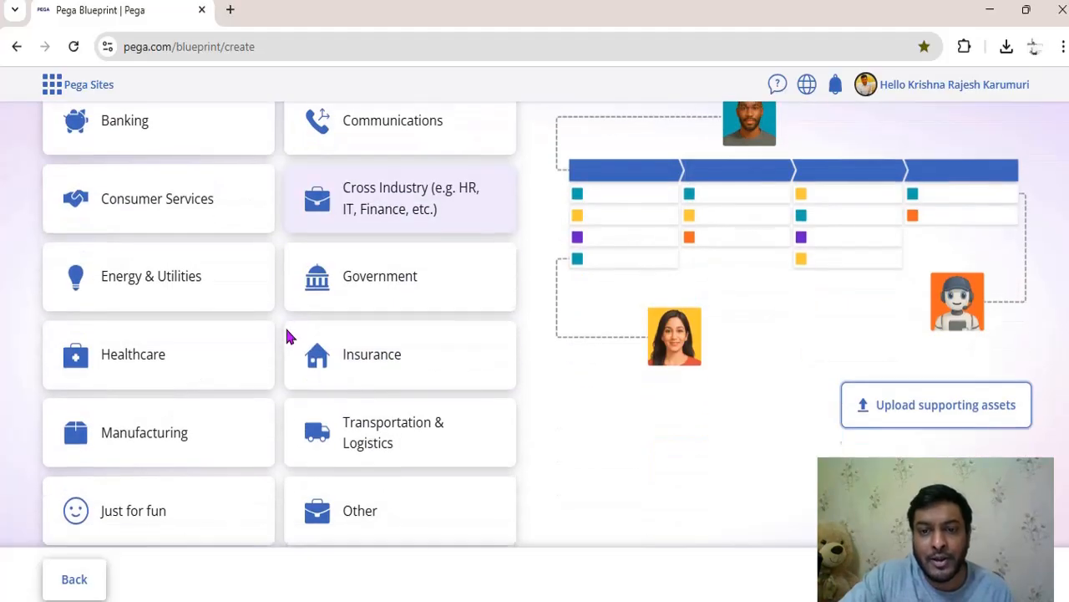
{"action": "left_click", "coordinate": [936, 414]}
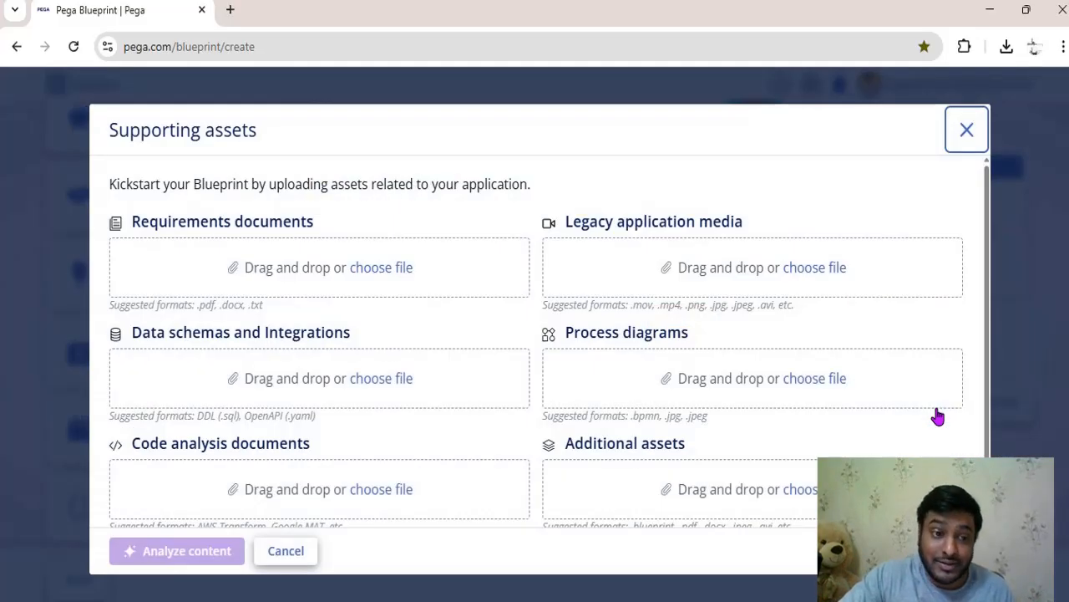
{"action": "scroll", "coordinate": [404, 341], "scroll_direction": "down", "scroll_amount": 1}
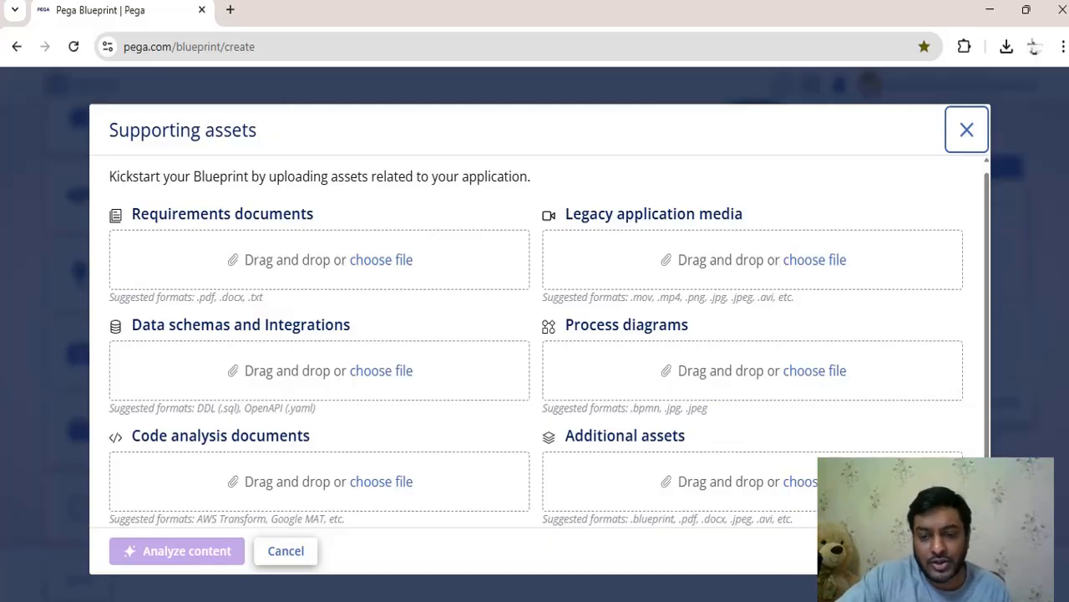
Switch to WPS Office and review the Patient Admission stages and technical Pega features in notes 148.docx, then return to the browser.
{"action": "key", "text": "alt+Tab"}
{"action": "scroll", "coordinate": [741, 318], "scroll_direction": "down", "scroll_amount": 1}
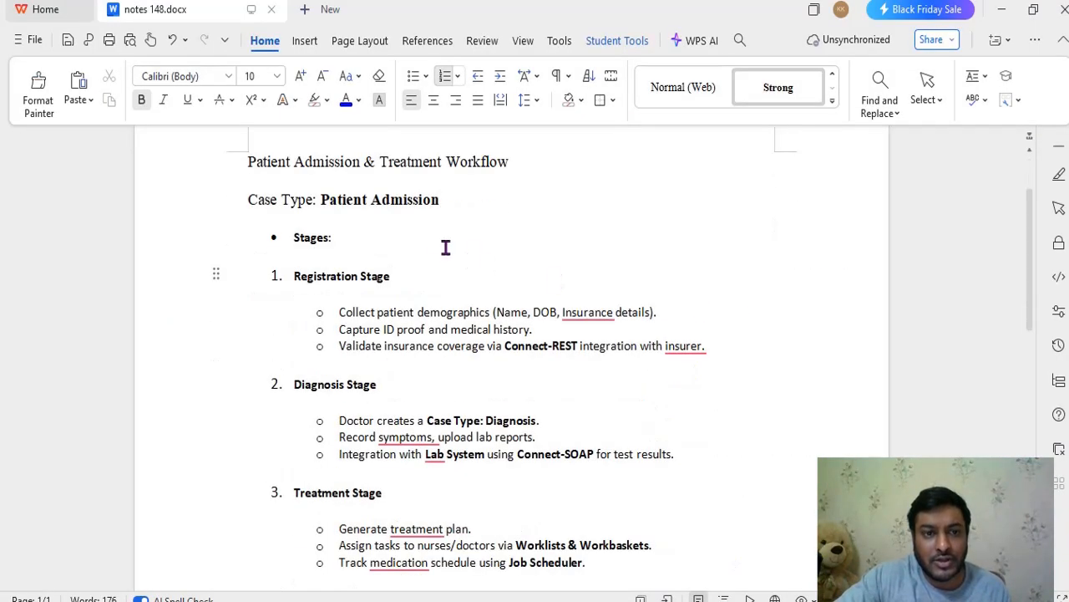
{"action": "left_click", "coordinate": [559, 272]}
{"action": "scroll", "coordinate": [535, 272], "scroll_direction": "down", "scroll_amount": 1}
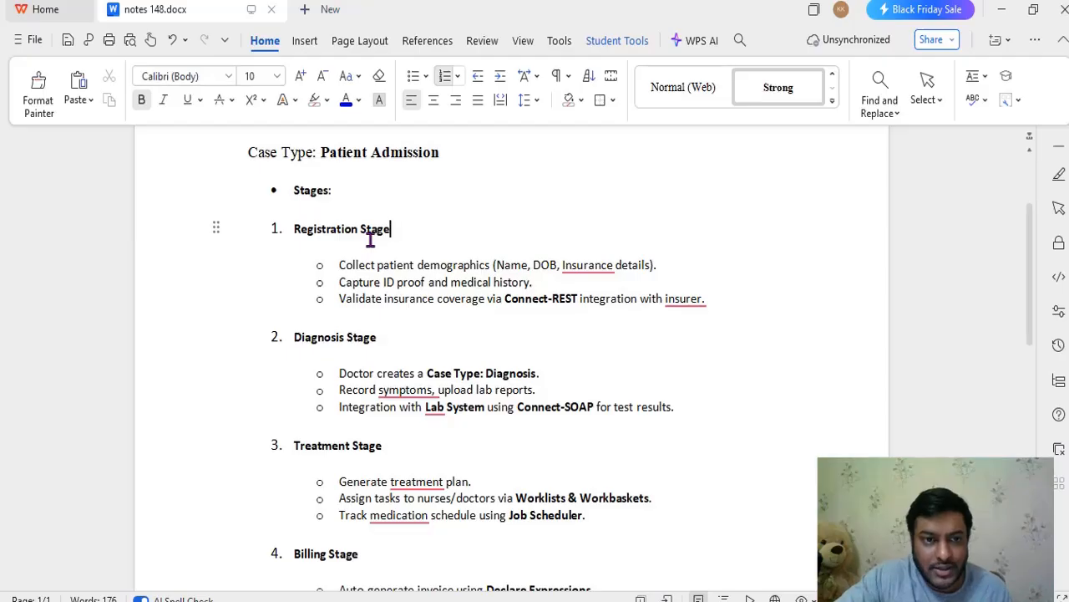
{"action": "scroll", "coordinate": [384, 267], "scroll_direction": "down", "scroll_amount": 3}
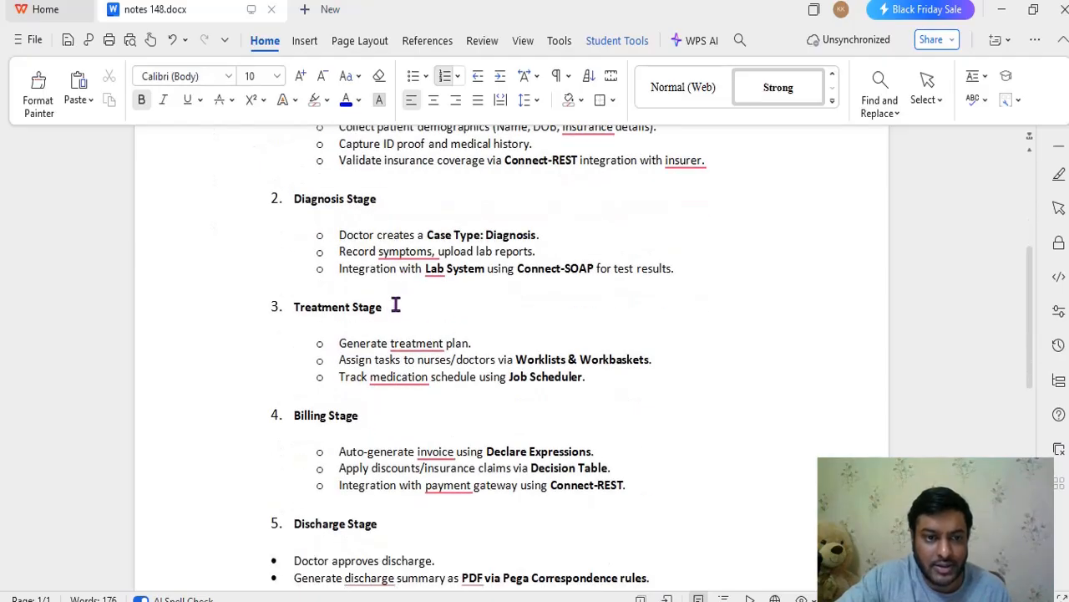
{"action": "scroll", "coordinate": [411, 306], "scroll_direction": "down", "scroll_amount": 1}
{"action": "scroll", "coordinate": [390, 354], "scroll_direction": "down", "scroll_amount": 3}
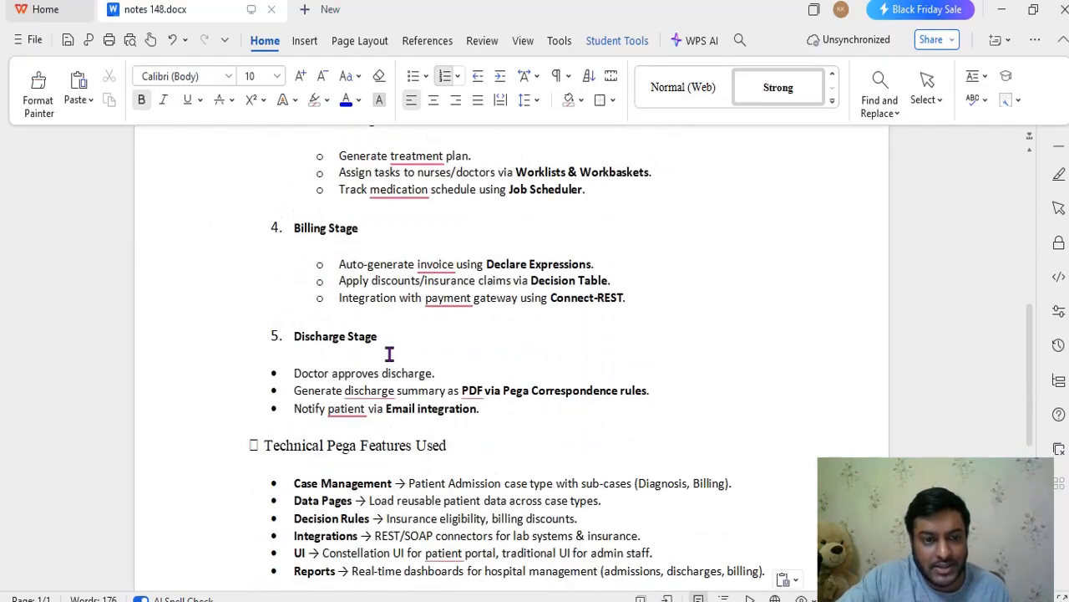
{"action": "scroll", "coordinate": [389, 354], "scroll_direction": "down", "scroll_amount": 3}
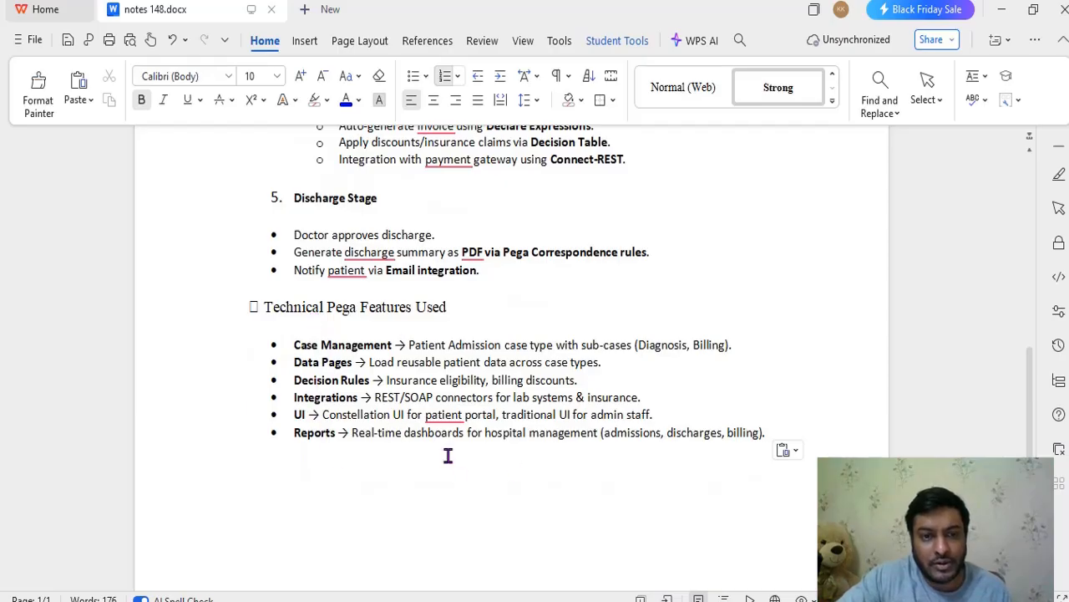
{"action": "scroll", "coordinate": [448, 455], "scroll_direction": "up", "scroll_amount": 12}
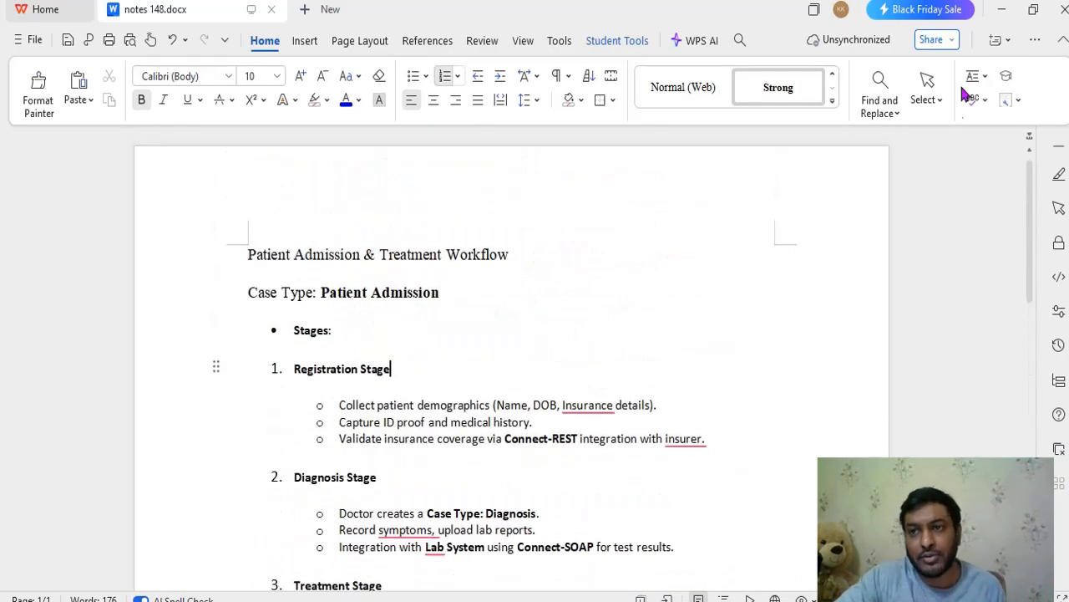
{"action": "left_click", "coordinate": [1002, 9]}
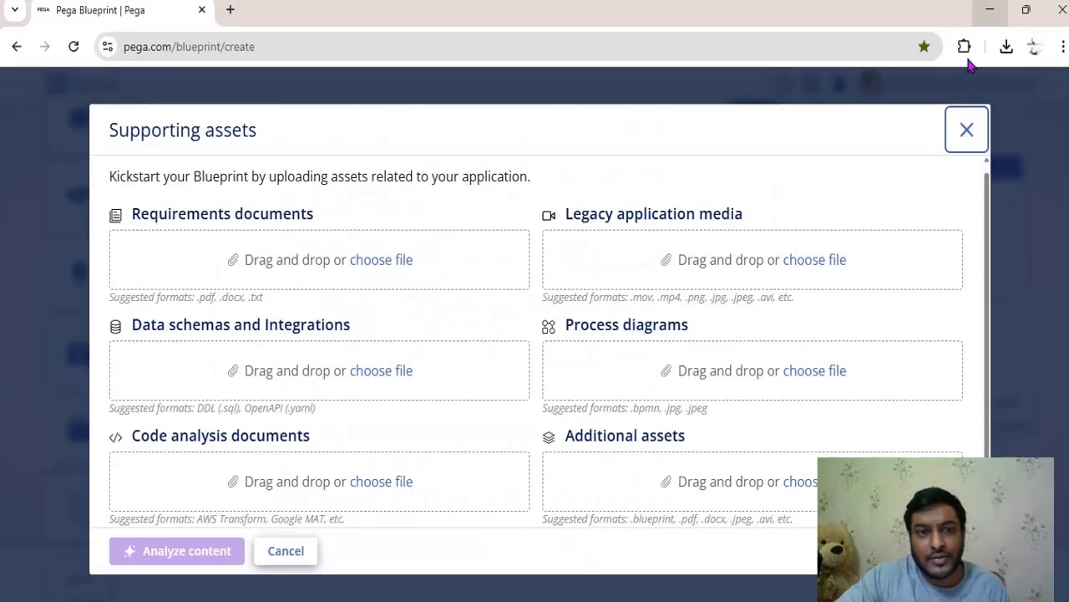
Upload notes 148.docx from the D: folder pega > Upcoming > Pega gen ai blueprint as a requirements document and analyze its content.
{"action": "left_click", "coordinate": [385, 266]}
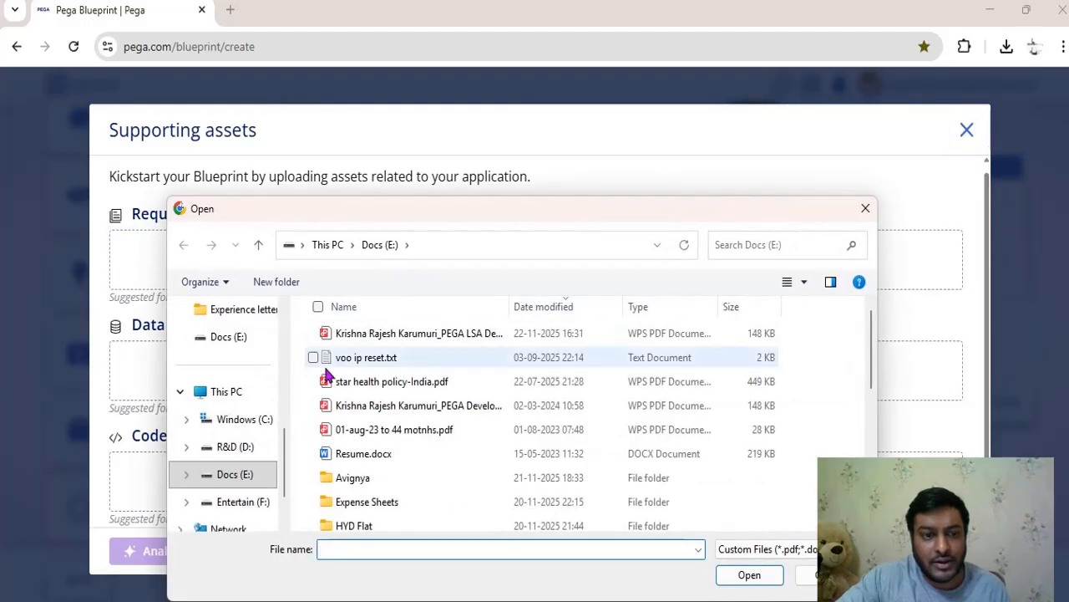
{"action": "left_click", "coordinate": [237, 448]}
{"action": "left_click", "coordinate": [403, 439]}
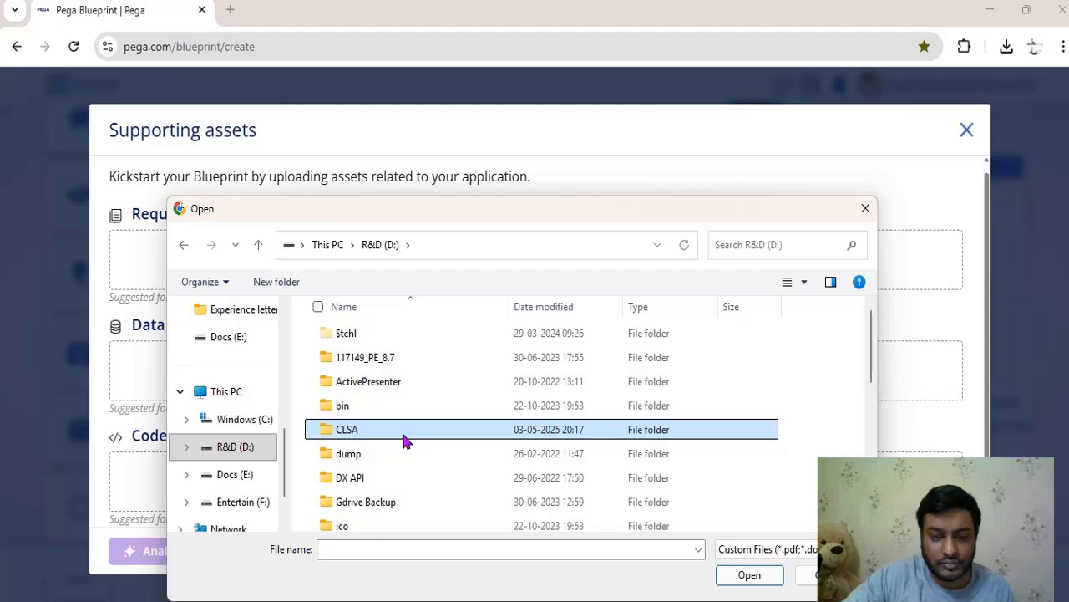
{"action": "type", "text": "pega"}
{"action": "key", "text": "Return"}
{"action": "key", "text": "u"}
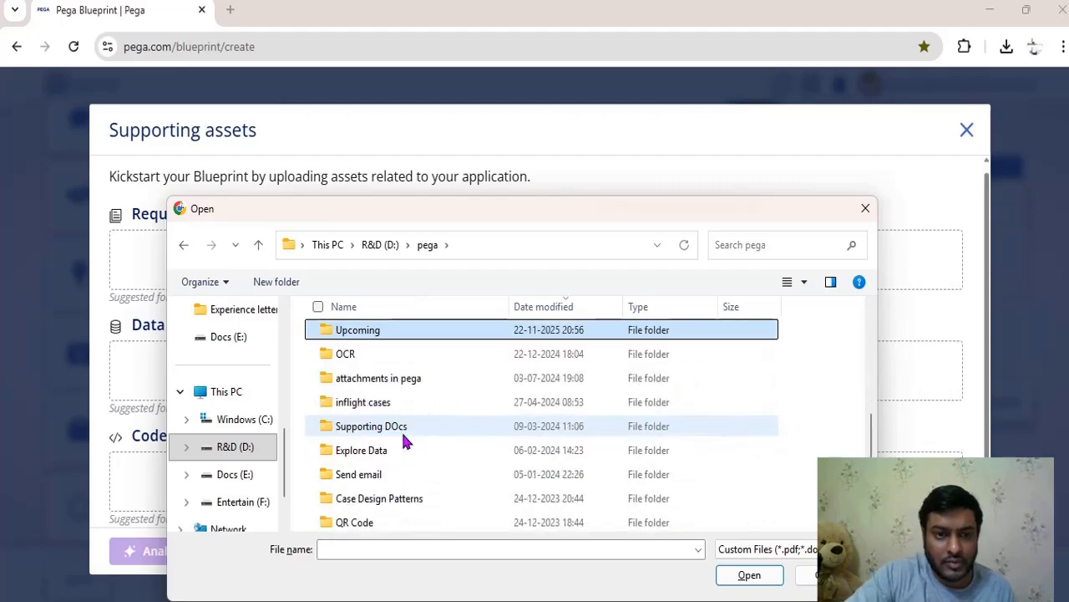
{"action": "key", "text": "Return"}
{"action": "double_click", "coordinate": [416, 407]}
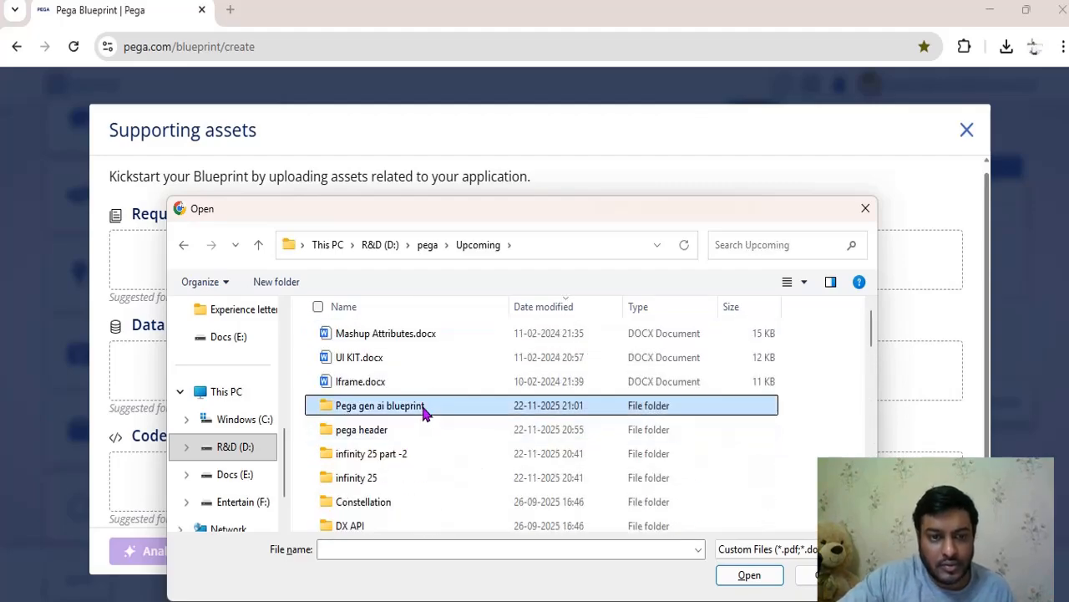
{"action": "double_click", "coordinate": [442, 332]}
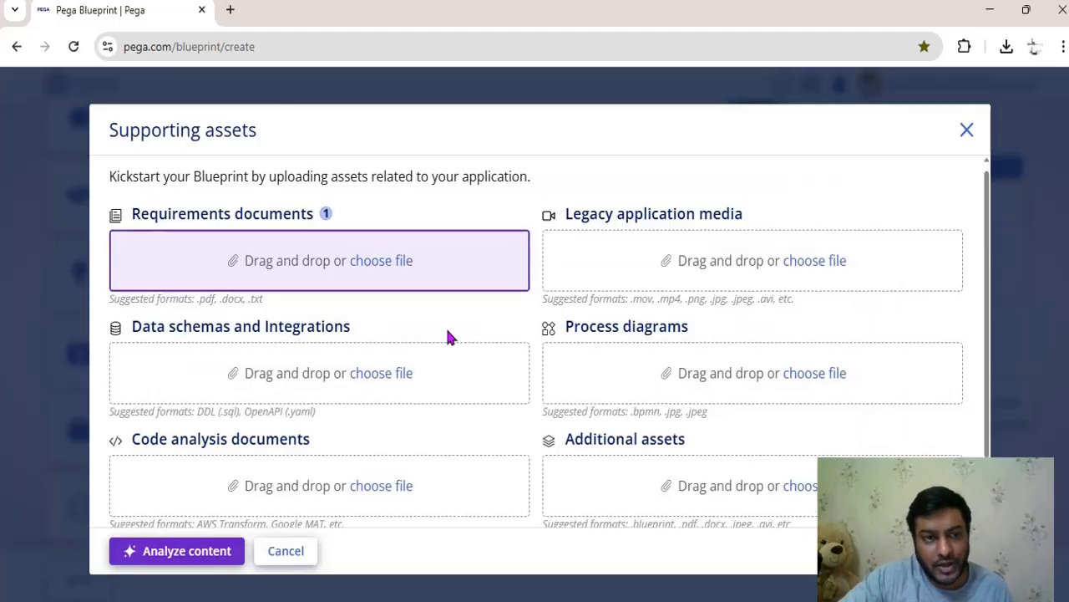
{"action": "left_click", "coordinate": [186, 560]}
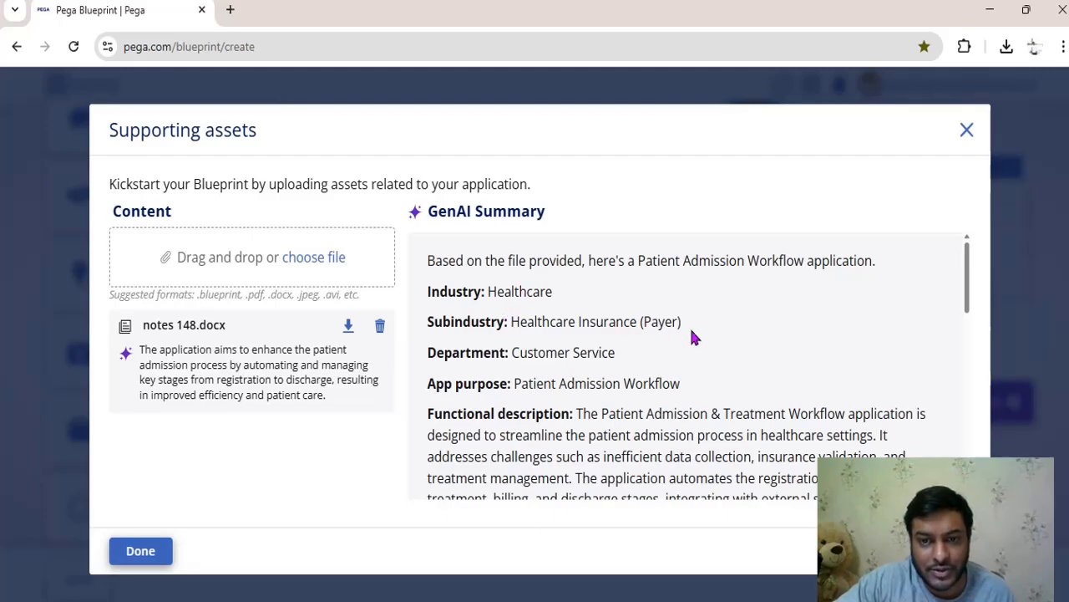
Read the GenAI summary of the uploaded document, from industry and app purpose down to the personas.
{"action": "scroll", "coordinate": [701, 334], "scroll_direction": "down", "scroll_amount": 2}
{"action": "scroll", "coordinate": [677, 329], "scroll_direction": "up", "scroll_amount": 1}
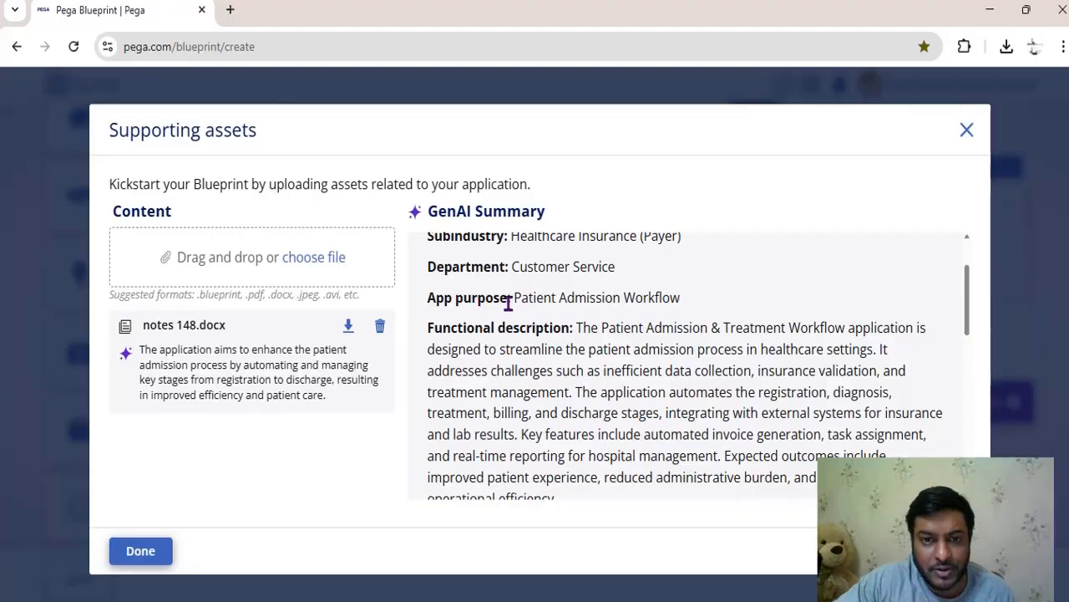
{"action": "left_click_drag", "start_coordinate": [515, 299], "coordinate": [692, 316]}
{"action": "left_click", "coordinate": [694, 316]}
{"action": "scroll", "coordinate": [702, 318], "scroll_direction": "down", "scroll_amount": 5}
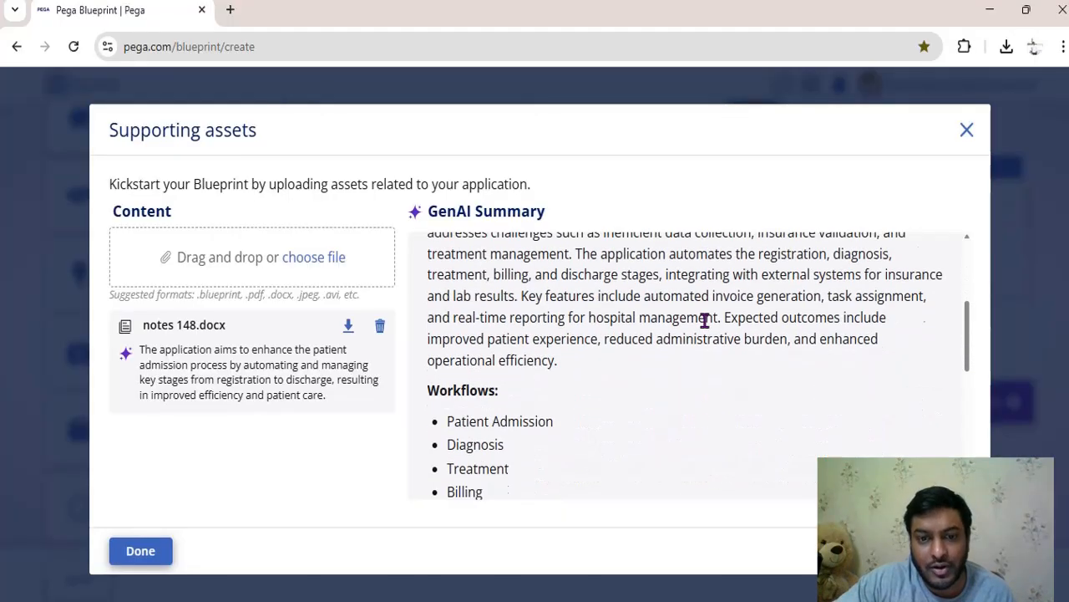
{"action": "scroll", "coordinate": [630, 314], "scroll_direction": "down", "scroll_amount": 2}
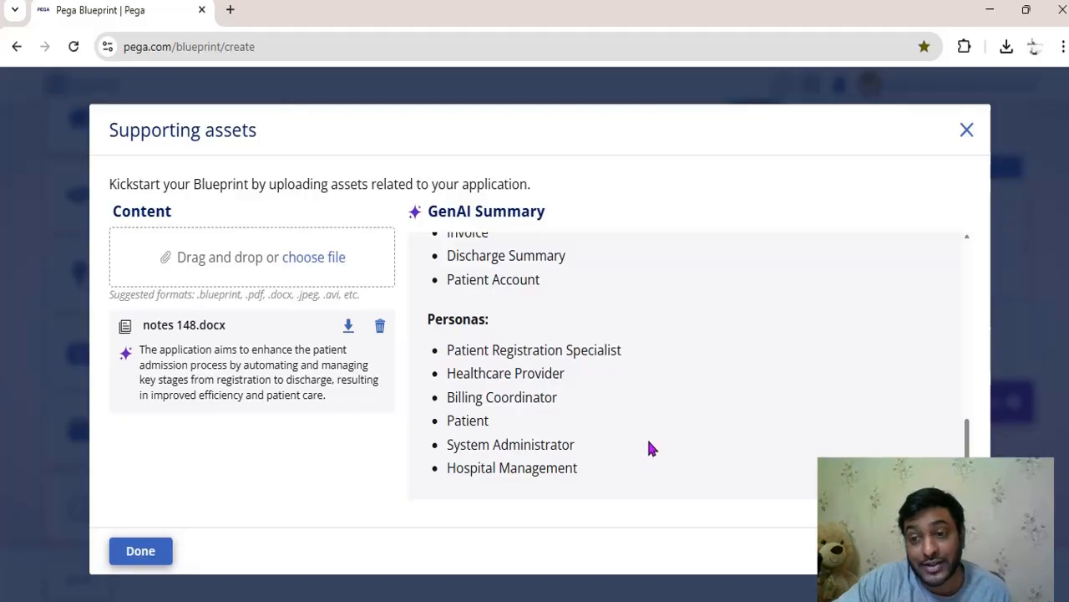
Switch to WPS Office to compare the summary with the stages and Pega features in notes 148.docx, and return to the browser.
{"action": "key", "text": "alt+Tab"}
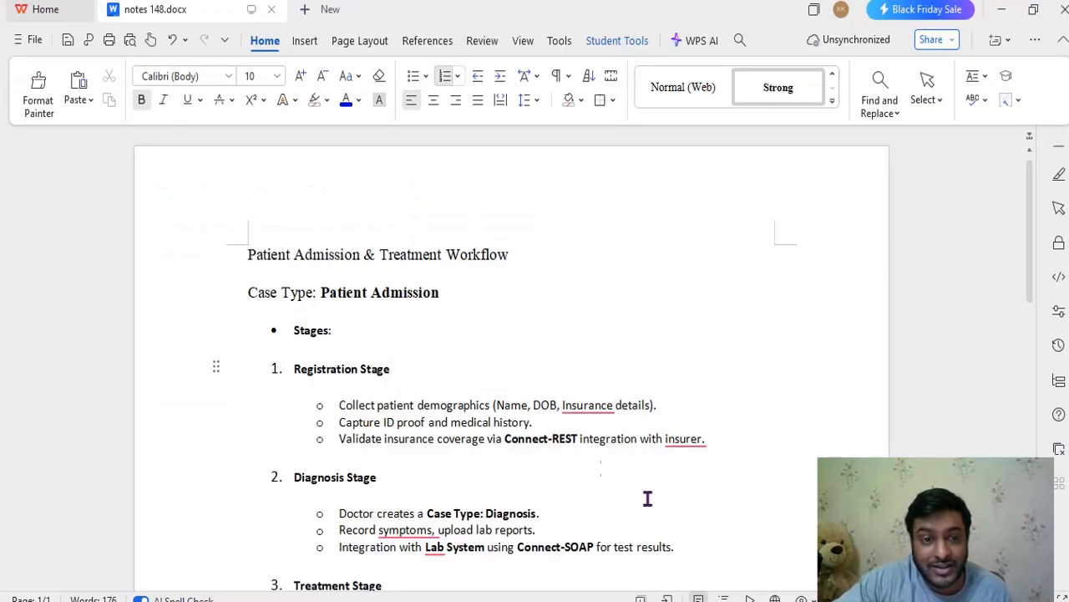
{"action": "scroll", "coordinate": [595, 447], "scroll_direction": "down", "scroll_amount": 8}
{"action": "scroll", "coordinate": [595, 447], "scroll_direction": "down", "scroll_amount": 3}
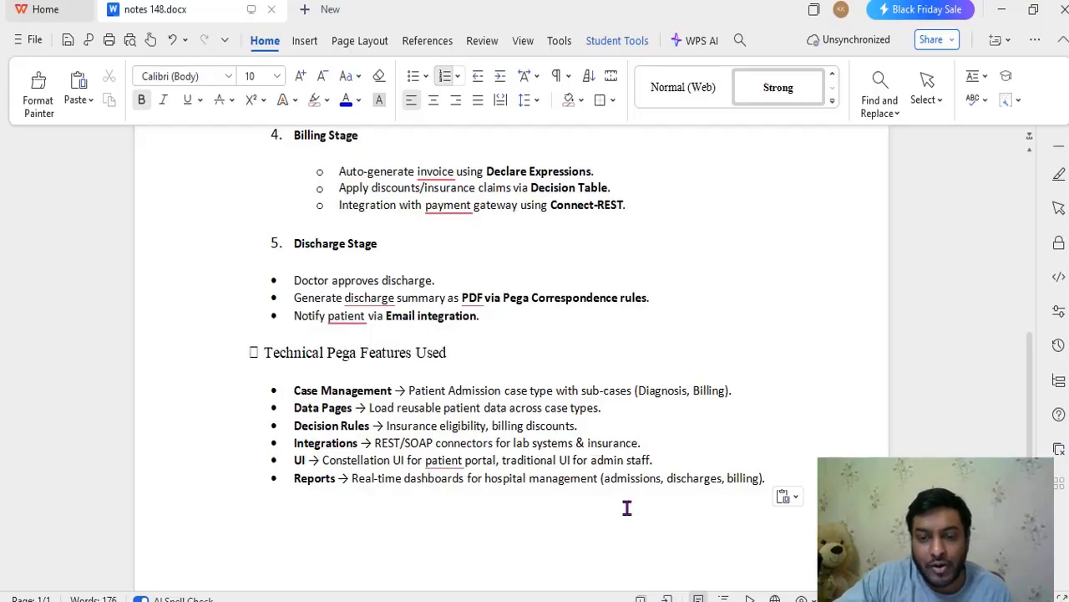
{"action": "mouse_move", "coordinate": [710, 598]}
{"action": "left_click", "coordinate": [790, 526]}
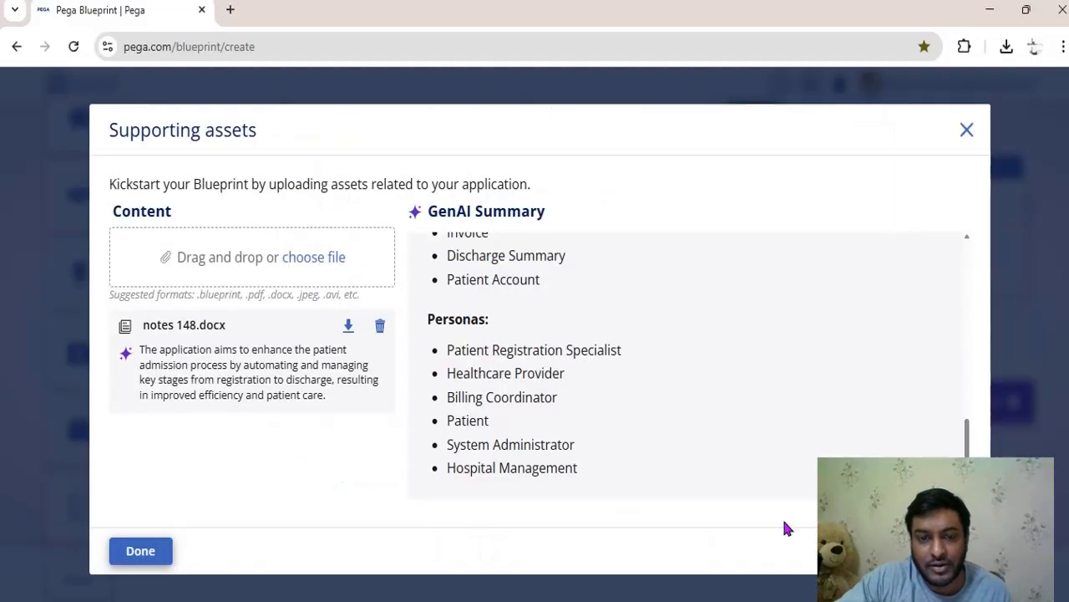
Review the workflows, data objects and personas in the GenAI summary and finish the supporting assets setup.
{"action": "scroll", "coordinate": [685, 473], "scroll_direction": "up", "scroll_amount": 6}
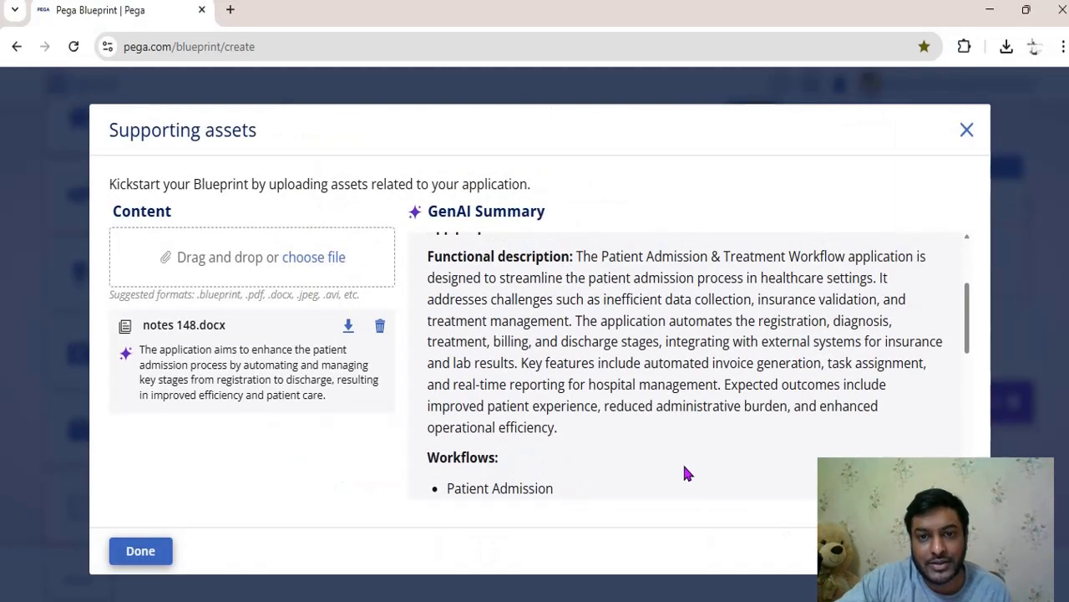
{"action": "scroll", "coordinate": [685, 472], "scroll_direction": "down", "scroll_amount": 2}
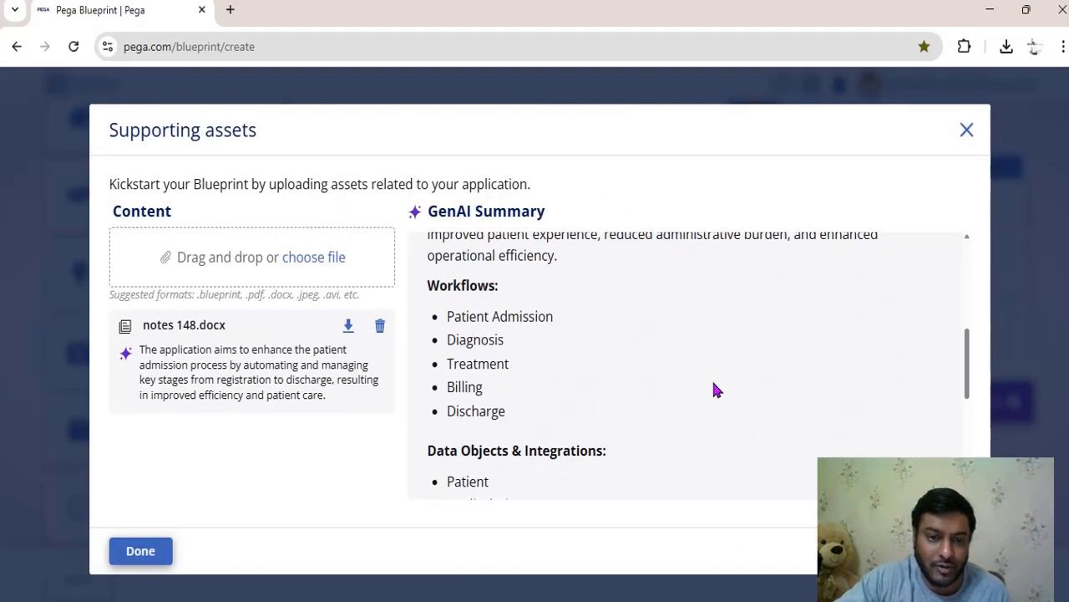
{"action": "scroll", "coordinate": [668, 376], "scroll_direction": "down", "scroll_amount": 2}
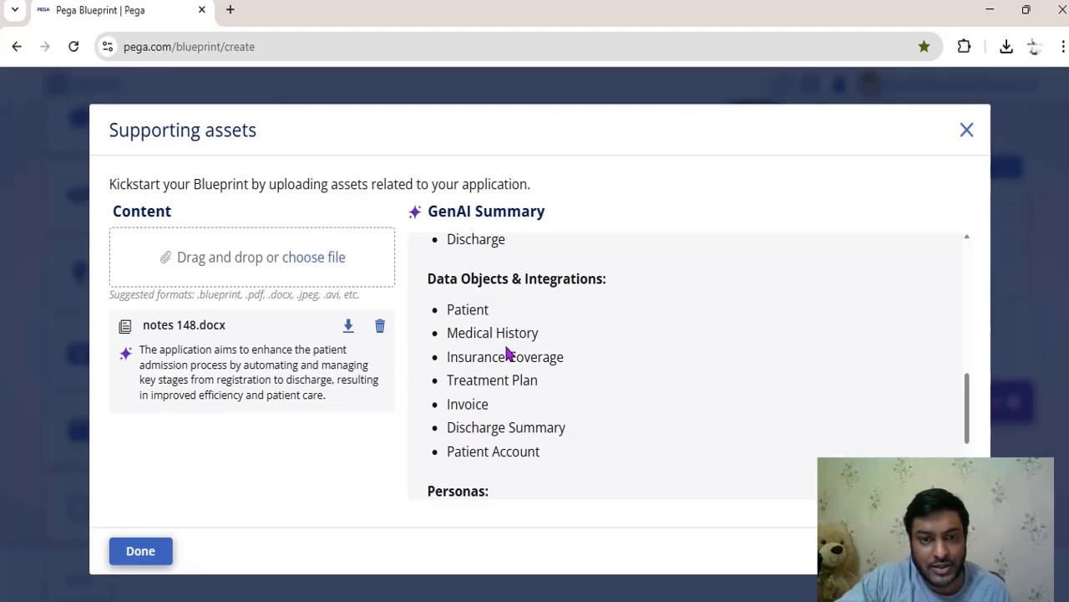
{"action": "scroll", "coordinate": [620, 392], "scroll_direction": "down", "scroll_amount": 3}
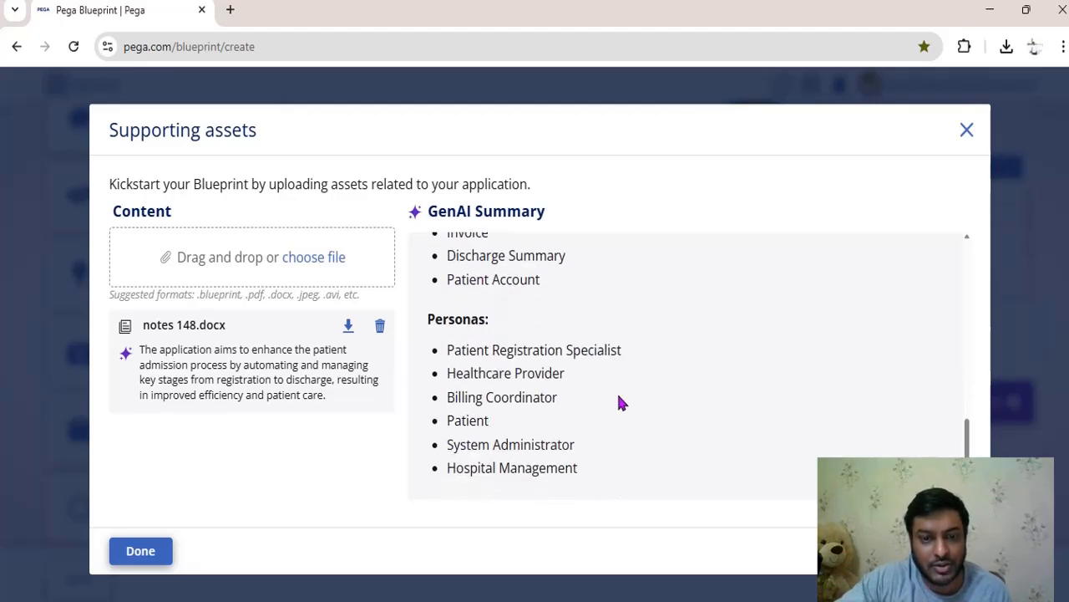
{"action": "left_click", "coordinate": [132, 555]}
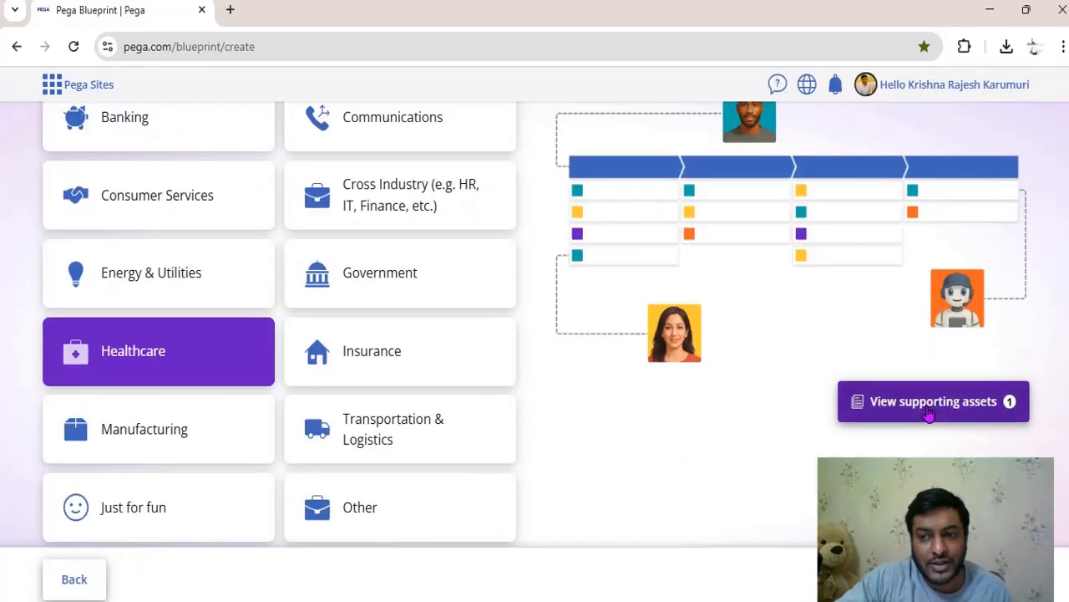
Briefly view the supporting assets again and continue with the Healthcare industry to the sub-industry selection.
{"action": "scroll", "coordinate": [626, 418], "scroll_direction": "up", "scroll_amount": 2}
{"action": "scroll", "coordinate": [626, 418], "scroll_direction": "down", "scroll_amount": 2}
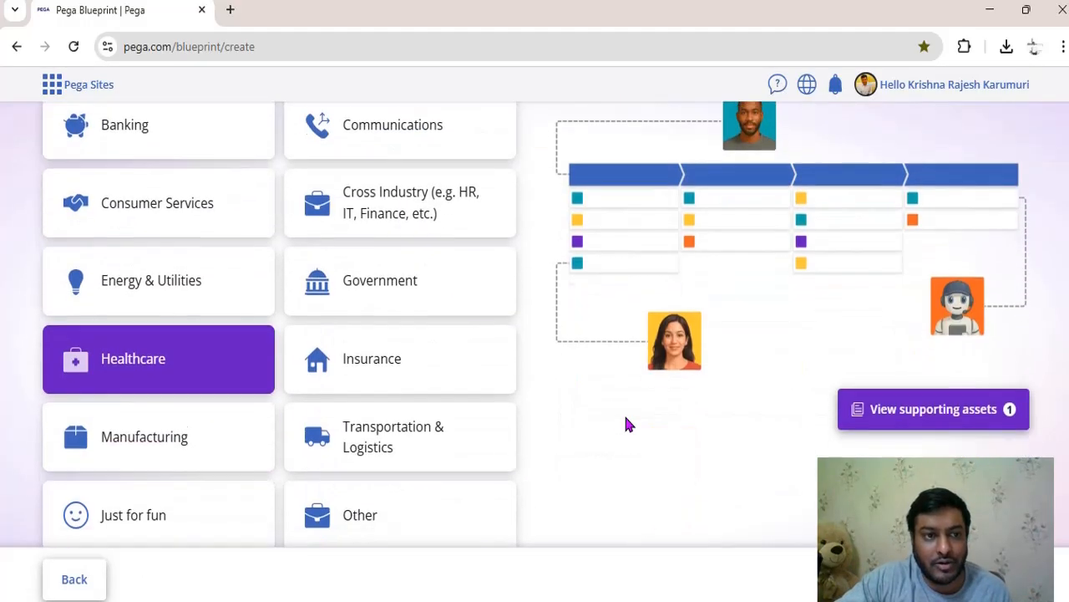
{"action": "left_click", "coordinate": [932, 418]}
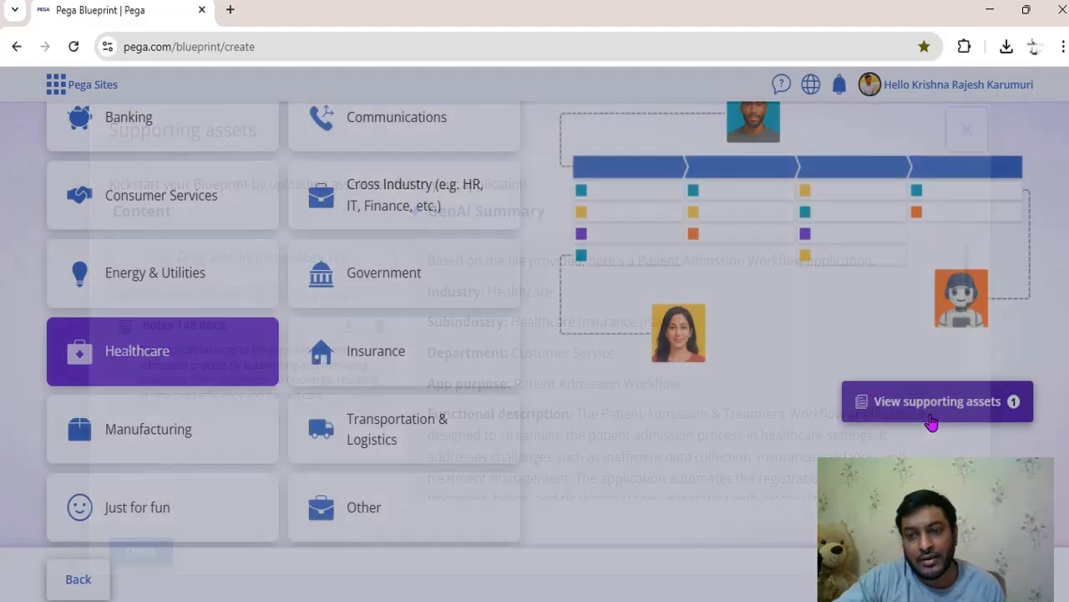
{"action": "left_click", "coordinate": [138, 553]}
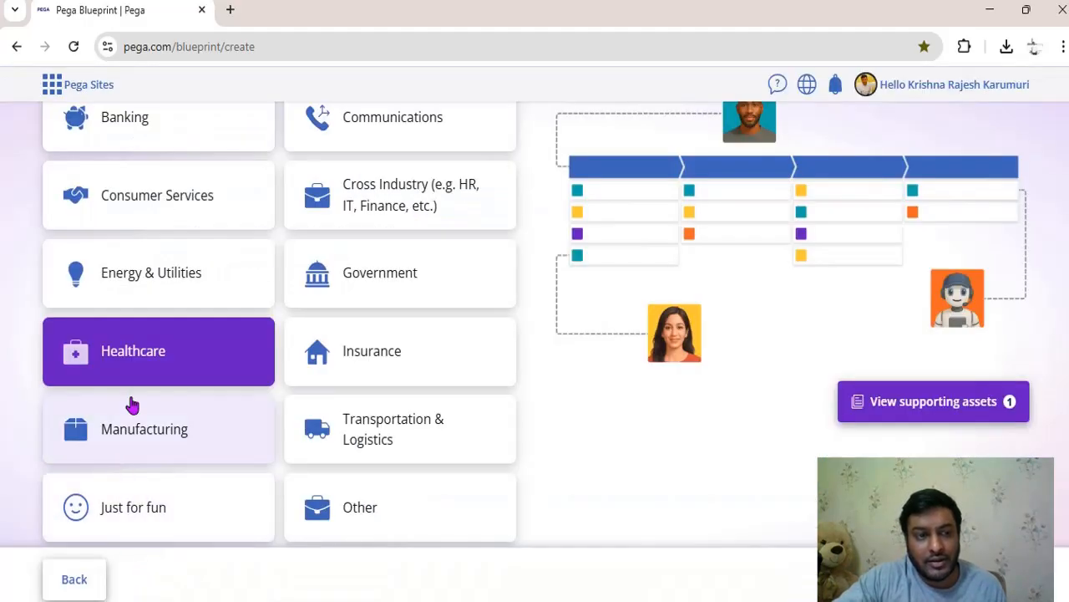
{"action": "scroll", "coordinate": [754, 437], "scroll_direction": "down", "scroll_amount": 2}
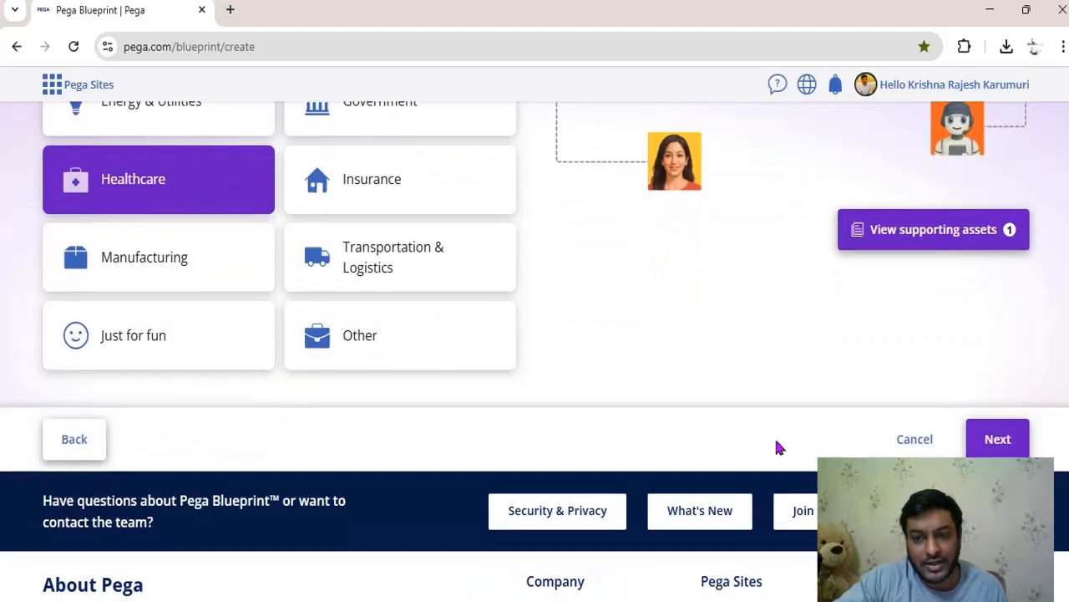
{"action": "left_click", "coordinate": [996, 443]}
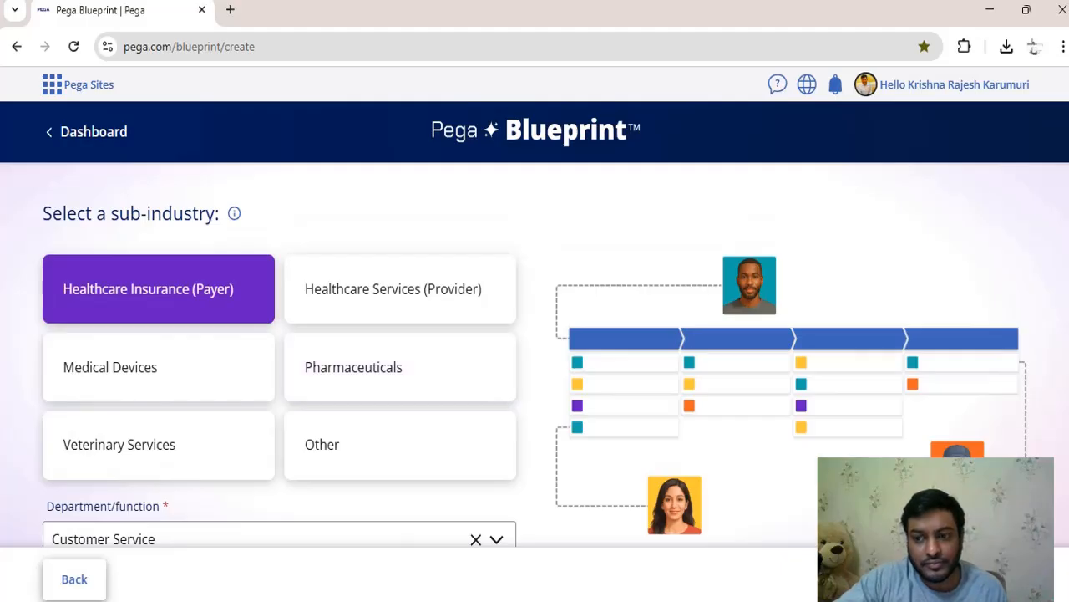
Continue with the Healthcare Insurance (Payer) sub-industry and Customer Service department, keeping Patient Admission Workflow as the application purpose.
{"action": "left_click", "coordinate": [995, 579]}
{"action": "scroll", "coordinate": [707, 340], "scroll_direction": "down", "scroll_amount": 1}
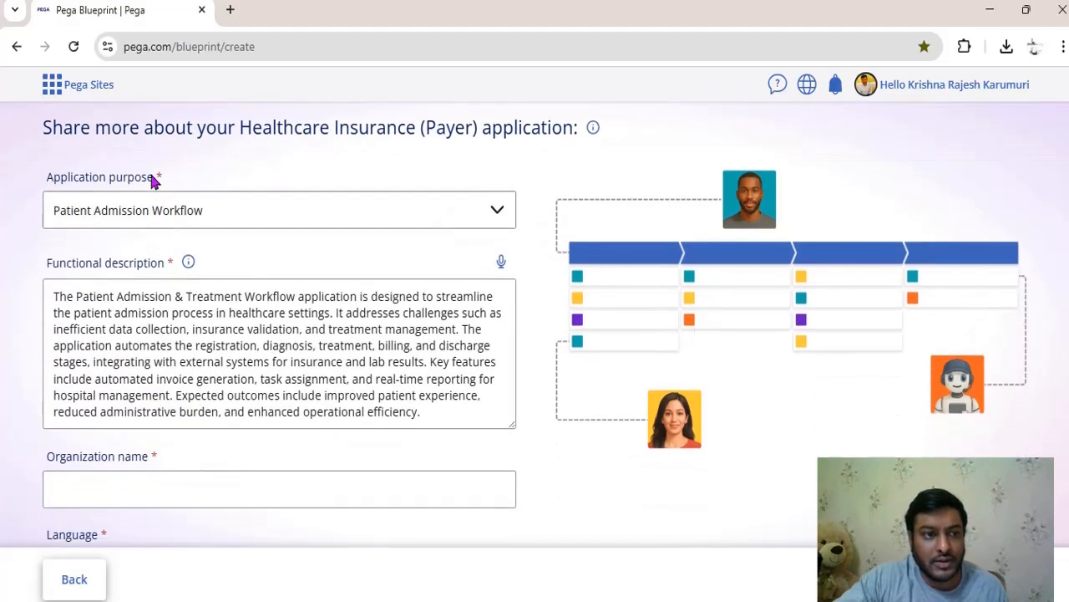
{"action": "left_click", "coordinate": [496, 213]}
{"action": "left_click", "coordinate": [622, 159]}
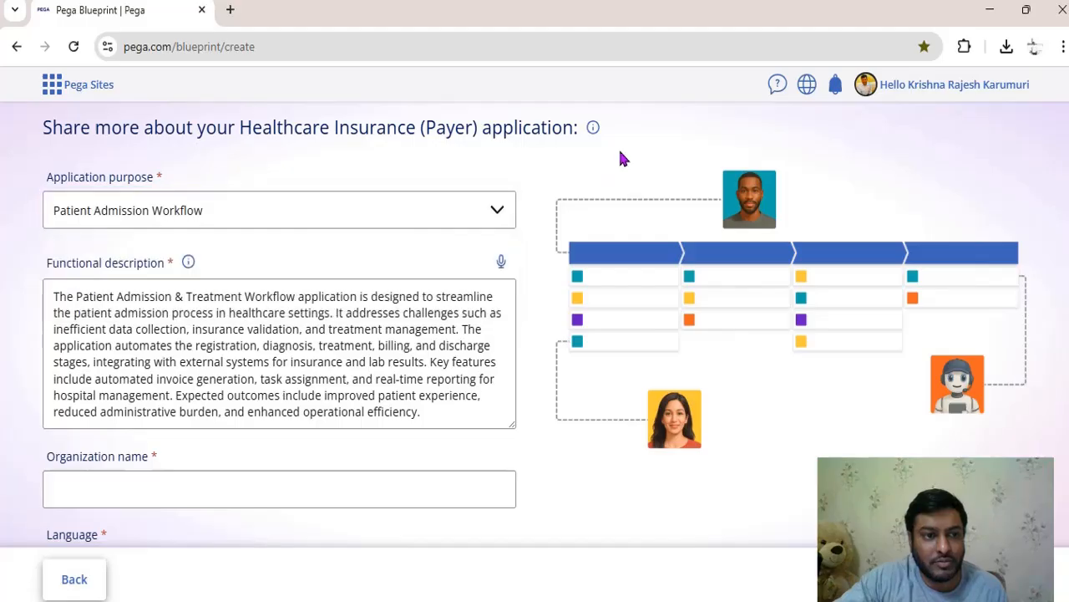
Enter KMS as the organization name for the application.
{"action": "scroll", "coordinate": [622, 159], "scroll_direction": "down", "scroll_amount": 2}
{"action": "left_click", "coordinate": [141, 303]}
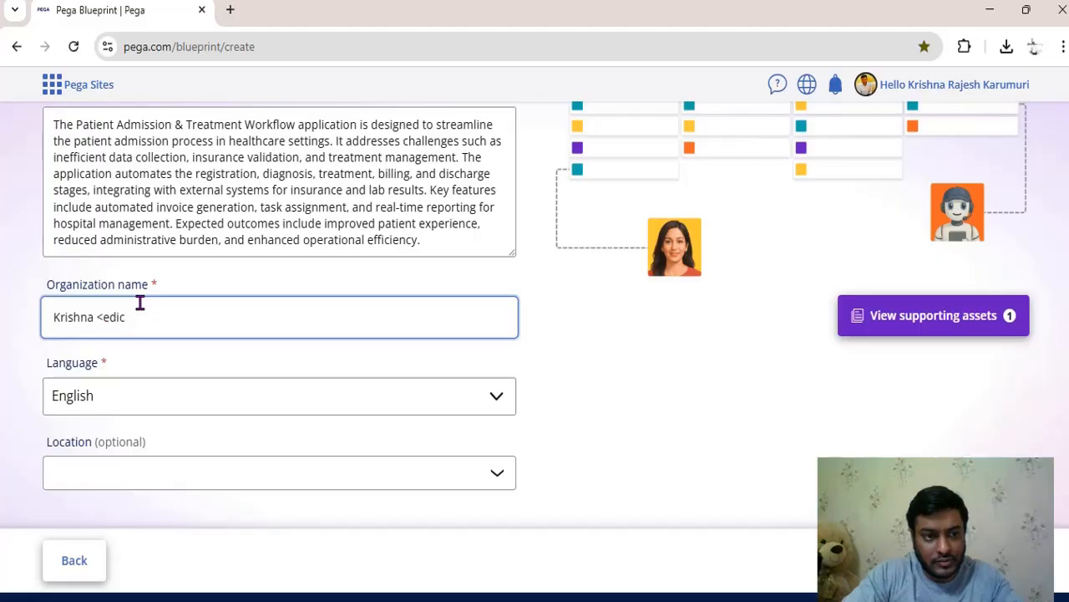
{"action": "key", "text": "BackSpace"}
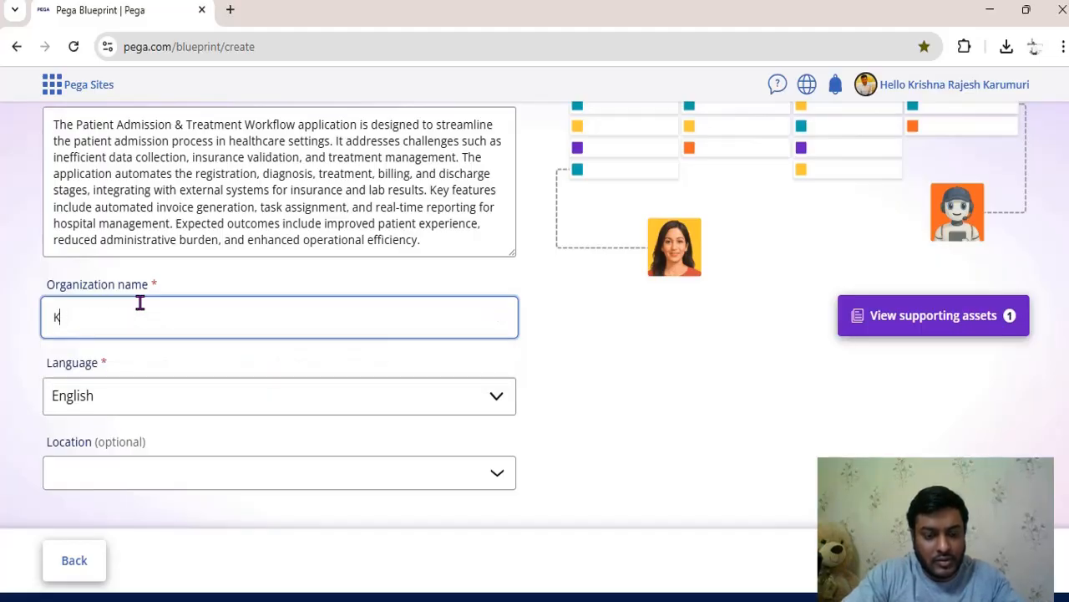
{"action": "left_click", "coordinate": [625, 388]}
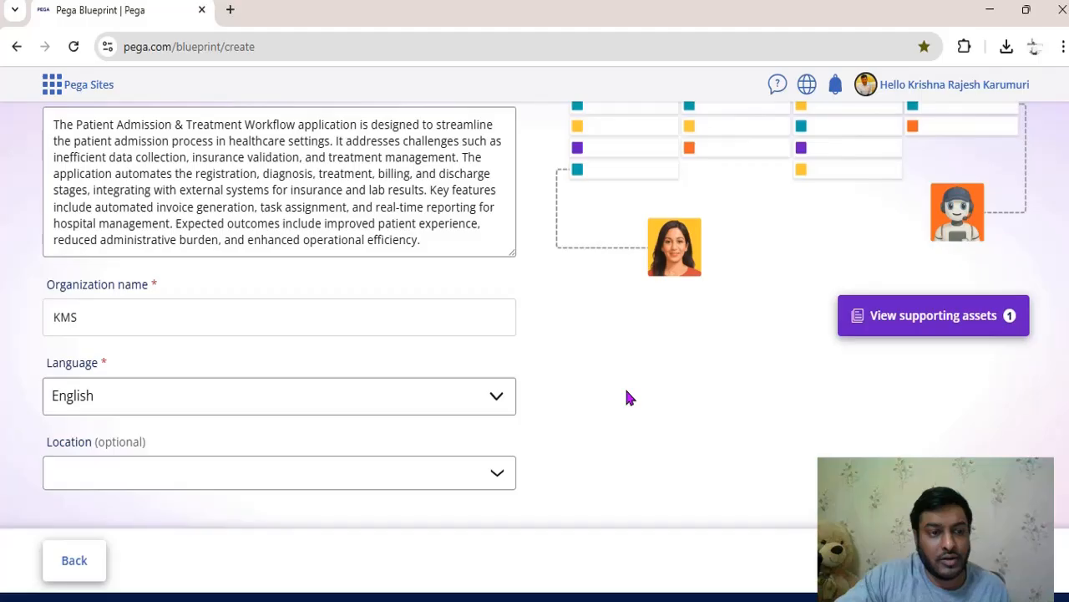
Browse the available blueprint languages and select English.
{"action": "left_click", "coordinate": [507, 403]}
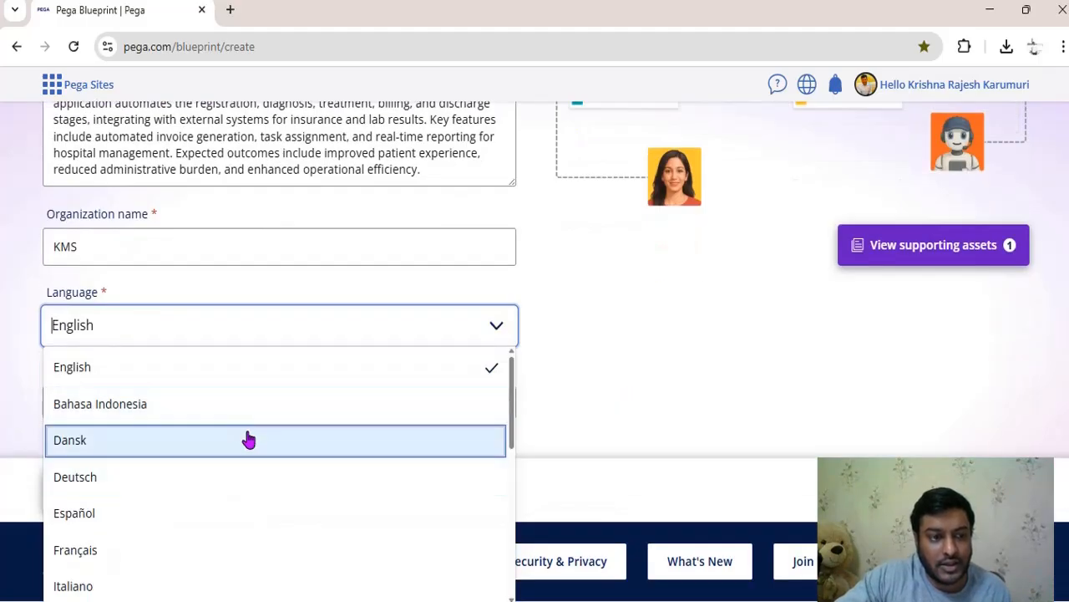
{"action": "scroll", "coordinate": [247, 440], "scroll_direction": "down", "scroll_amount": 1}
{"action": "scroll", "coordinate": [248, 440], "scroll_direction": "down", "scroll_amount": 3}
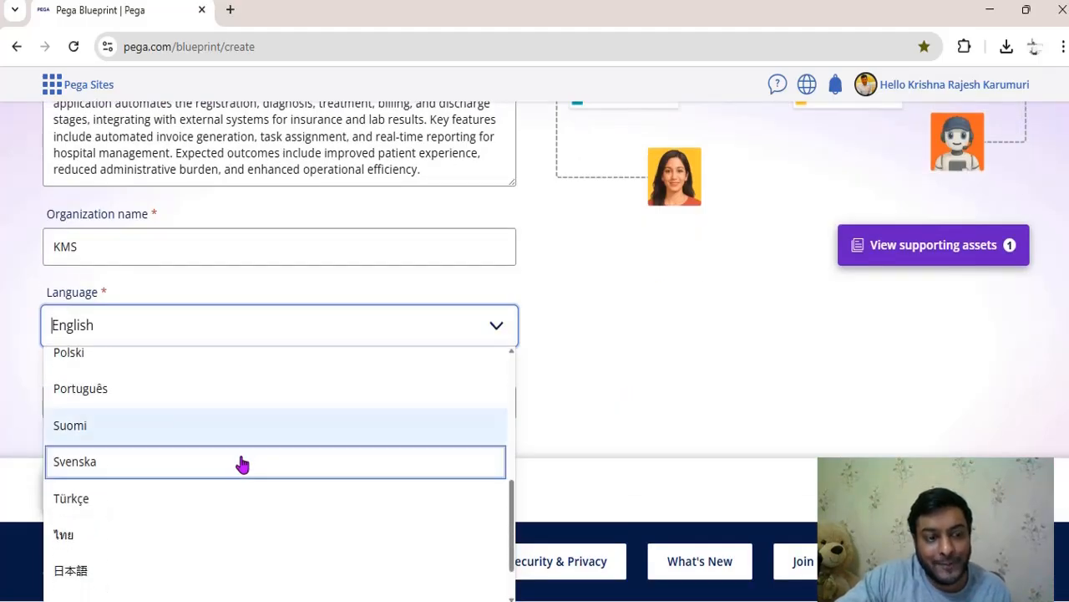
{"action": "scroll", "coordinate": [227, 548], "scroll_direction": "up", "scroll_amount": 5}
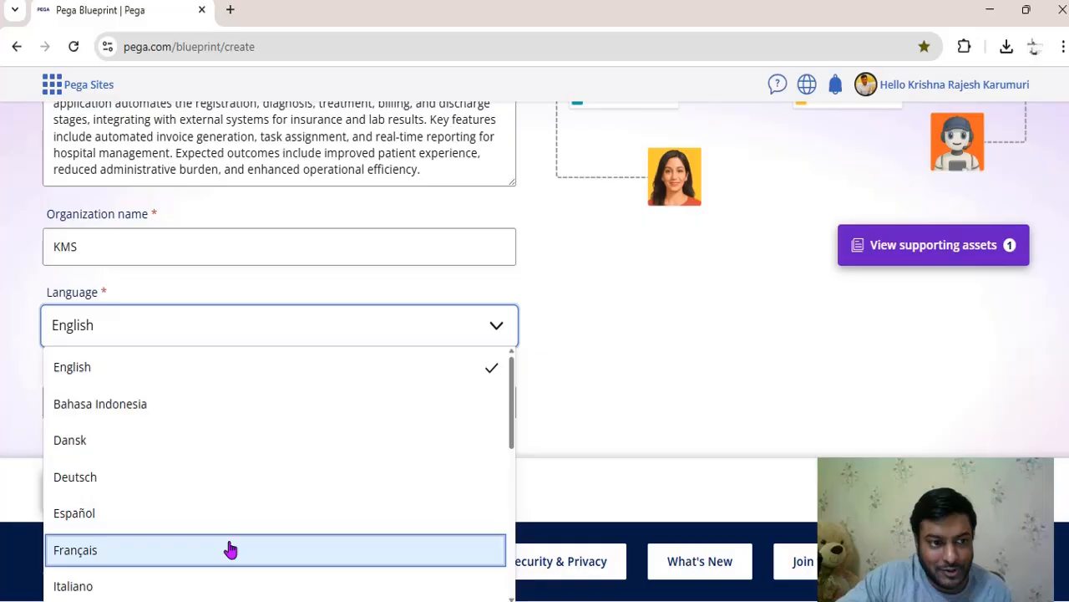
{"action": "left_click", "coordinate": [254, 374]}
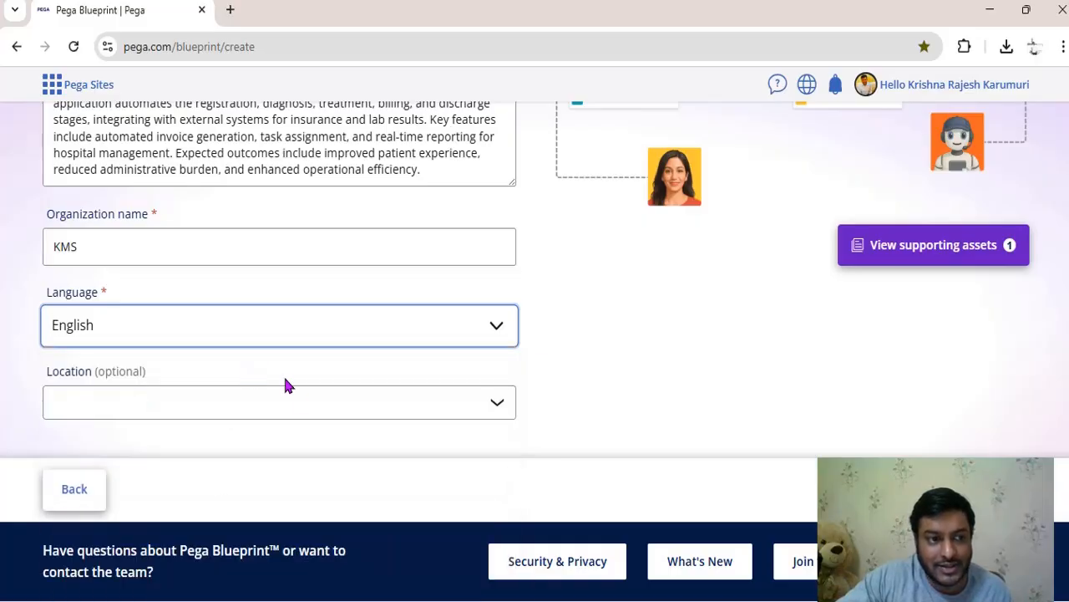
Set the application's location to India and start generating the blueprint.
{"action": "left_click", "coordinate": [500, 416]}
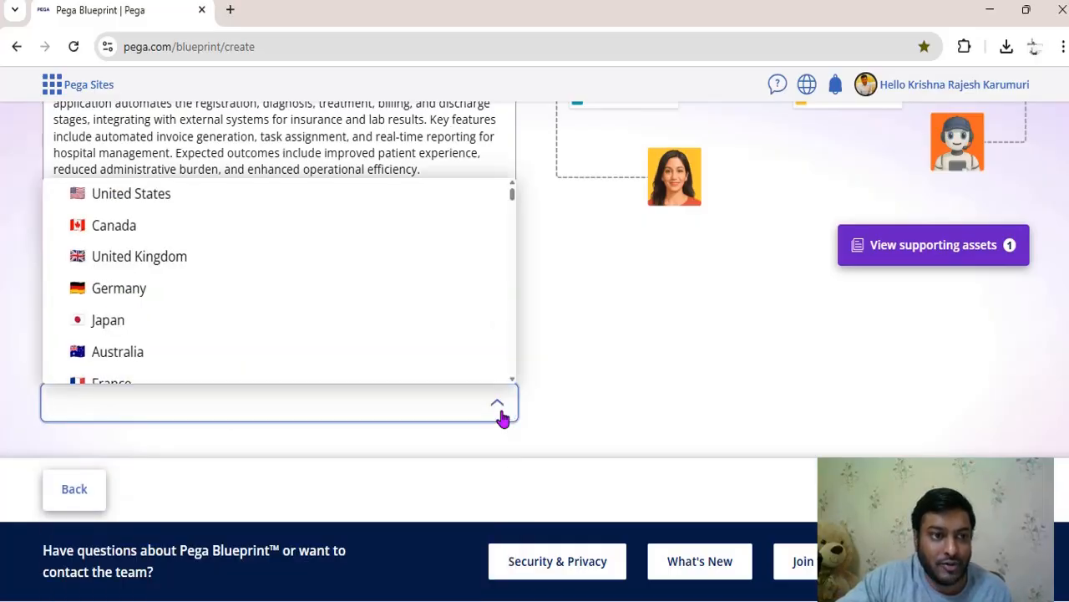
{"action": "scroll", "coordinate": [360, 356], "scroll_direction": "down", "scroll_amount": 4}
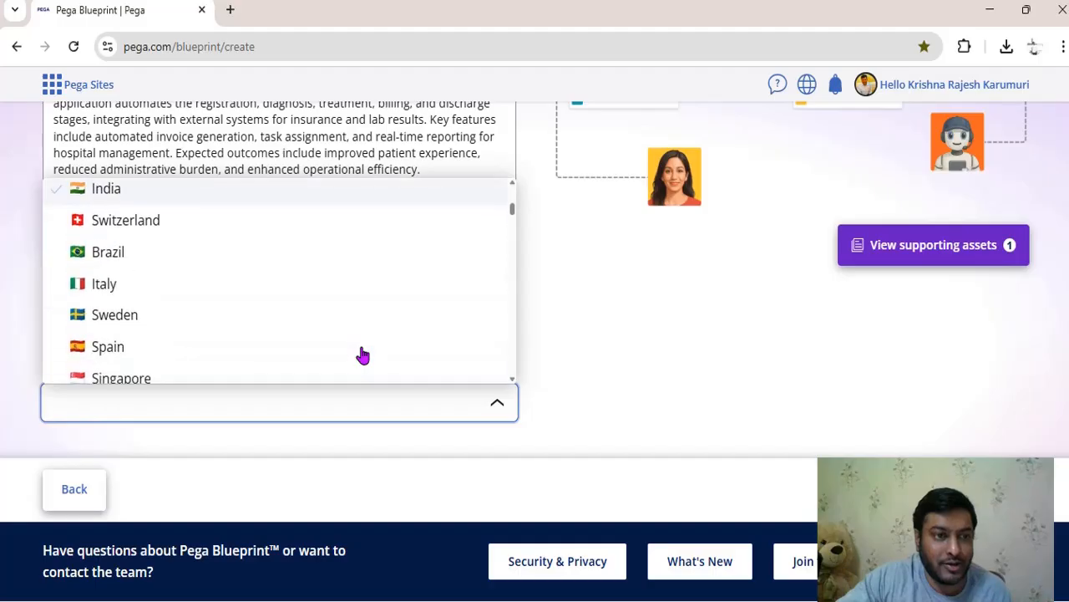
{"action": "left_click", "coordinate": [260, 191]}
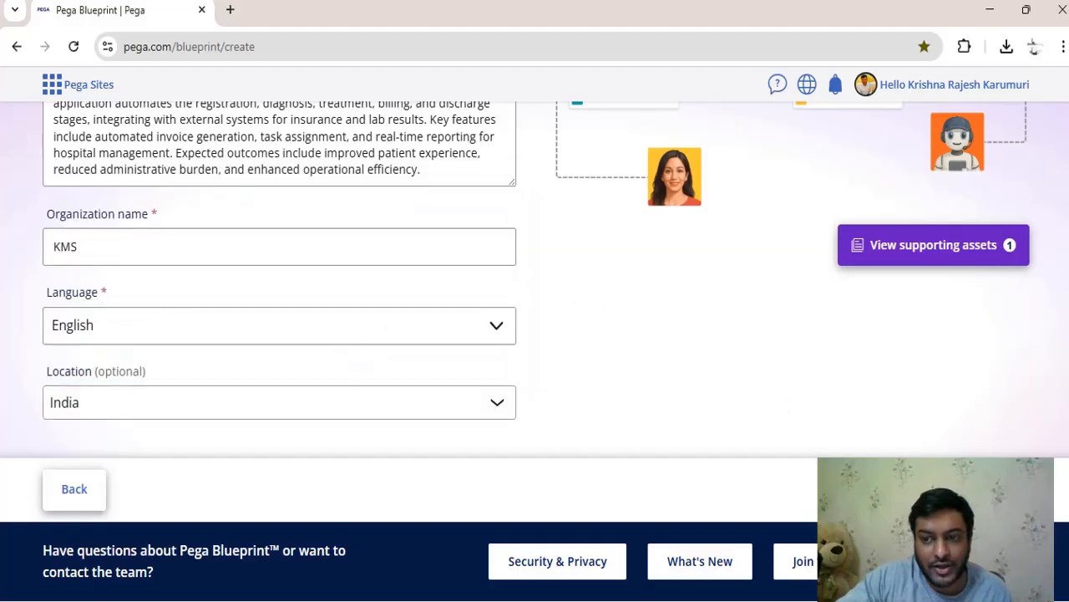
{"action": "left_click", "coordinate": [996, 489]}
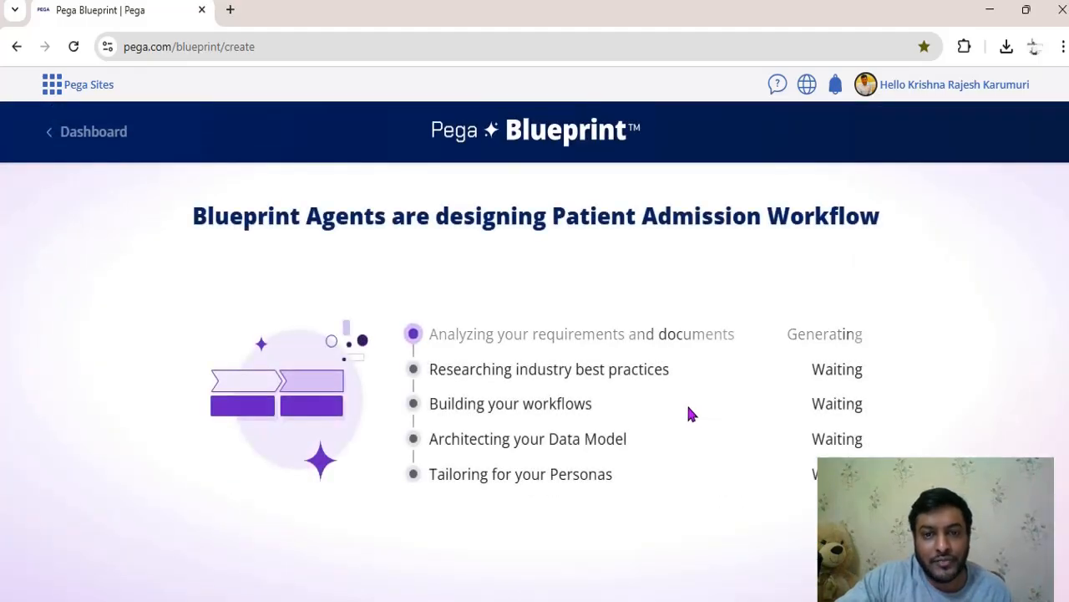
Review the generated case types and their descriptions, from Patient Admission through Discharge.
{"action": "scroll", "coordinate": [690, 413], "scroll_direction": "down", "scroll_amount": 1}
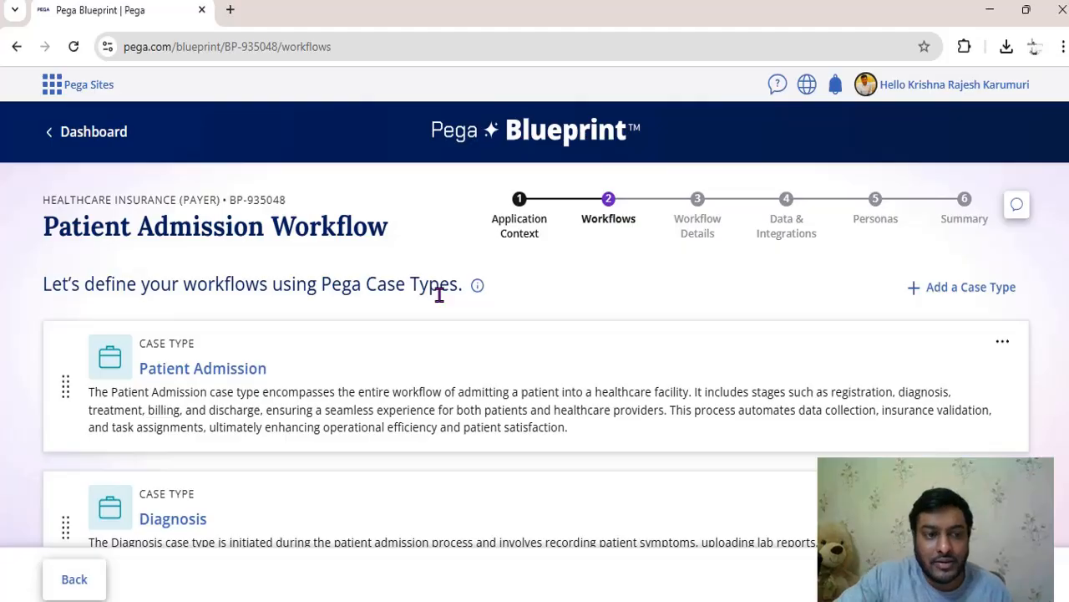
{"action": "scroll", "coordinate": [451, 318], "scroll_direction": "down", "scroll_amount": 1}
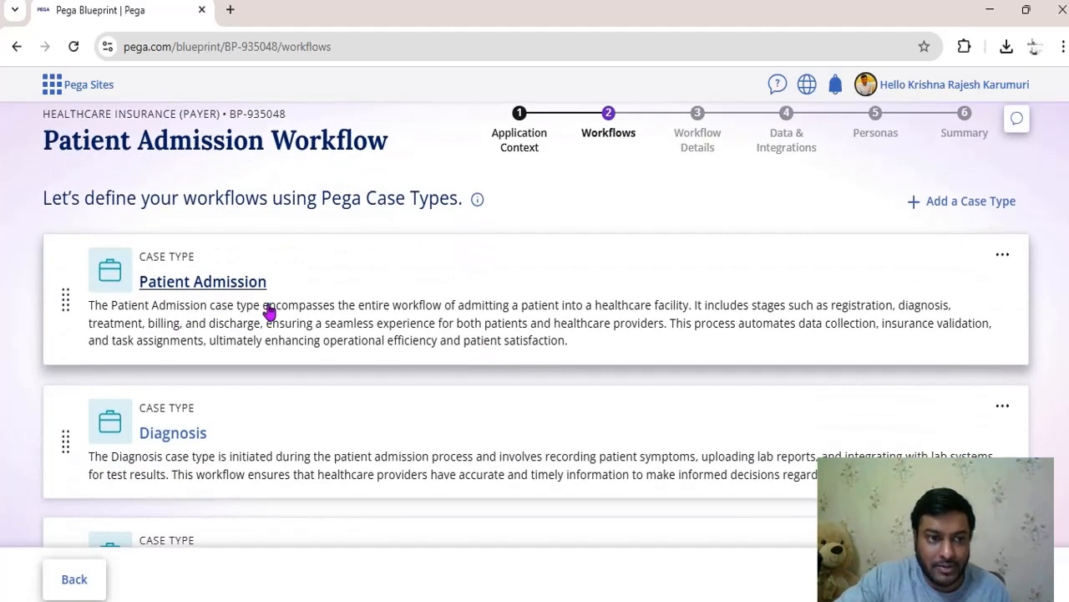
{"action": "scroll", "coordinate": [269, 311], "scroll_direction": "down", "scroll_amount": 4}
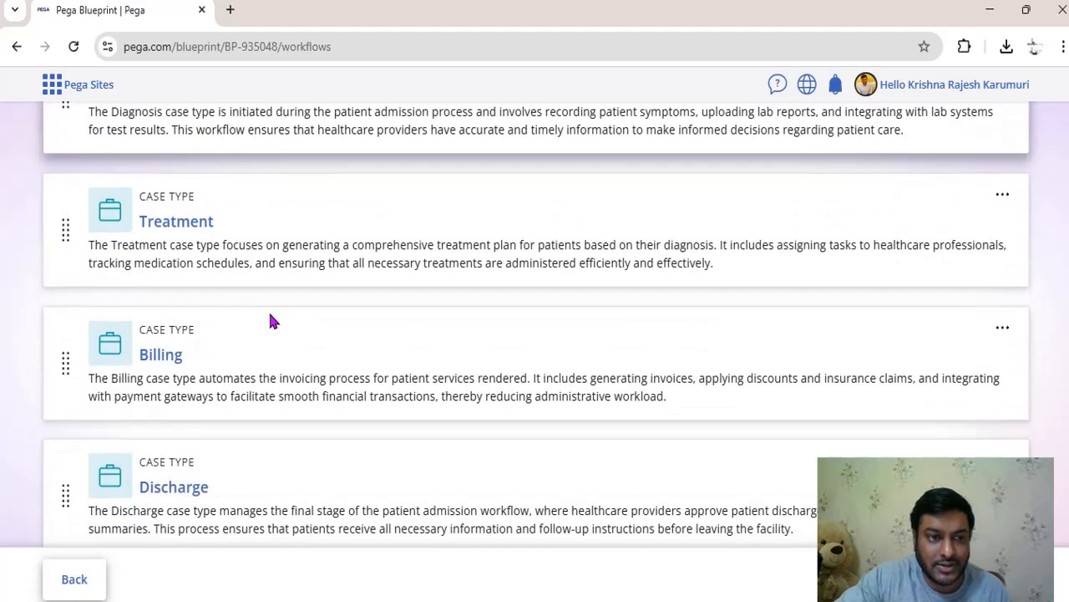
{"action": "scroll", "coordinate": [270, 316], "scroll_direction": "down", "scroll_amount": 2}
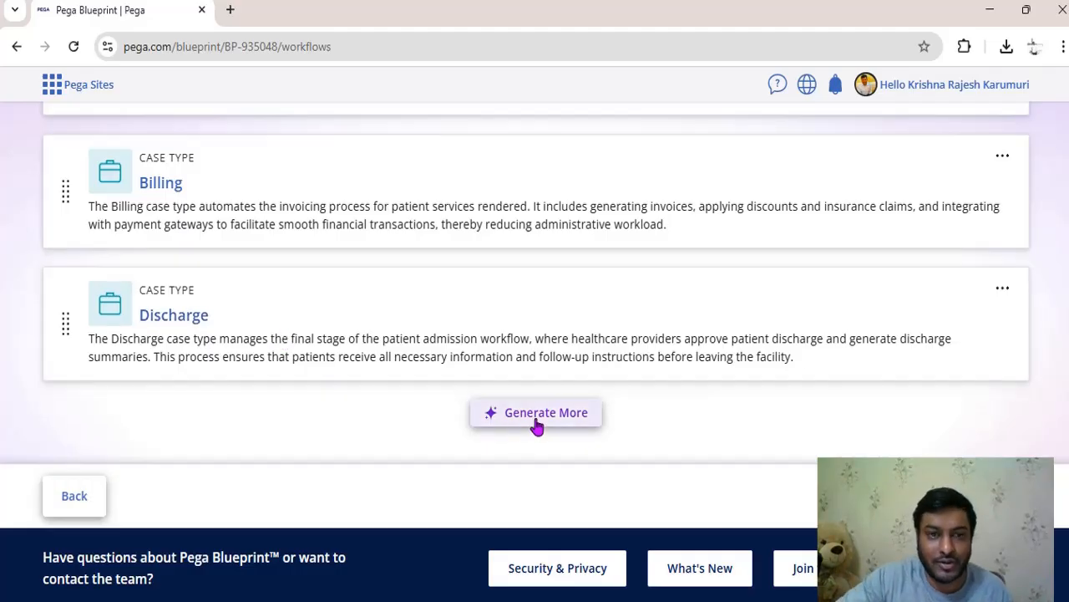
{"action": "scroll", "coordinate": [543, 425], "scroll_direction": "up", "scroll_amount": 4}
{"action": "scroll", "coordinate": [633, 343], "scroll_direction": "up", "scroll_amount": 2}
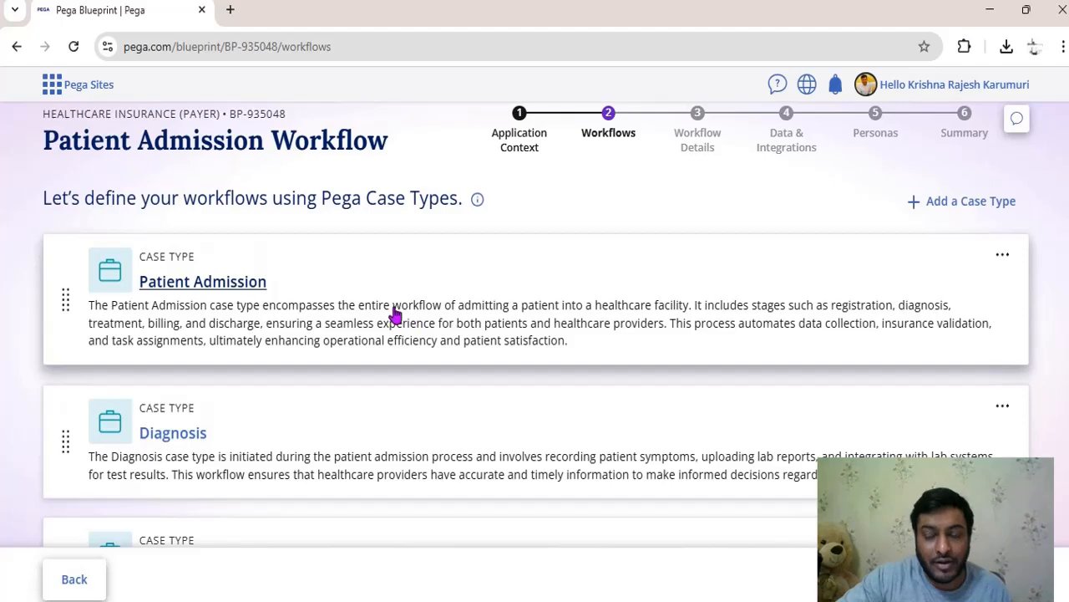
Inspect the Patient Admission case type's edit form, search Google for BPMN in a new tab, and return to dismiss the form.
{"action": "left_click", "coordinate": [395, 313]}
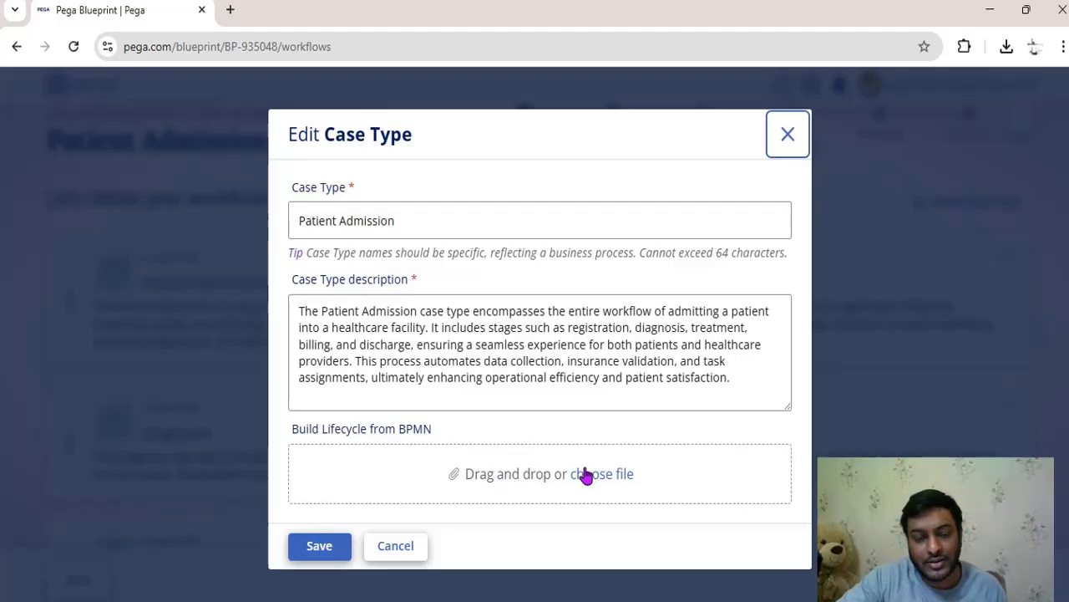
{"action": "left_click_drag", "start_coordinate": [402, 434], "coordinate": [440, 432]}
{"action": "key", "text": "ctrl+c"}
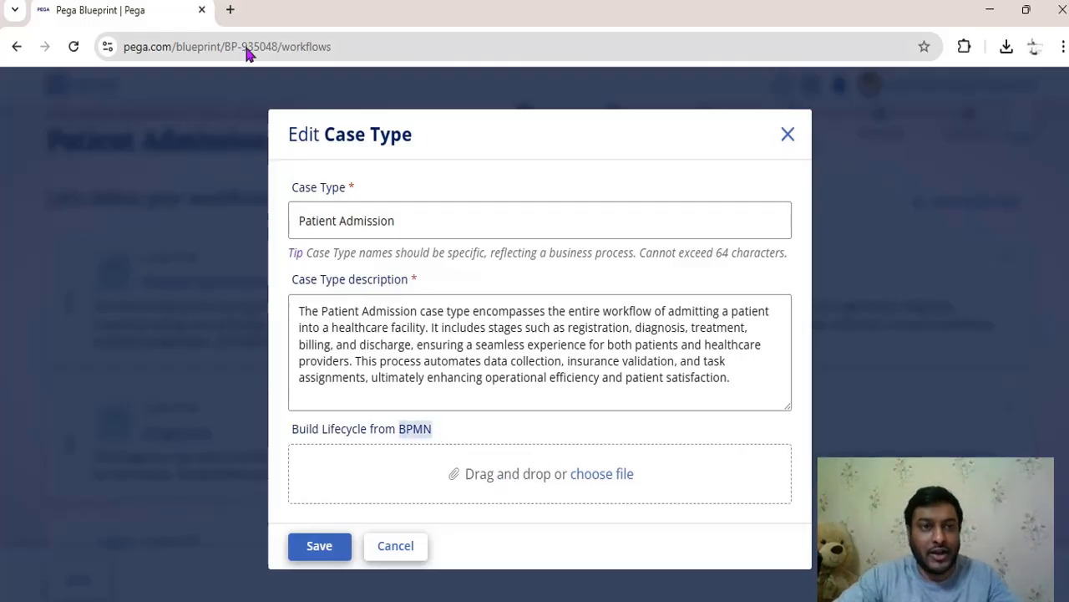
{"action": "left_click", "coordinate": [231, 10]}
{"action": "key", "text": "ctrl+v"}
{"action": "key", "text": "Return"}
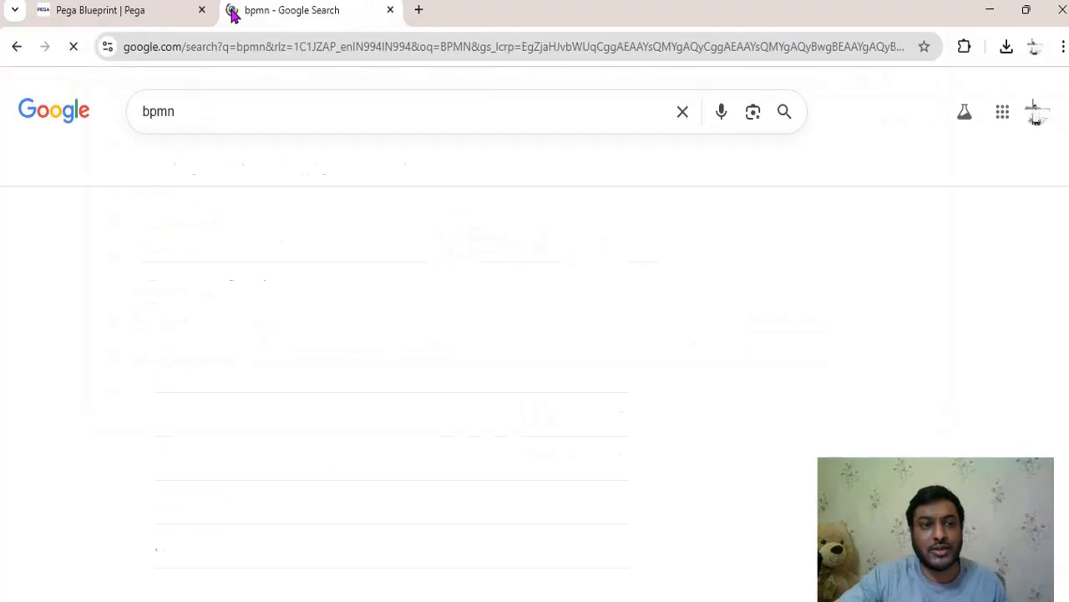
{"action": "scroll", "coordinate": [809, 353], "scroll_direction": "down", "scroll_amount": 2}
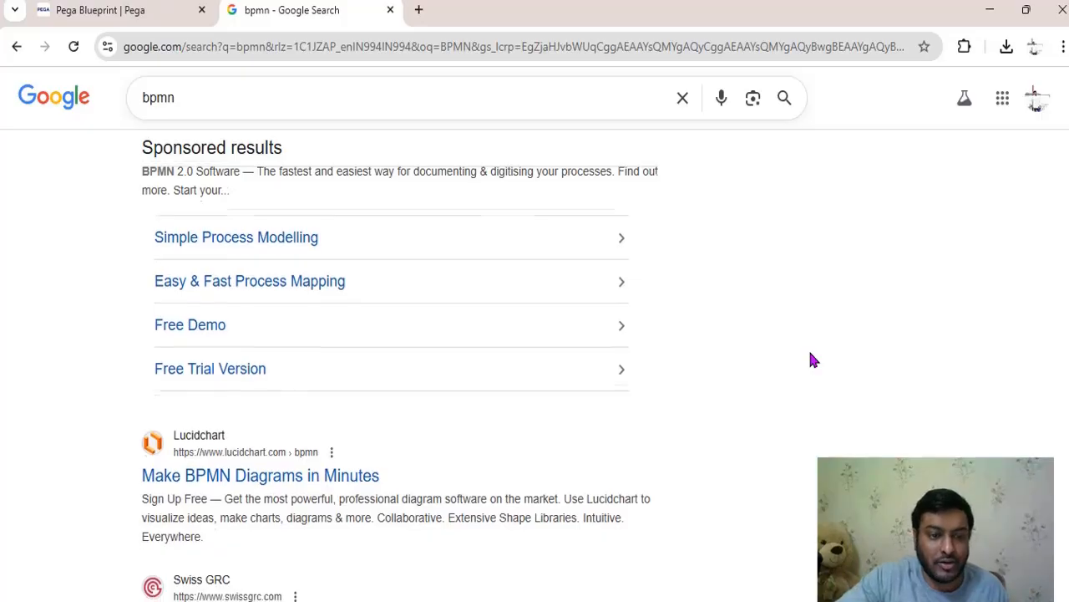
{"action": "left_click", "coordinate": [150, 17]}
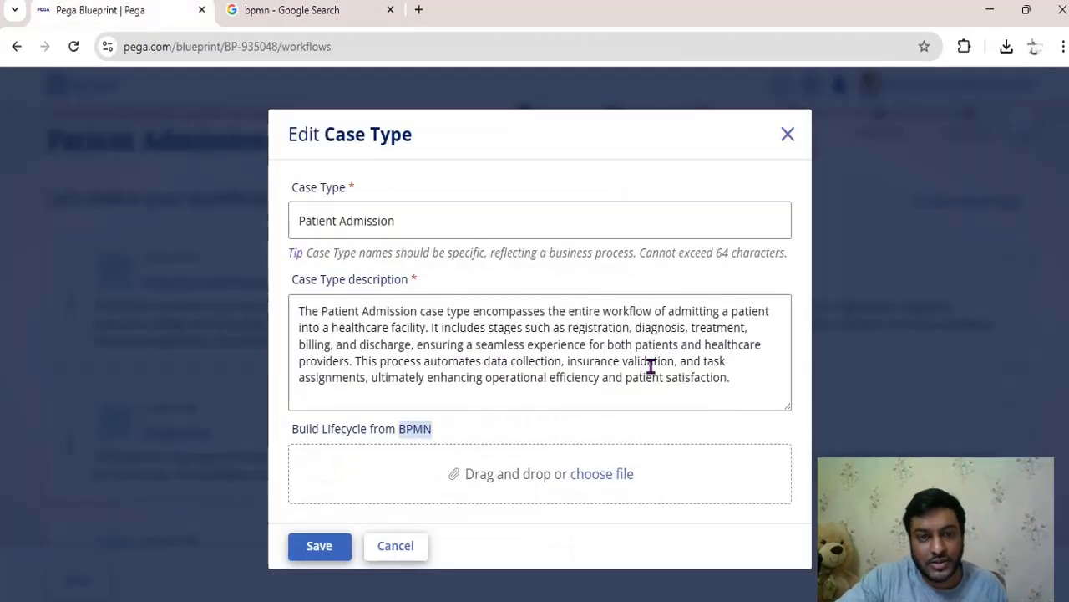
{"action": "left_click", "coordinate": [396, 548]}
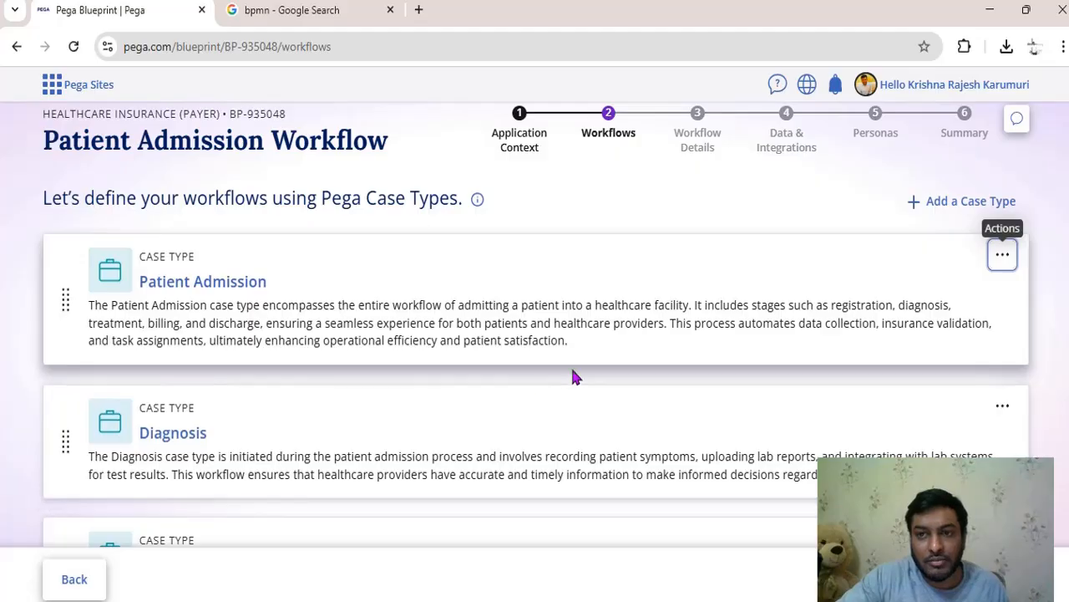
Check the actions available for the Patient Admission case type and view its editable description without saving.
{"action": "left_click", "coordinate": [1006, 265]}
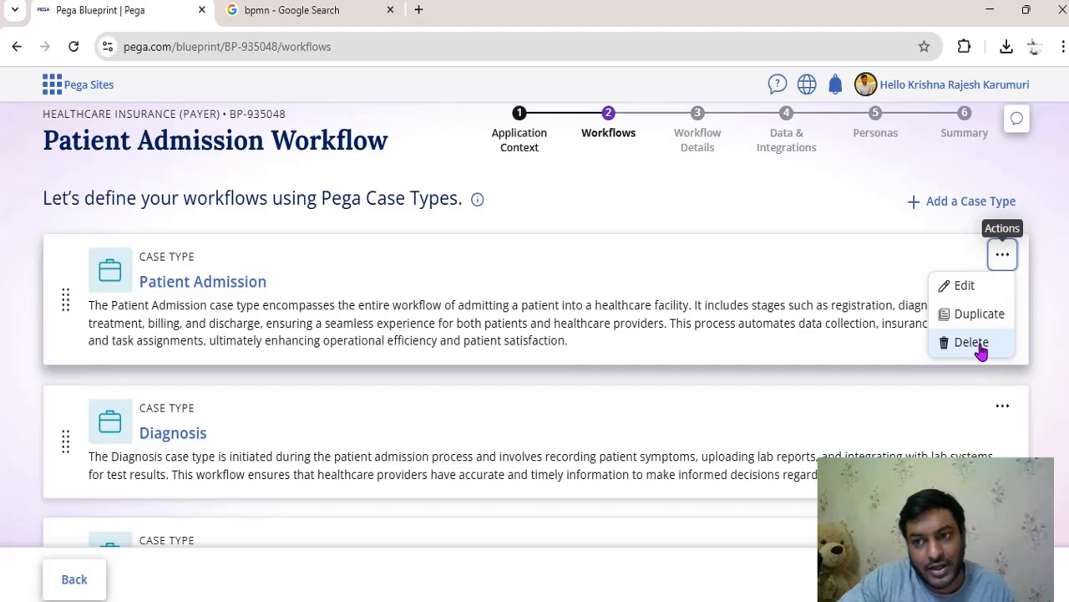
{"action": "left_click", "coordinate": [977, 289]}
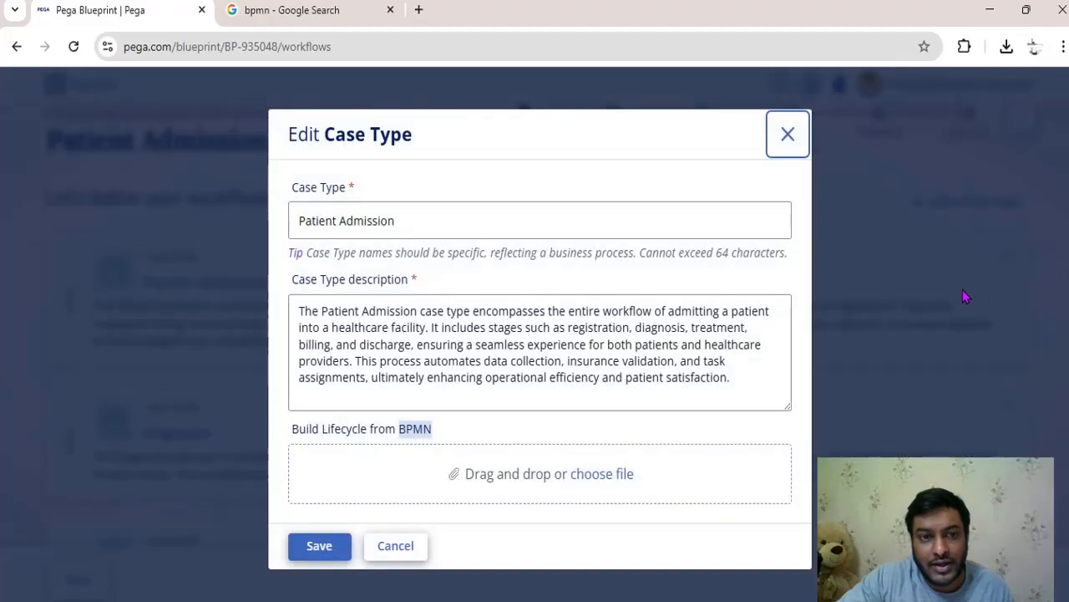
{"action": "left_click", "coordinate": [488, 343]}
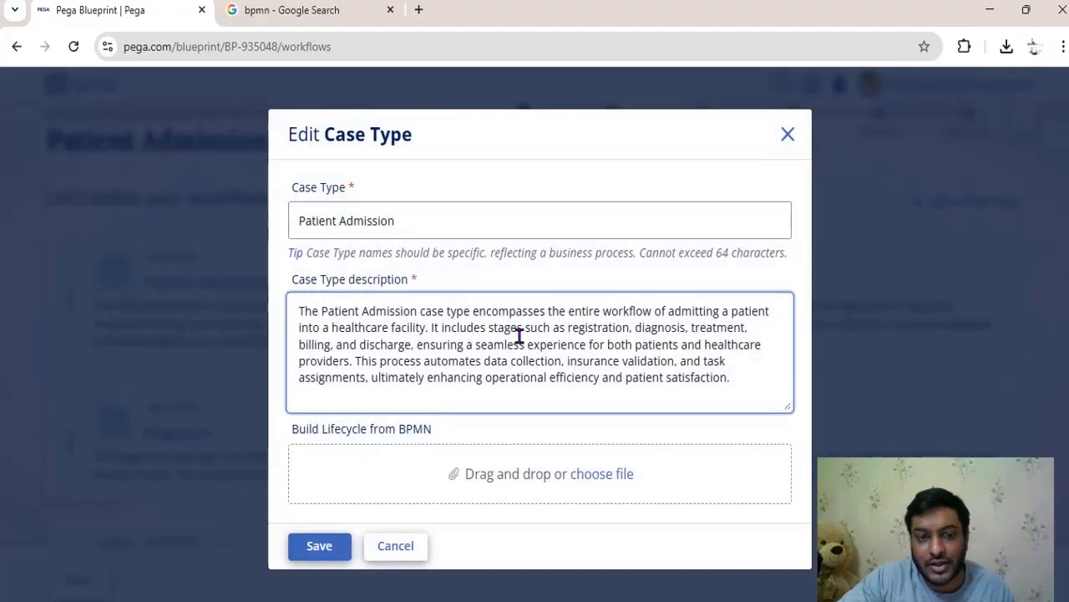
{"action": "left_click", "coordinate": [396, 550]}
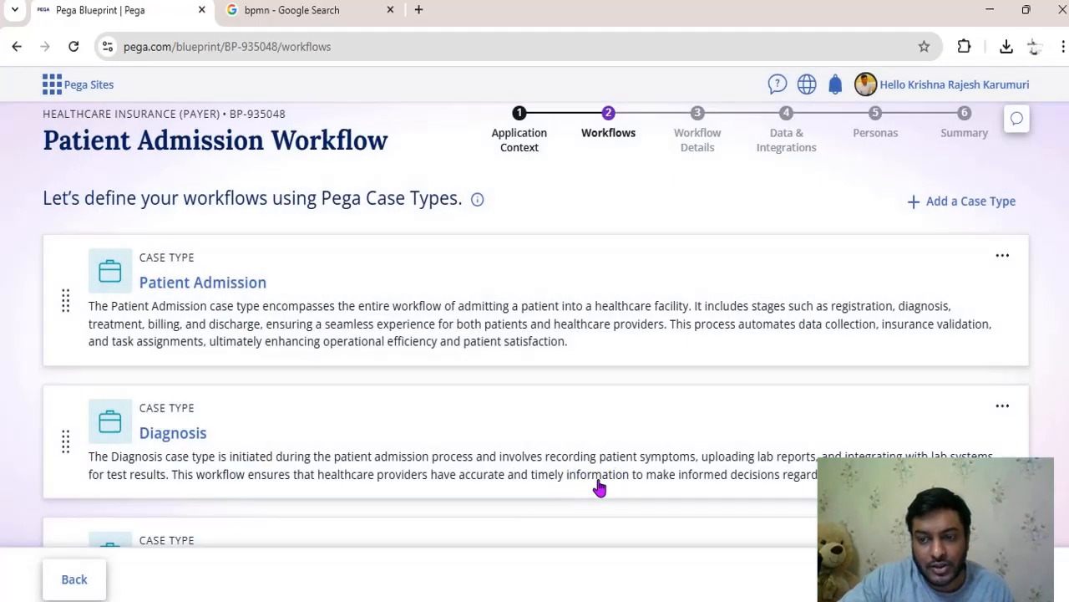
Continue to the workflow details and review the primary stages and steps of the Patient Admission case lifecycle.
{"action": "left_click", "coordinate": [995, 579]}
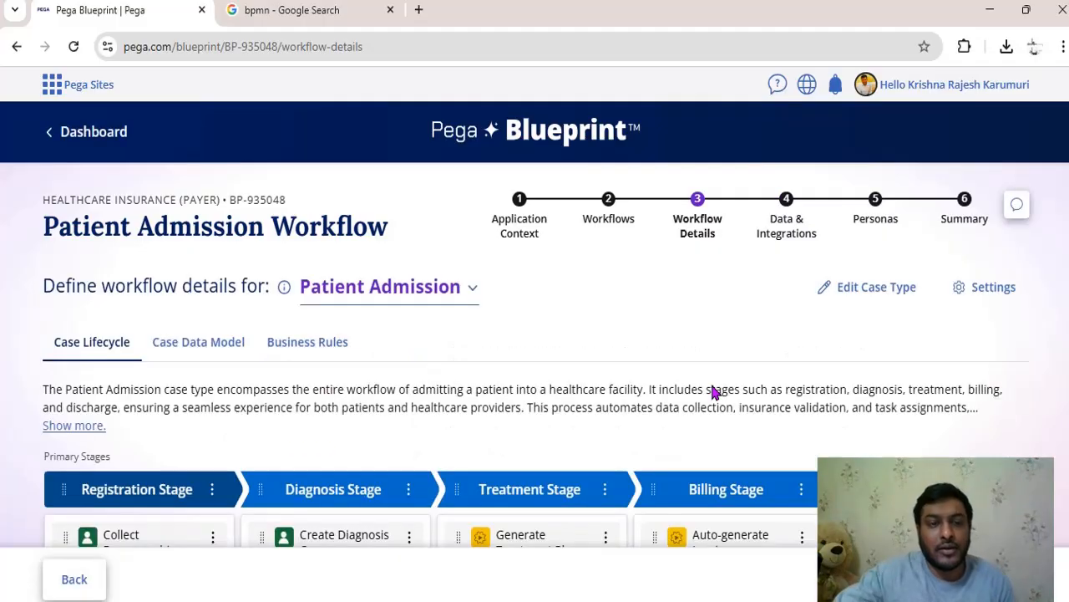
{"action": "scroll", "coordinate": [640, 410], "scroll_direction": "down", "scroll_amount": 3}
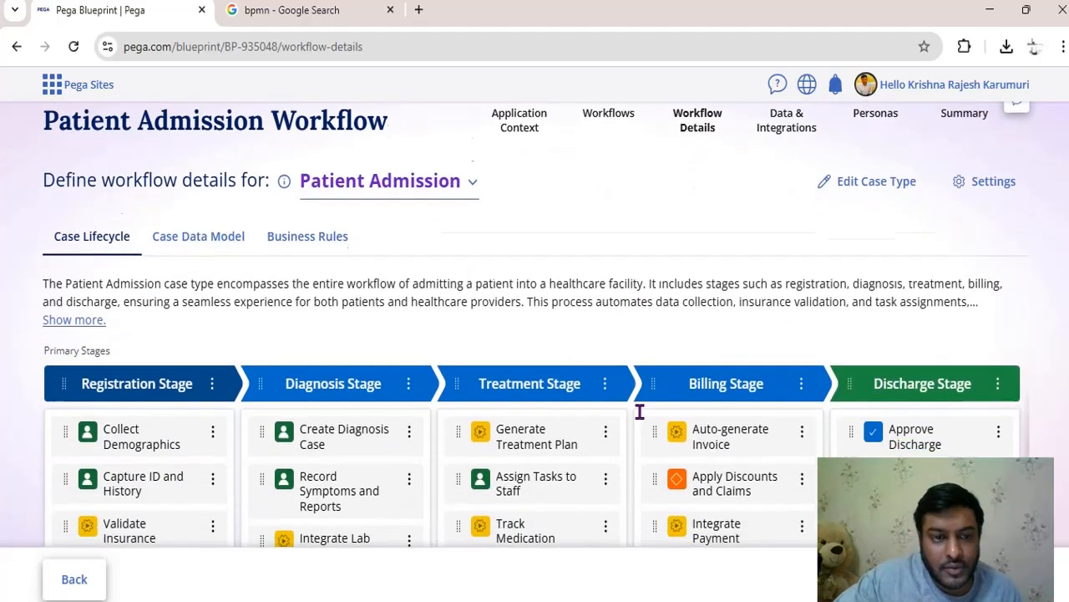
{"action": "scroll", "coordinate": [640, 410], "scroll_direction": "down", "scroll_amount": 3}
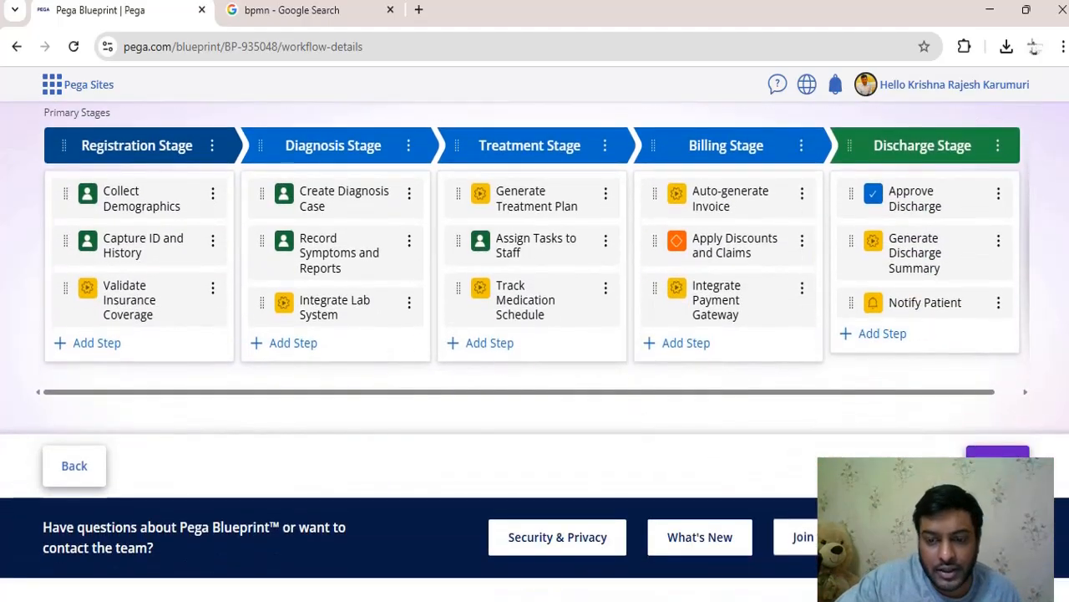
Switch to WPS Office to compare the lifecycle with the Registration to Discharge stages in notes 148.docx, and return to the browser.
{"action": "key", "text": "alt+Tab"}
{"action": "scroll", "coordinate": [631, 464], "scroll_direction": "up", "scroll_amount": 6}
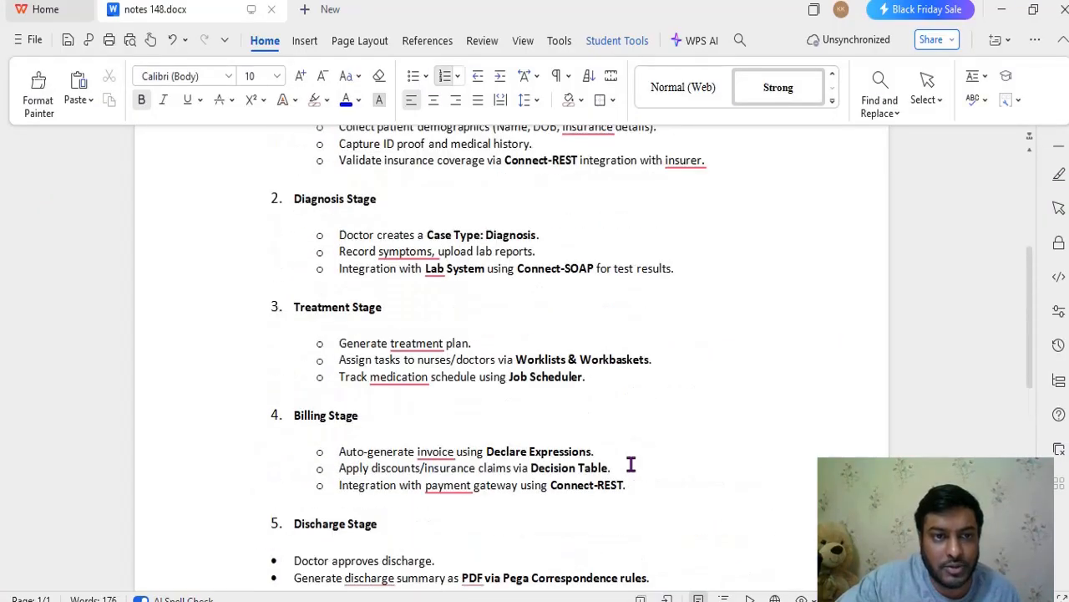
{"action": "scroll", "coordinate": [631, 464], "scroll_direction": "up", "scroll_amount": 2}
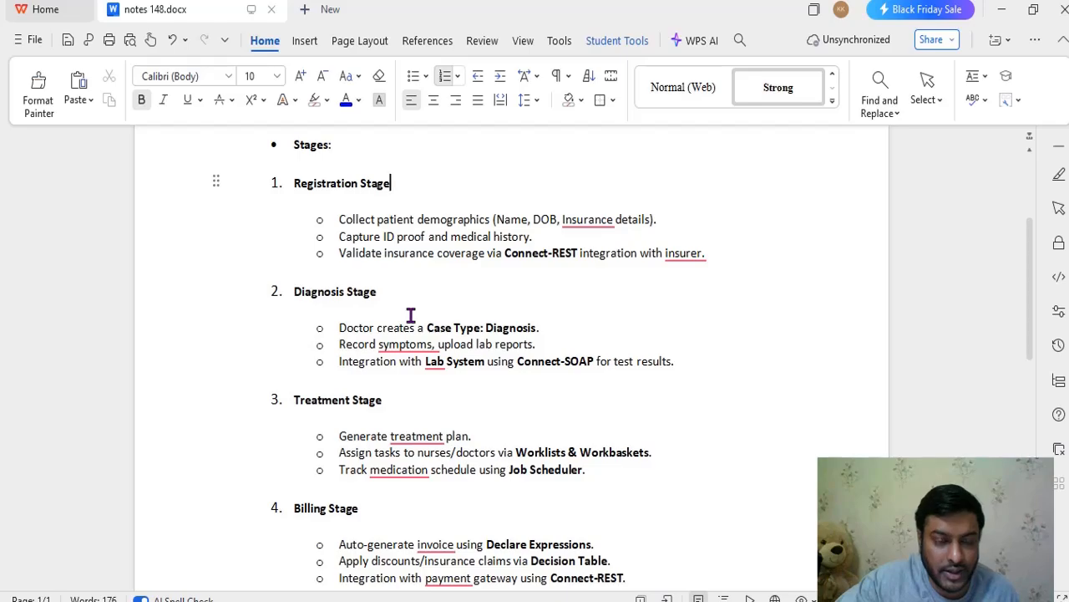
{"action": "scroll", "coordinate": [410, 315], "scroll_direction": "down", "scroll_amount": 2}
{"action": "scroll", "coordinate": [409, 314], "scroll_direction": "down", "scroll_amount": 2}
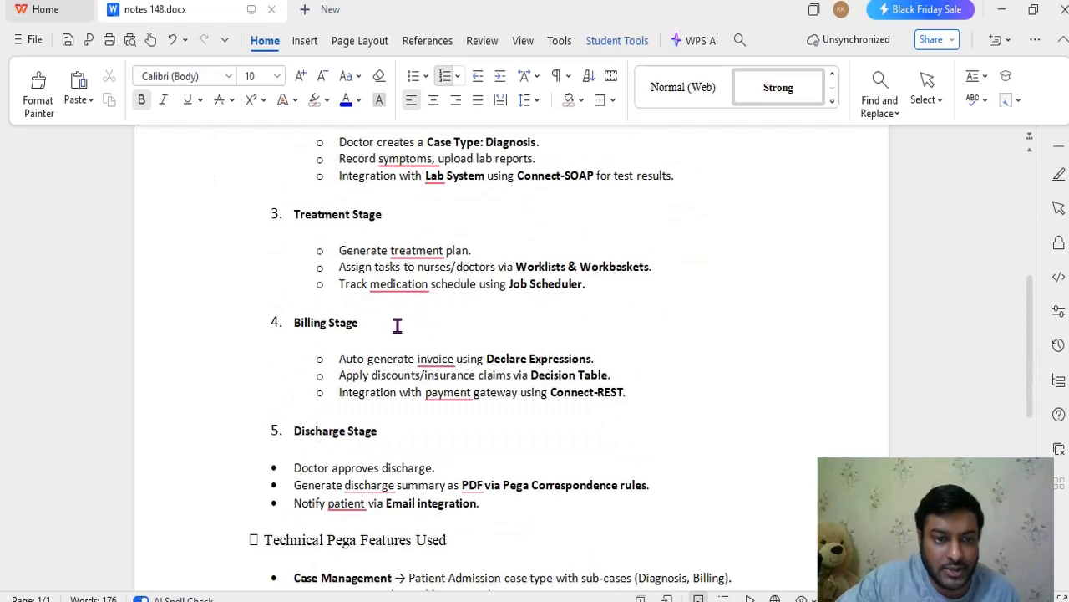
{"action": "left_click", "coordinate": [1001, 10]}
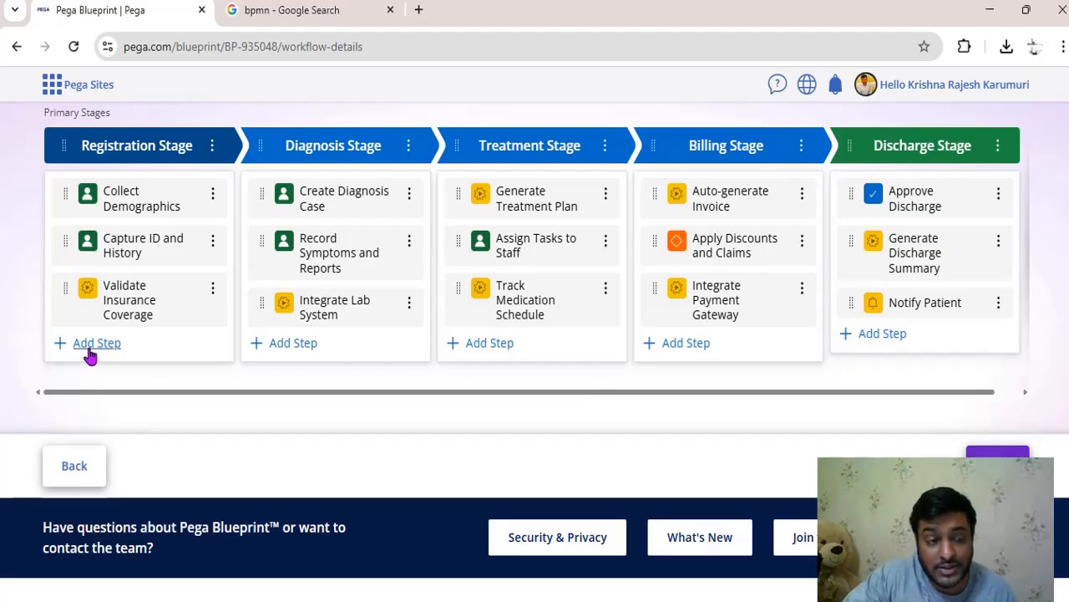
Inspect the Collect Demographics step's type, routing, fields and notes in the Registration Stage, and close it without saving.
{"action": "left_click", "coordinate": [143, 214]}
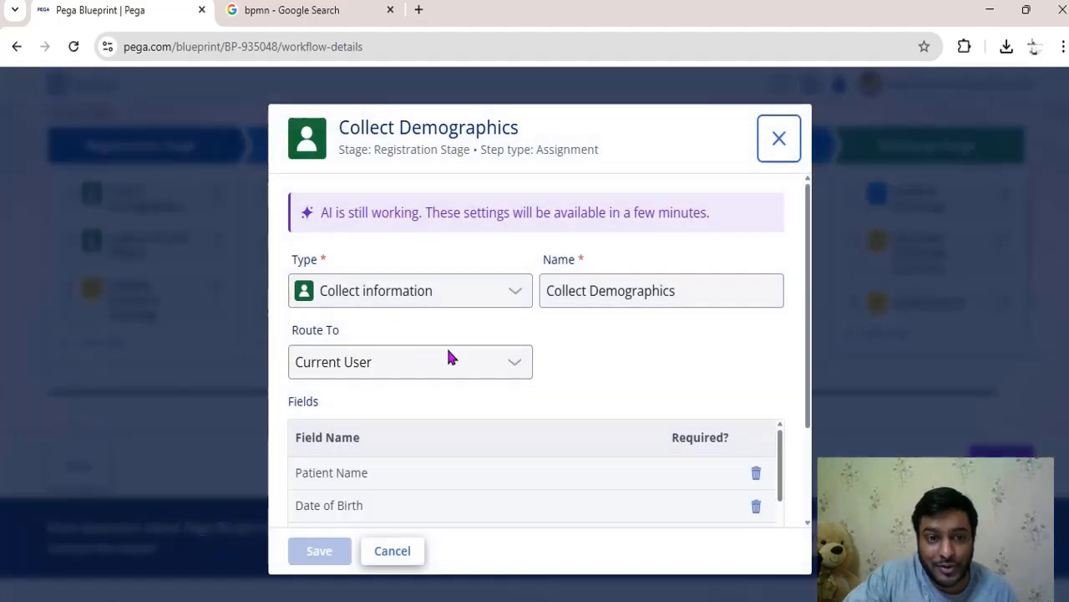
{"action": "scroll", "coordinate": [549, 389], "scroll_direction": "down", "scroll_amount": 3}
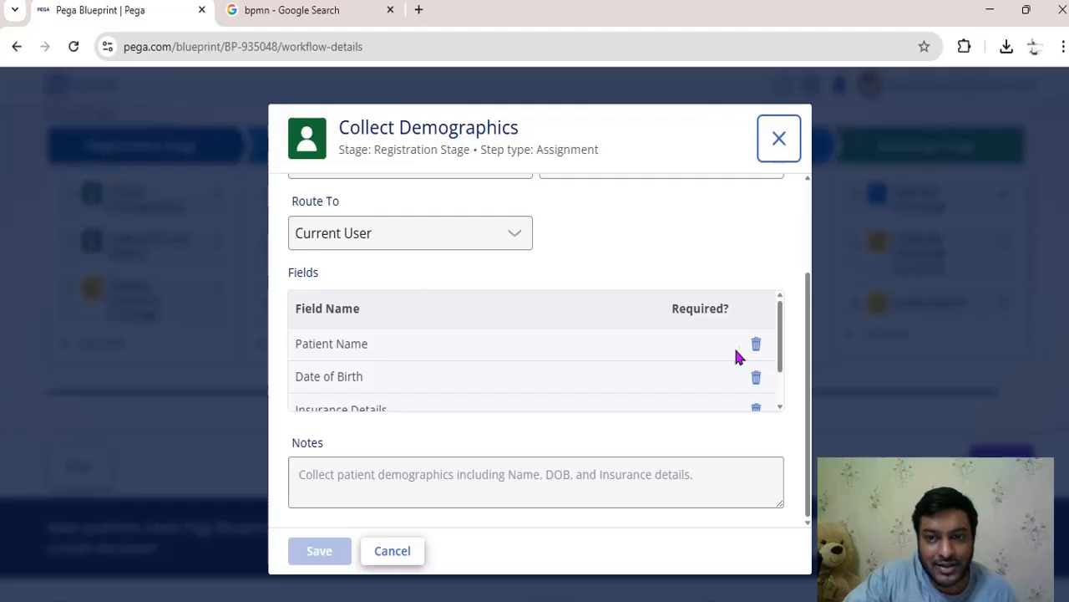
{"action": "left_click_drag", "start_coordinate": [780, 339], "coordinate": [779, 361]}
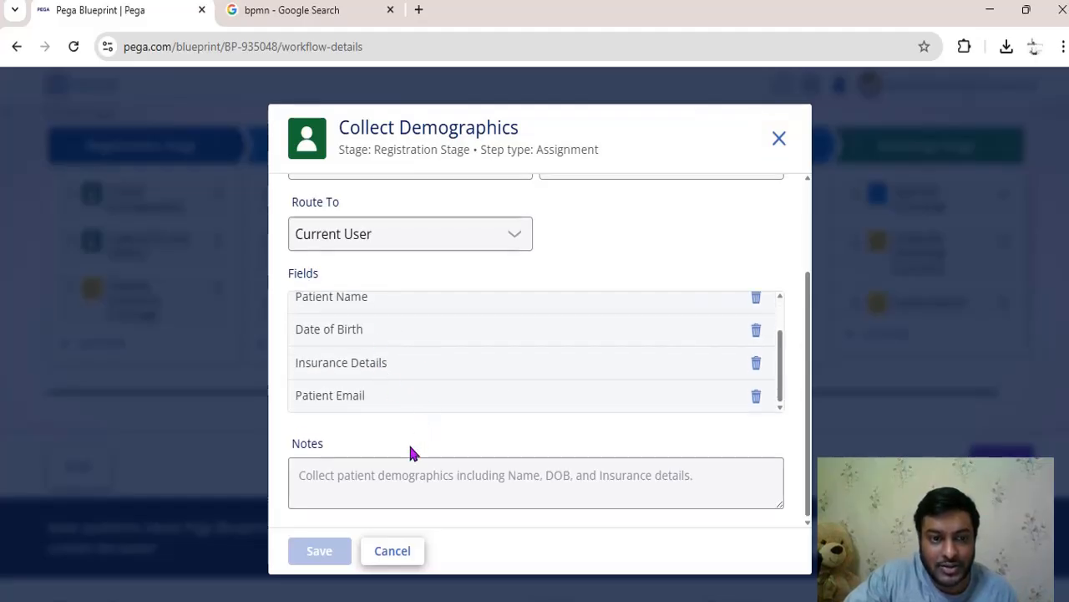
{"action": "left_click", "coordinate": [380, 556]}
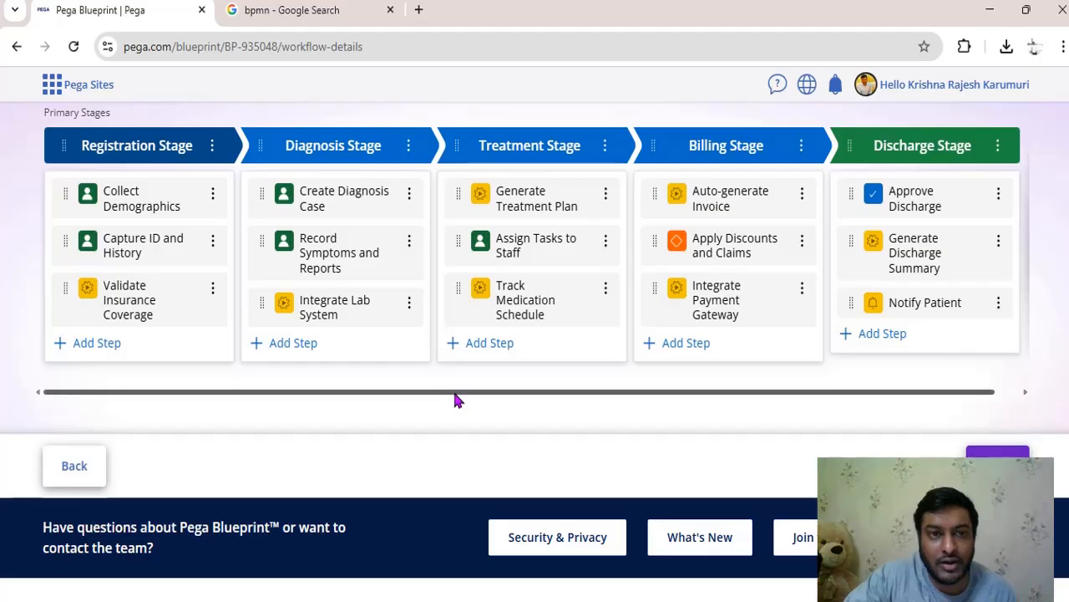
Review the fields in the Patient Admission case data model and view the case type's business rules.
{"action": "scroll", "coordinate": [451, 376], "scroll_direction": "up", "scroll_amount": 2}
{"action": "scroll", "coordinate": [544, 377], "scroll_direction": "up", "scroll_amount": 1}
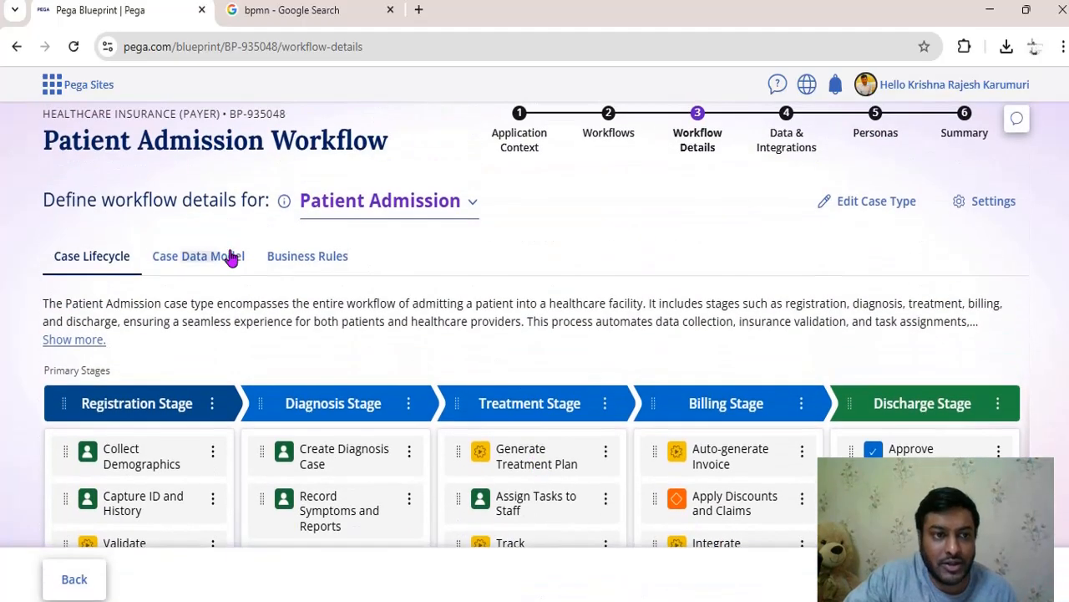
{"action": "left_click", "coordinate": [230, 259]}
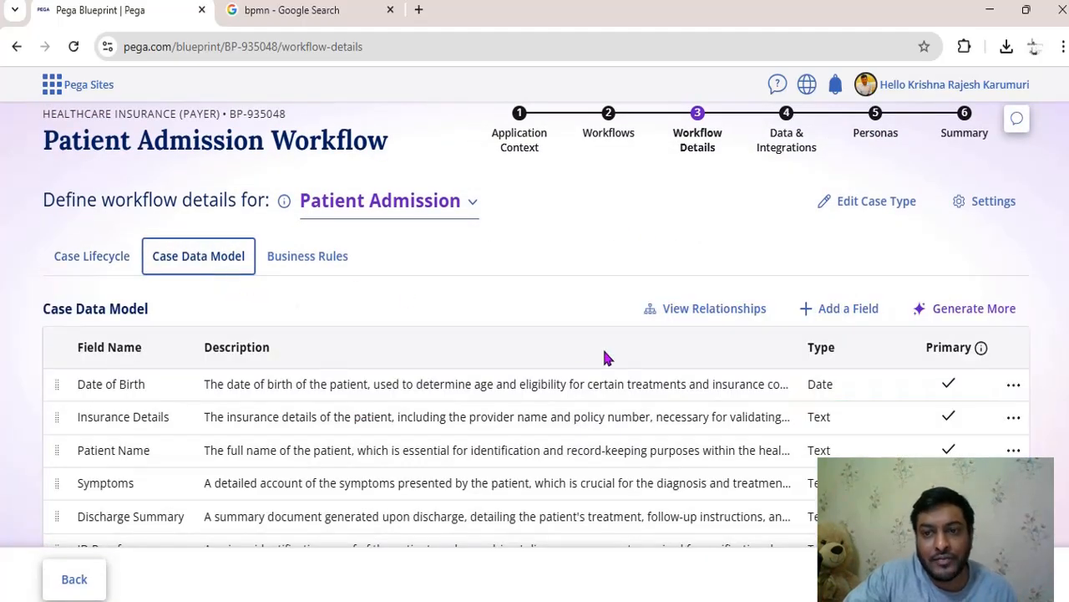
{"action": "scroll", "coordinate": [607, 358], "scroll_direction": "down", "scroll_amount": 2}
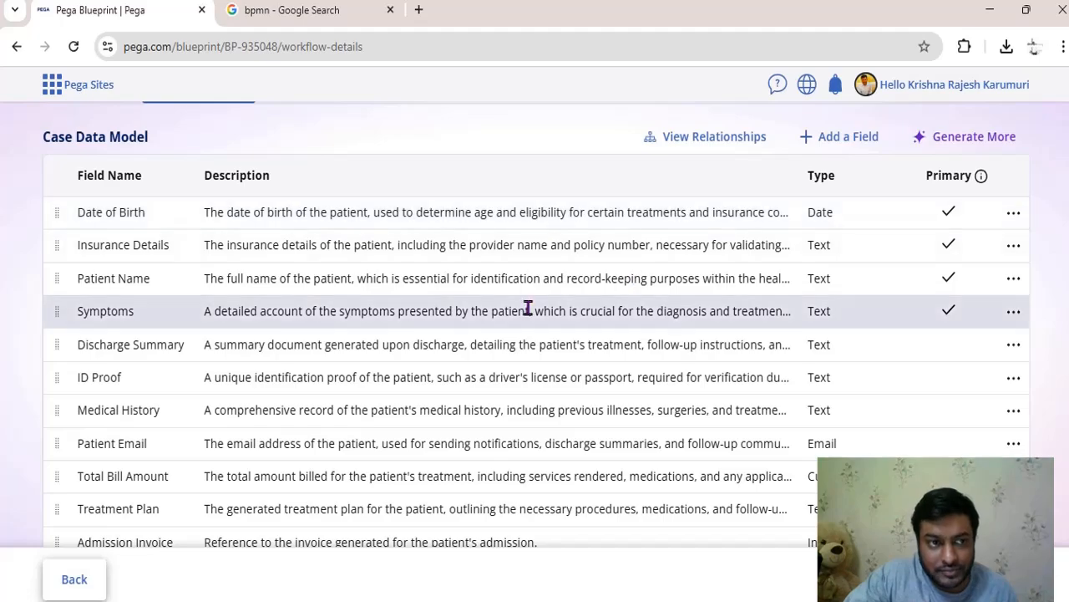
{"action": "scroll", "coordinate": [528, 308], "scroll_direction": "down", "scroll_amount": 4}
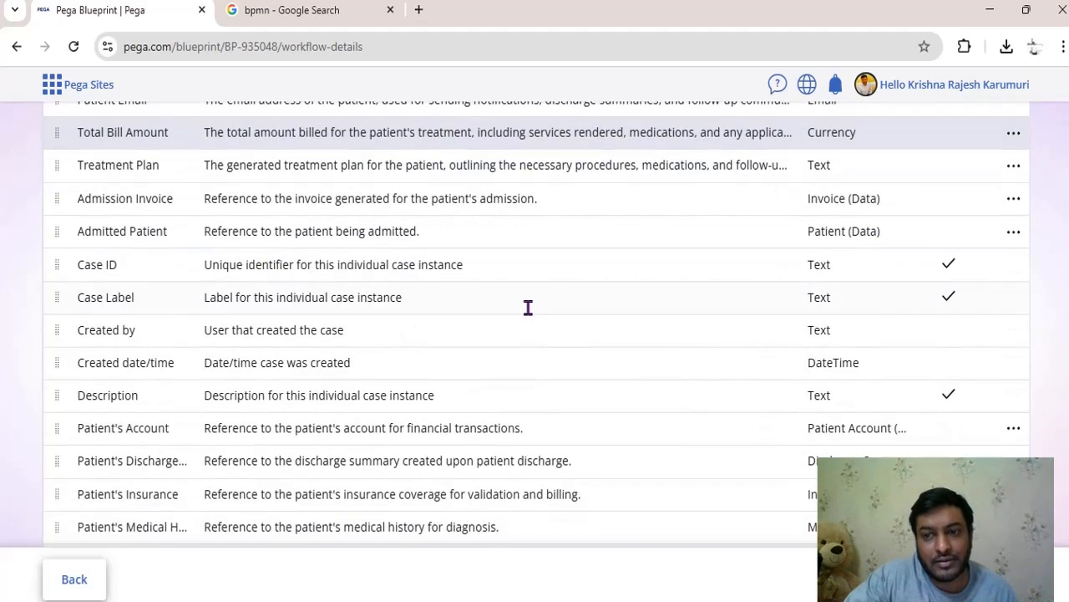
{"action": "scroll", "coordinate": [528, 307], "scroll_direction": "down", "scroll_amount": 3}
{"action": "scroll", "coordinate": [528, 314], "scroll_direction": "up", "scroll_amount": 7}
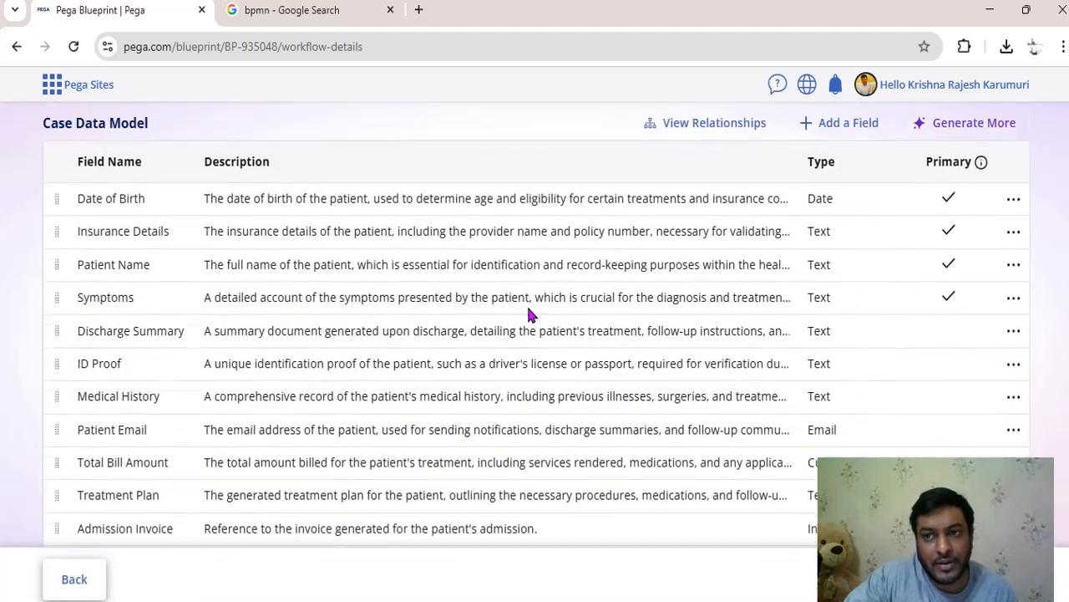
{"action": "scroll", "coordinate": [528, 309], "scroll_direction": "up", "scroll_amount": 1}
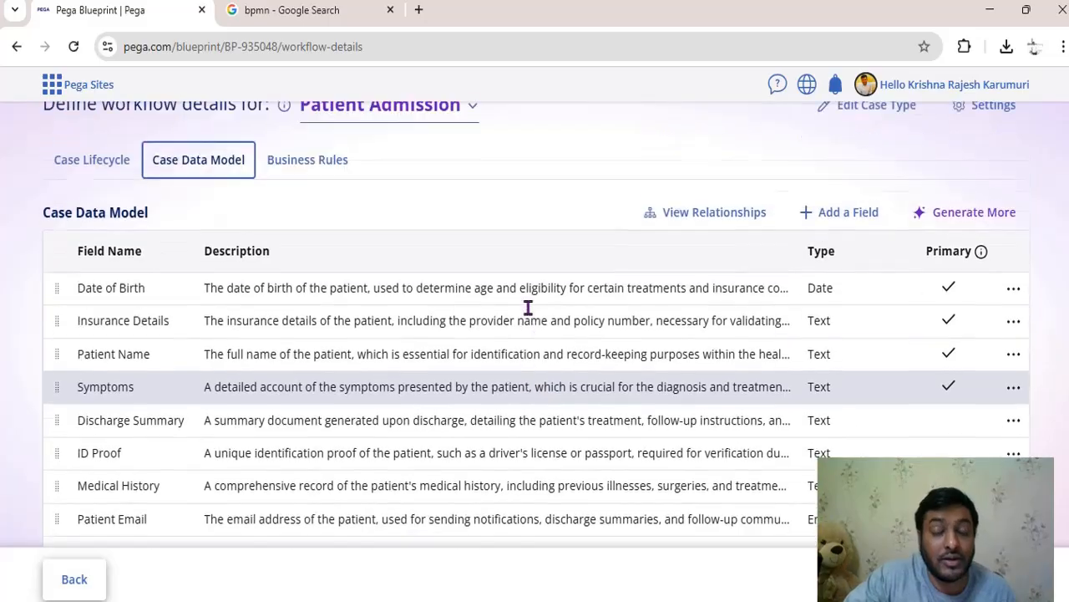
{"action": "scroll", "coordinate": [528, 308], "scroll_direction": "up", "scroll_amount": 1}
{"action": "left_click", "coordinate": [306, 258]}
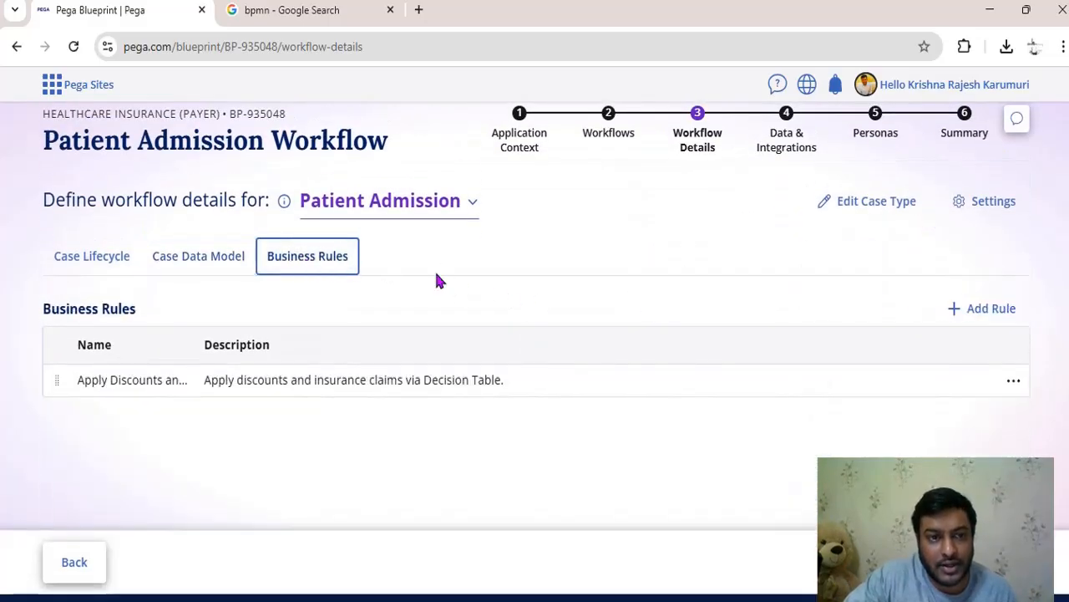
Examine the Patient Admission settings for case creation fields, case hierarchy with its available child cases, and attachments.
{"action": "left_click", "coordinate": [990, 202]}
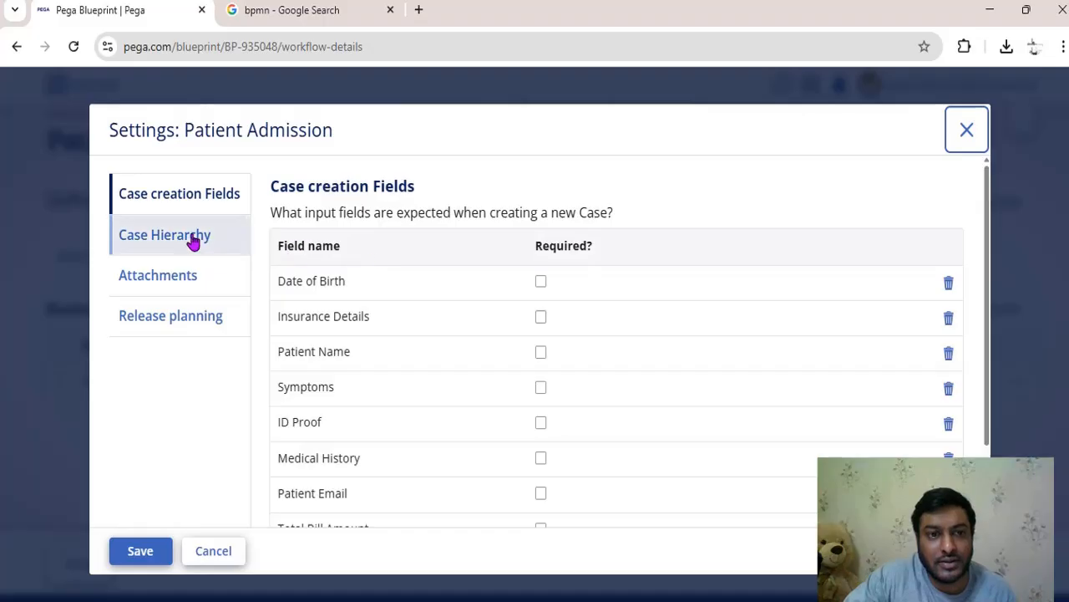
{"action": "scroll", "coordinate": [494, 318], "scroll_direction": "down", "scroll_amount": 1}
{"action": "scroll", "coordinate": [494, 324], "scroll_direction": "up", "scroll_amount": 1}
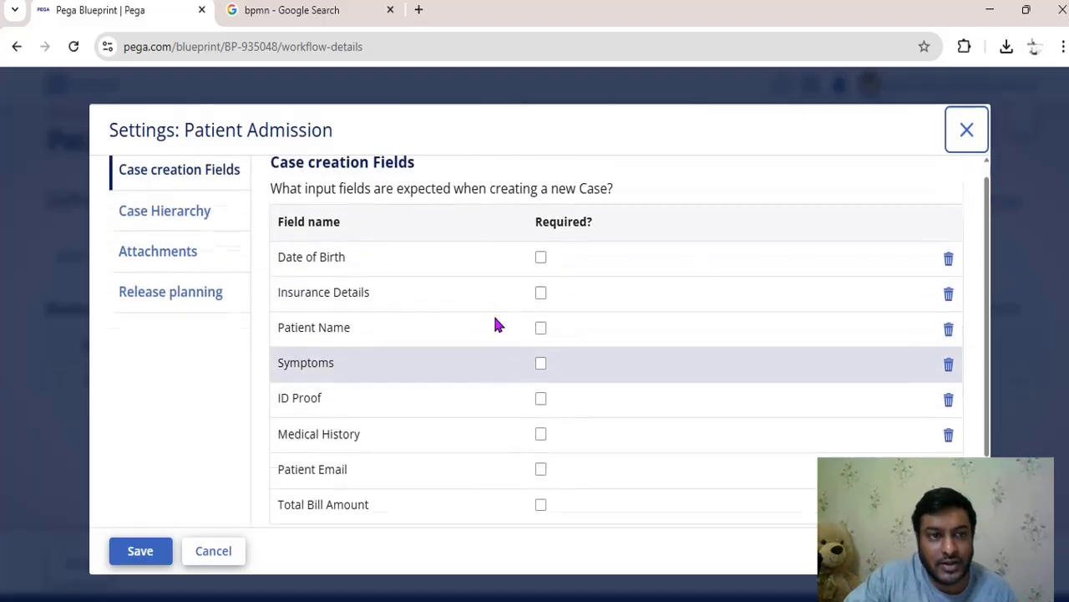
{"action": "left_click", "coordinate": [182, 242]}
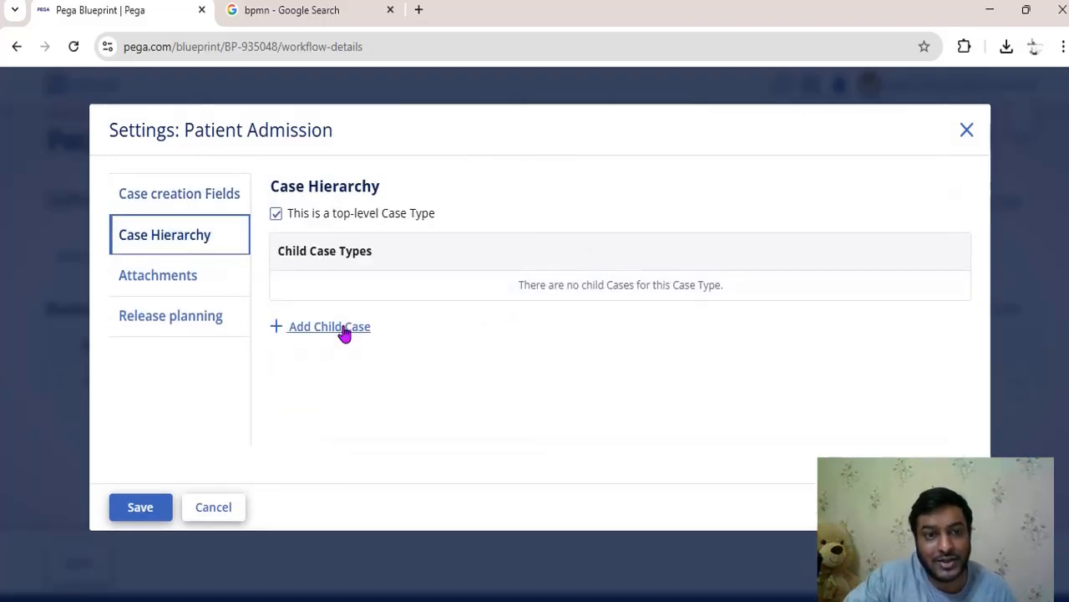
{"action": "left_click", "coordinate": [344, 331]}
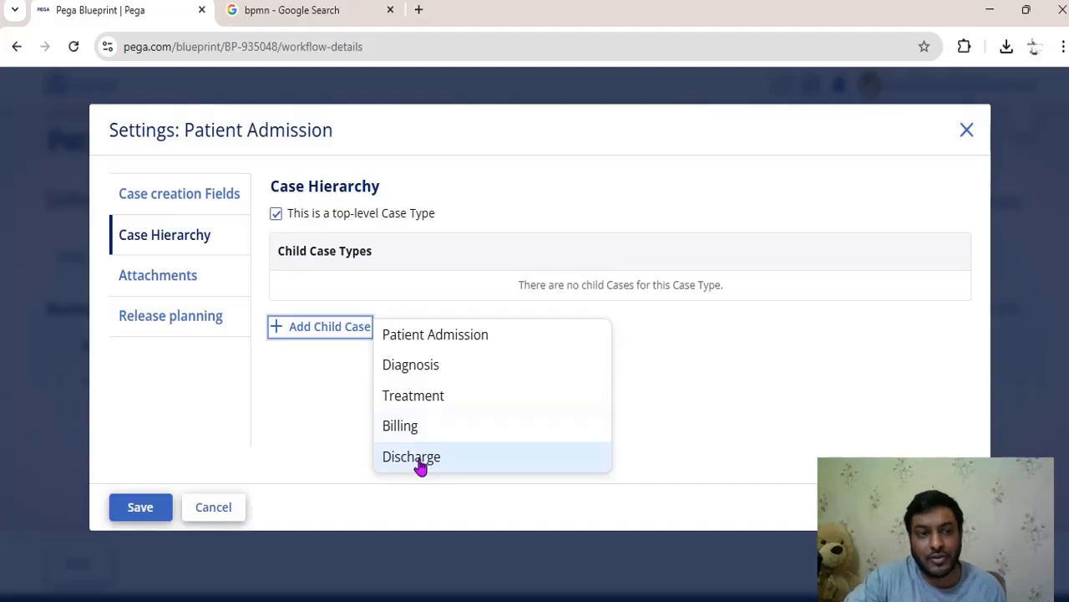
{"action": "left_click", "coordinate": [146, 270]}
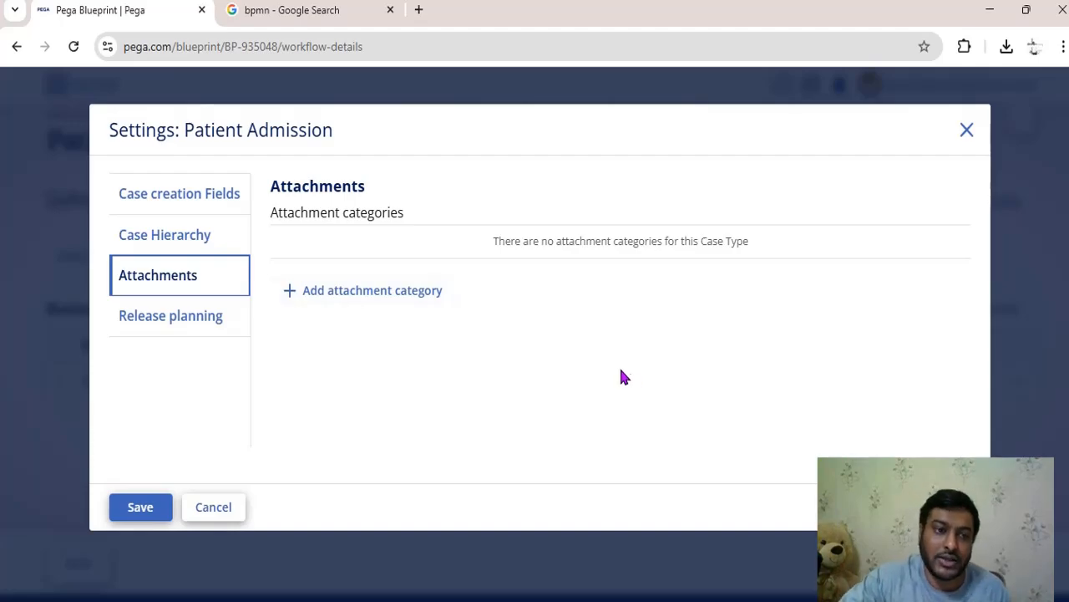
Try planning the Patient Admission case type for Release 1 with Small effort, and discard the settings.
{"action": "left_click", "coordinate": [159, 323]}
{"action": "left_click", "coordinate": [531, 243]}
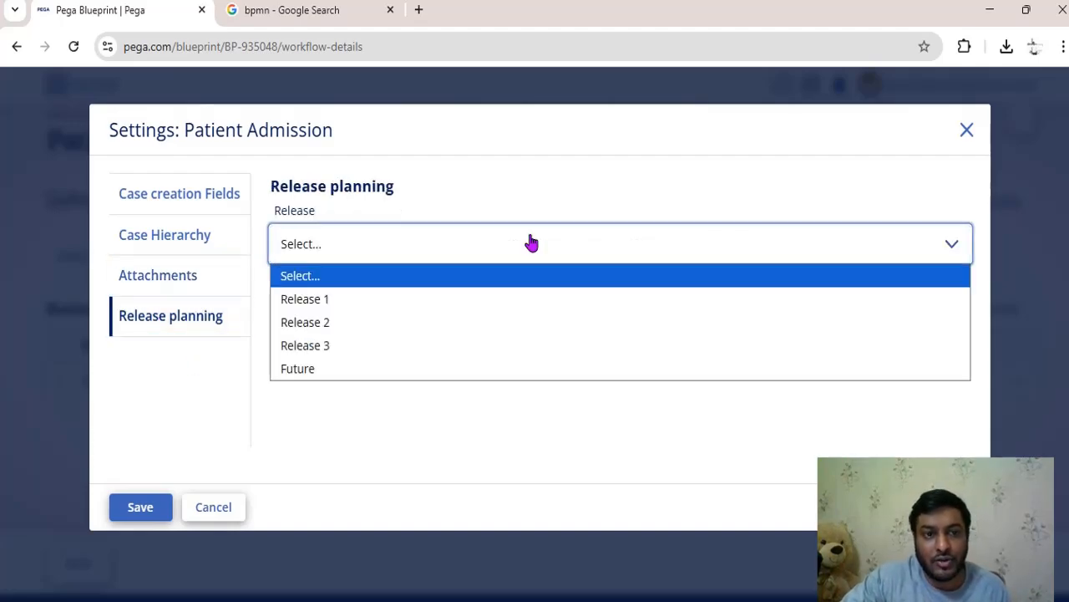
{"action": "left_click", "coordinate": [485, 298]}
{"action": "left_click", "coordinate": [481, 303]}
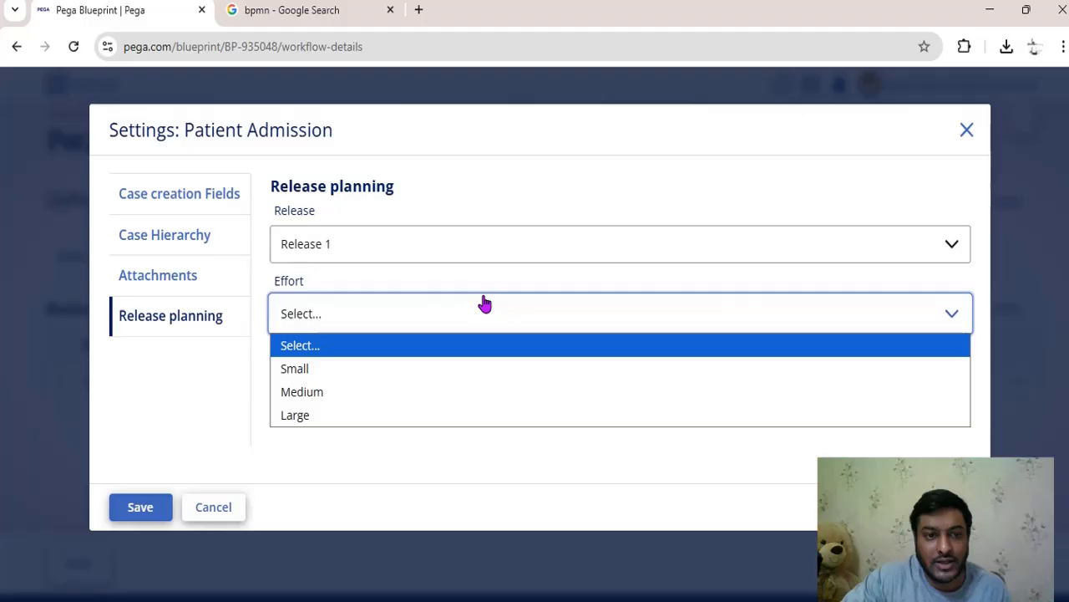
{"action": "left_click", "coordinate": [437, 373]}
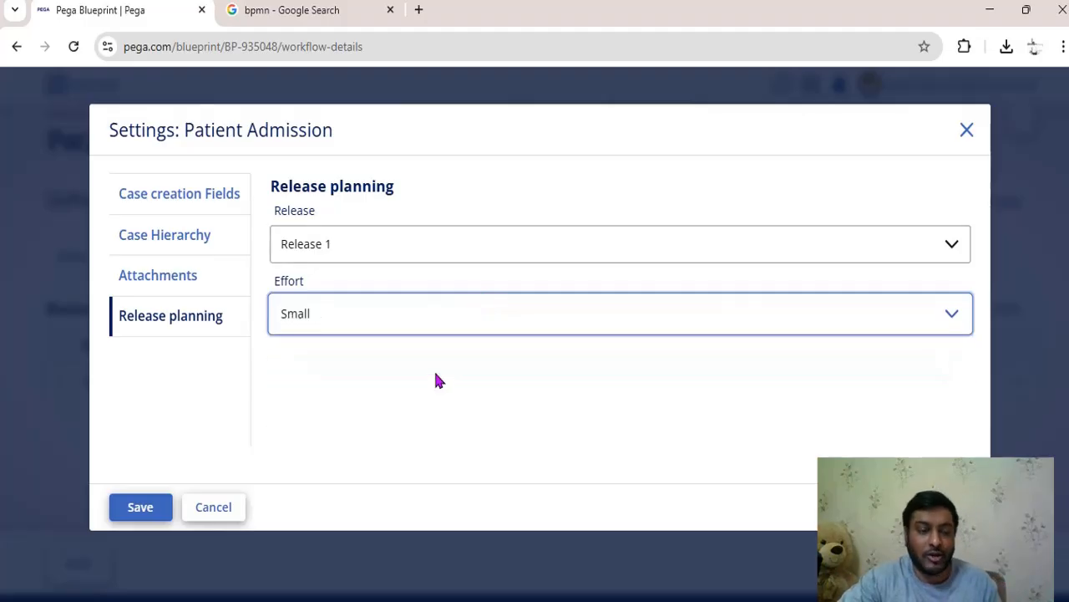
{"action": "left_click", "coordinate": [209, 514]}
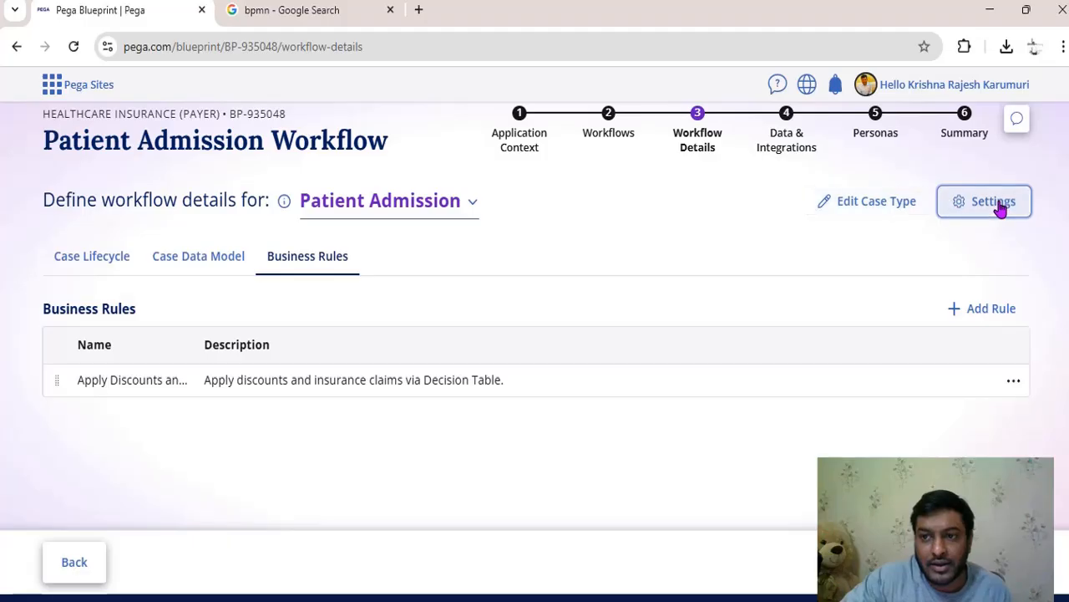
Reopen and close the case settings, and view the Edit Case Type form with its BPMN upload option without saving.
{"action": "left_click", "coordinate": [969, 202]}
{"action": "left_click", "coordinate": [967, 131]}
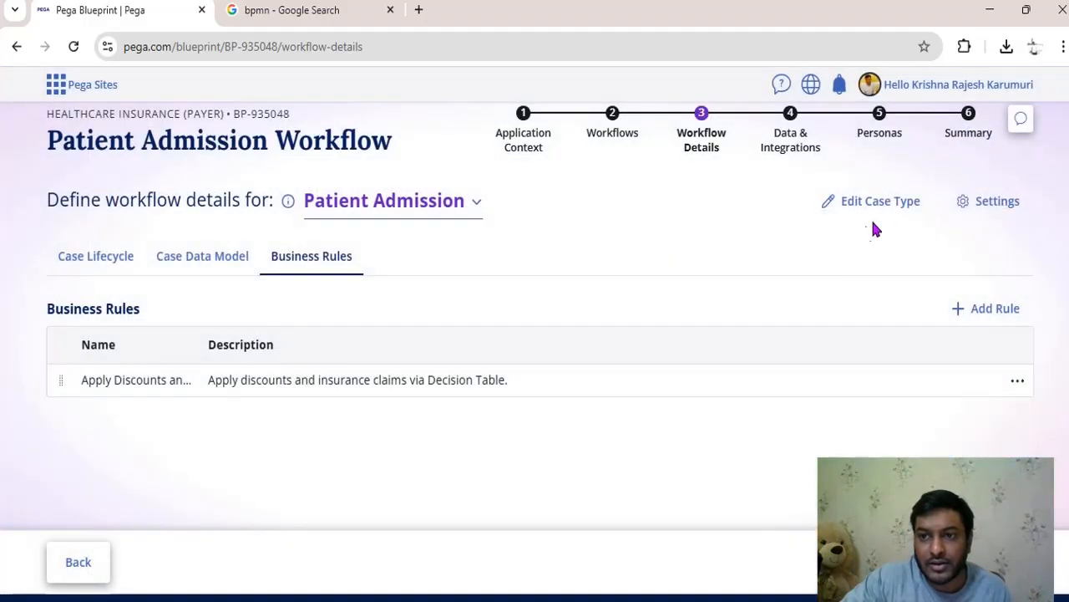
{"action": "left_click", "coordinate": [878, 201]}
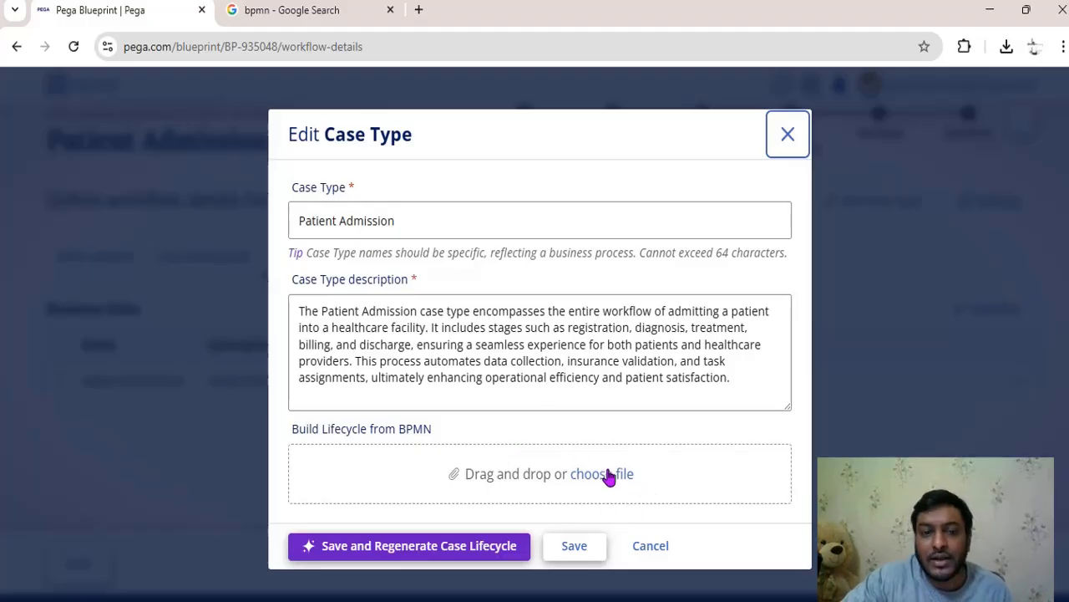
{"action": "left_click", "coordinate": [659, 550]}
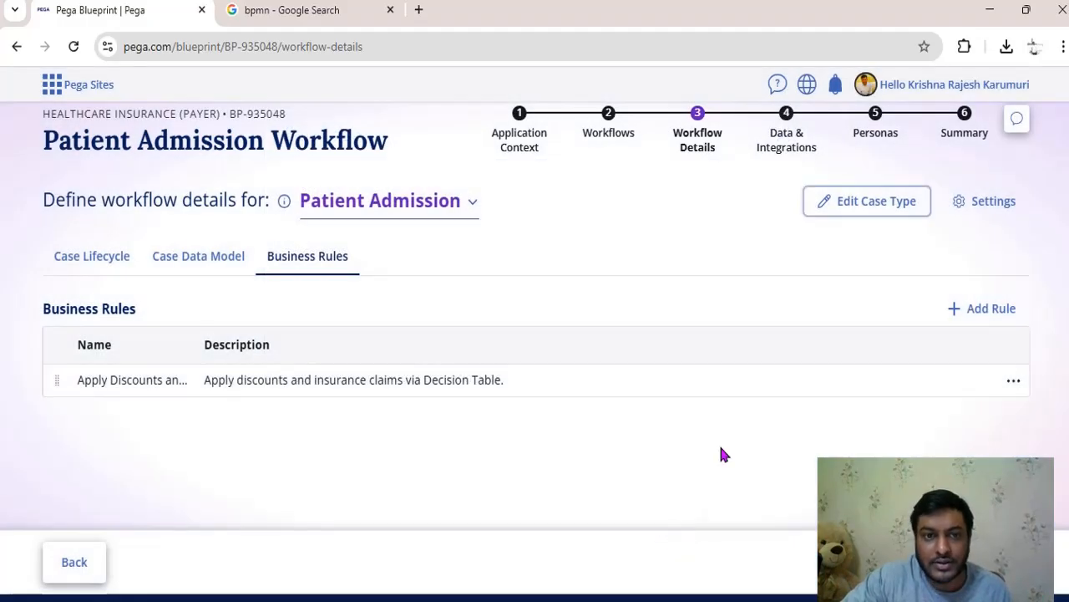
Return to the Patient Admission case lifecycle and continue to the Data & Integrations stage of the blueprint.
{"action": "left_click", "coordinate": [99, 260]}
{"action": "scroll", "coordinate": [620, 329], "scroll_direction": "down", "scroll_amount": 4}
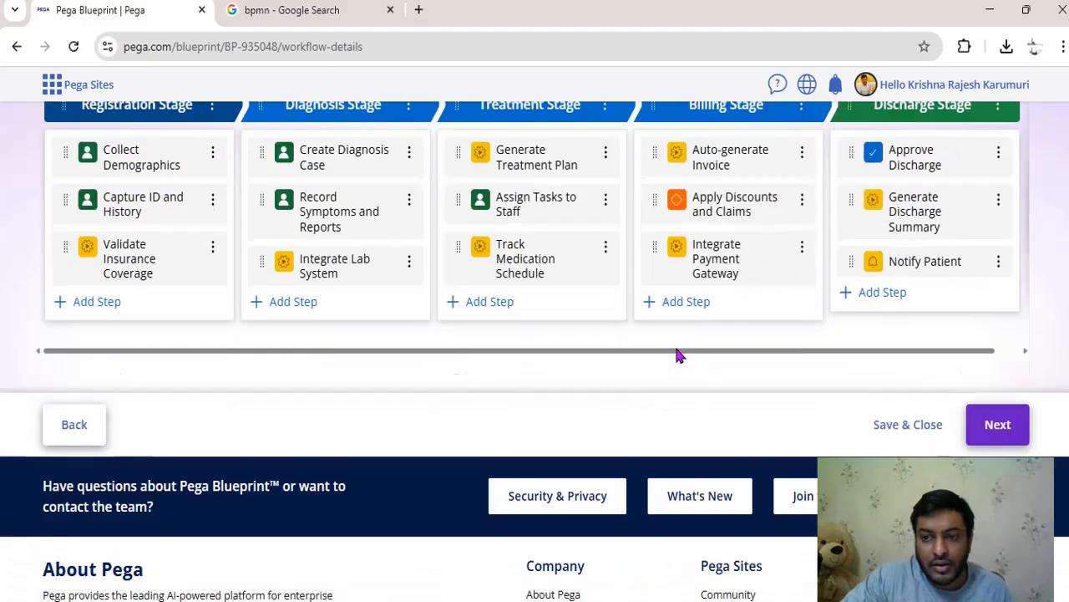
{"action": "left_click", "coordinate": [995, 381]}
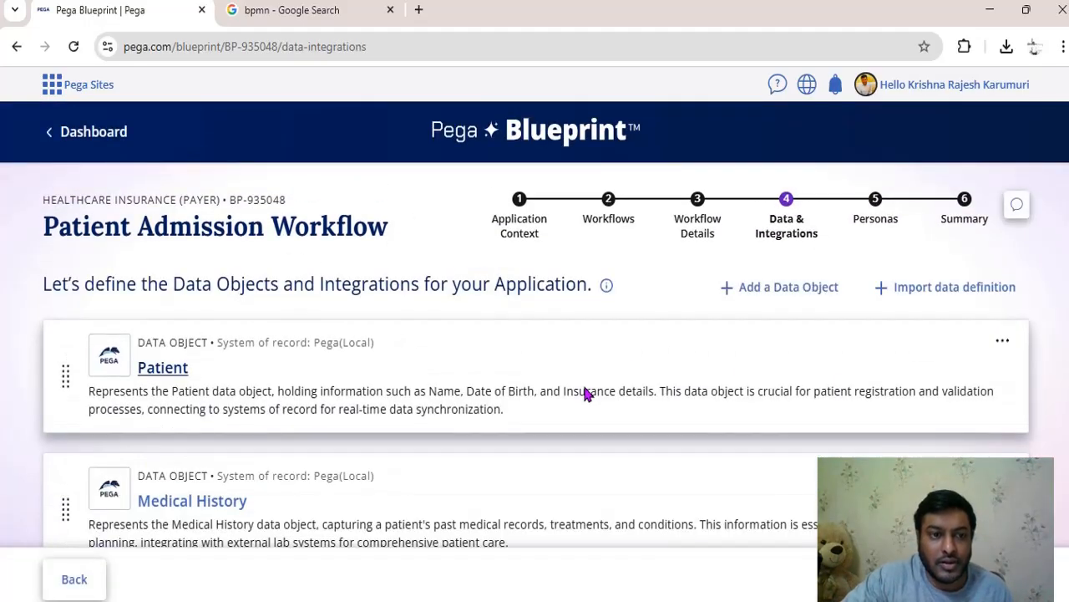
Review the generated data objects and their descriptions, from Patient through Patient Account.
{"action": "scroll", "coordinate": [585, 392], "scroll_direction": "down", "scroll_amount": 2}
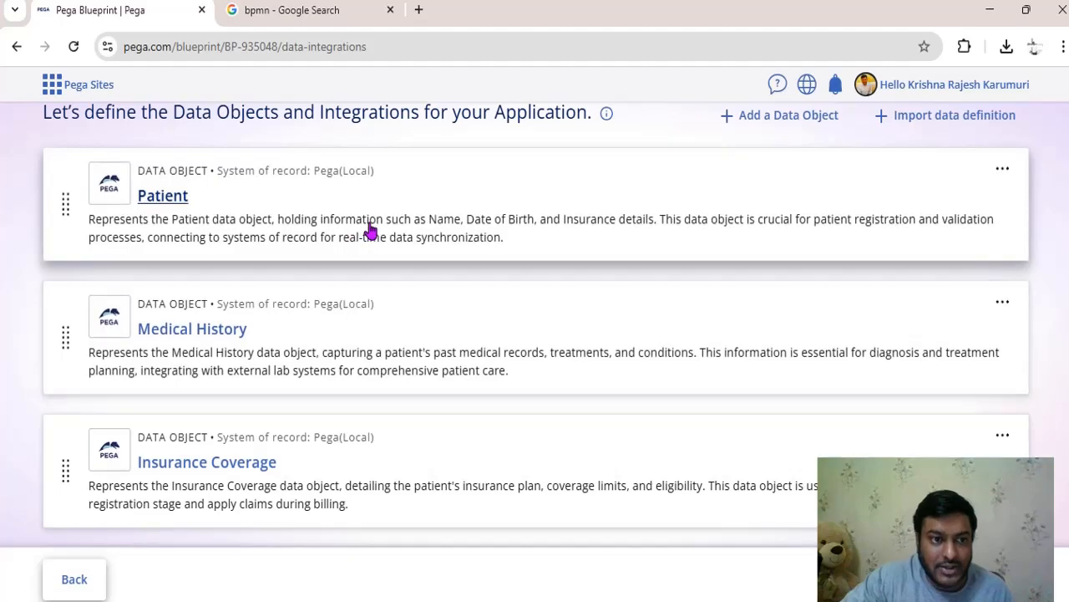
{"action": "scroll", "coordinate": [351, 330], "scroll_direction": "down", "scroll_amount": 4}
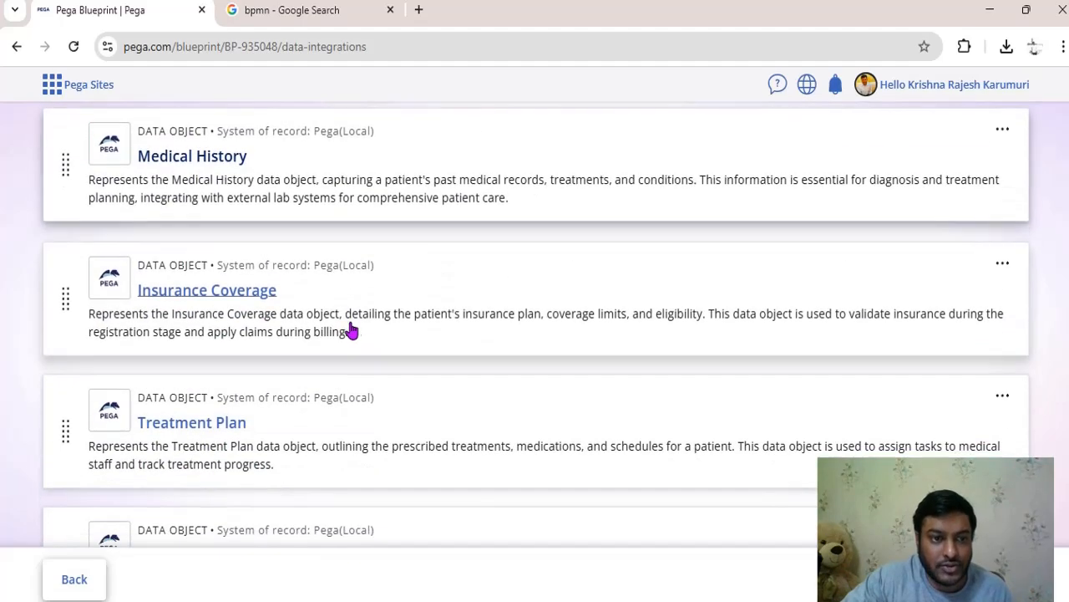
{"action": "scroll", "coordinate": [398, 356], "scroll_direction": "down", "scroll_amount": 3}
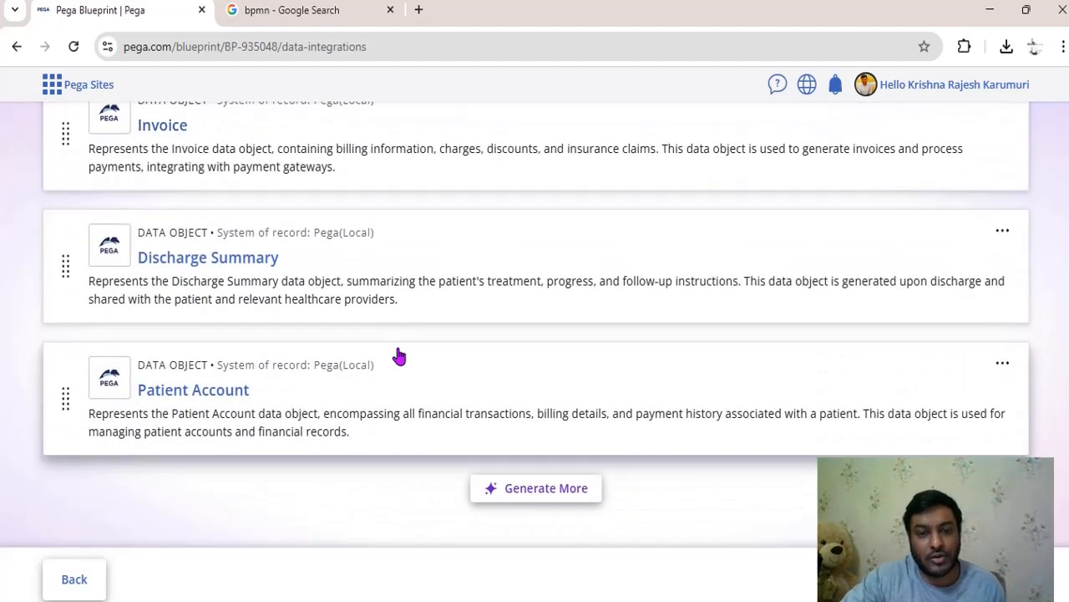
{"action": "scroll", "coordinate": [399, 354], "scroll_direction": "up", "scroll_amount": 7}
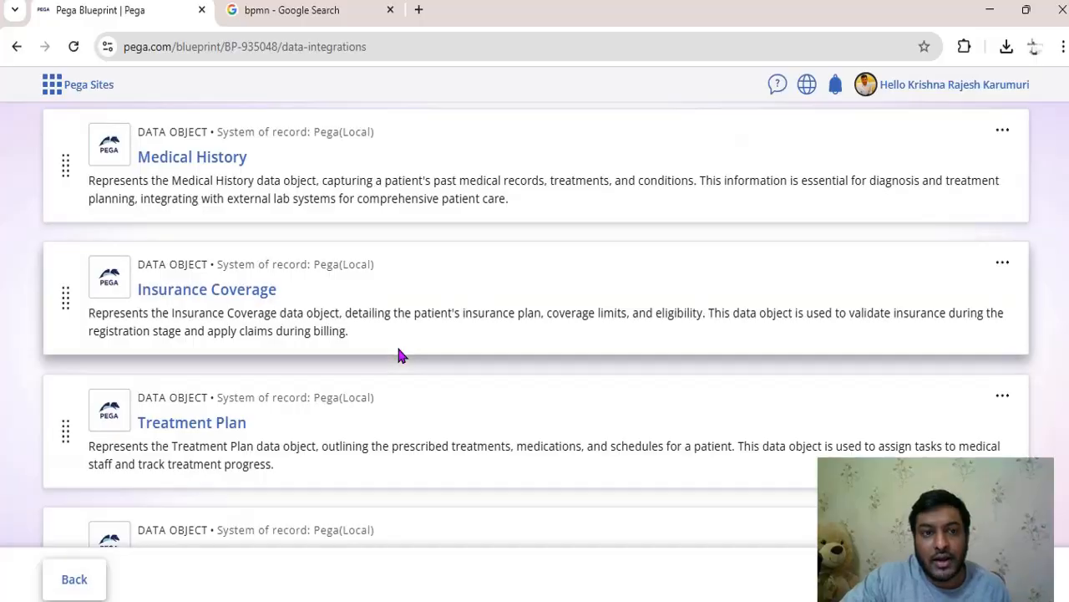
{"action": "scroll", "coordinate": [404, 354], "scroll_direction": "up", "scroll_amount": 2}
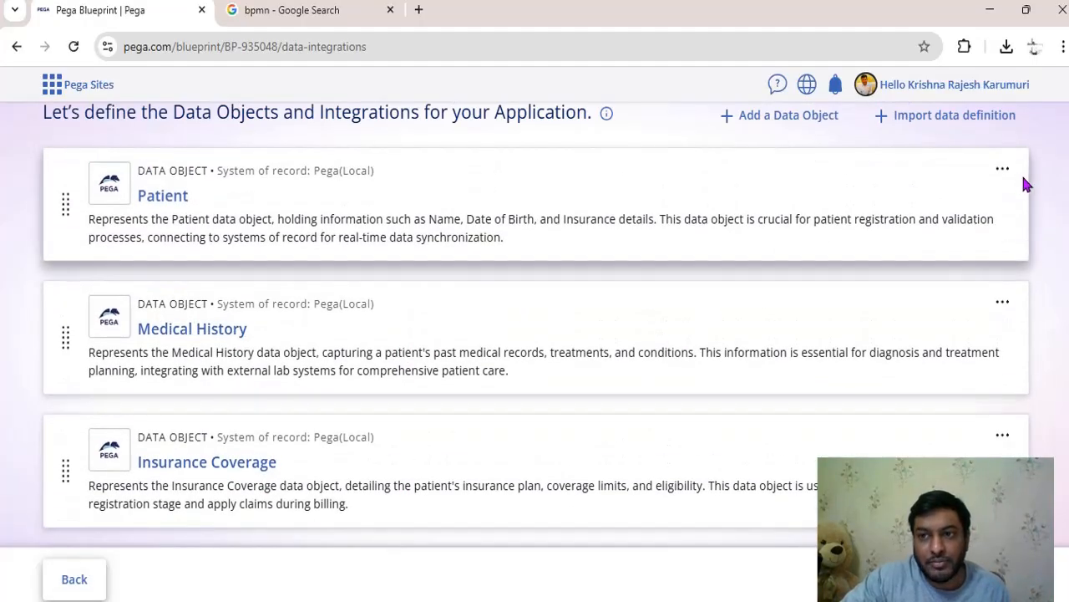
{"action": "scroll", "coordinate": [908, 259], "scroll_direction": "up", "scroll_amount": 1}
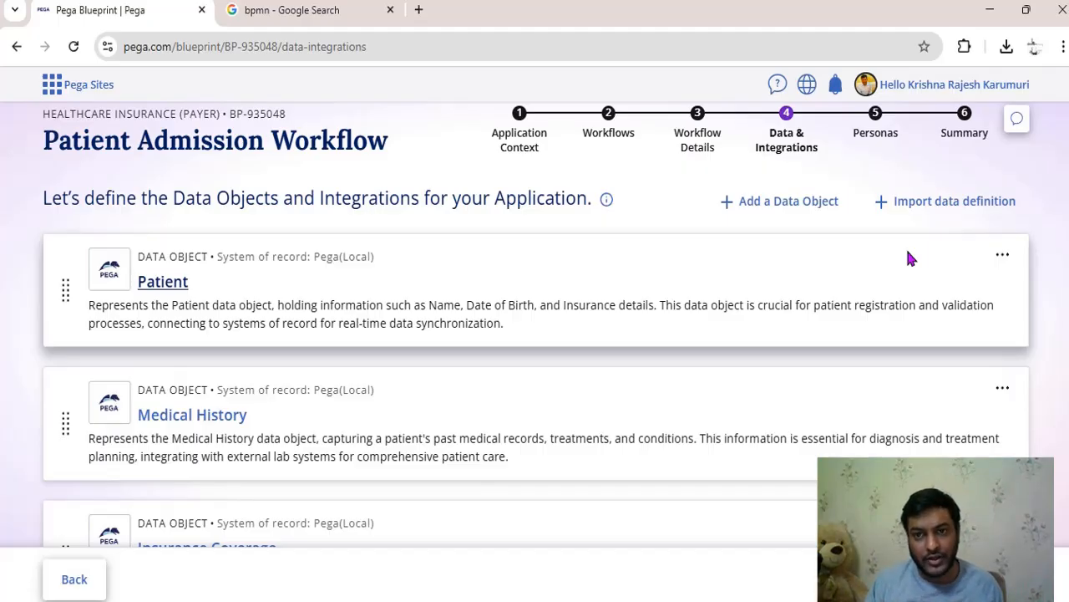
Explore the form for adding a data object, trying the Create new and Pega(Local) systems of record, and cancel it.
{"action": "left_click", "coordinate": [795, 214]}
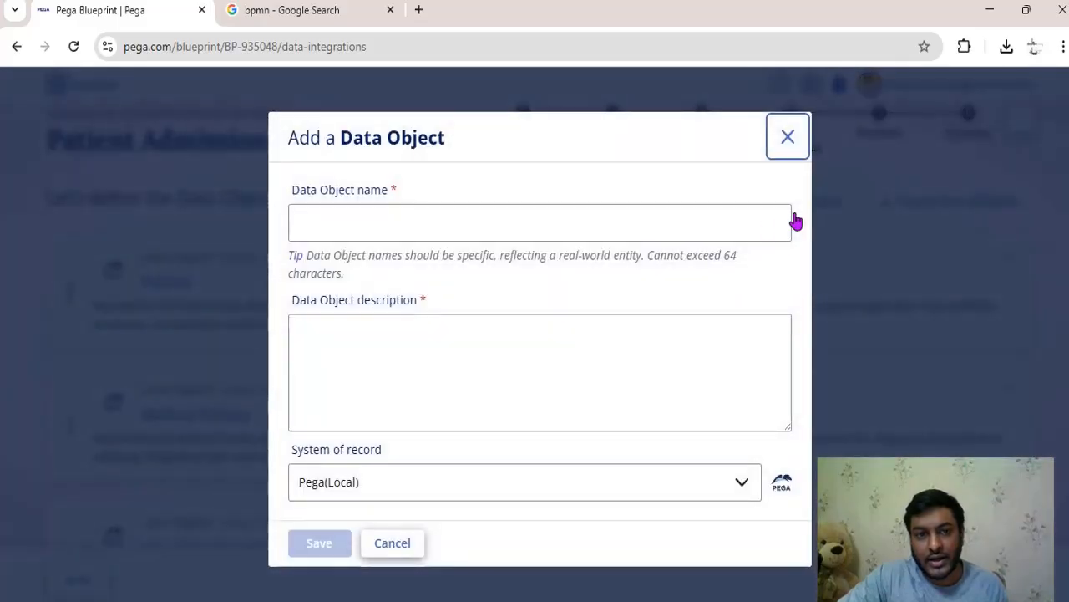
{"action": "left_click", "coordinate": [742, 489]}
{"action": "left_click", "coordinate": [626, 537]}
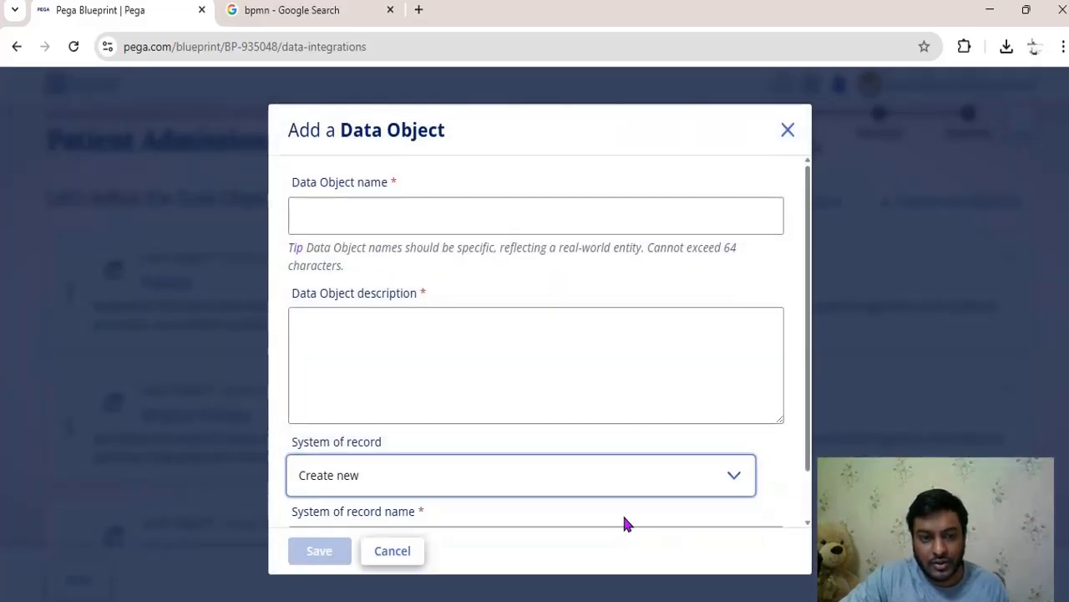
{"action": "scroll", "coordinate": [630, 493], "scroll_direction": "down", "scroll_amount": 1}
{"action": "left_click", "coordinate": [743, 427]}
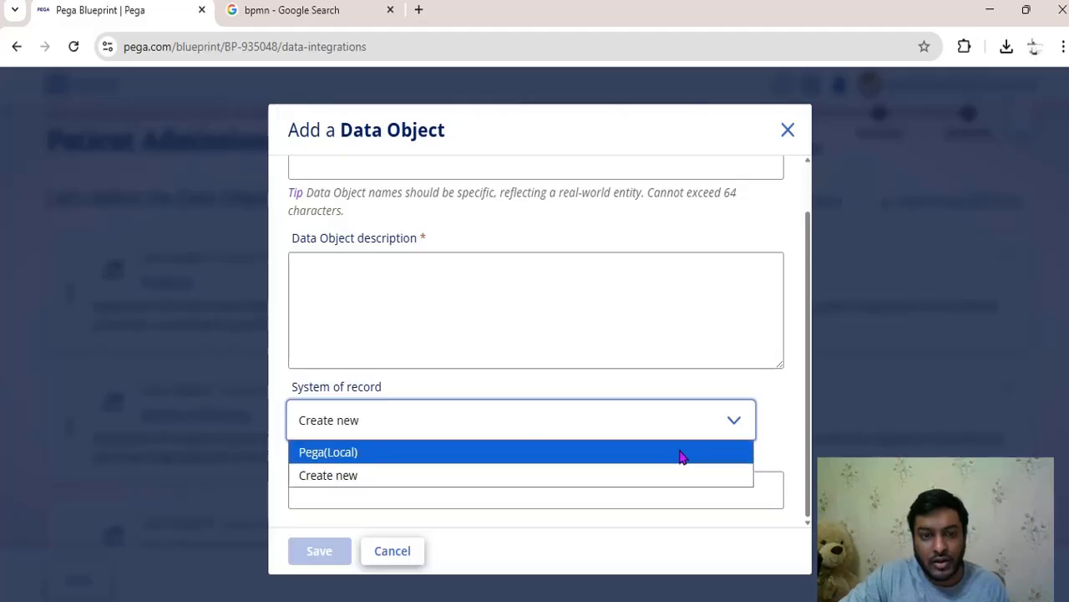
{"action": "left_click", "coordinate": [680, 452]}
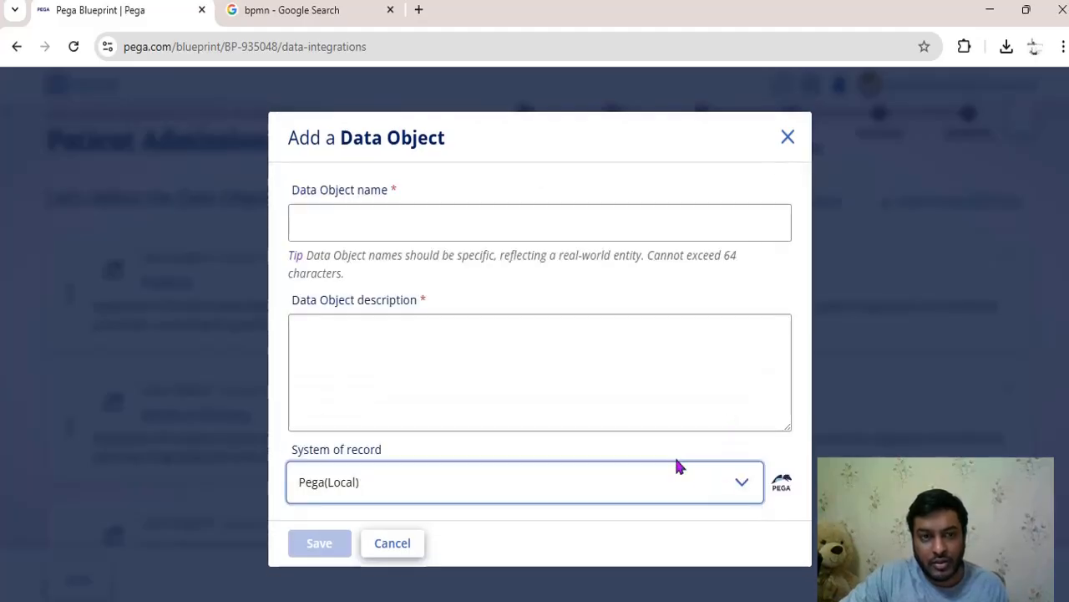
{"action": "left_click", "coordinate": [452, 220]}
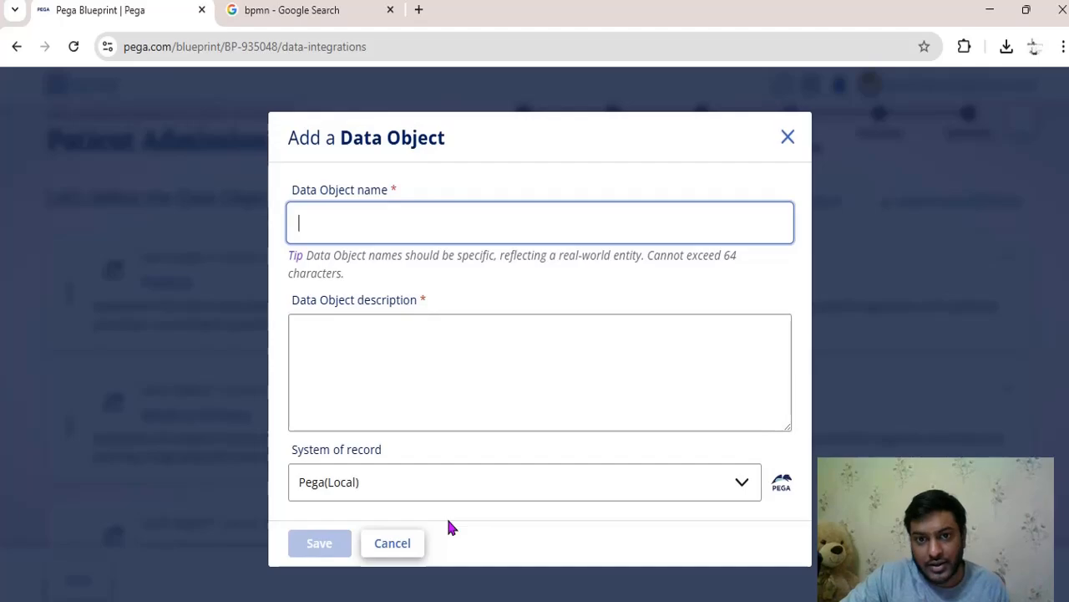
{"action": "left_click", "coordinate": [407, 548]}
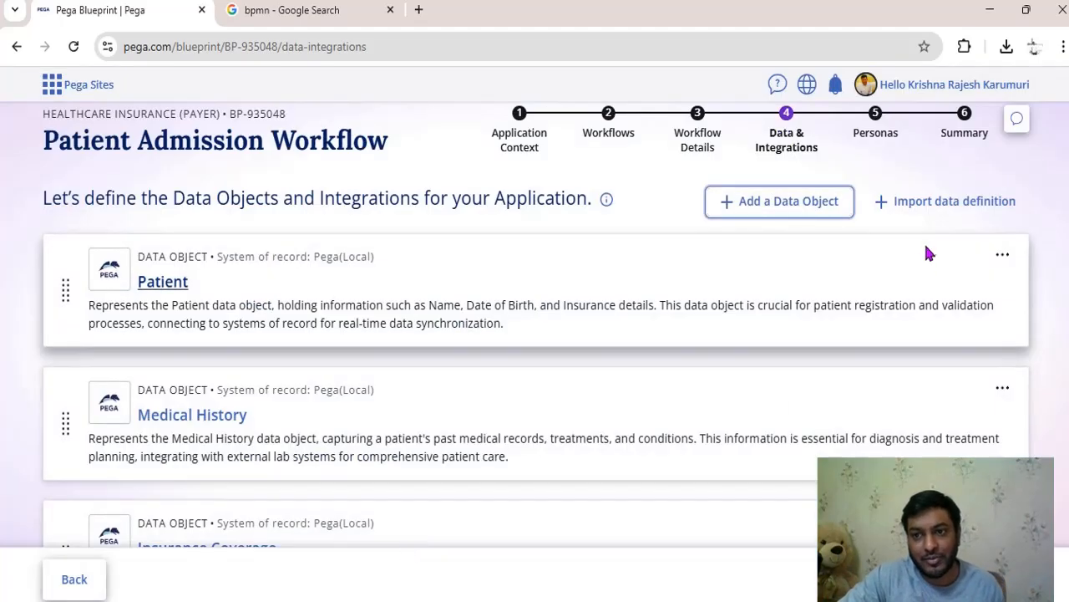
View the OpenAPI and DDL source options for importing a data definition, and cancel the import.
{"action": "left_click", "coordinate": [949, 209]}
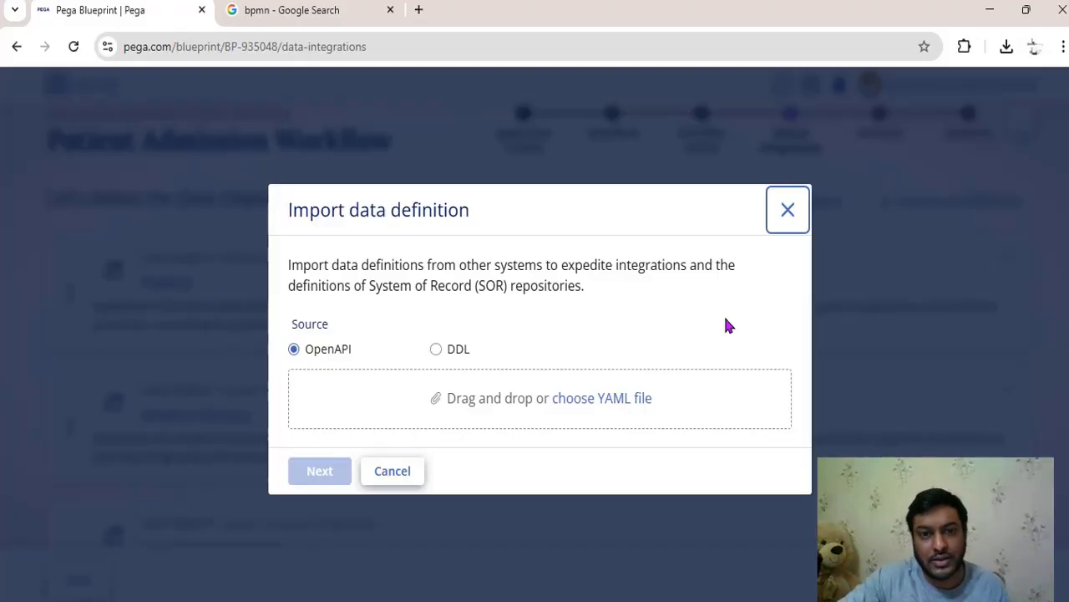
{"action": "left_click", "coordinate": [439, 352]}
{"action": "left_click", "coordinate": [313, 352]}
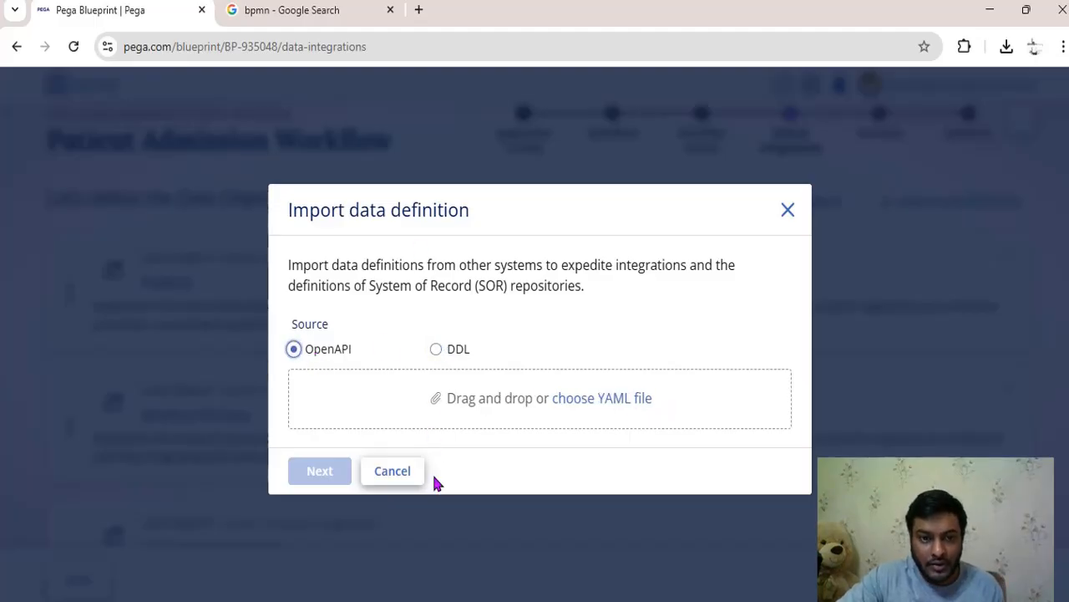
{"action": "left_click", "coordinate": [405, 480]}
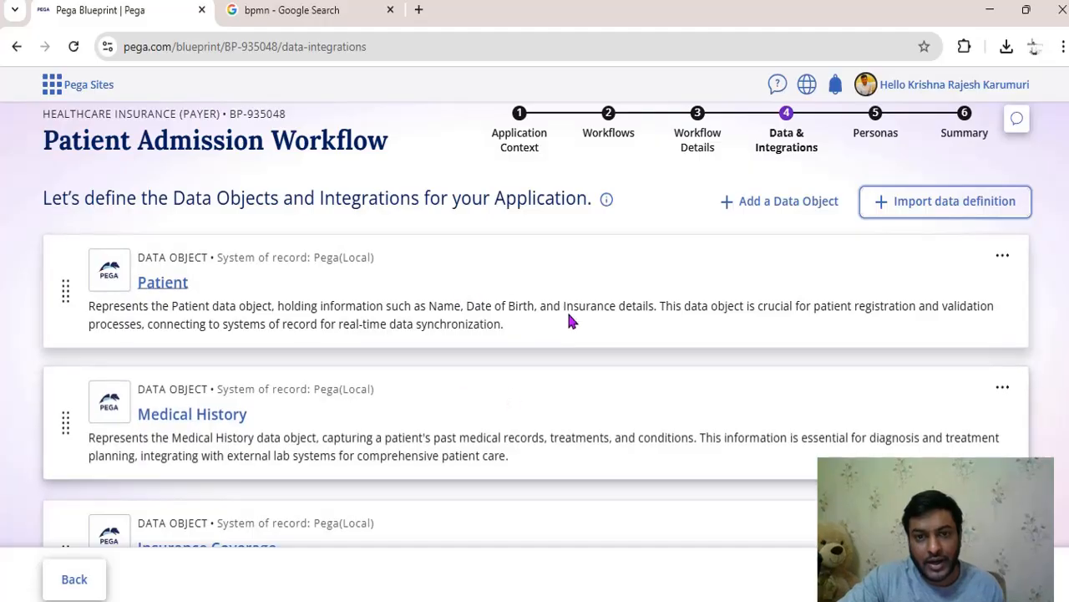
View the edit form of the Patient data object and close it without saving.
{"action": "left_click", "coordinate": [1005, 261]}
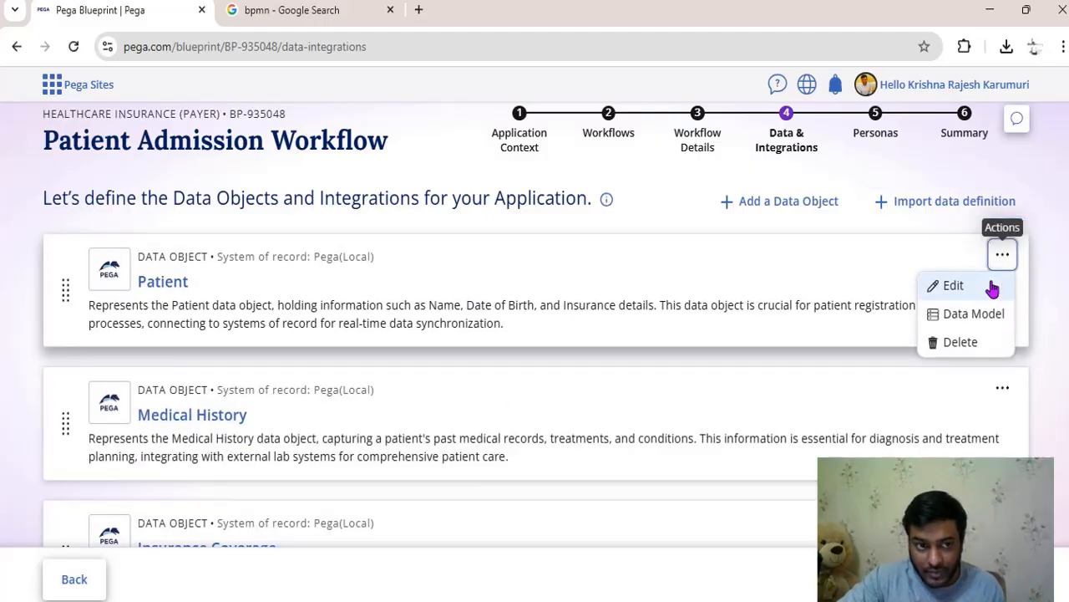
{"action": "left_click", "coordinate": [992, 288]}
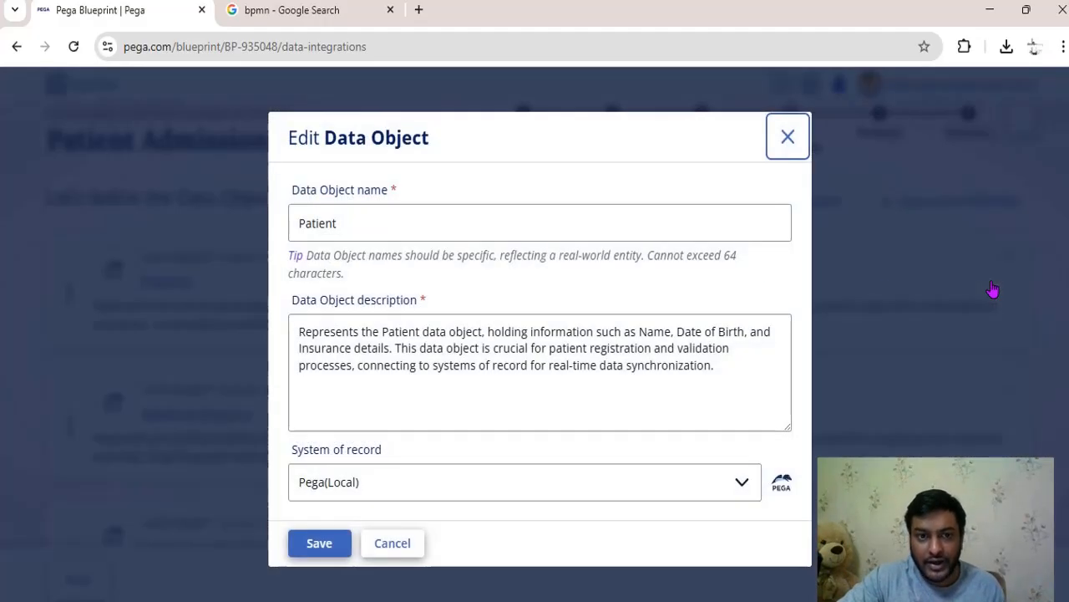
{"action": "left_click", "coordinate": [396, 542]}
Review the fields, types and primary markers in the Patient data model, and close it.
{"action": "left_click", "coordinate": [1002, 257]}
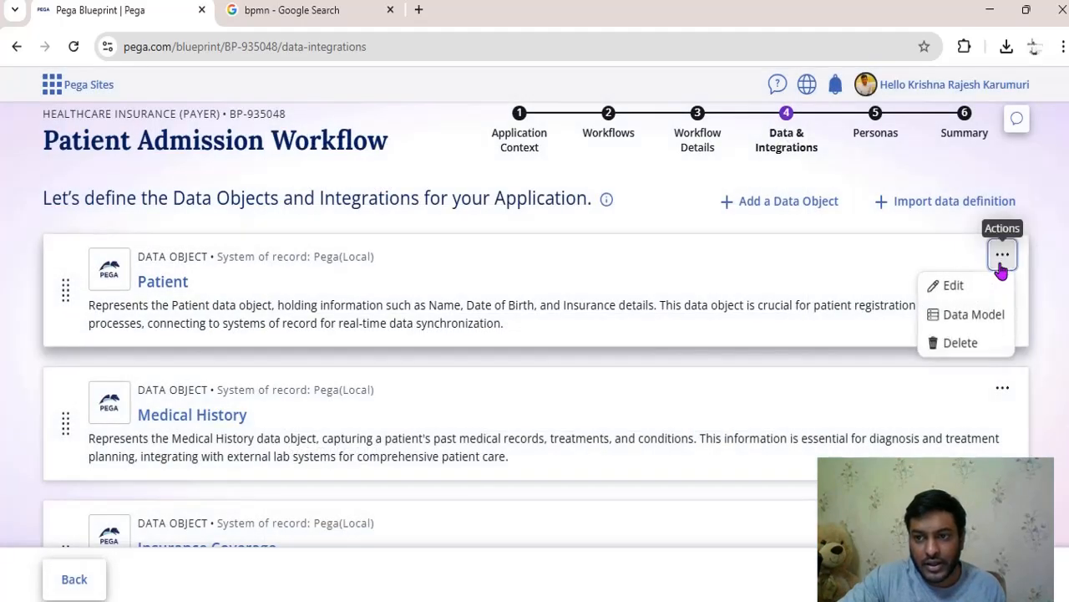
{"action": "left_click", "coordinate": [969, 317]}
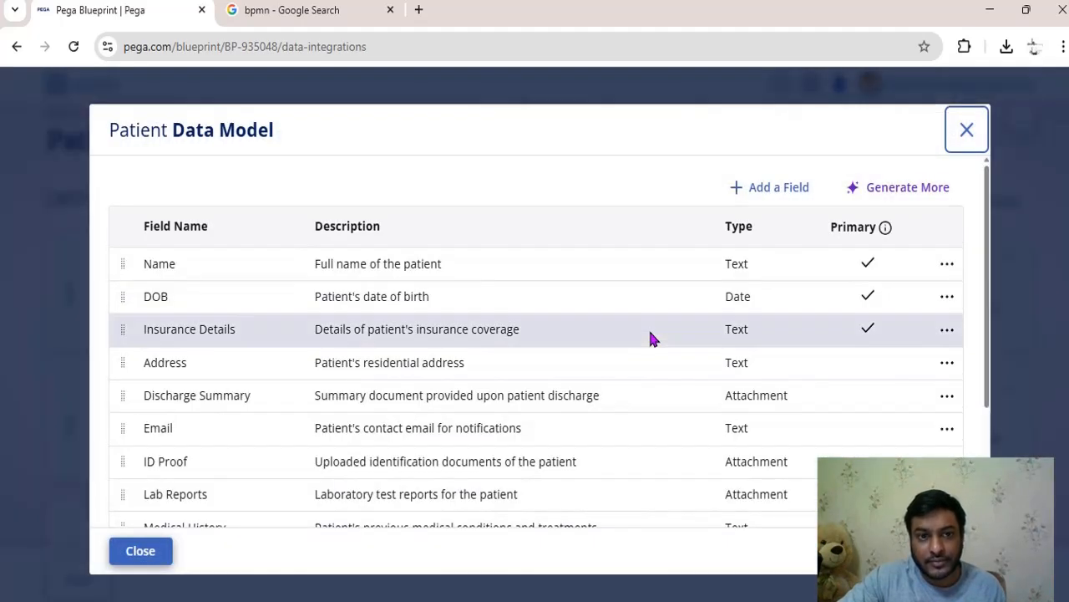
{"action": "scroll", "coordinate": [649, 337], "scroll_direction": "down", "scroll_amount": 3}
{"action": "scroll", "coordinate": [649, 336], "scroll_direction": "up", "scroll_amount": 3}
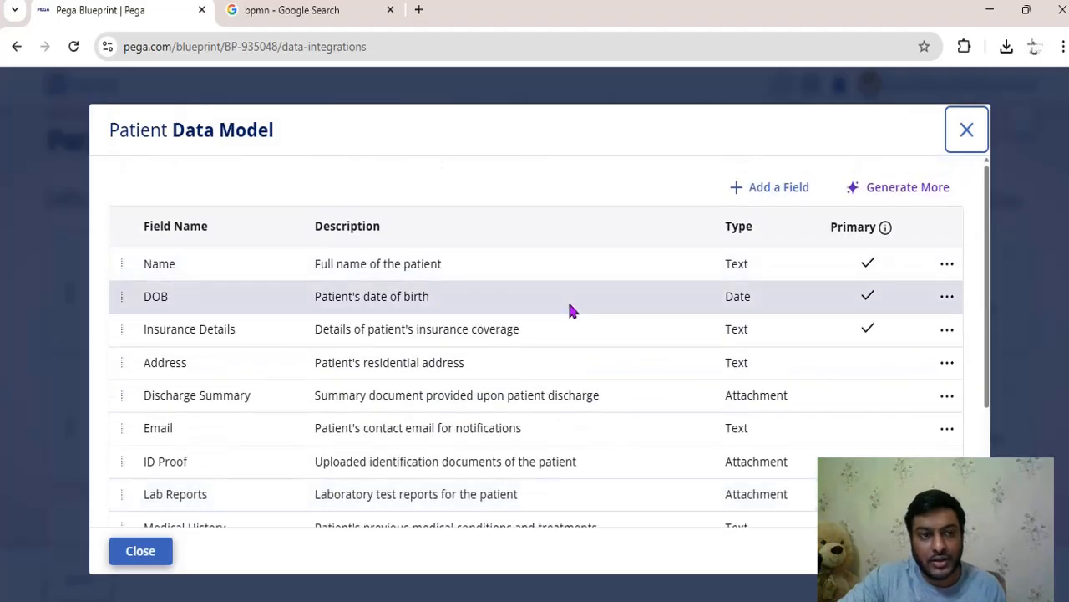
{"action": "scroll", "coordinate": [569, 305], "scroll_direction": "down", "scroll_amount": 3}
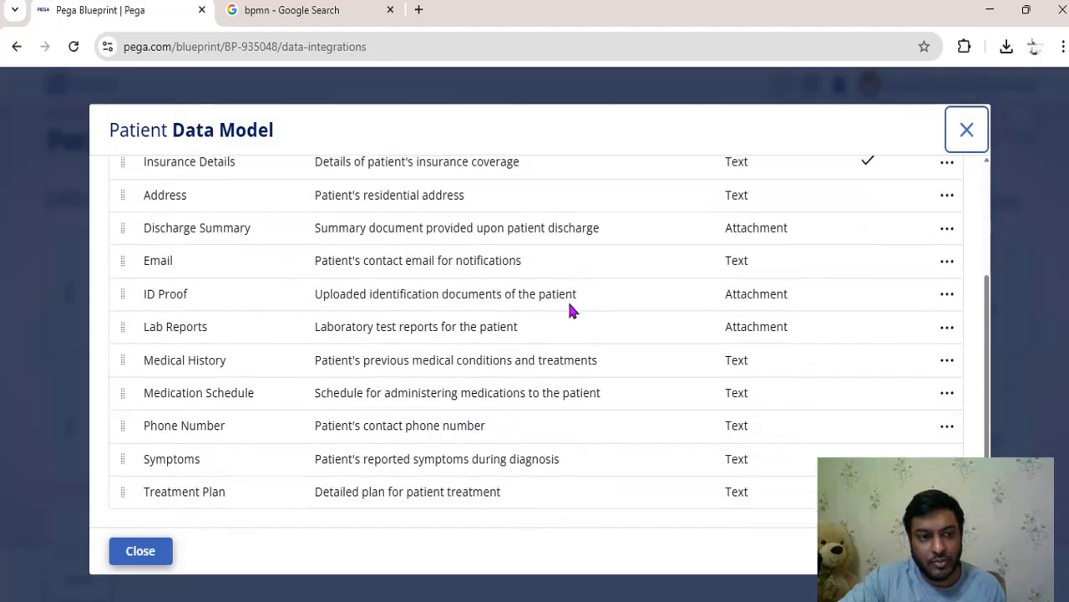
{"action": "left_click", "coordinate": [144, 550]}
Review the fields of the Medical History data model, and close it.
{"action": "left_click", "coordinate": [1000, 389]}
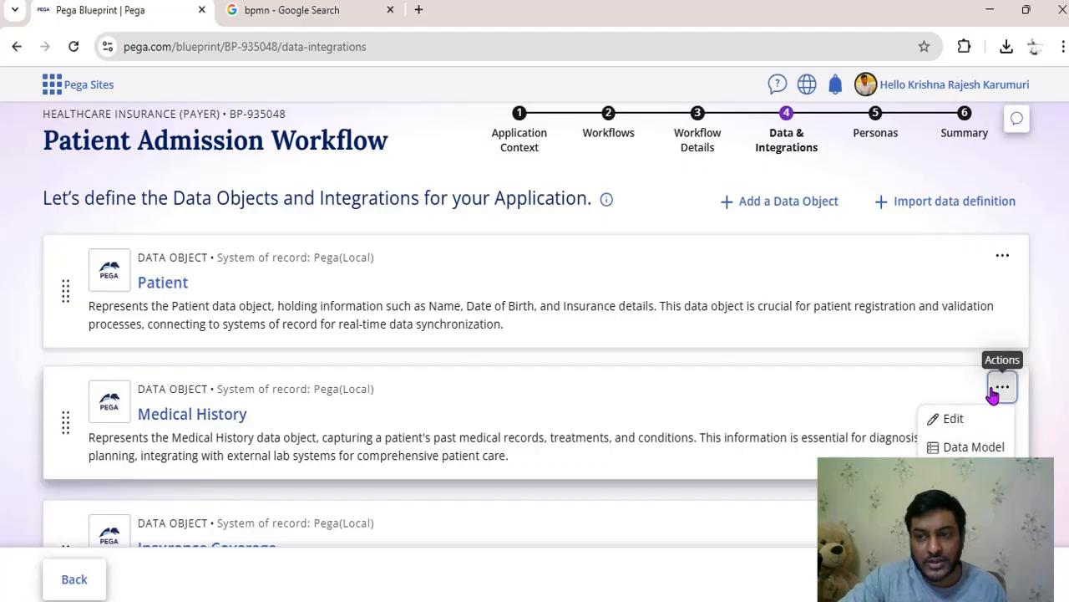
{"action": "left_click", "coordinate": [969, 447]}
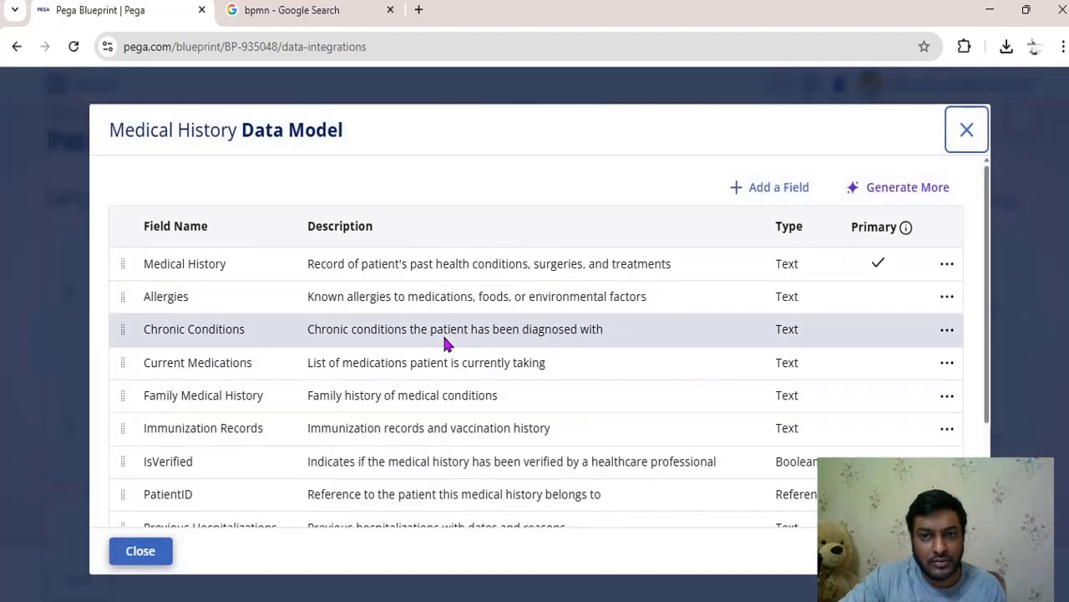
{"action": "scroll", "coordinate": [444, 336], "scroll_direction": "down", "scroll_amount": 3}
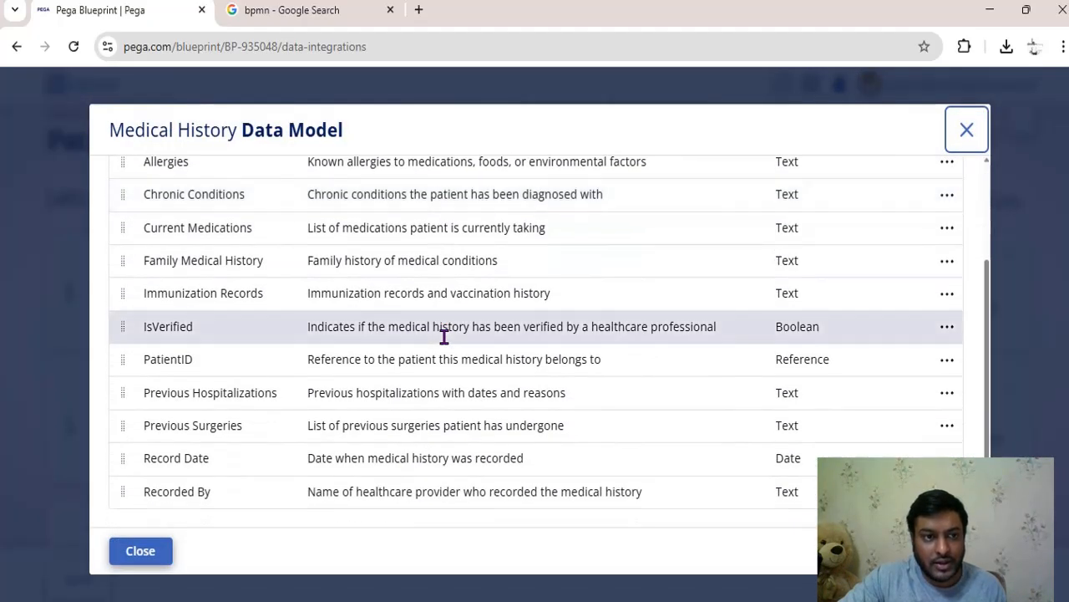
{"action": "left_click", "coordinate": [150, 554]}
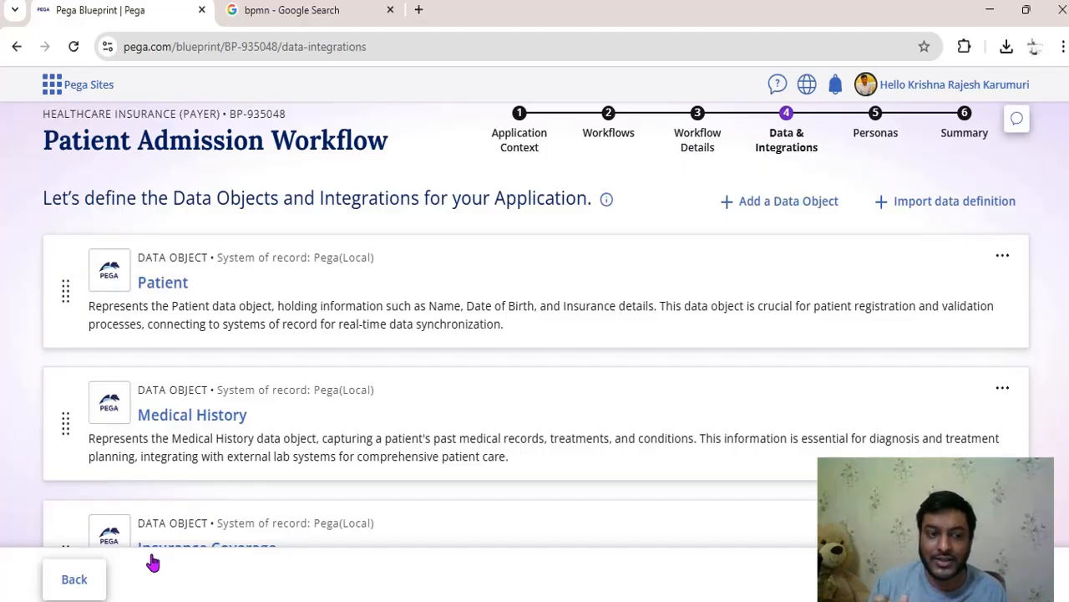
Examine the Insurance Coverage data model's fields and types, and view the actions available for the Coverage End Date field.
{"action": "scroll", "coordinate": [593, 439], "scroll_direction": "down", "scroll_amount": 2}
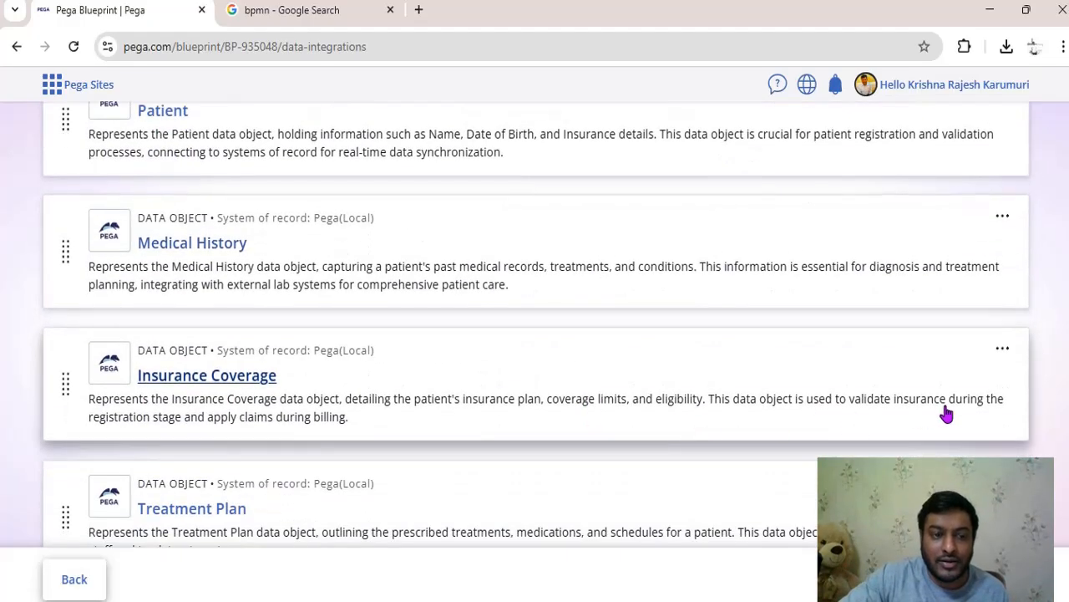
{"action": "left_click", "coordinate": [1004, 350]}
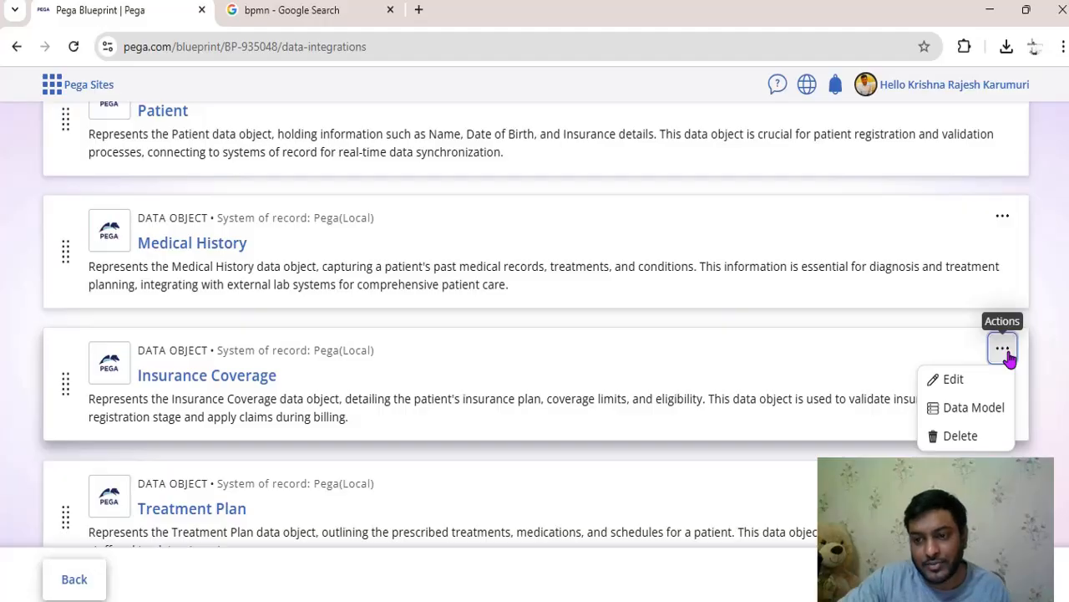
{"action": "left_click", "coordinate": [961, 409]}
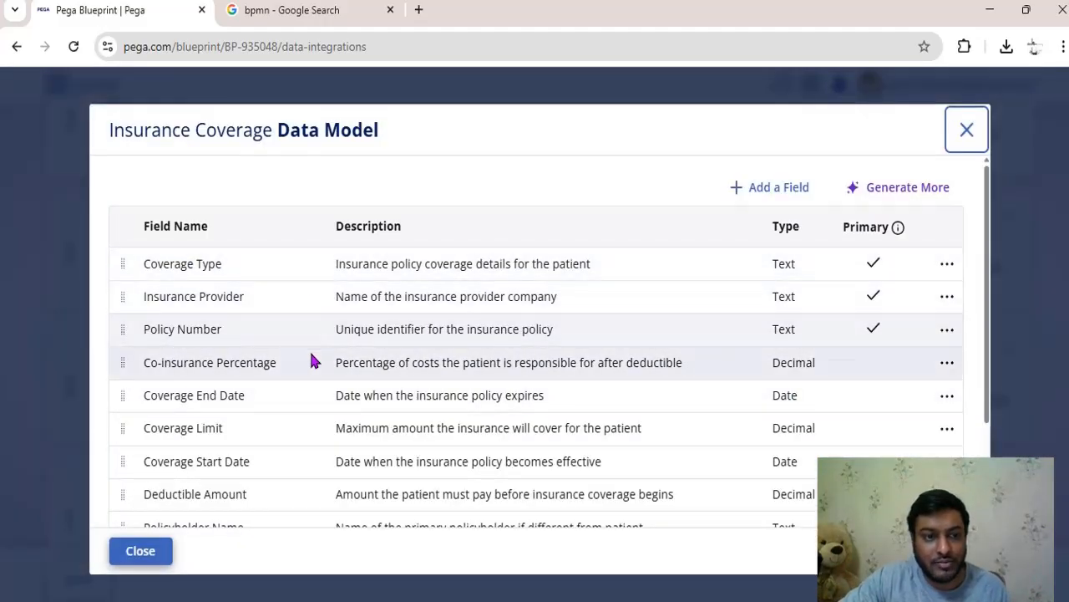
{"action": "scroll", "coordinate": [292, 402], "scroll_direction": "down", "scroll_amount": 2}
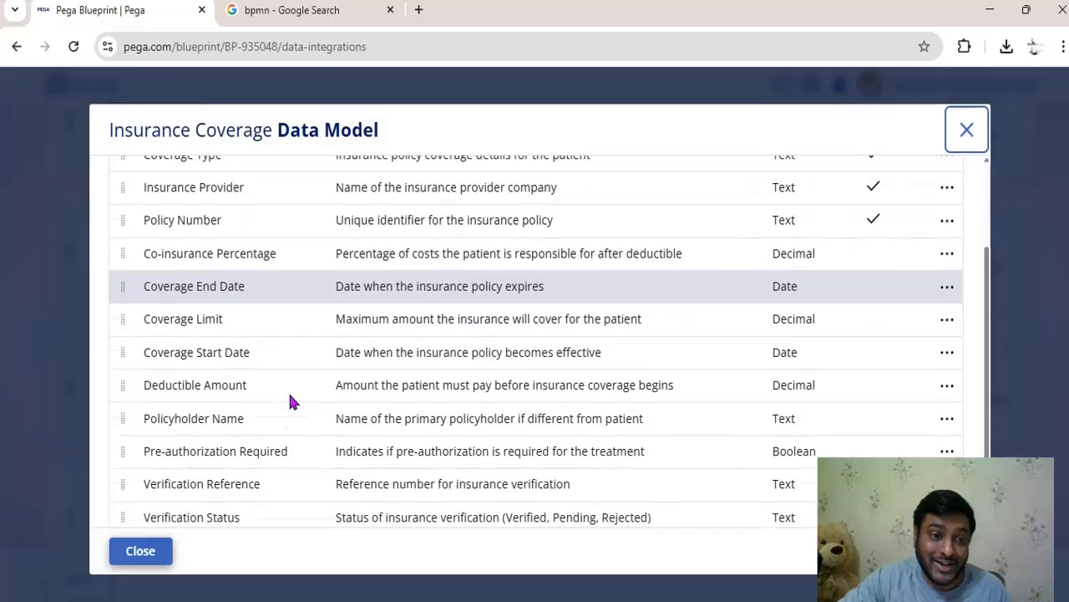
{"action": "scroll", "coordinate": [330, 383], "scroll_direction": "up", "scroll_amount": 3}
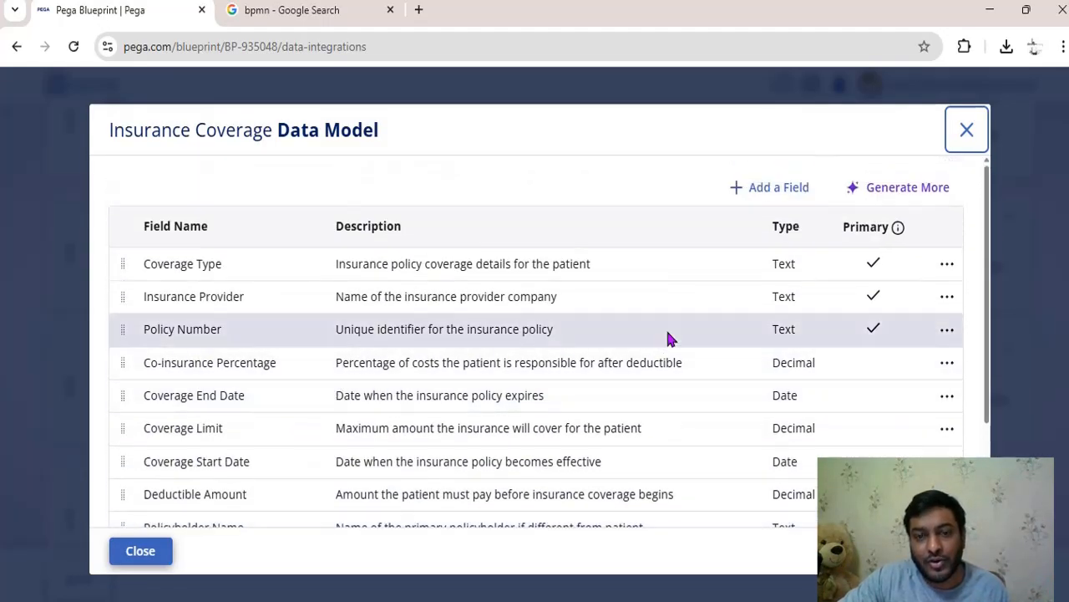
{"action": "scroll", "coordinate": [668, 335], "scroll_direction": "down", "scroll_amount": 2}
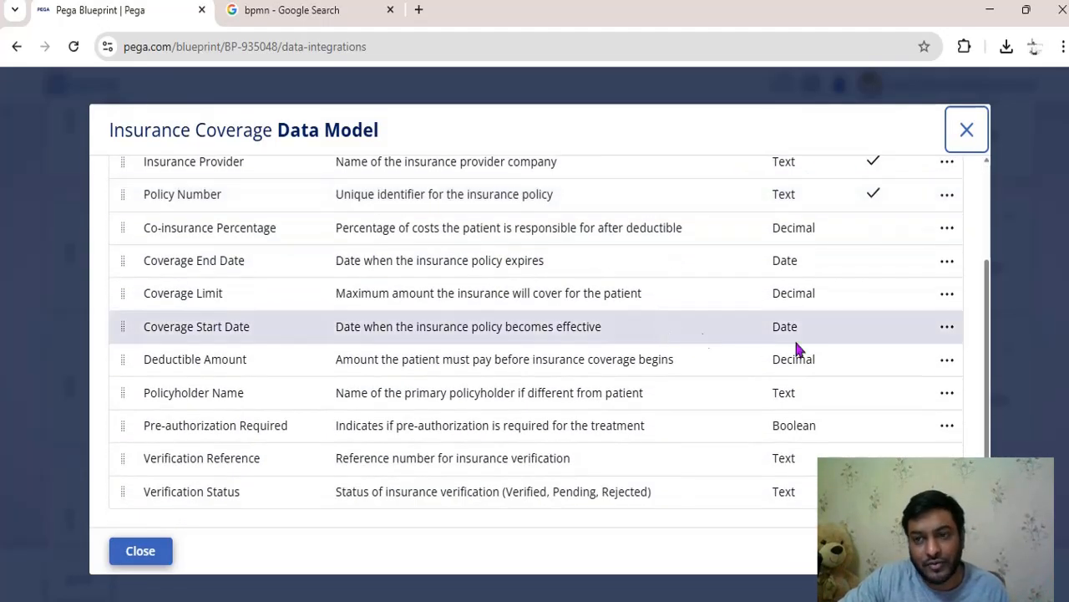
{"action": "left_click", "coordinate": [947, 264]}
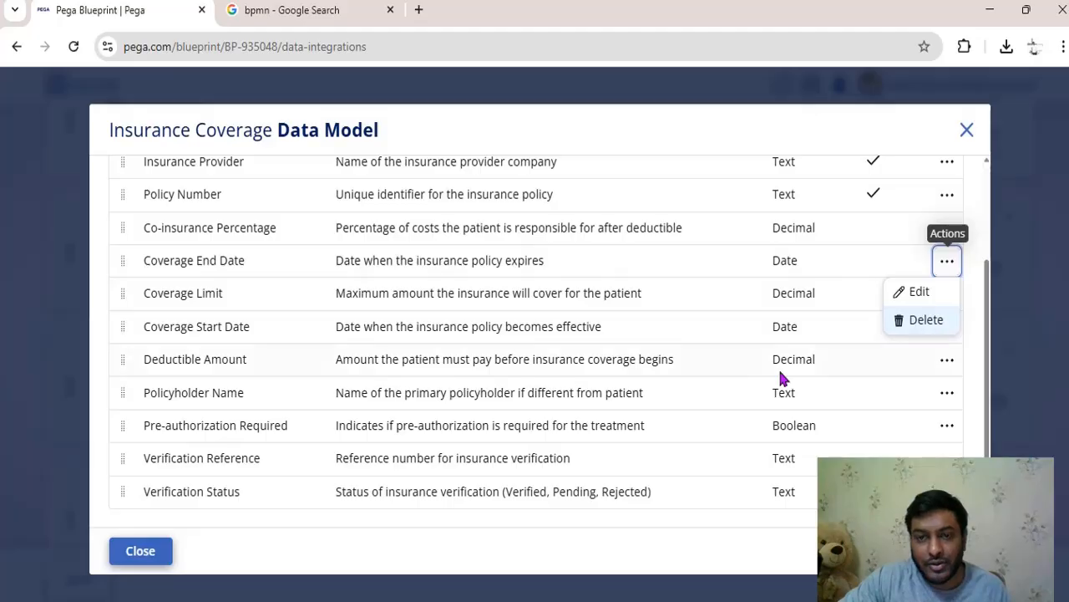
{"action": "scroll", "coordinate": [761, 386], "scroll_direction": "up", "scroll_amount": 2}
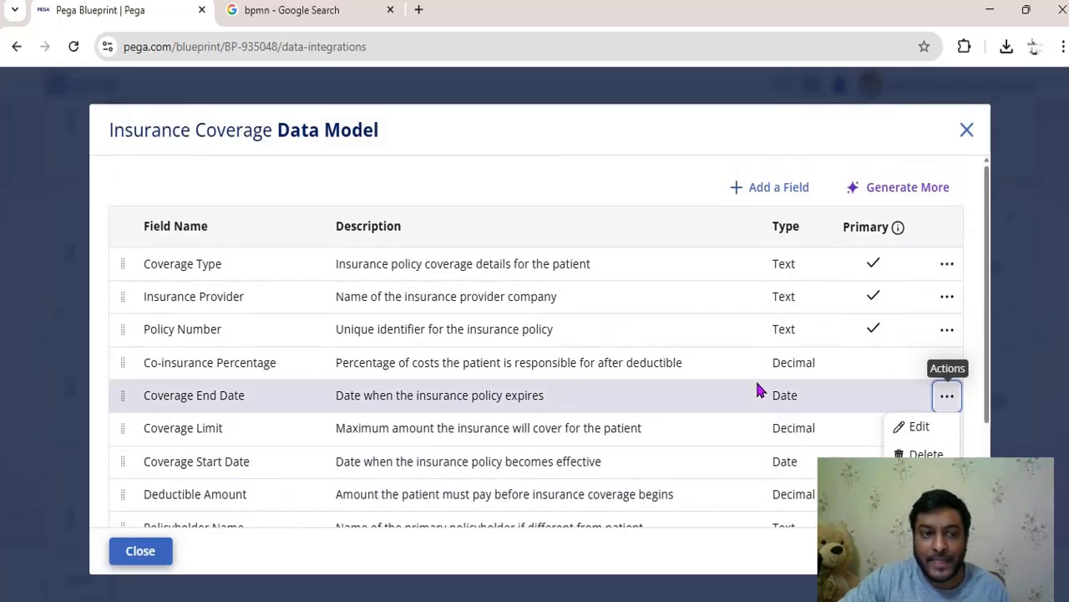
{"action": "scroll", "coordinate": [757, 387], "scroll_direction": "down", "scroll_amount": 2}
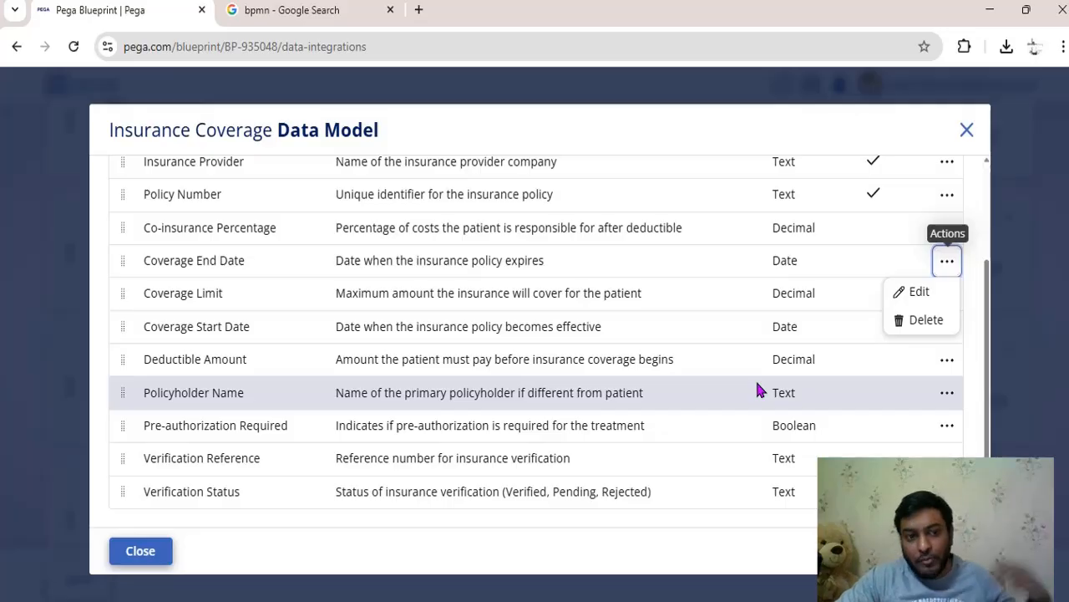
{"action": "scroll", "coordinate": [757, 390], "scroll_direction": "up", "scroll_amount": 2}
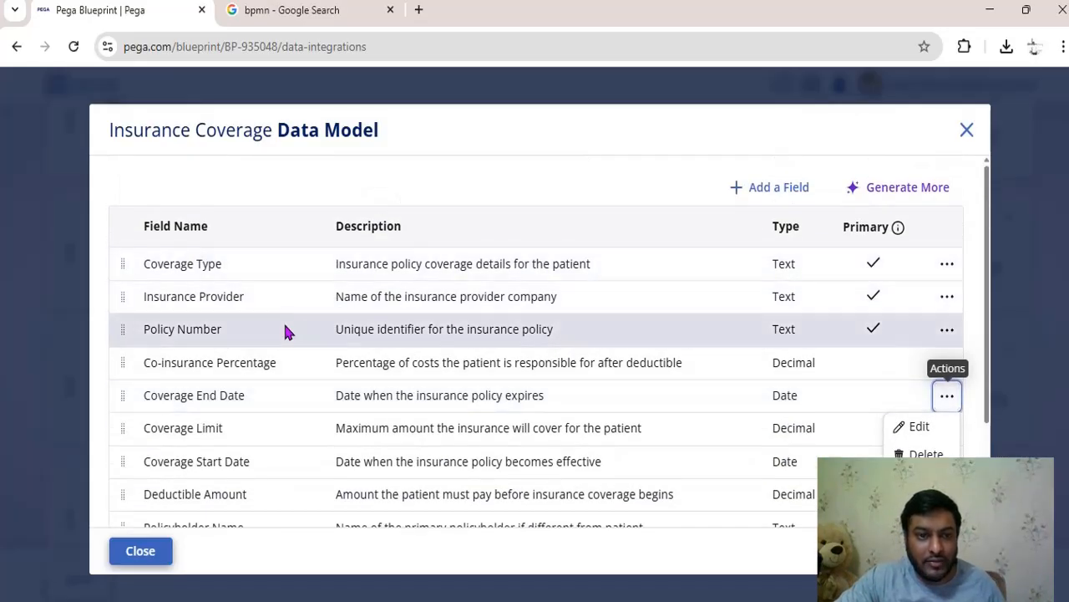
{"action": "scroll", "coordinate": [289, 322], "scroll_direction": "down", "scroll_amount": 2}
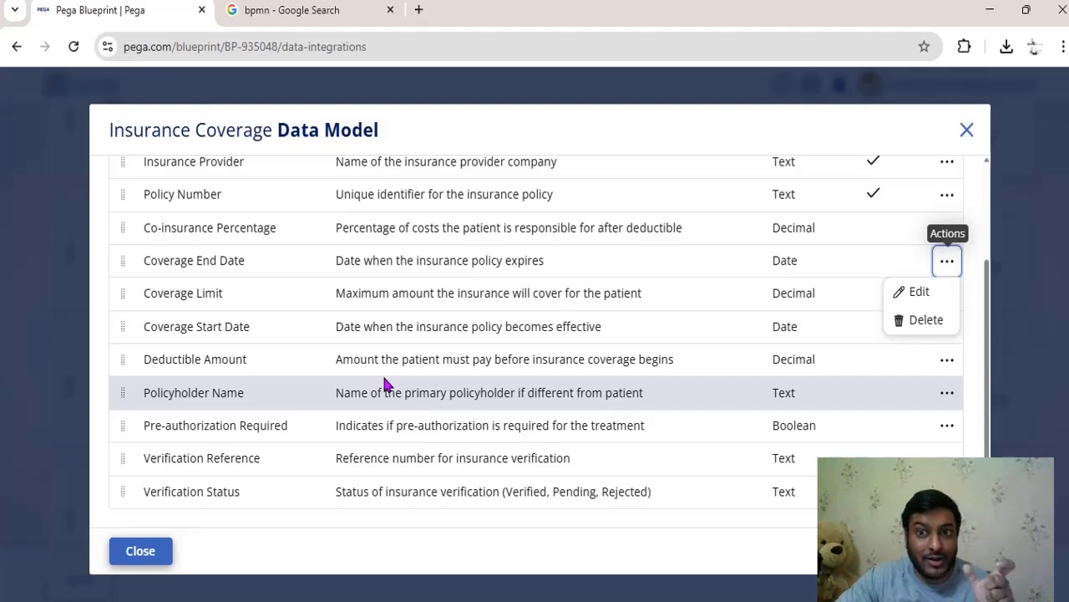
{"action": "scroll", "coordinate": [385, 383], "scroll_direction": "up", "scroll_amount": 1}
{"action": "scroll", "coordinate": [802, 280], "scroll_direction": "up", "scroll_amount": 1}
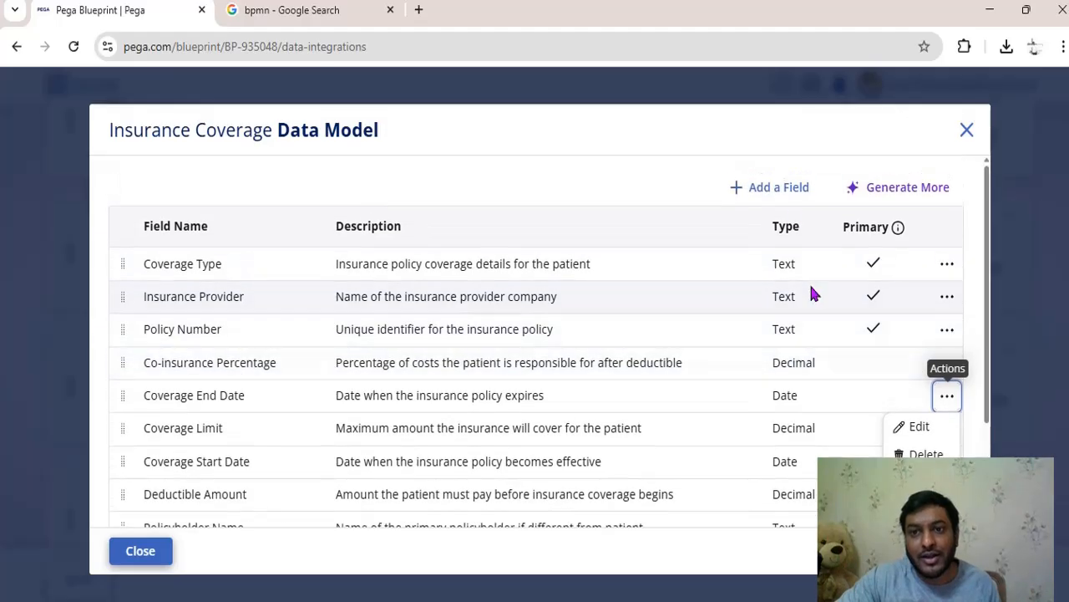
View the field types and the User input and Calculated capture options for a new Insurance Coverage field, and cancel without saving.
{"action": "left_click", "coordinate": [781, 193]}
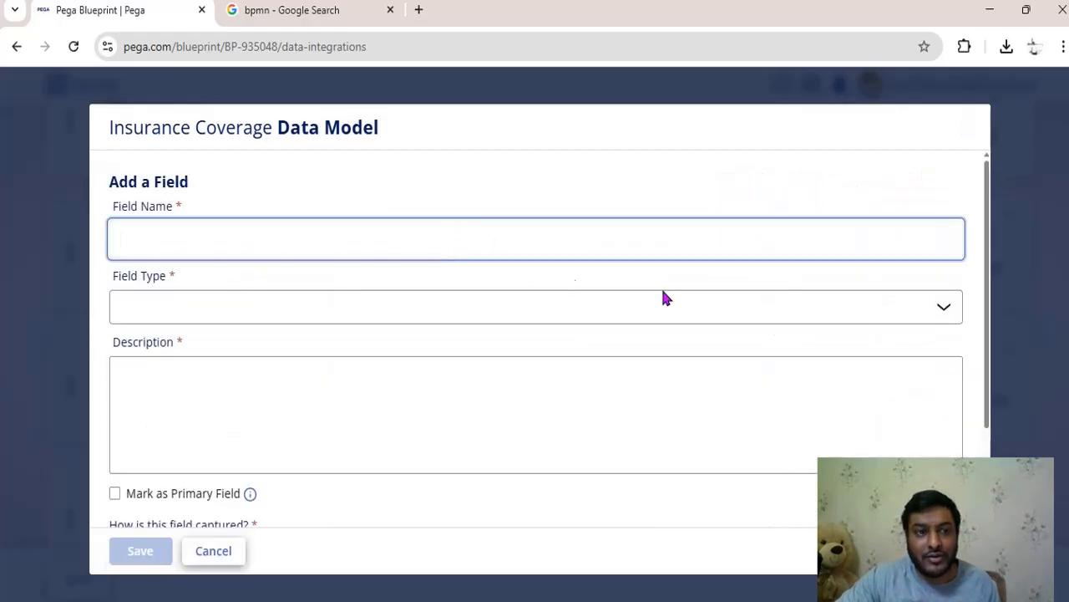
{"action": "left_click", "coordinate": [944, 309]}
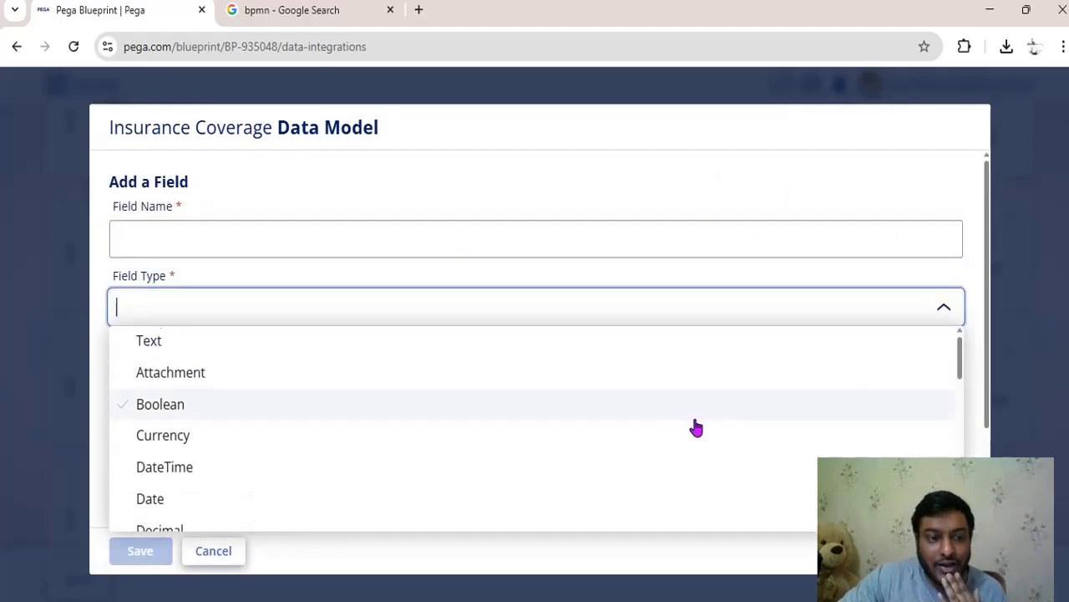
{"action": "scroll", "coordinate": [585, 368], "scroll_direction": "down", "scroll_amount": 3}
{"action": "scroll", "coordinate": [639, 471], "scroll_direction": "down", "scroll_amount": 3}
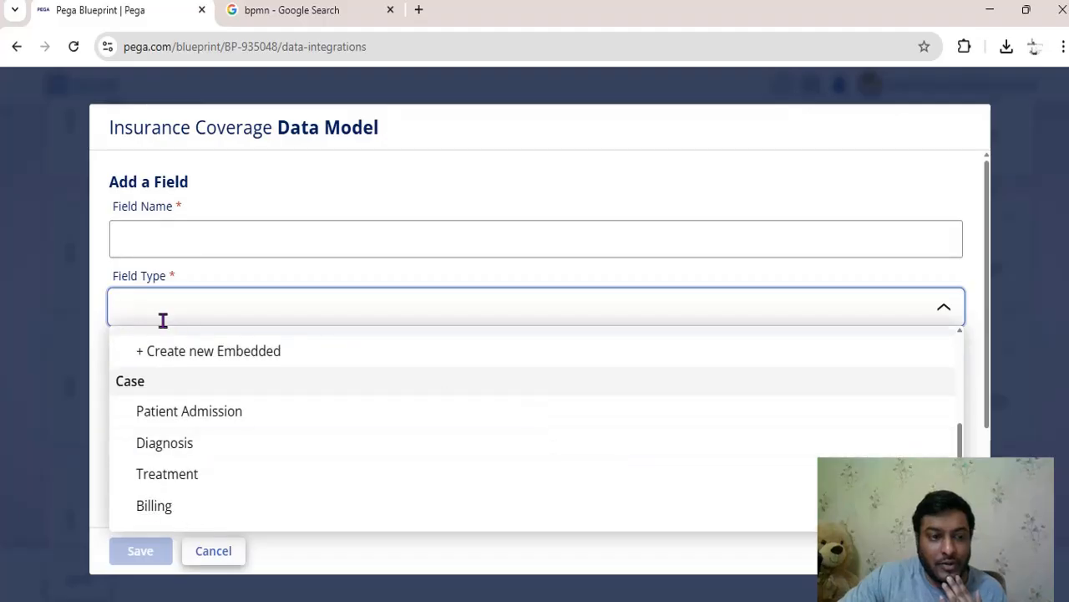
{"action": "left_click", "coordinate": [102, 306]}
{"action": "scroll", "coordinate": [506, 409], "scroll_direction": "down", "scroll_amount": 2}
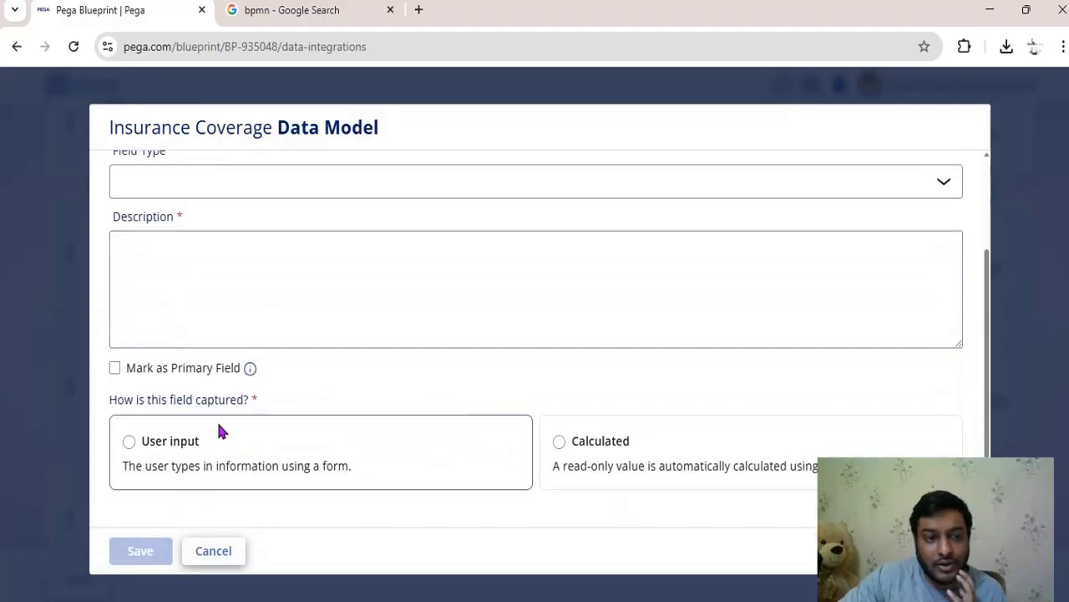
{"action": "left_click", "coordinate": [198, 449]}
{"action": "left_click", "coordinate": [628, 459]}
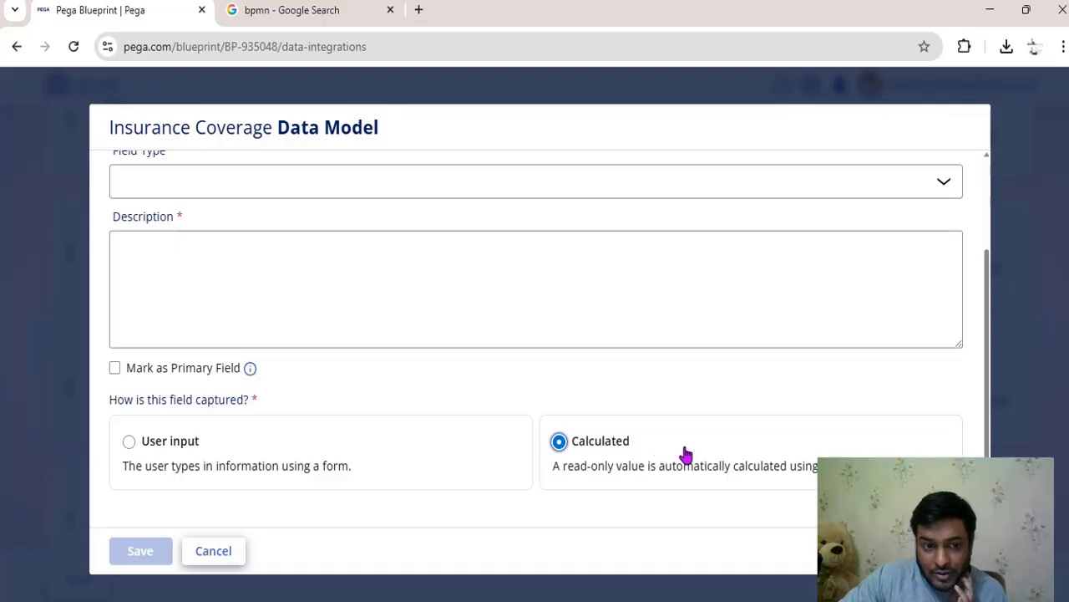
{"action": "left_click", "coordinate": [205, 549]}
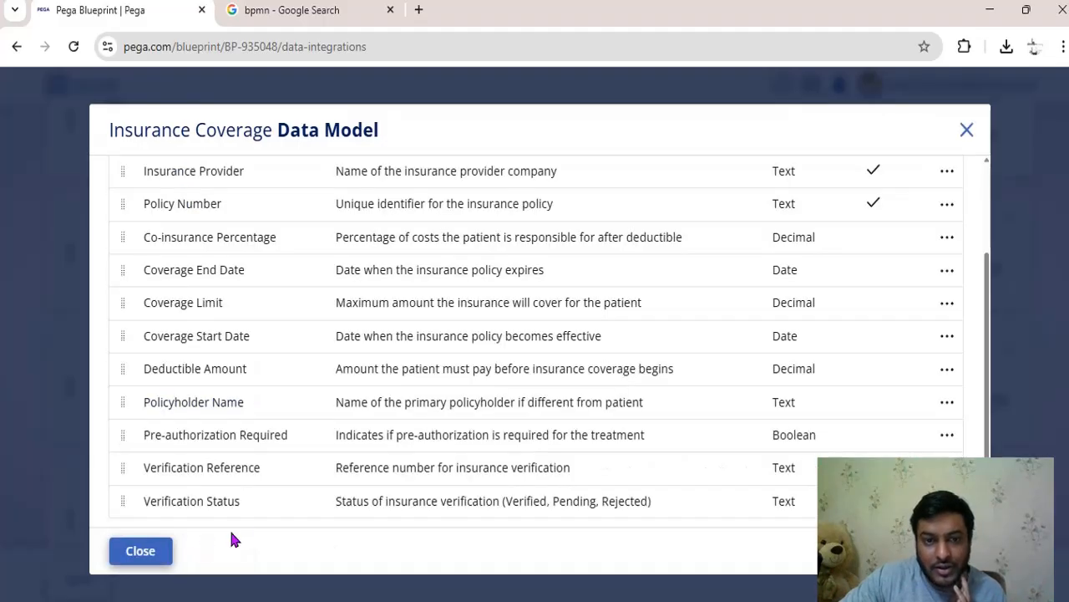
Generate more fields for the Insurance Coverage data model with AI, check the field list, and close the data model.
{"action": "scroll", "coordinate": [537, 455], "scroll_direction": "up", "scroll_amount": 3}
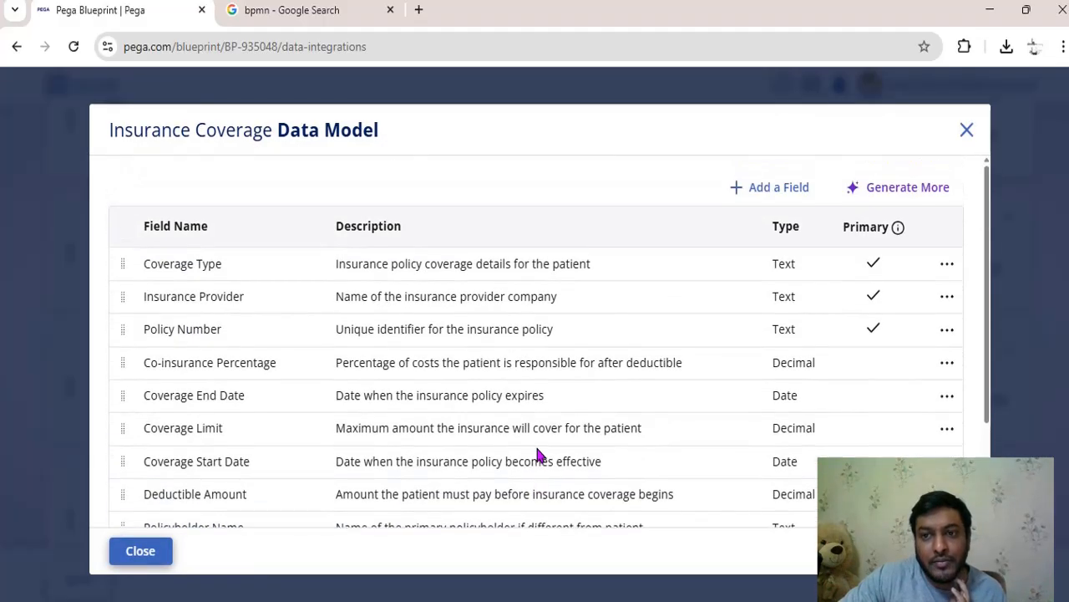
{"action": "left_click", "coordinate": [911, 192]}
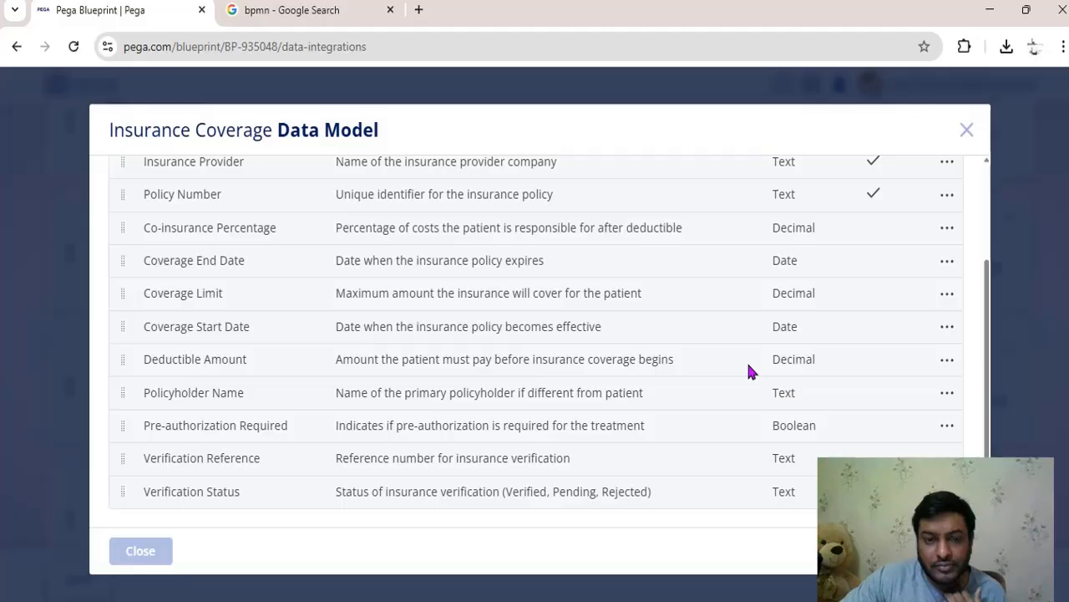
{"action": "scroll", "coordinate": [747, 360], "scroll_direction": "up", "scroll_amount": 3}
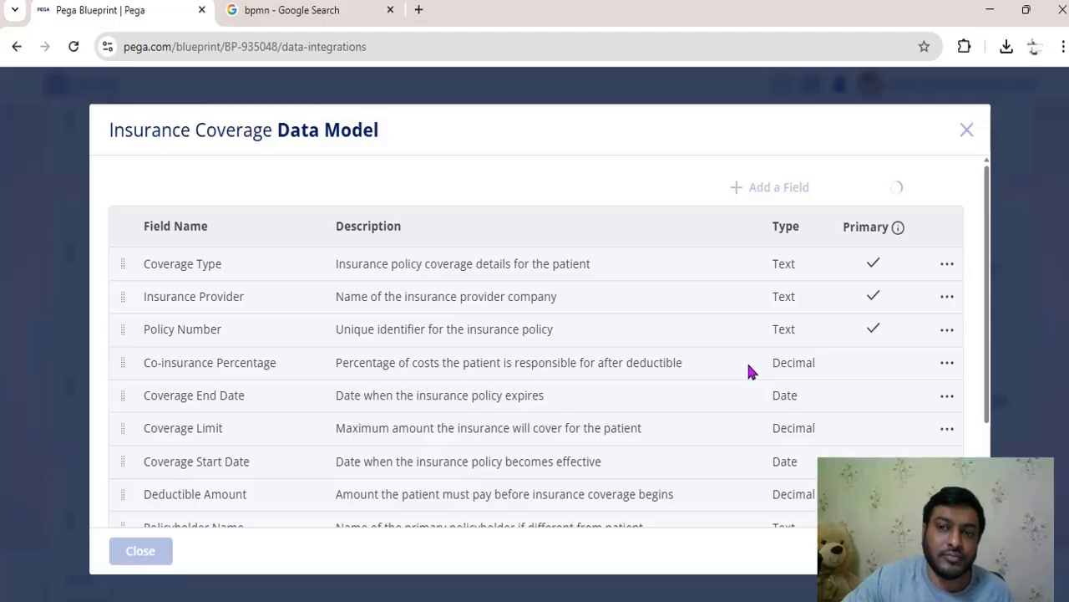
{"action": "scroll", "coordinate": [747, 370], "scroll_direction": "down", "scroll_amount": 3}
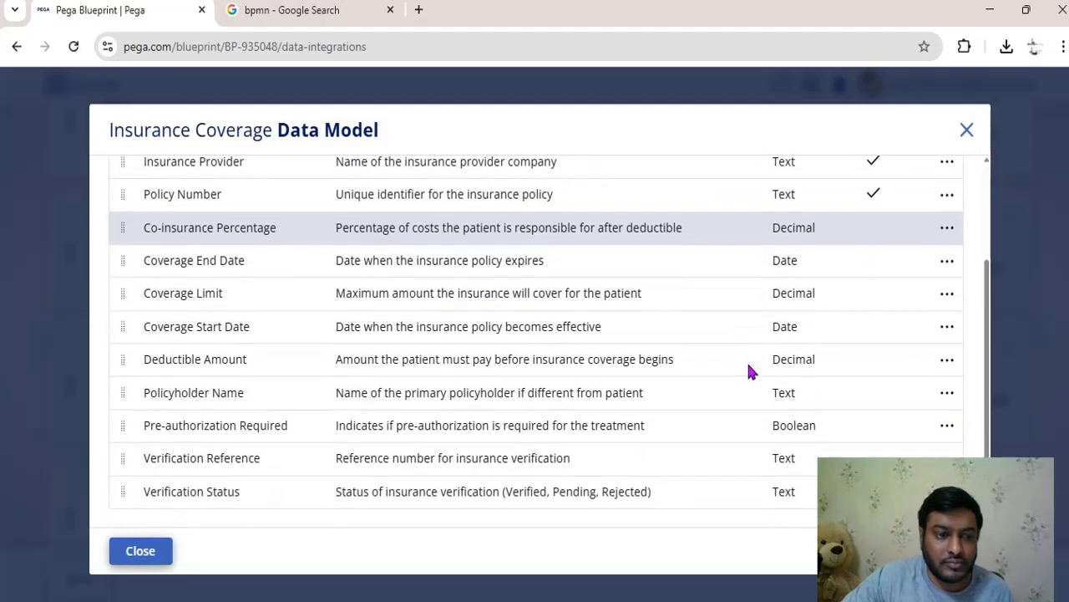
{"action": "scroll", "coordinate": [749, 371], "scroll_direction": "up", "scroll_amount": 3}
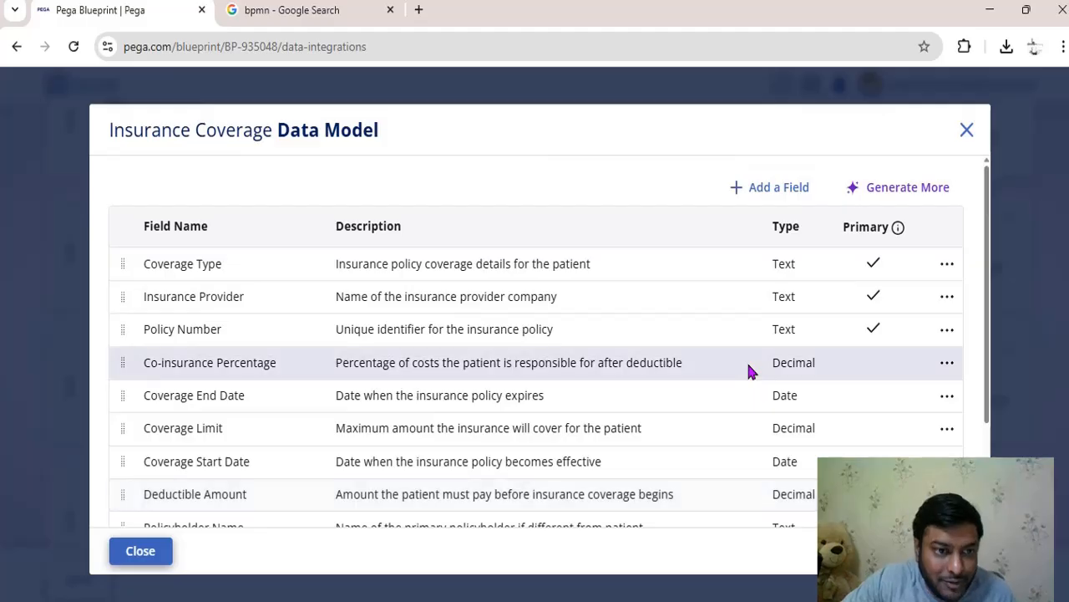
{"action": "scroll", "coordinate": [749, 367], "scroll_direction": "down", "scroll_amount": 2}
{"action": "scroll", "coordinate": [749, 368], "scroll_direction": "up", "scroll_amount": 2}
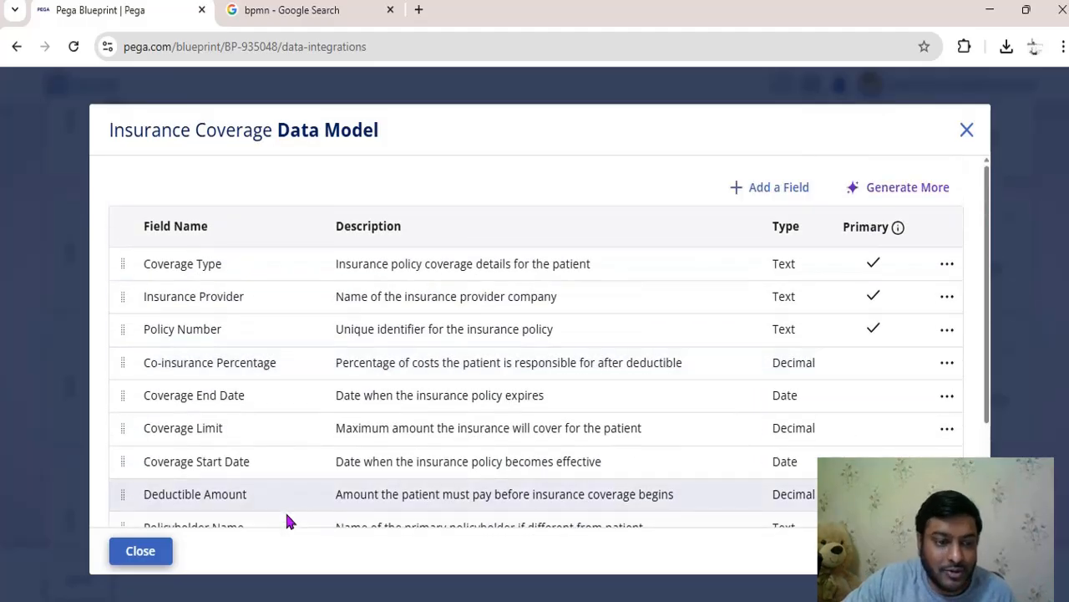
{"action": "left_click", "coordinate": [142, 553]}
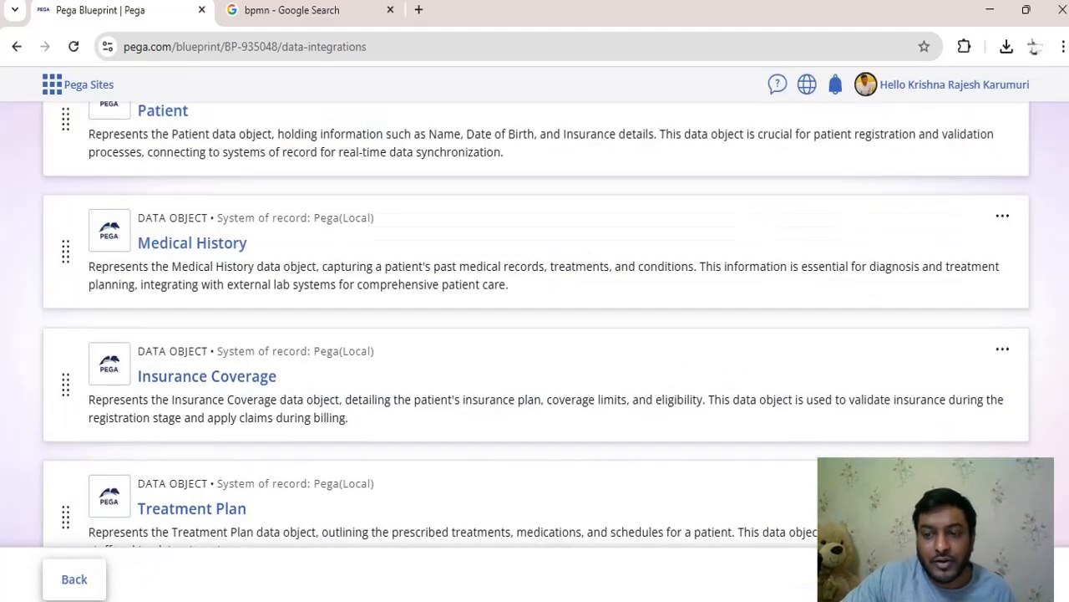
Advance to the Personas stage and review the personas and their descriptions.
{"action": "left_click", "coordinate": [997, 579]}
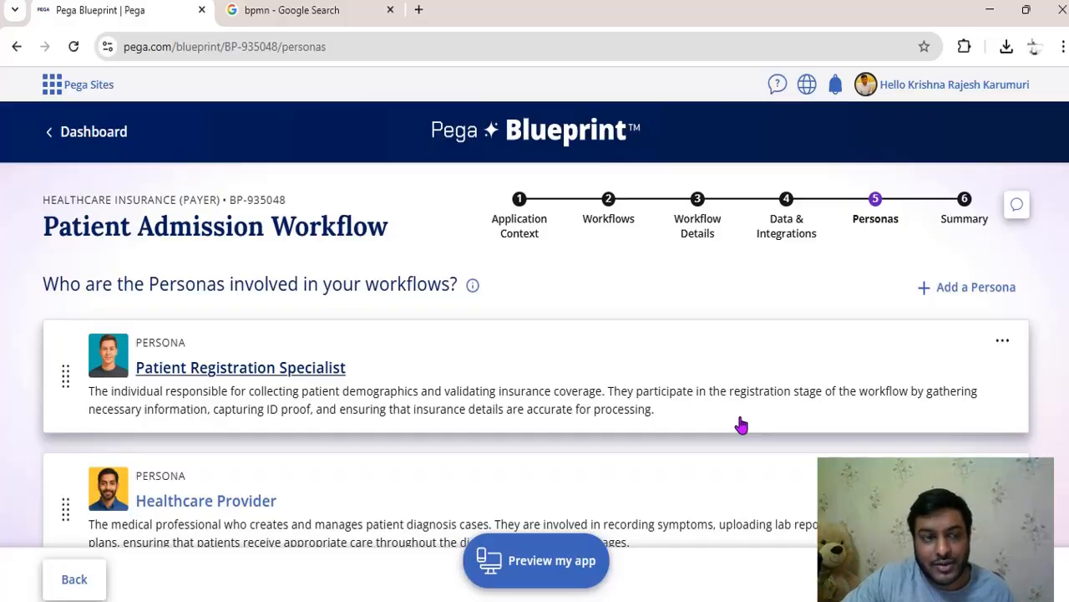
{"action": "scroll", "coordinate": [336, 406], "scroll_direction": "down", "scroll_amount": 2}
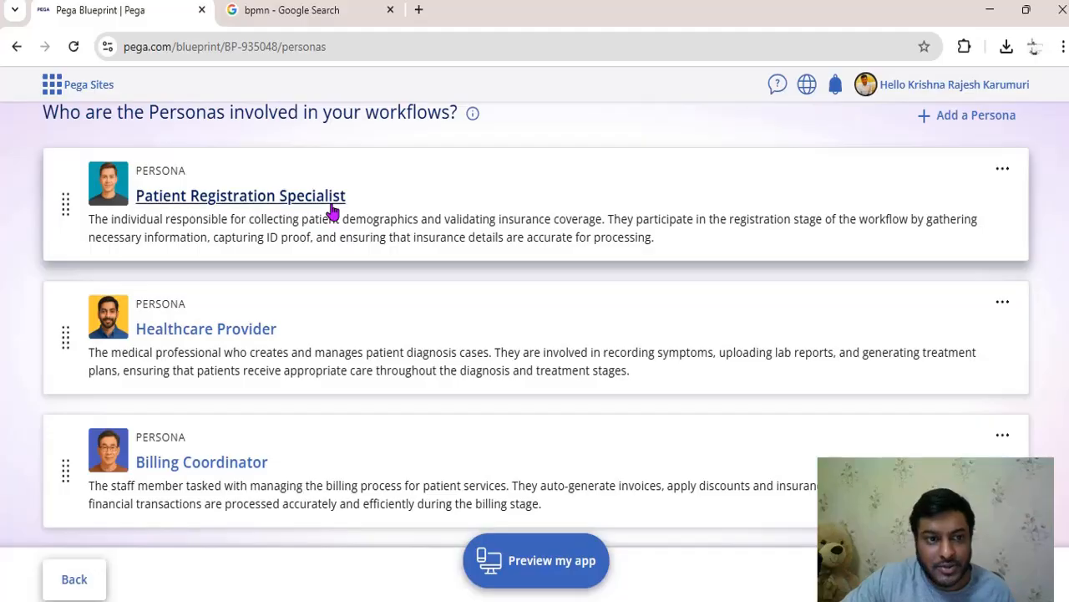
{"action": "scroll", "coordinate": [216, 343], "scroll_direction": "down", "scroll_amount": 4}
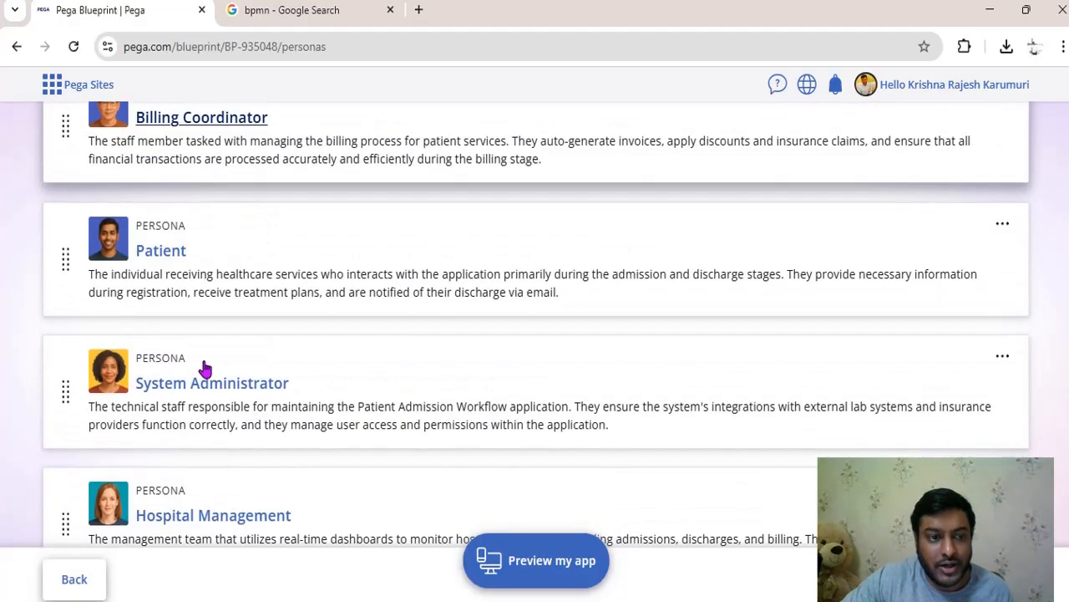
{"action": "scroll", "coordinate": [225, 387], "scroll_direction": "down", "scroll_amount": 3}
{"action": "scroll", "coordinate": [224, 389], "scroll_direction": "up", "scroll_amount": 6}
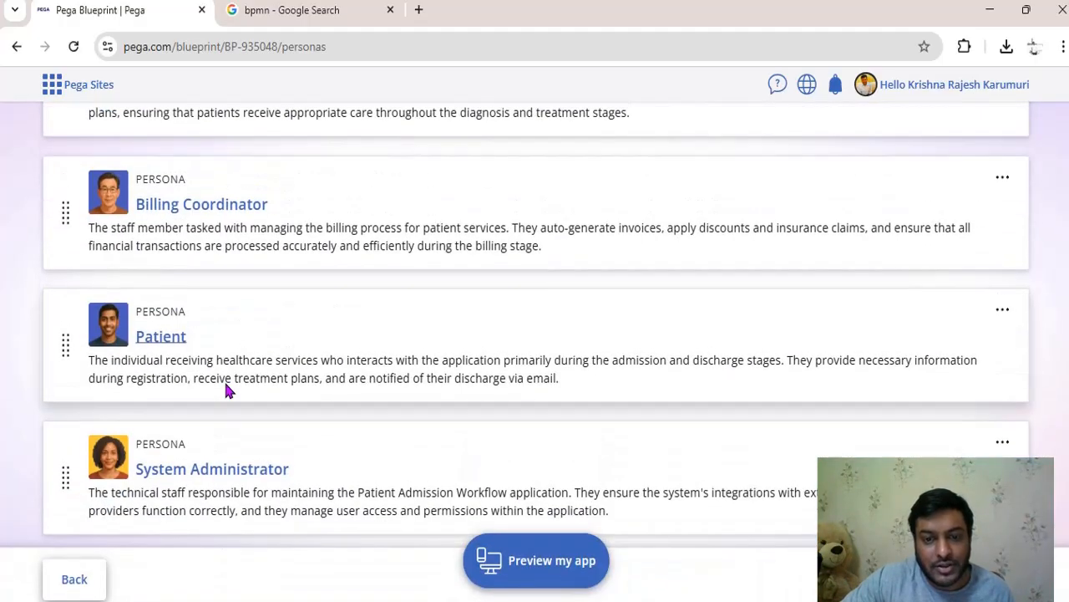
{"action": "scroll", "coordinate": [790, 375], "scroll_direction": "up", "scroll_amount": 3}
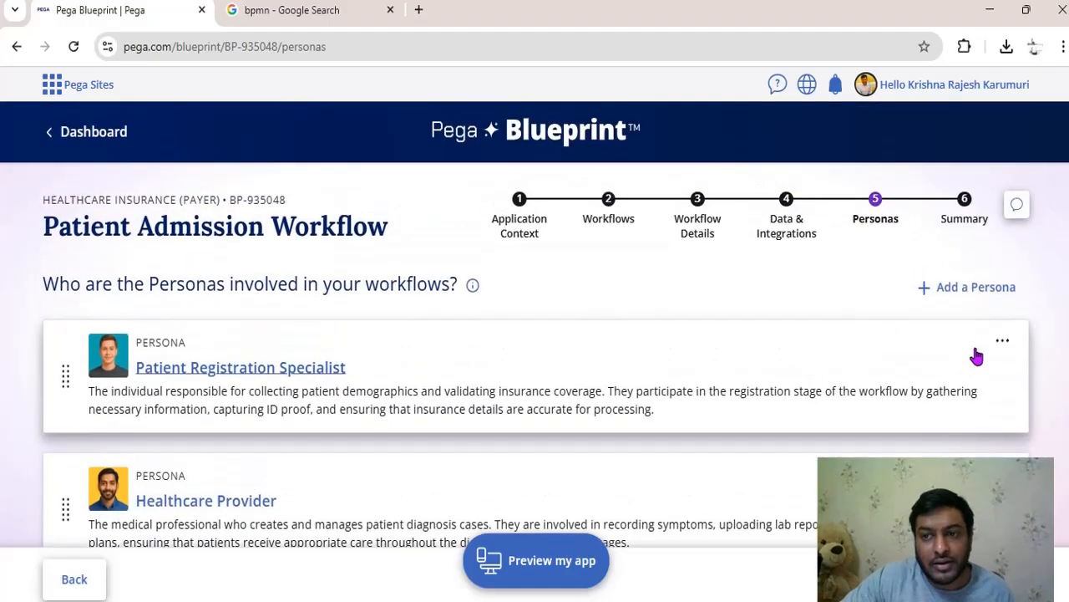
Open the settings of the Patient Registration Specialist persona and add all case types to its case access.
{"action": "left_click", "coordinate": [1001, 342]}
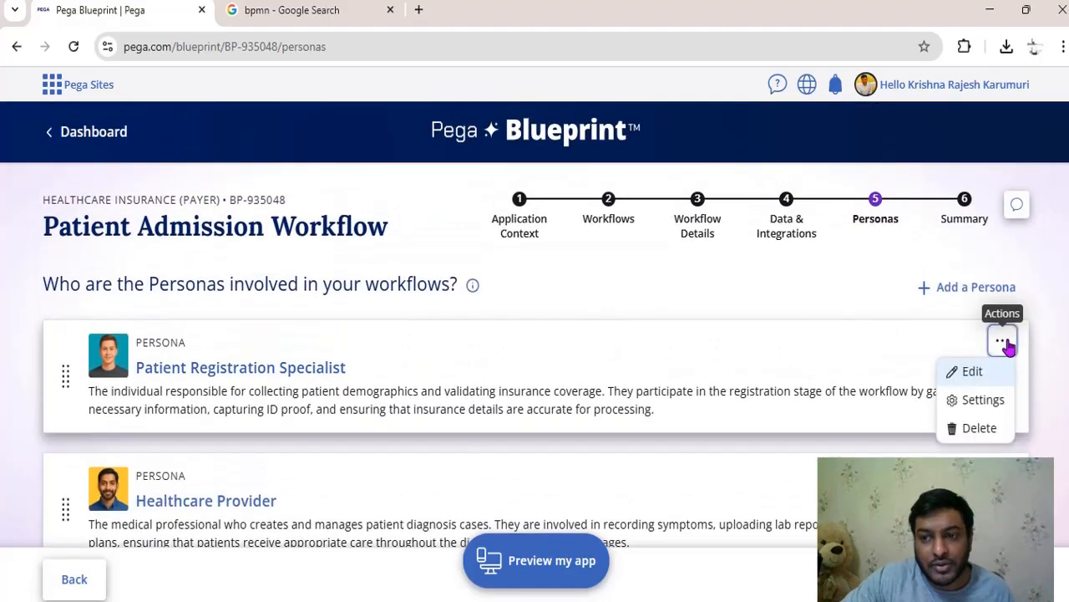
{"action": "left_click", "coordinate": [983, 399]}
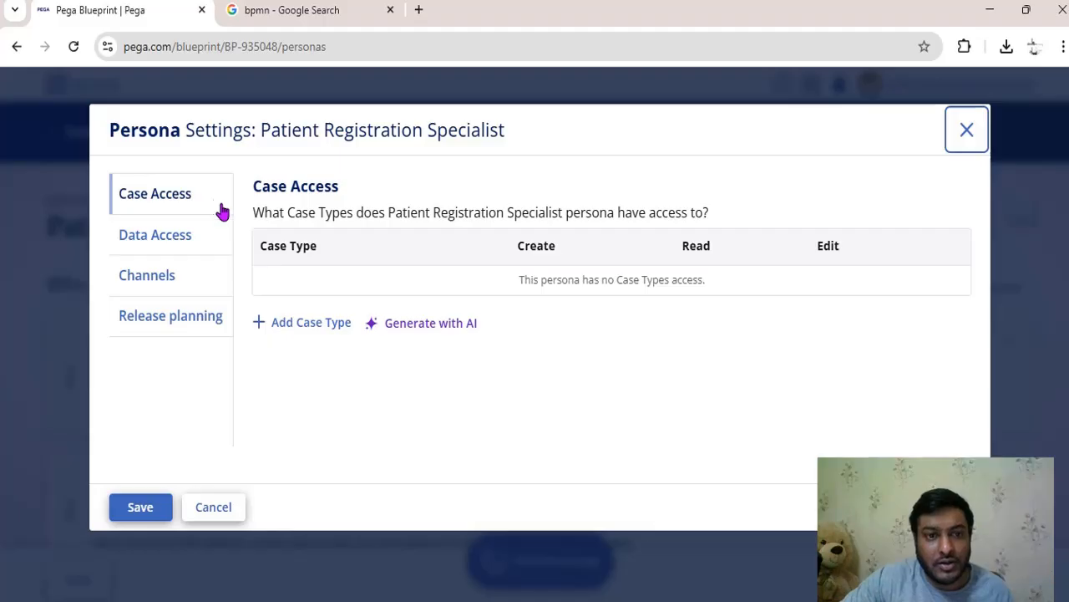
{"action": "left_click_drag", "start_coordinate": [264, 213], "coordinate": [695, 212]}
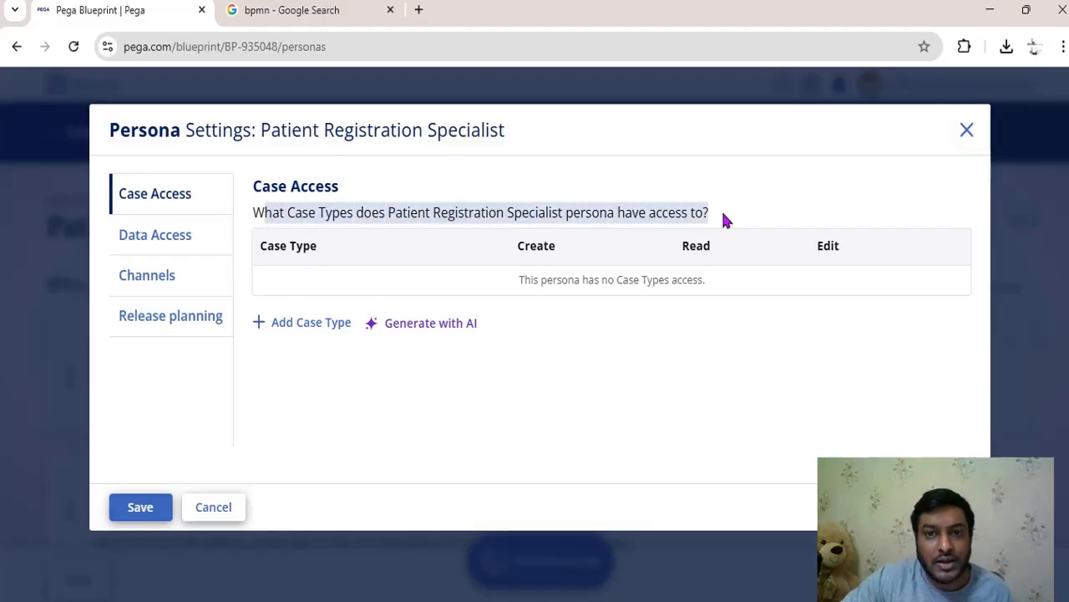
{"action": "left_click", "coordinate": [306, 322]}
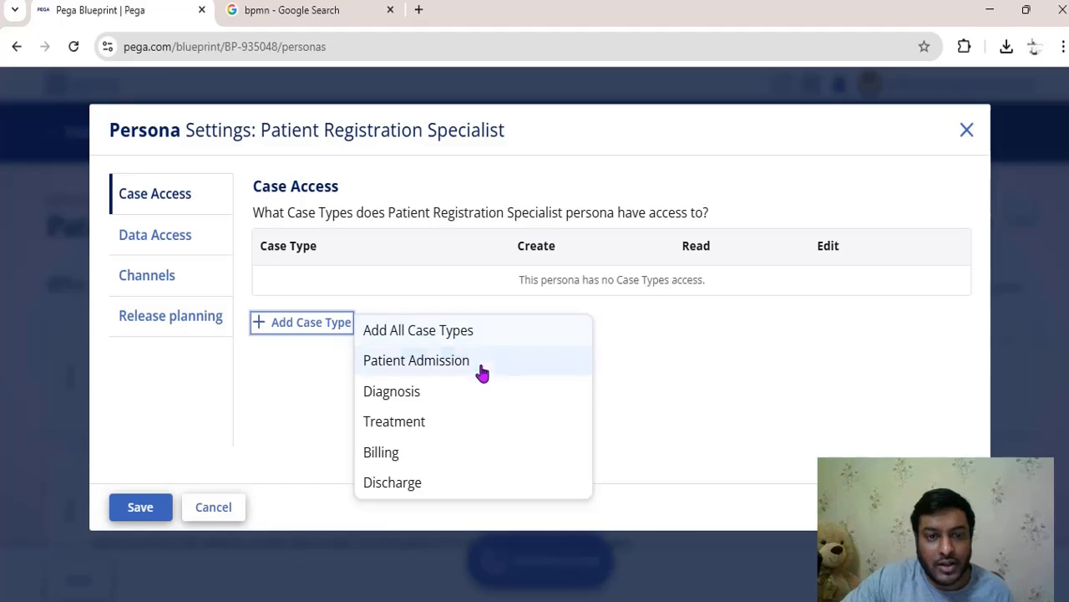
{"action": "left_click", "coordinate": [481, 331]}
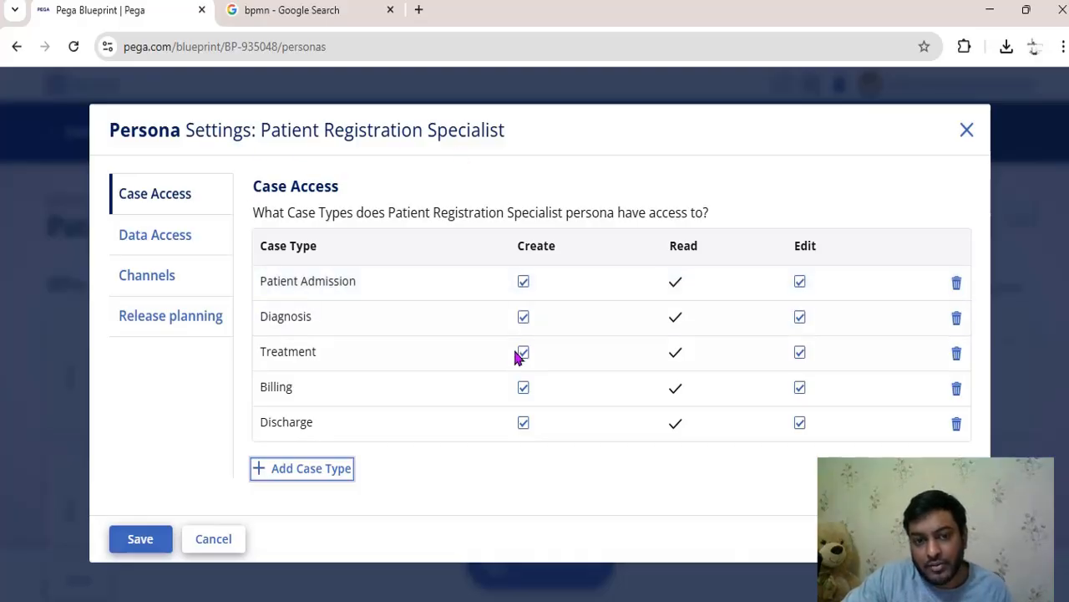
Remove the persona's Create and Edit access for the Billing, Discharge, Treatment and Diagnosis case types.
{"action": "left_click", "coordinate": [523, 388]}
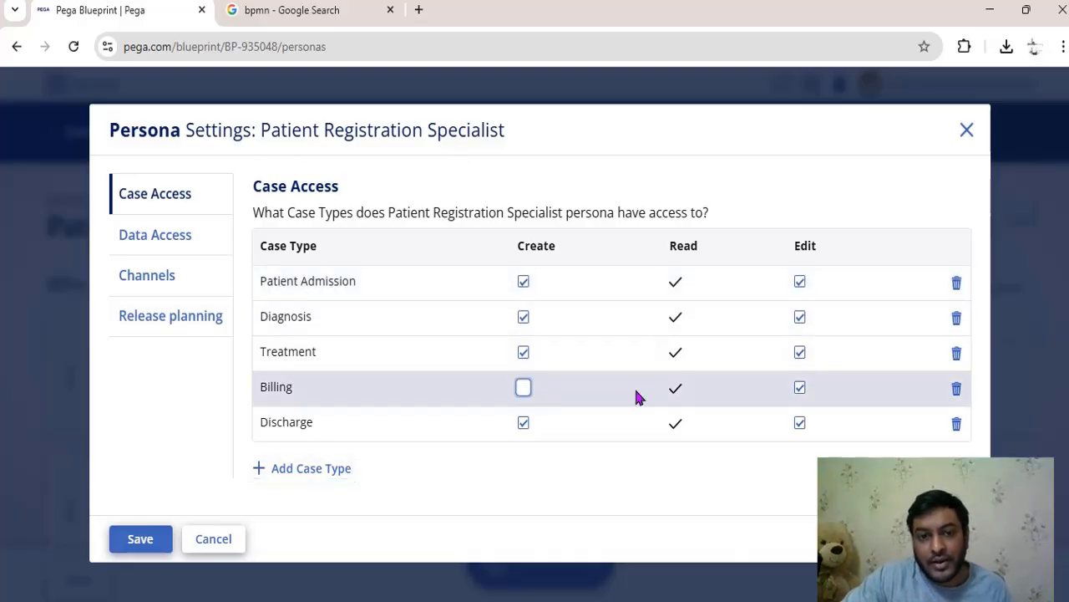
{"action": "left_click", "coordinate": [808, 393]}
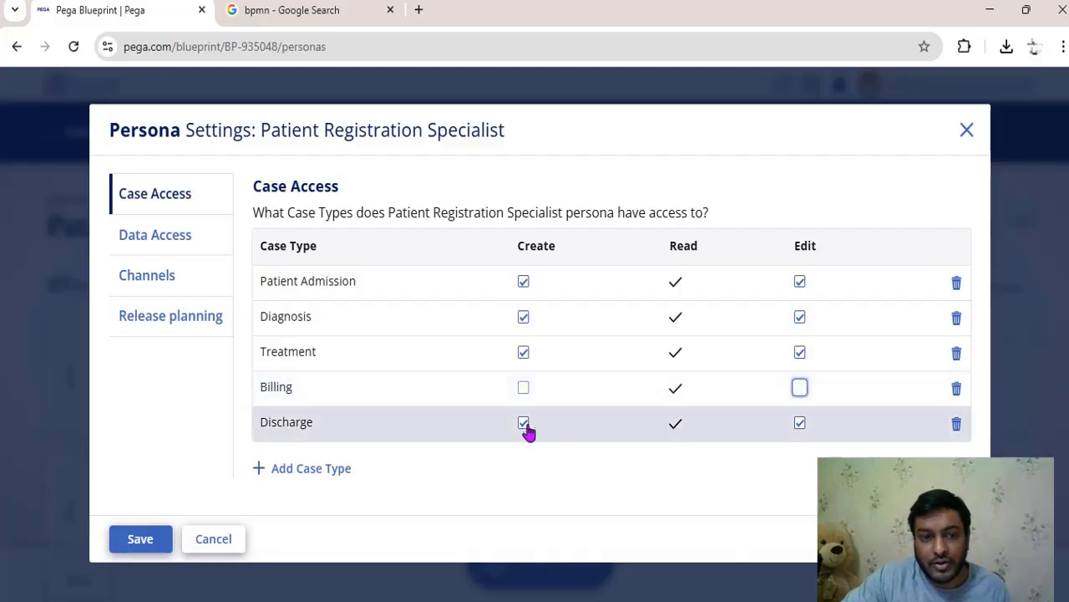
{"action": "left_click", "coordinate": [525, 426]}
{"action": "left_click", "coordinate": [800, 424]}
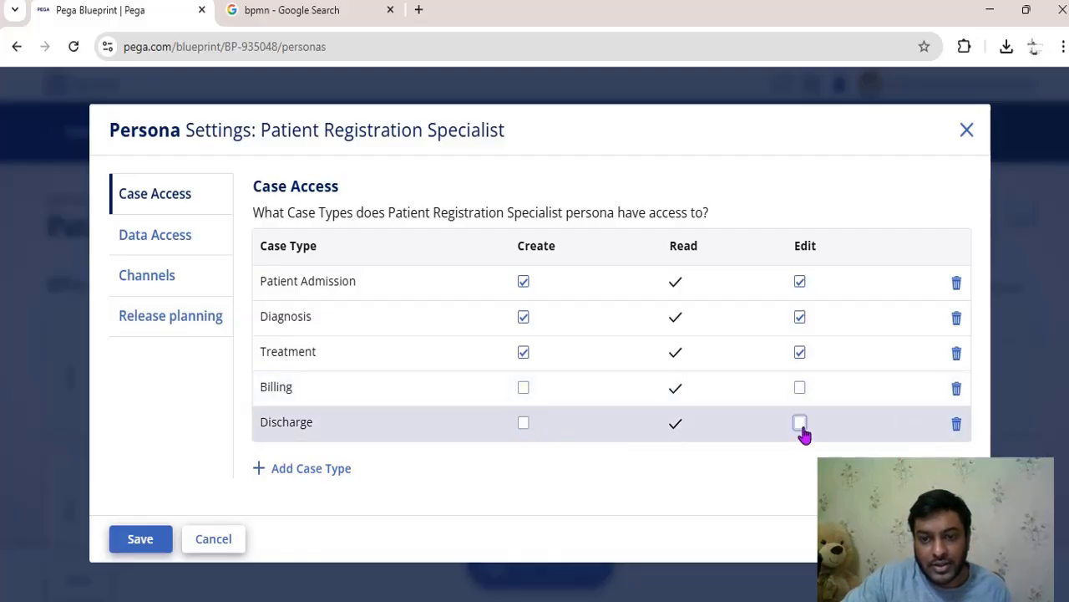
{"action": "left_click", "coordinate": [527, 358]}
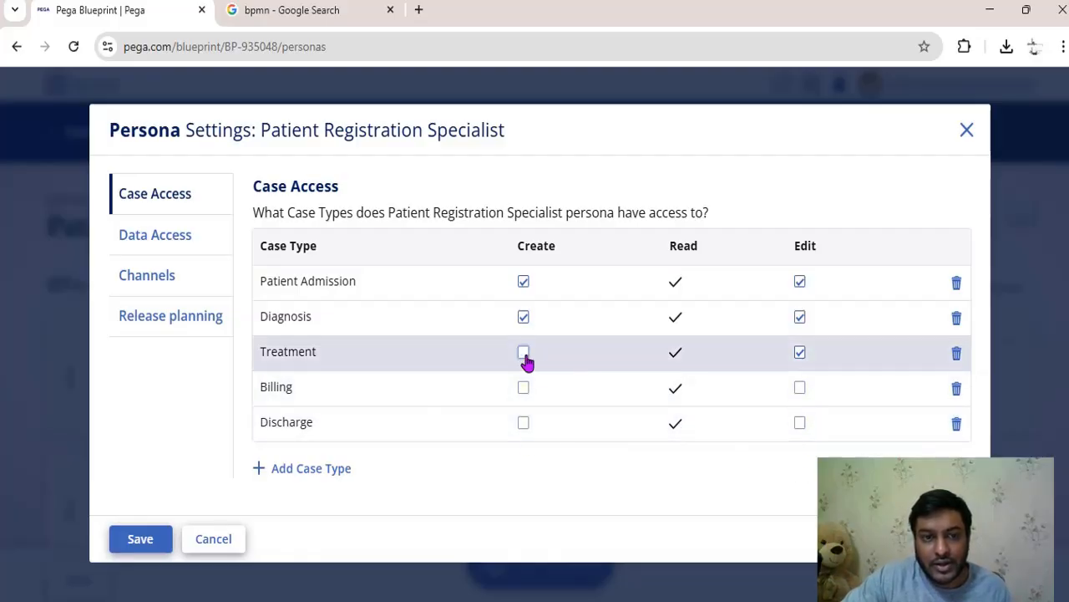
{"action": "left_click", "coordinate": [801, 354]}
{"action": "left_click", "coordinate": [800, 322]}
{"action": "left_click", "coordinate": [524, 320]}
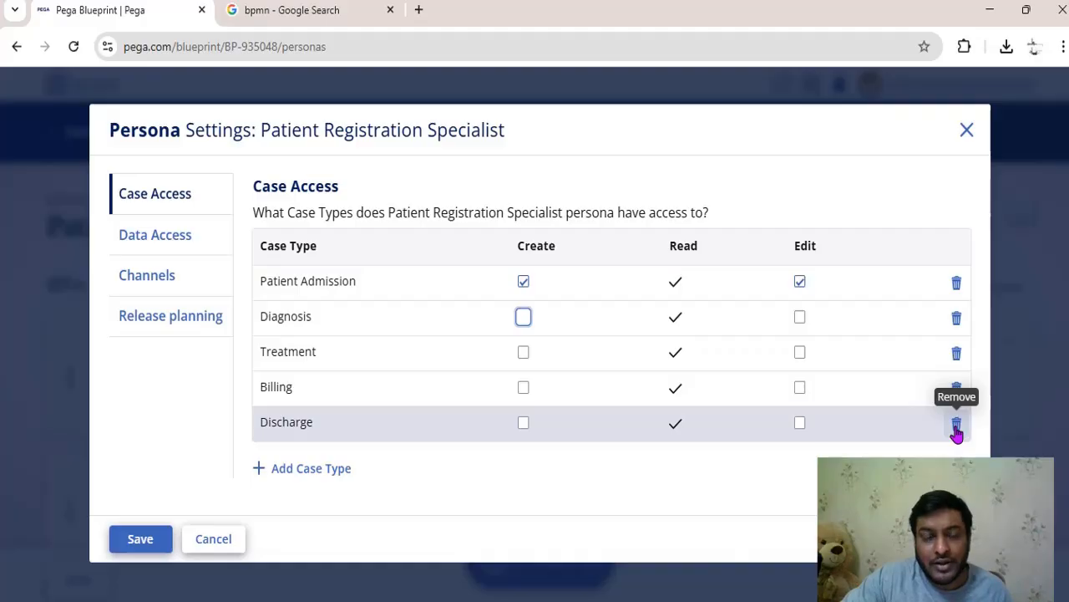
{"action": "left_click", "coordinate": [601, 513]}
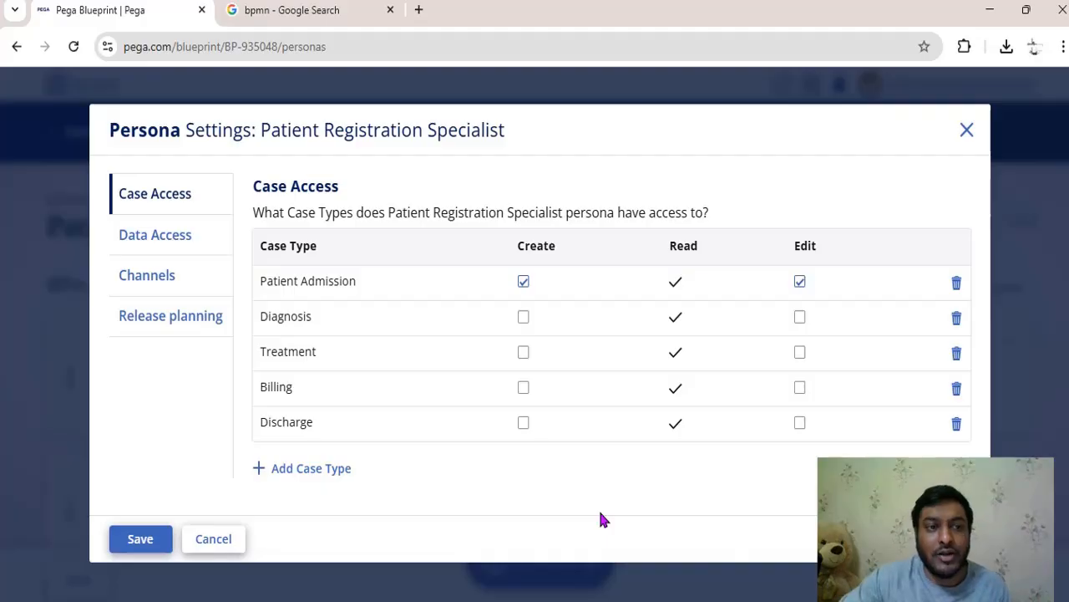
Add all data objects to the Patient Registration Specialist persona's data access.
{"action": "left_click", "coordinate": [184, 253]}
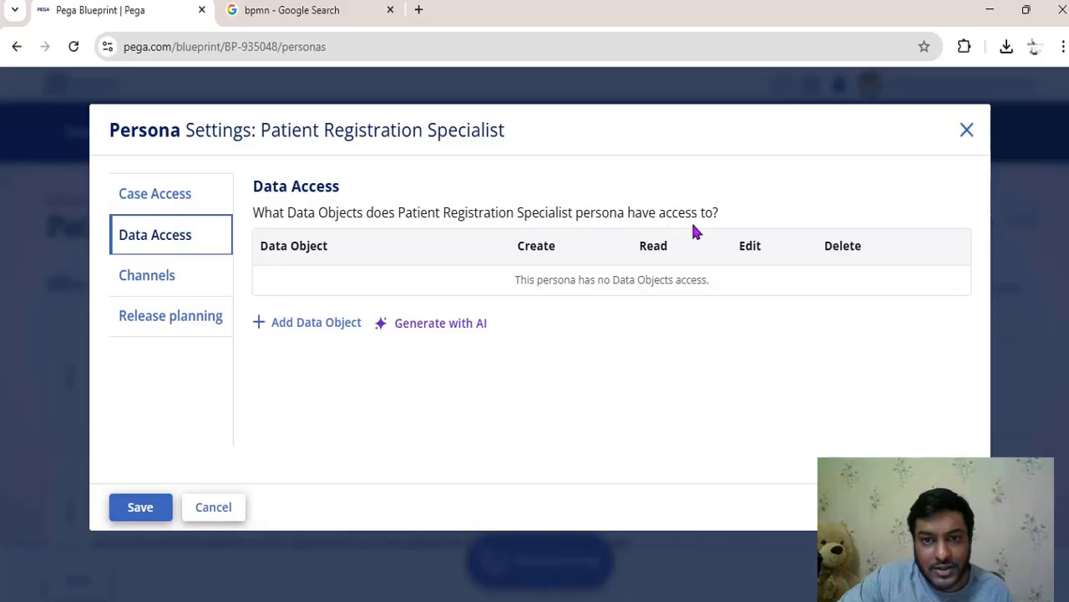
{"action": "left_click", "coordinate": [315, 328]}
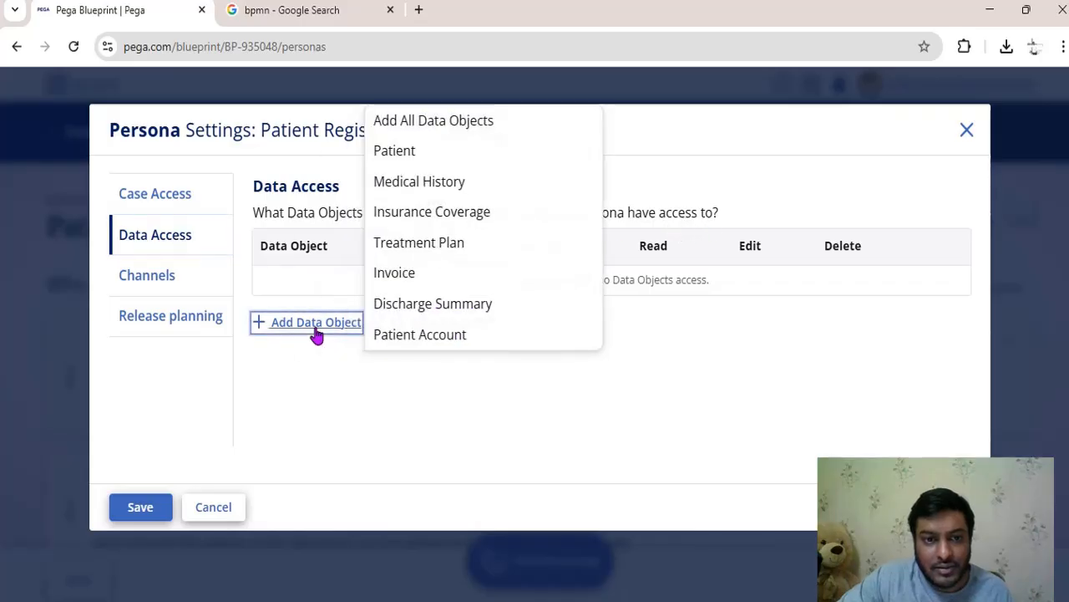
{"action": "left_click", "coordinate": [446, 127]}
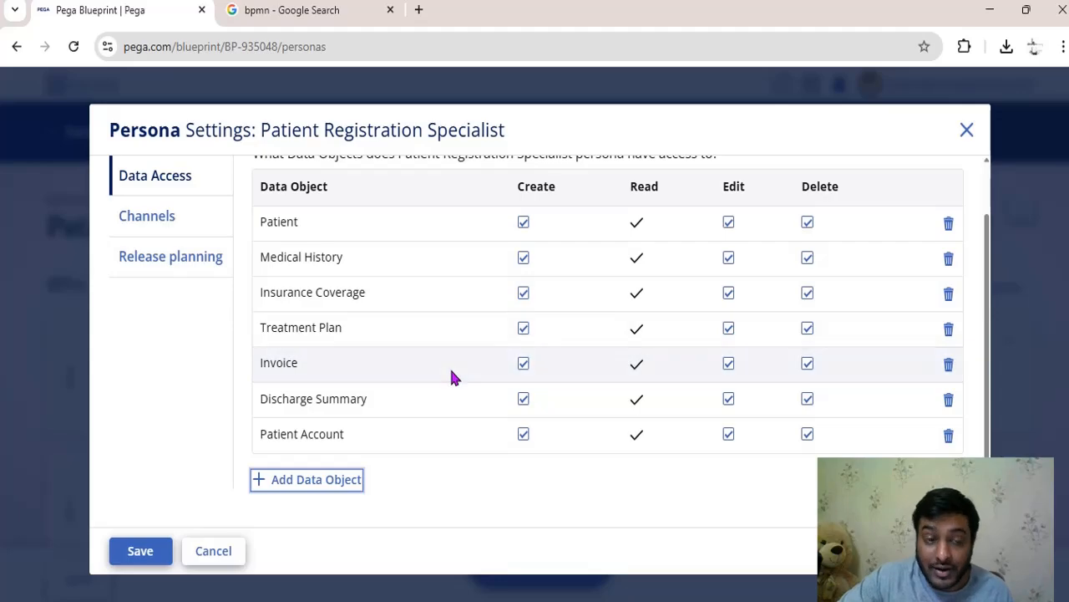
{"action": "scroll", "coordinate": [451, 377], "scroll_direction": "up", "scroll_amount": 1}
{"action": "scroll", "coordinate": [451, 377], "scroll_direction": "down", "scroll_amount": 1}
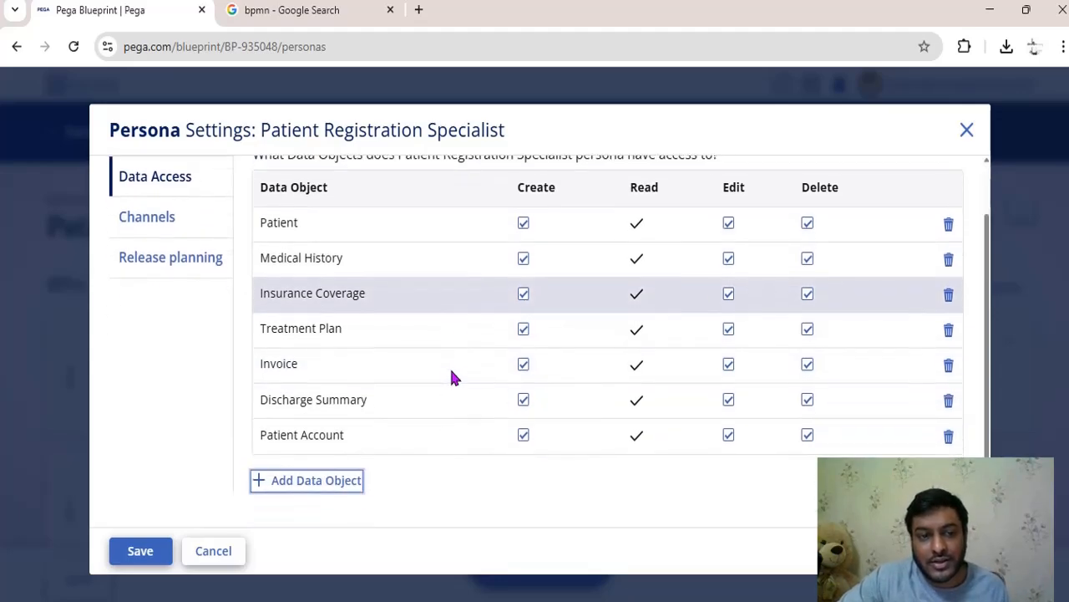
Remove the Patient Registration Specialist persona's Delete access for all data objects, from Patient Account up to Patient.
{"action": "left_click", "coordinate": [807, 435]}
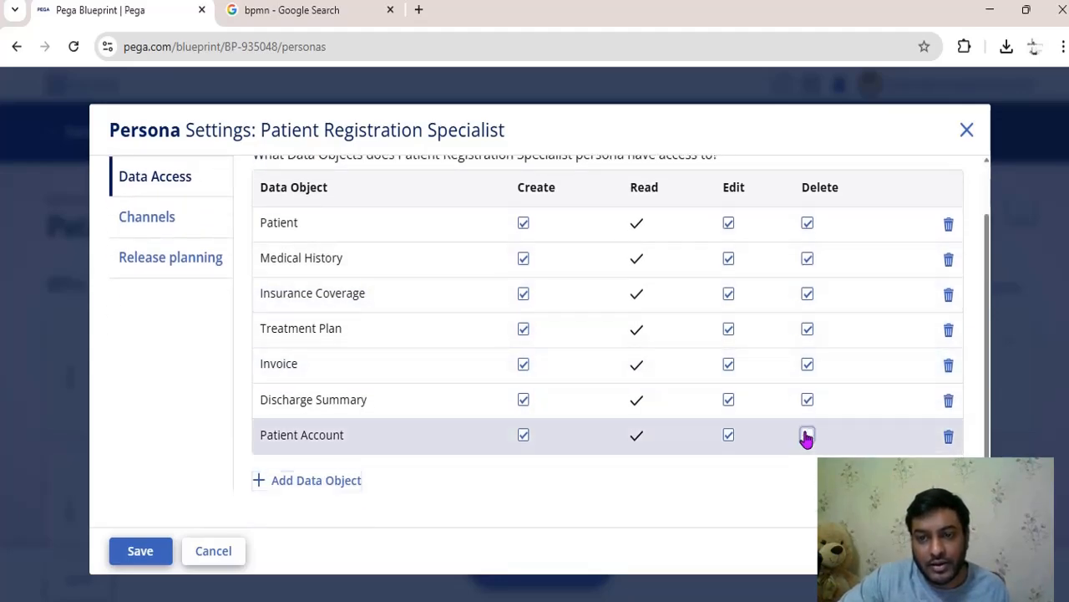
{"action": "left_click", "coordinate": [807, 400]}
{"action": "left_click", "coordinate": [807, 364]}
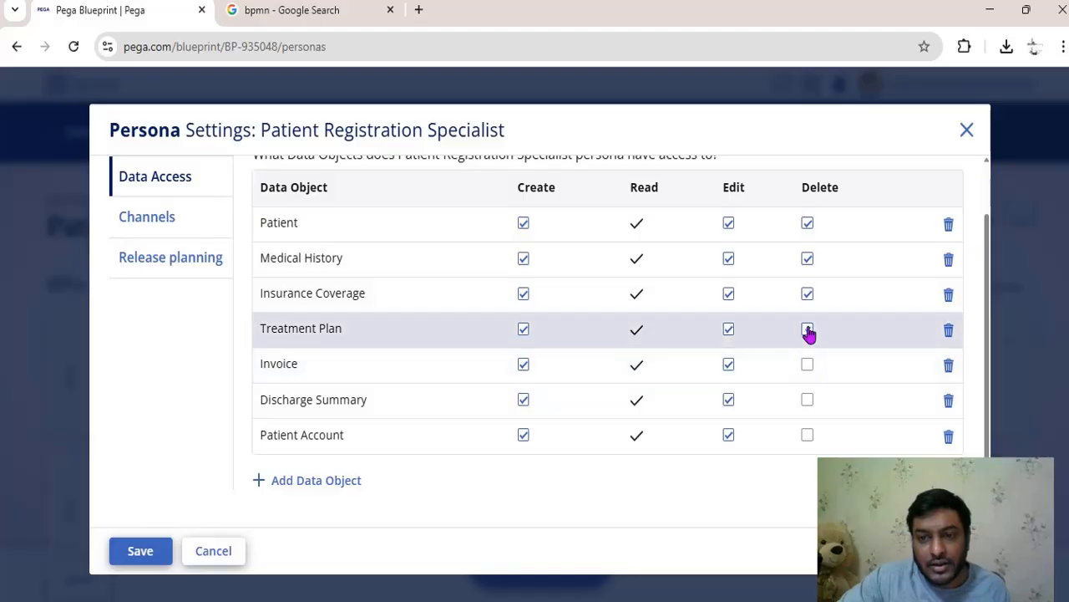
{"action": "left_click", "coordinate": [807, 330]}
{"action": "left_click", "coordinate": [807, 294]}
{"action": "left_click", "coordinate": [807, 258]}
{"action": "left_click", "coordinate": [807, 223]}
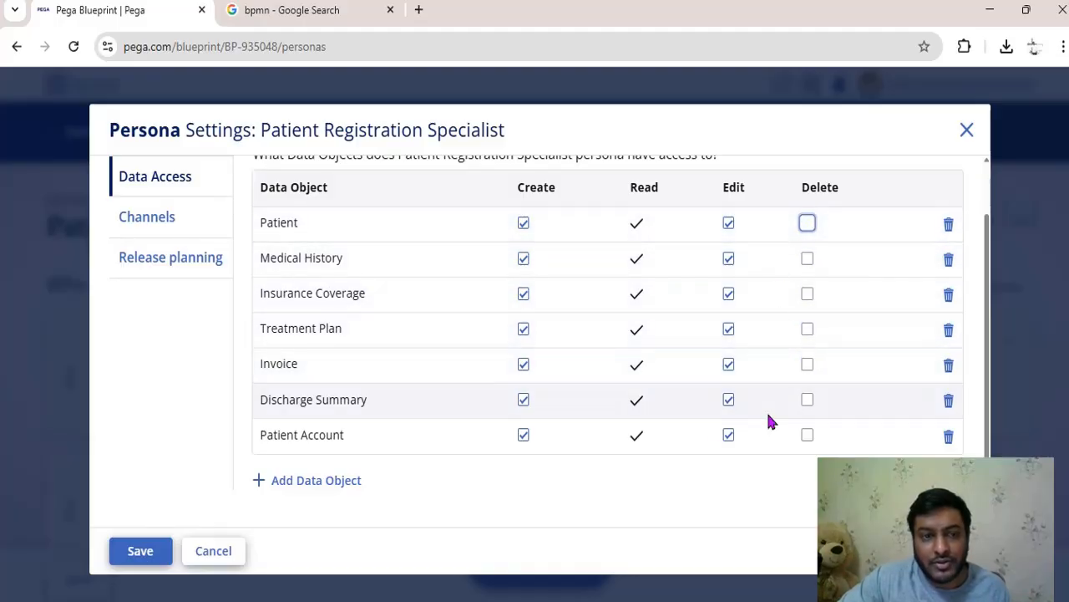
Grant the persona access to the Web Self Service channel, check its release planning options, and save the persona settings.
{"action": "left_click", "coordinate": [172, 217]}
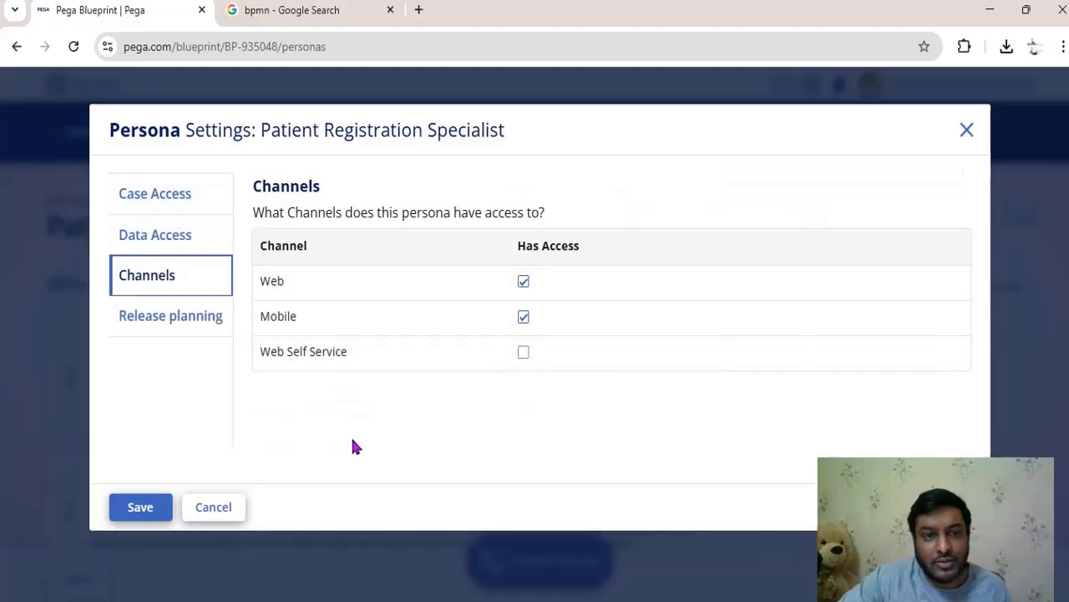
{"action": "left_click", "coordinate": [524, 353]}
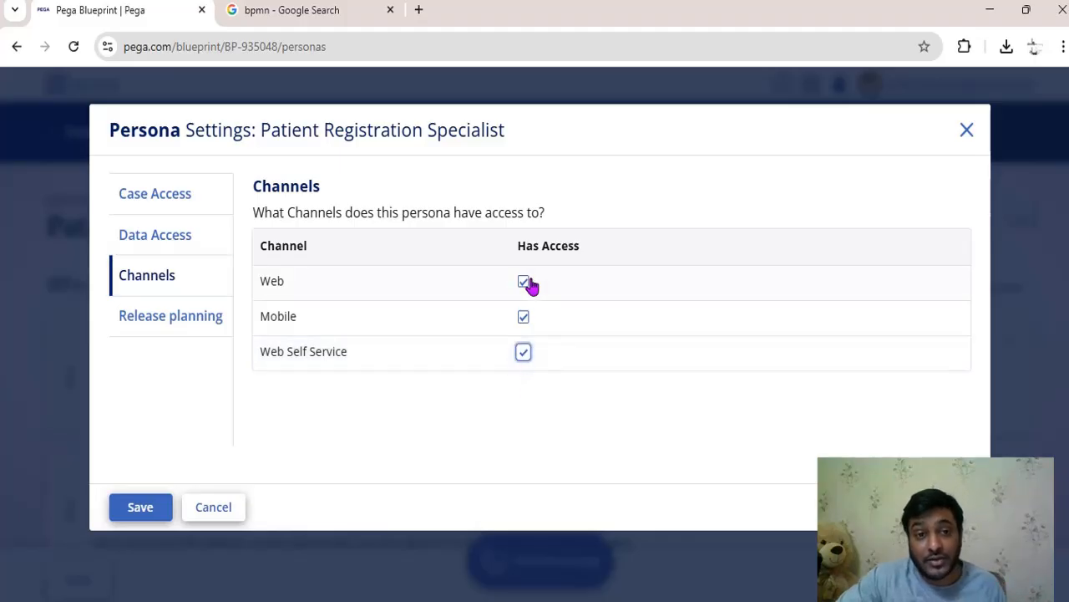
{"action": "left_click", "coordinate": [155, 326]}
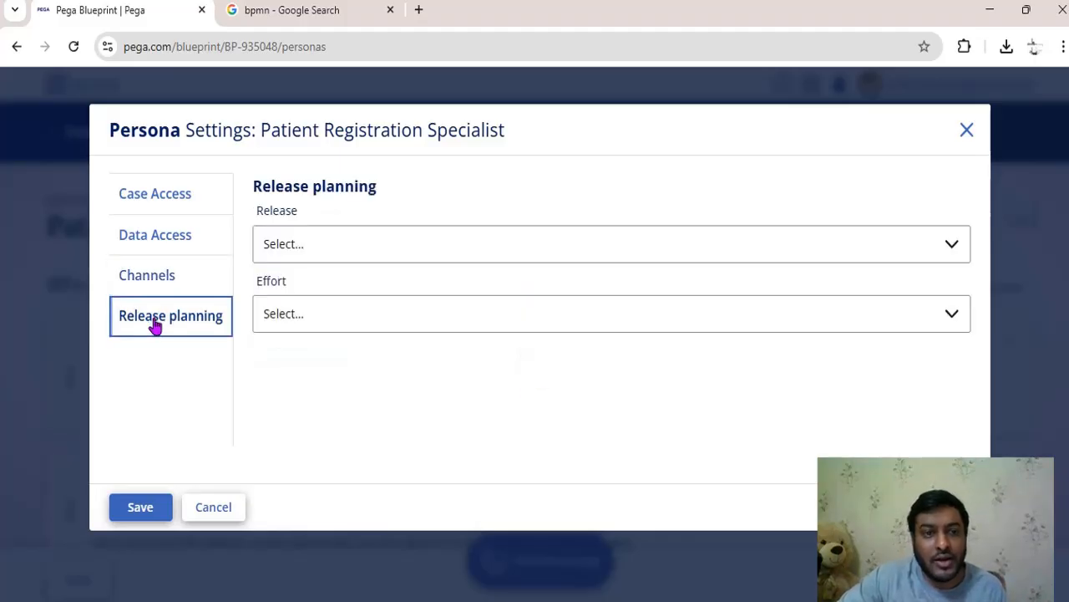
{"action": "left_click", "coordinate": [142, 504]}
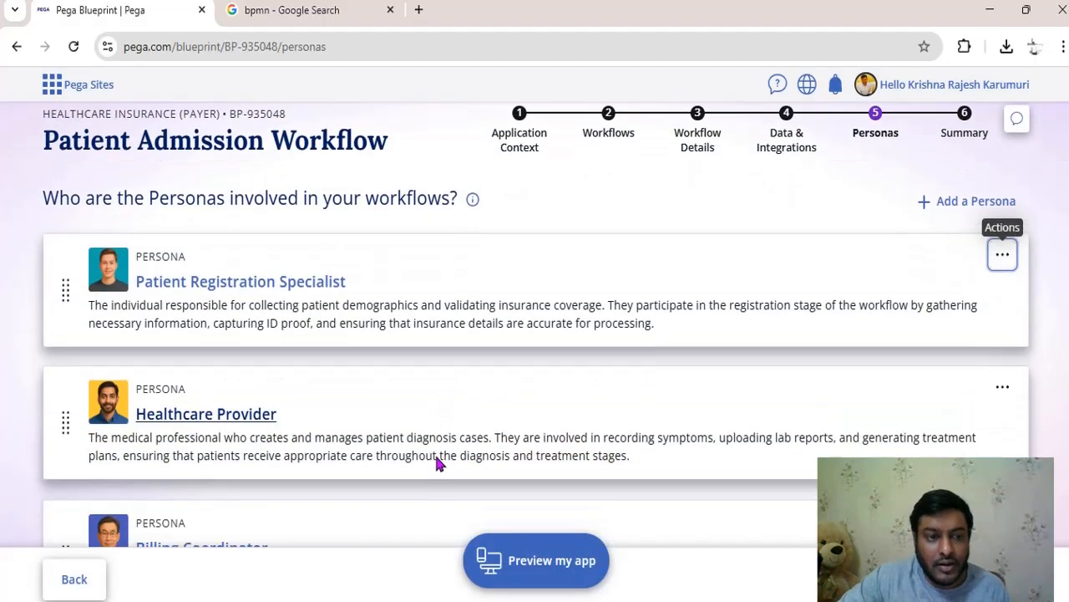
{"action": "left_click", "coordinate": [1002, 387]}
{"action": "left_click", "coordinate": [975, 425]}
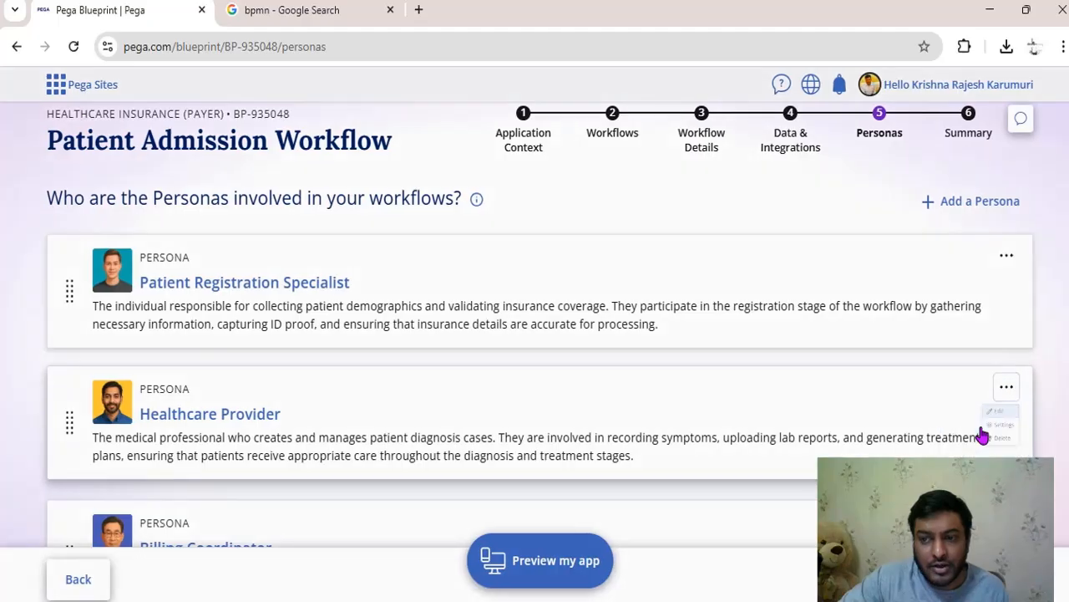
{"action": "left_click_drag", "start_coordinate": [336, 396], "coordinate": [286, 361]}
{"action": "left_click", "coordinate": [404, 491]}
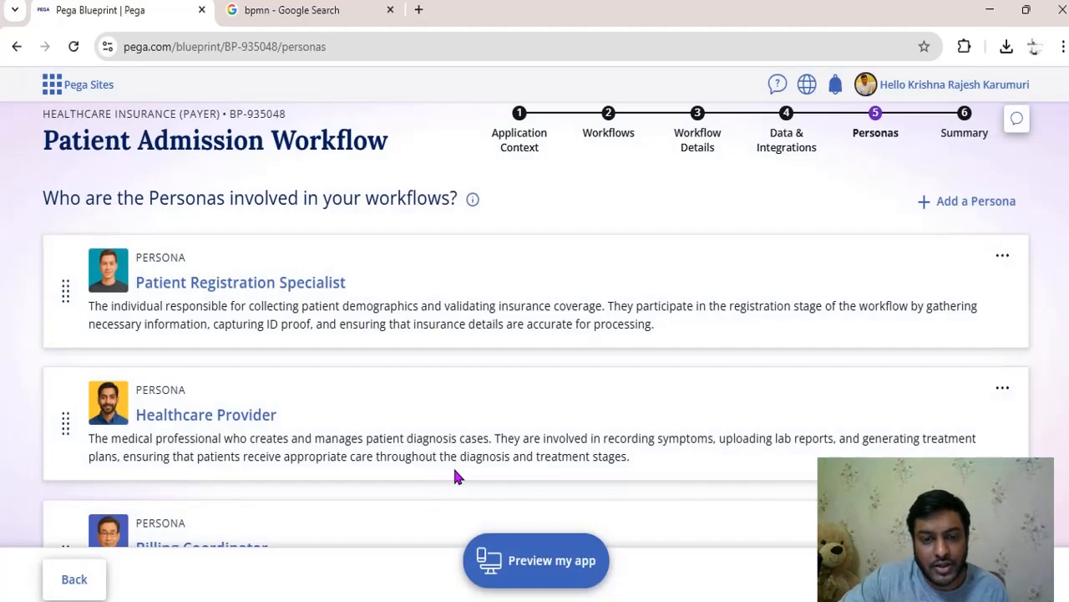
Look through the remaining personas and open the preview of the Patient Admission Workflow app.
{"action": "scroll", "coordinate": [497, 470], "scroll_direction": "down", "scroll_amount": 1}
{"action": "scroll", "coordinate": [495, 471], "scroll_direction": "down", "scroll_amount": 1}
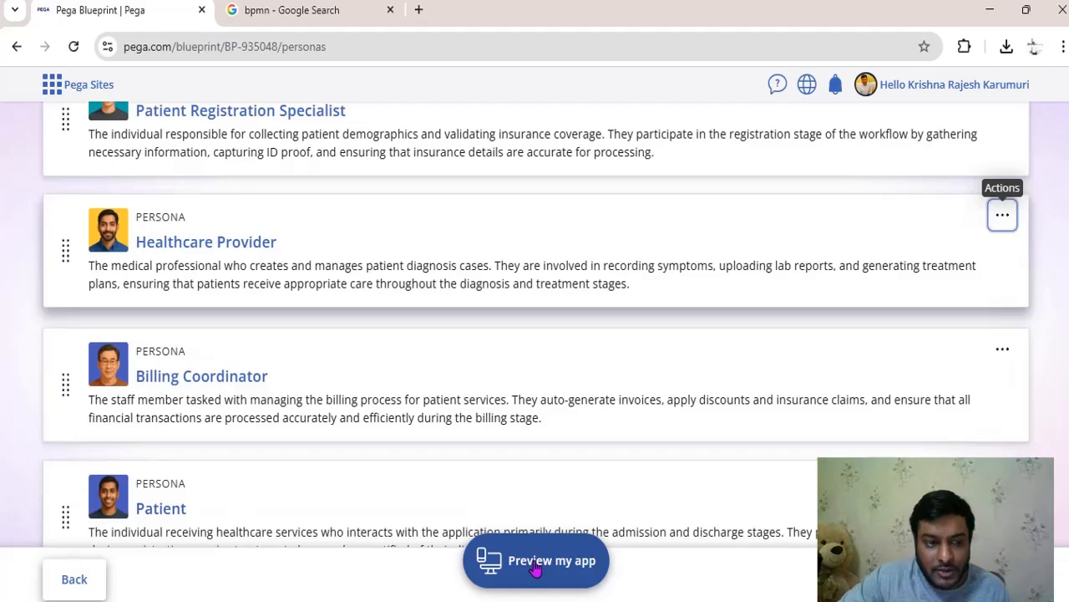
{"action": "left_click", "coordinate": [554, 559]}
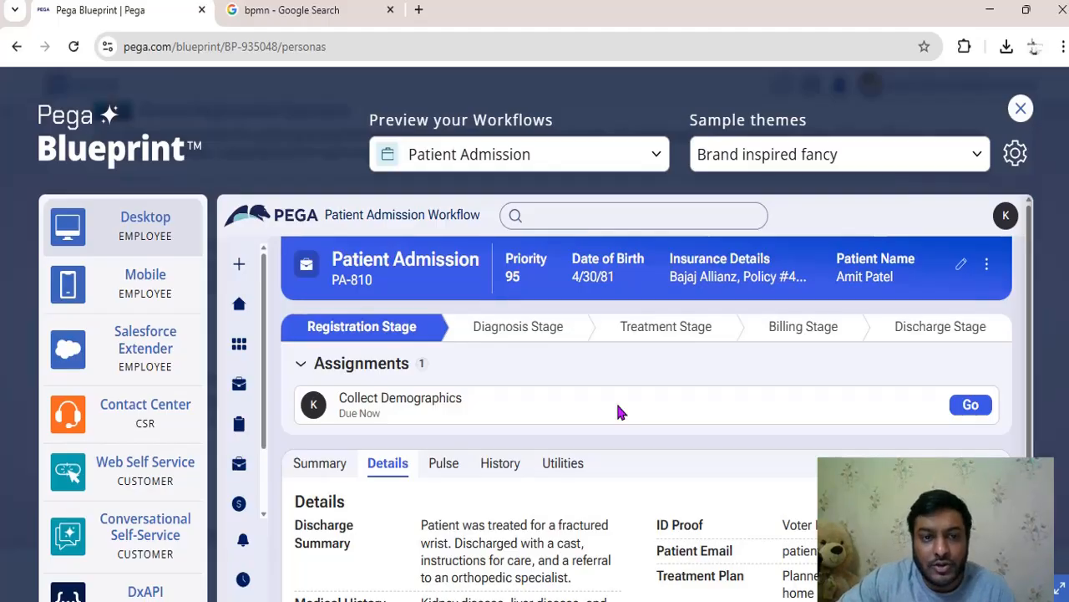
Try the Light fancy, Artistic and Dark mode sample themes in the preview and settle on Artistic.
{"action": "left_click", "coordinate": [901, 167]}
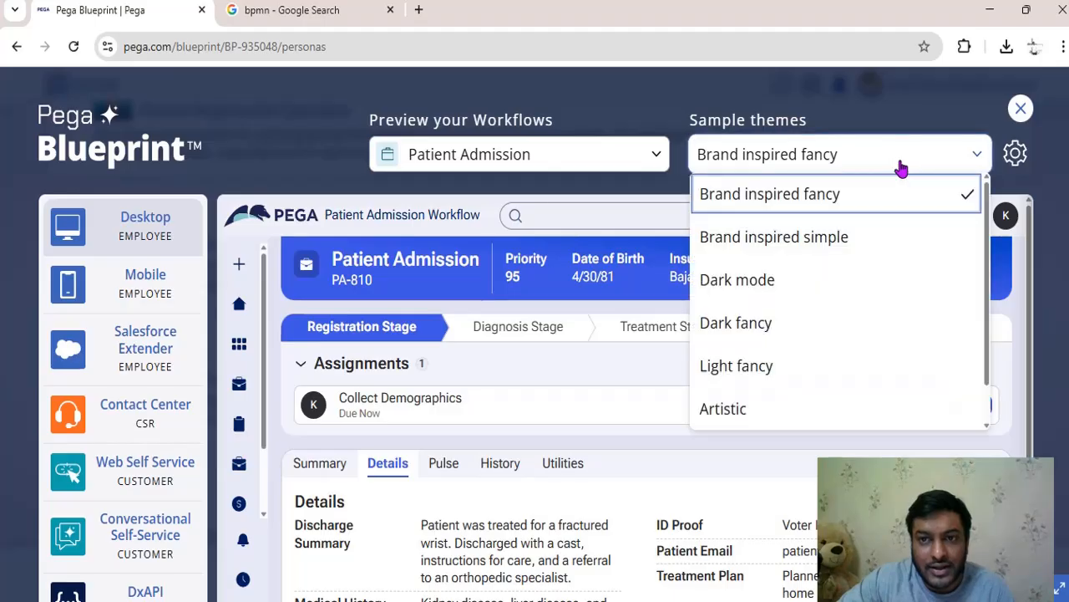
{"action": "scroll", "coordinate": [883, 312], "scroll_direction": "down", "scroll_amount": 1}
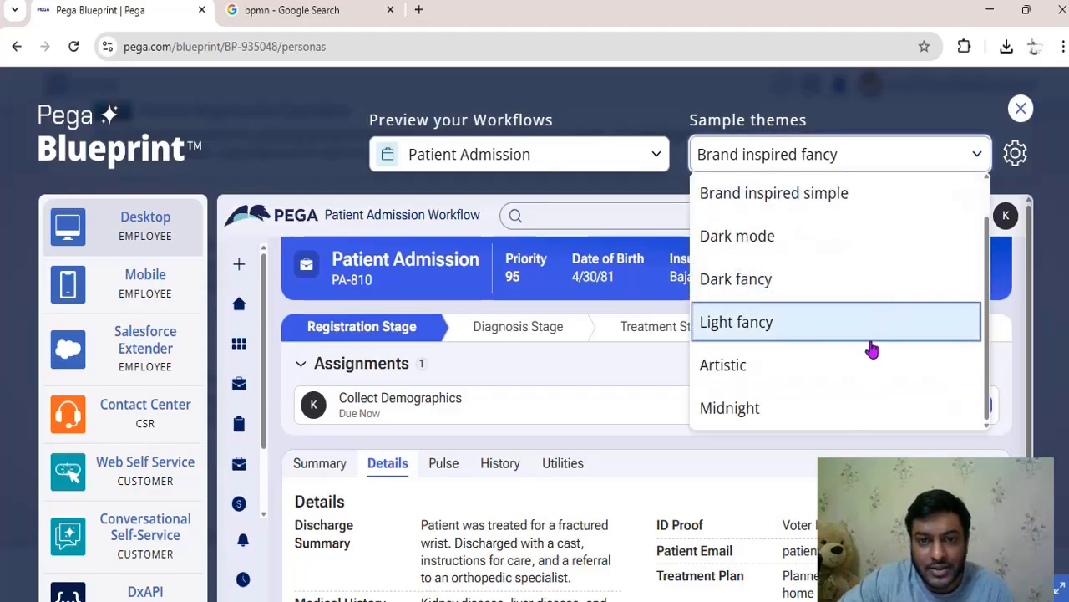
{"action": "left_click", "coordinate": [862, 325]}
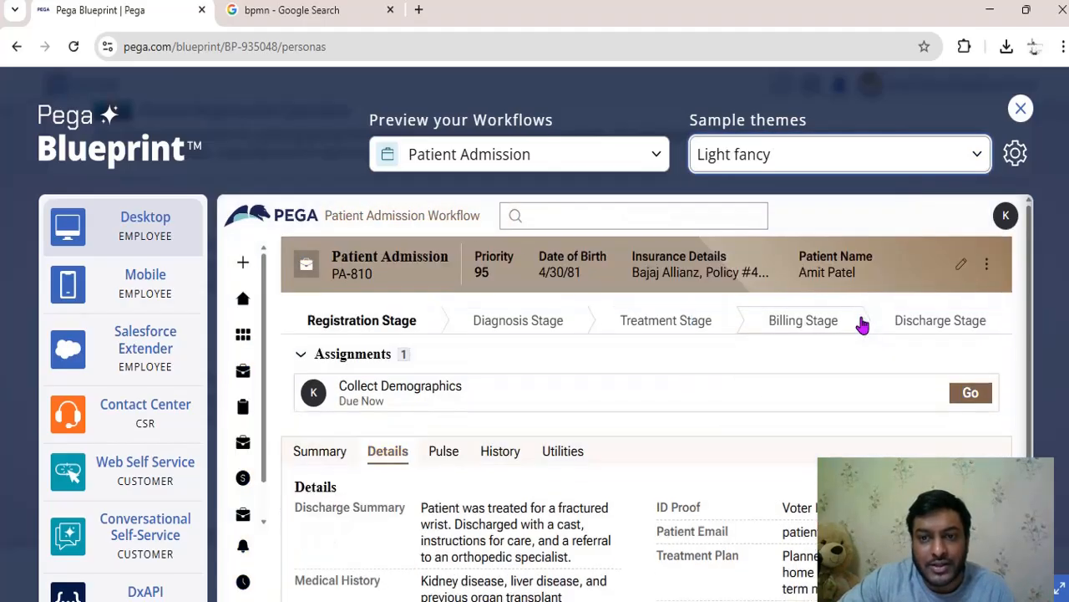
{"action": "left_click", "coordinate": [852, 164]}
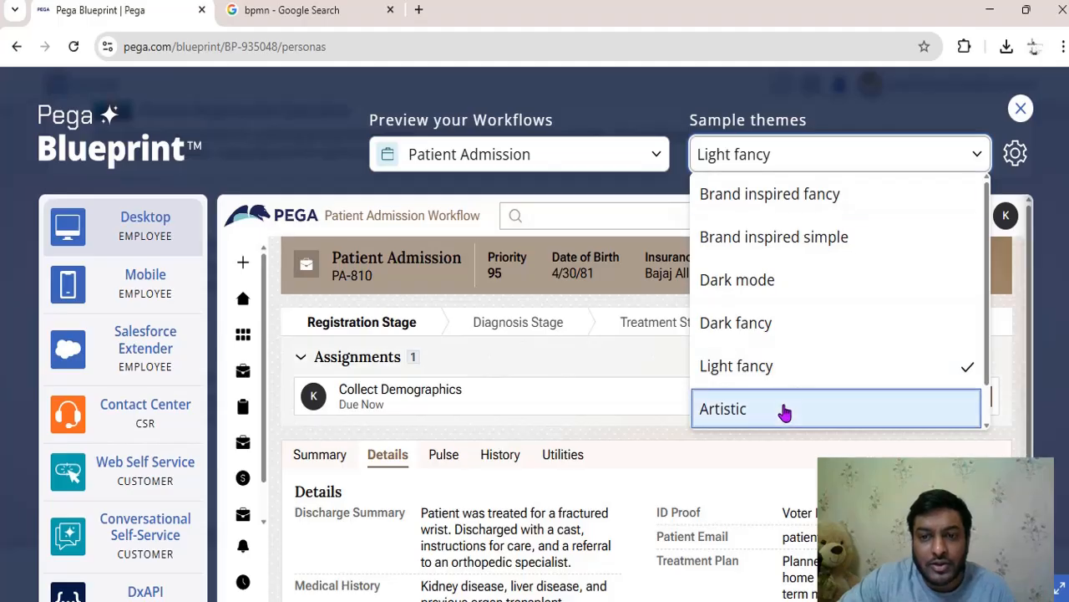
{"action": "left_click", "coordinate": [783, 408]}
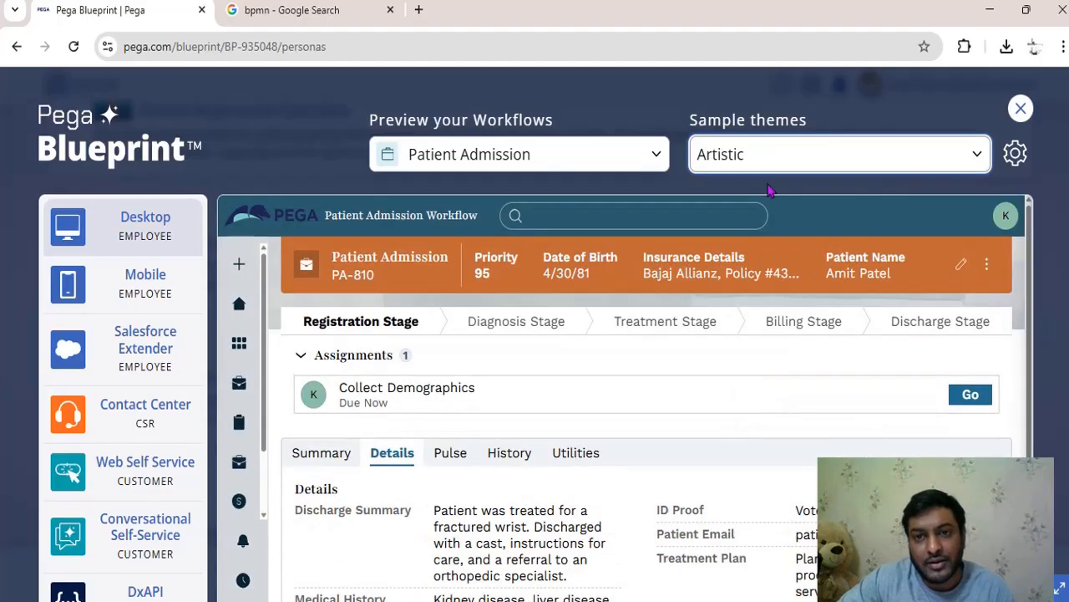
{"action": "left_click", "coordinate": [772, 163]}
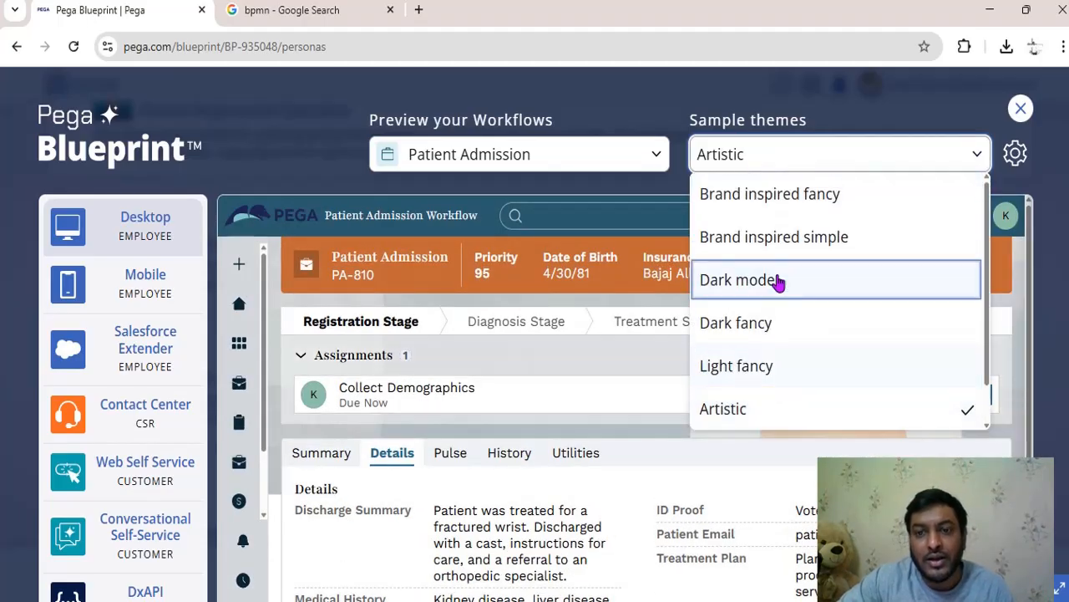
{"action": "left_click", "coordinate": [777, 281]}
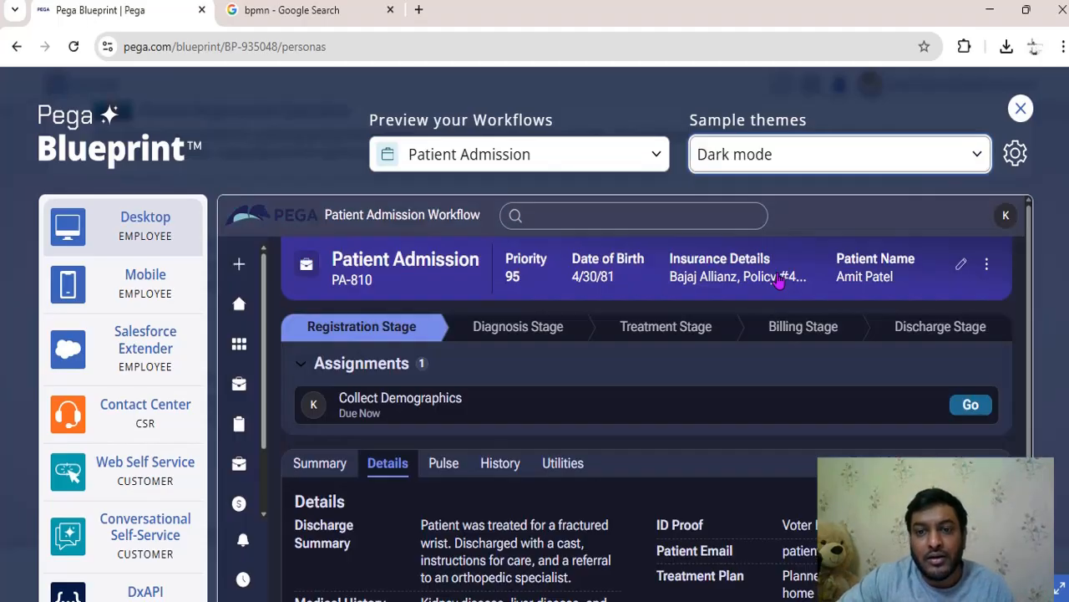
{"action": "left_click", "coordinate": [788, 165]}
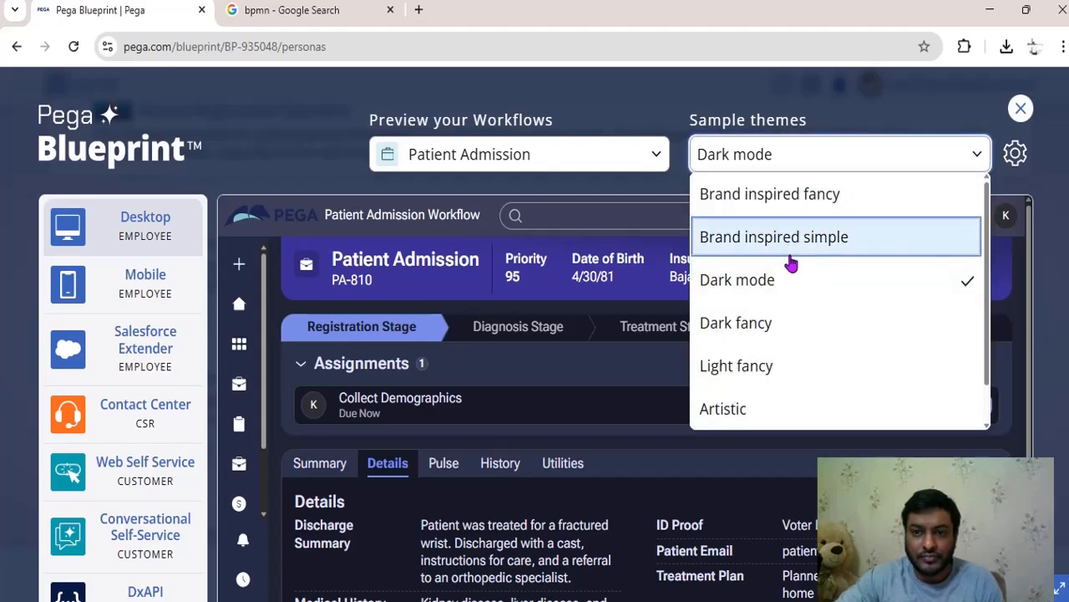
{"action": "left_click", "coordinate": [733, 407]}
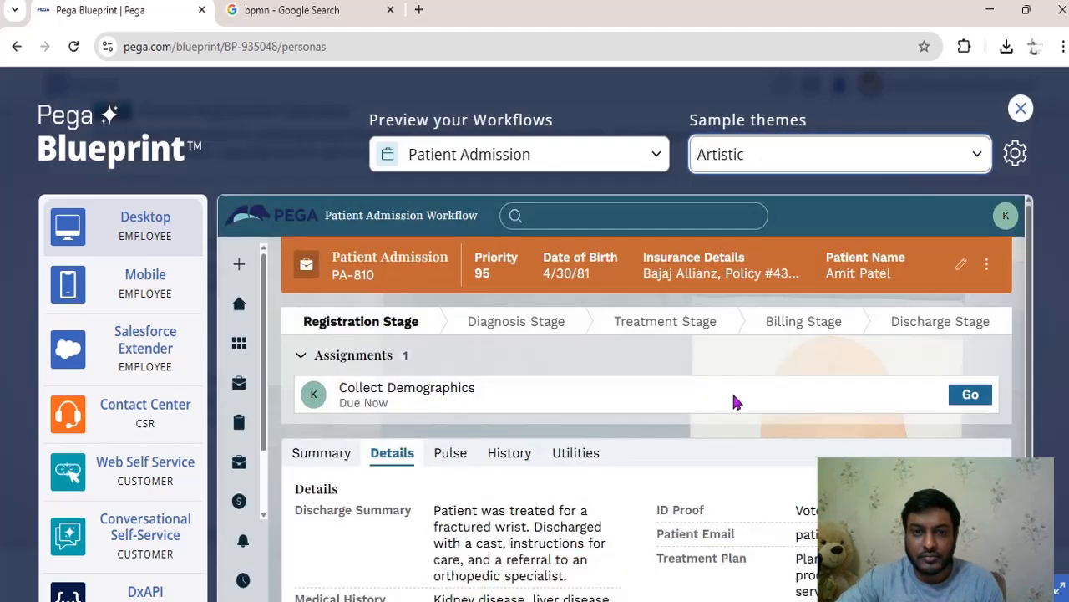
Preview the Diagnosis, Treatment, Billing and Discharge workflows one after another.
{"action": "left_click", "coordinate": [660, 167]}
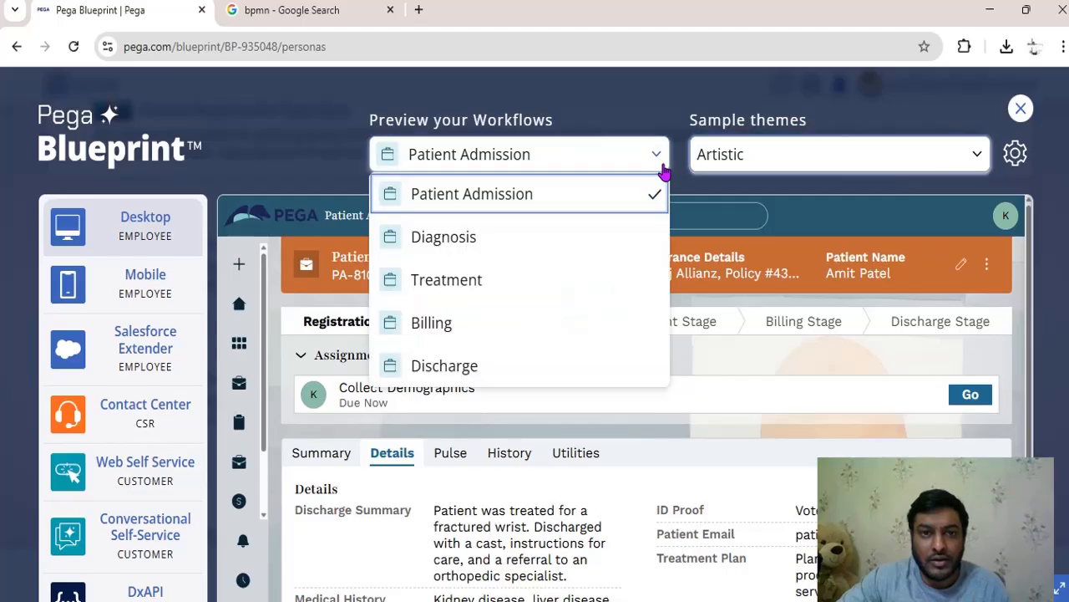
{"action": "left_click", "coordinate": [579, 238]}
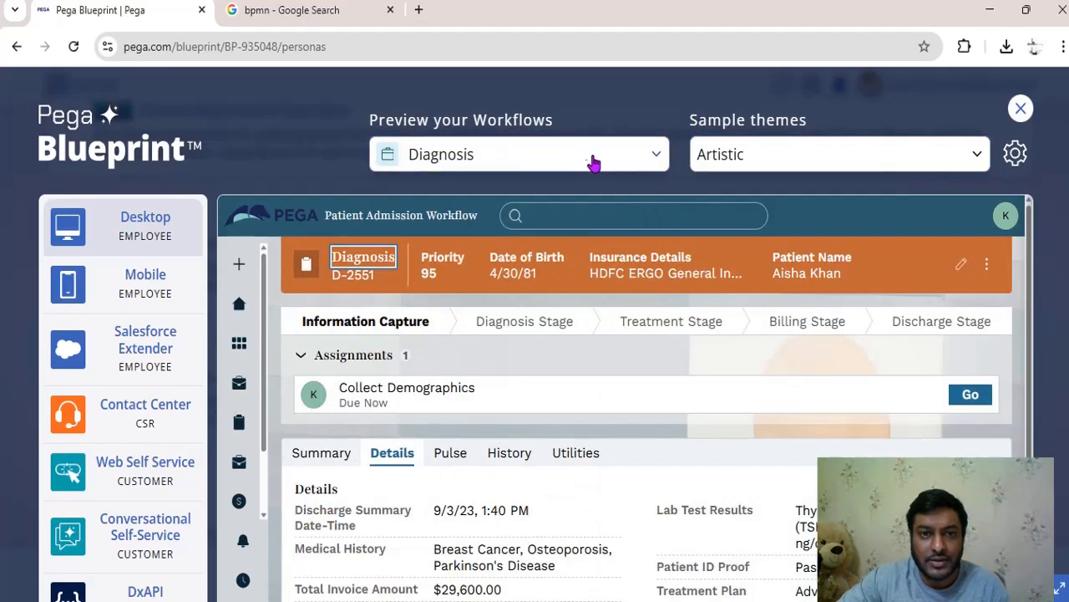
{"action": "left_click", "coordinate": [593, 163]}
{"action": "left_click", "coordinate": [545, 288]}
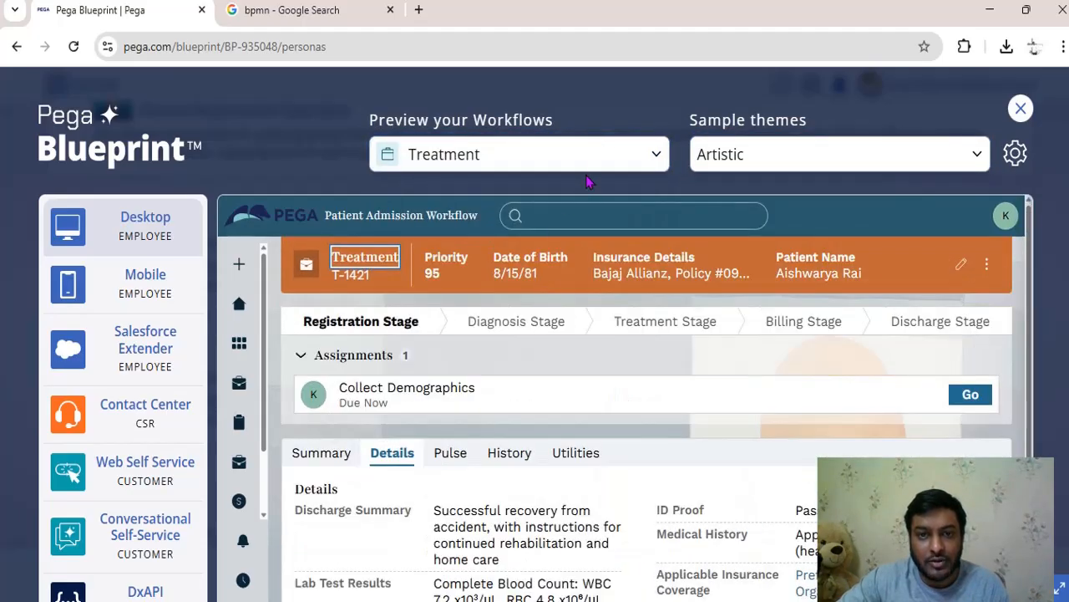
{"action": "left_click", "coordinate": [593, 167]}
{"action": "left_click", "coordinate": [514, 328]}
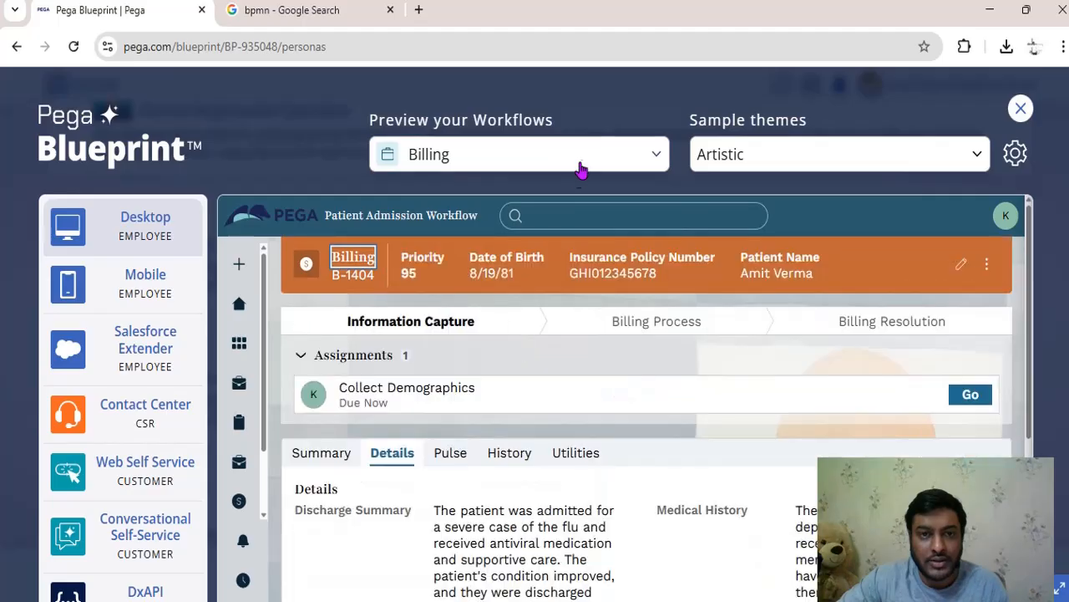
{"action": "left_click", "coordinate": [582, 170]}
{"action": "left_click", "coordinate": [535, 365]}
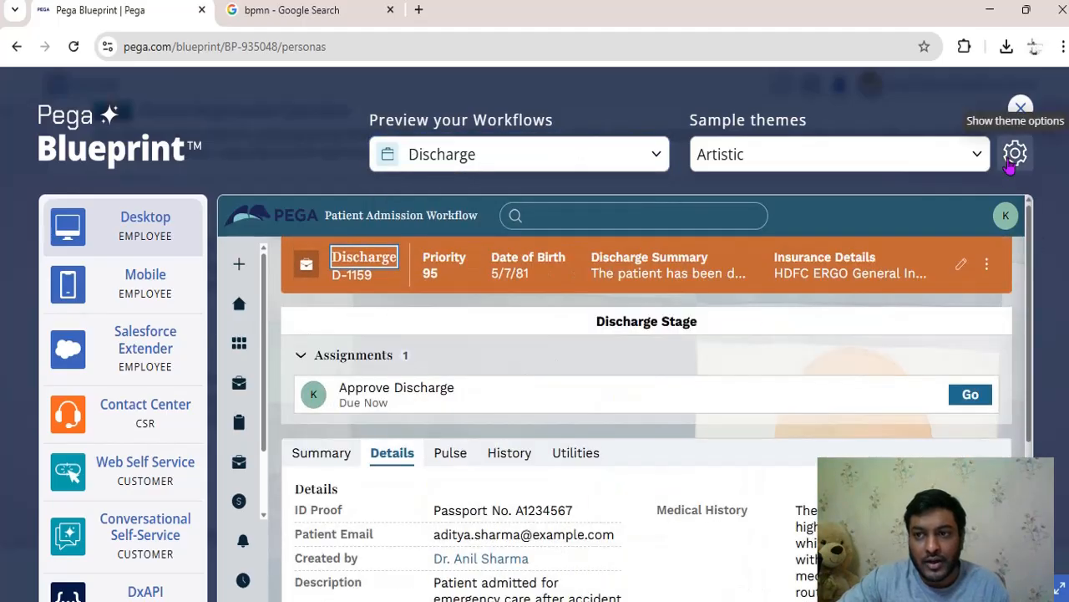
Open the Artistic theme's options and set the default font to Inter.
{"action": "left_click", "coordinate": [1012, 155]}
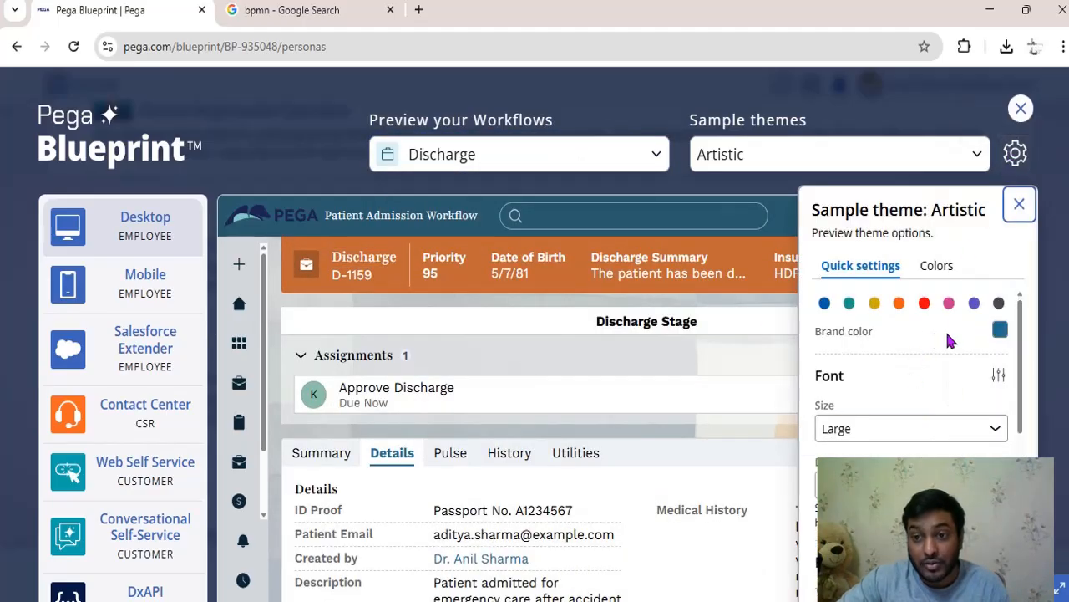
{"action": "scroll", "coordinate": [971, 414], "scroll_direction": "down", "scroll_amount": 4}
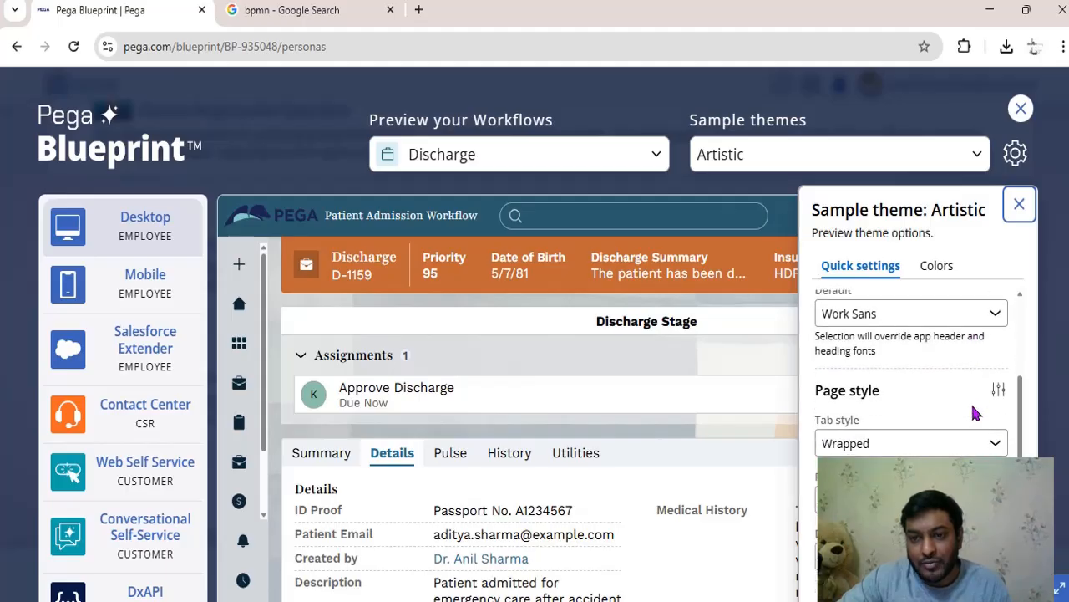
{"action": "left_click", "coordinate": [996, 314]}
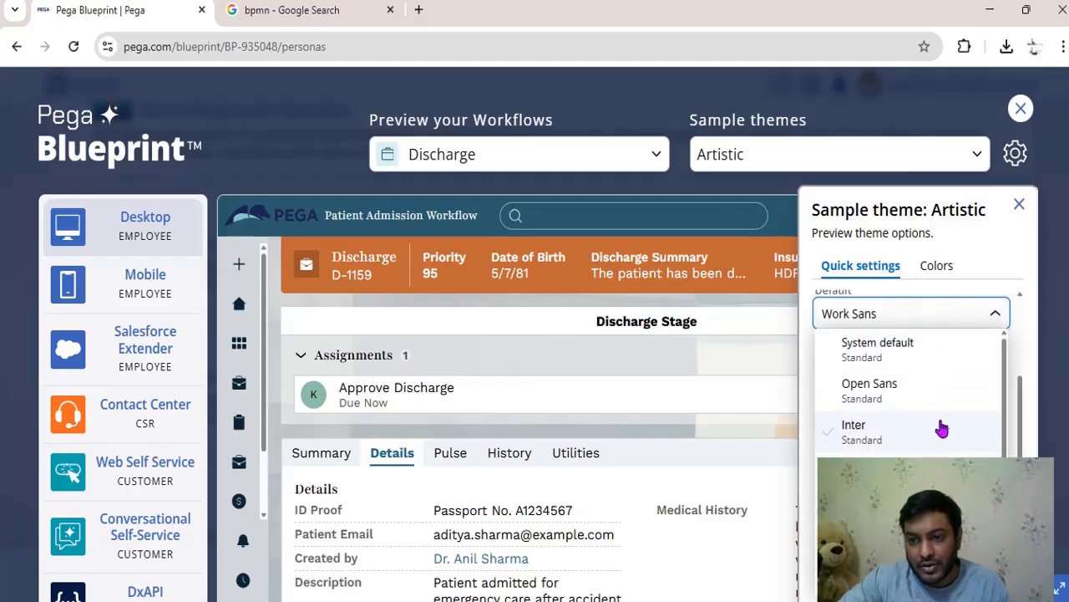
{"action": "left_click", "coordinate": [940, 435]}
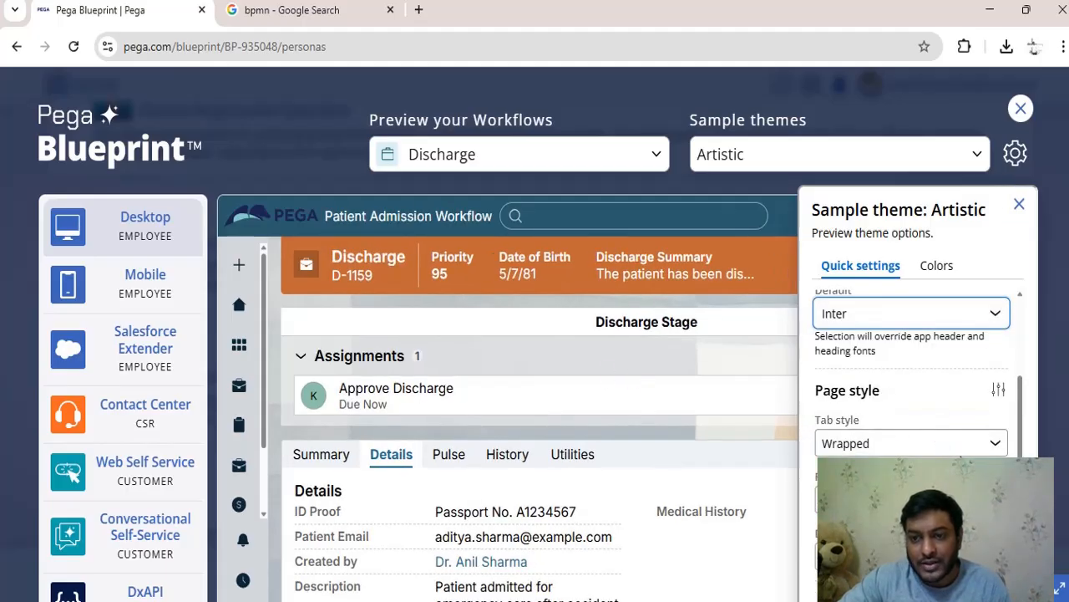
Try the Block tab style in the theme's page style settings and restore the Wrapped style.
{"action": "left_click", "coordinate": [991, 446]}
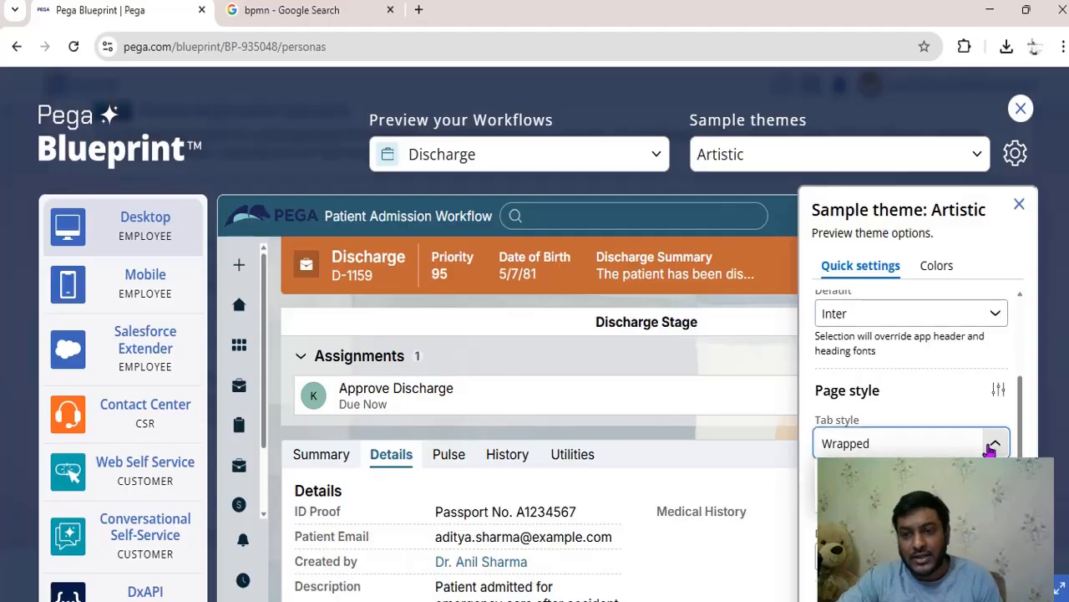
{"action": "left_click", "coordinate": [910, 484]}
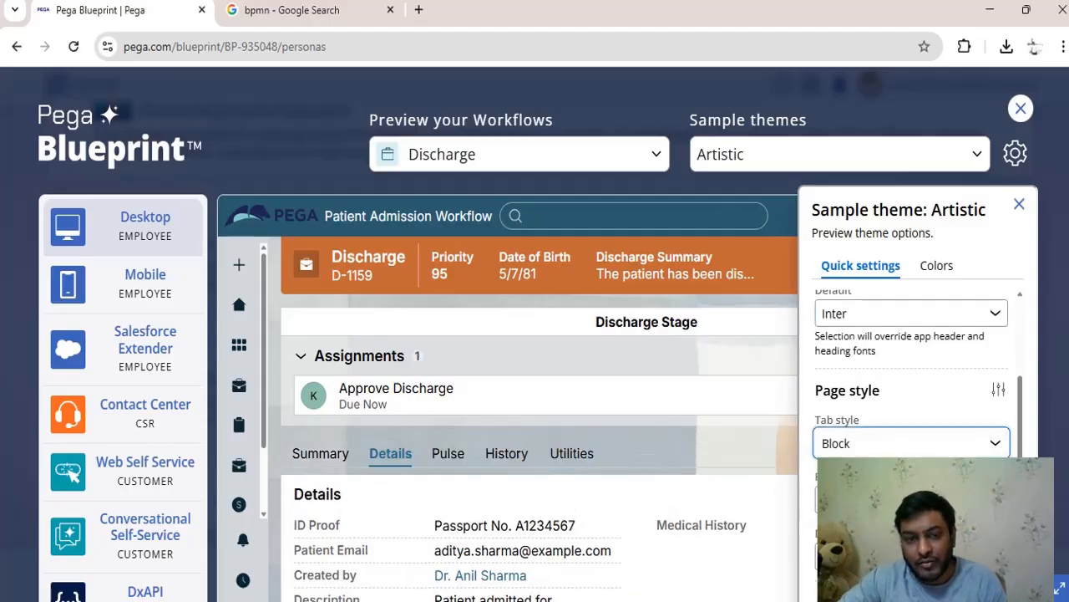
{"action": "left_click", "coordinate": [976, 447]}
{"action": "left_click", "coordinate": [928, 500]}
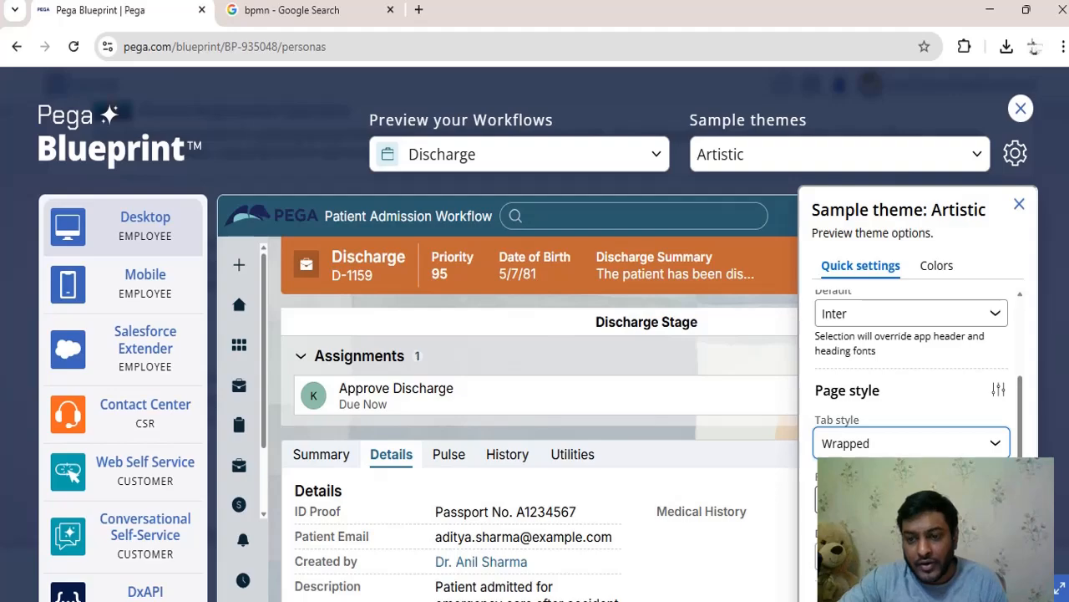
Try a tighter spacing of the detail fields in the page style settings and restore the previous spacing.
{"action": "left_click", "coordinate": [919, 499]}
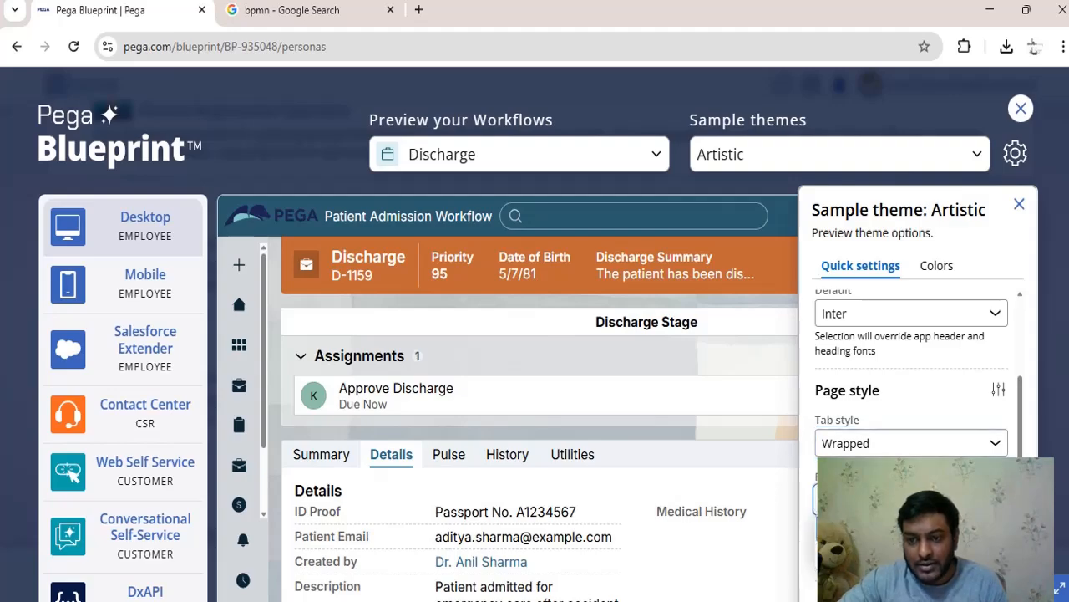
{"action": "left_click", "coordinate": [886, 528]}
{"action": "left_click", "coordinate": [885, 499]}
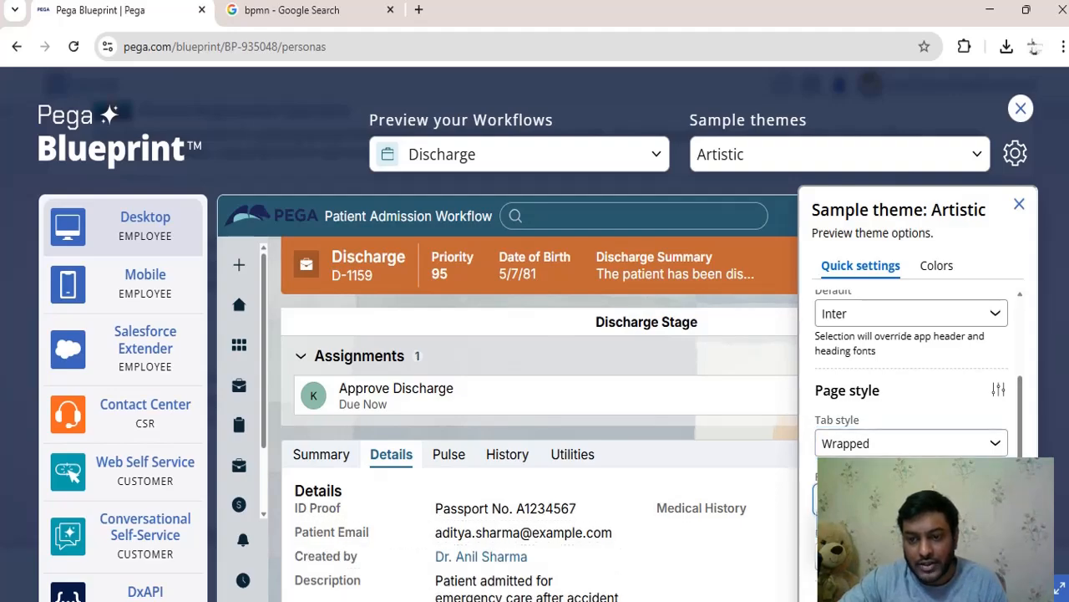
{"action": "left_click", "coordinate": [885, 551]}
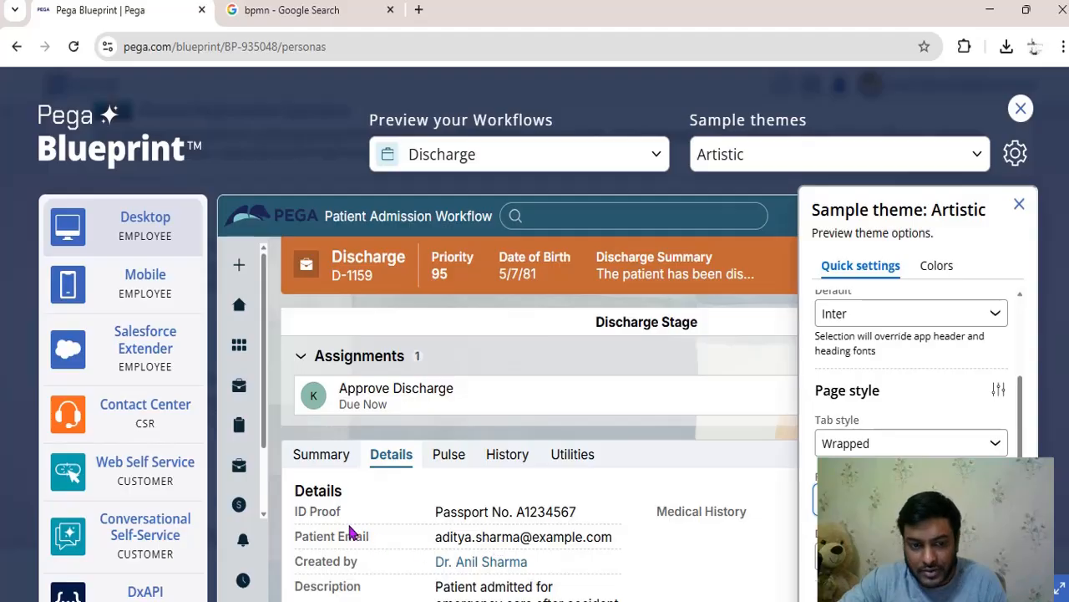
Try the field value list style without separators in the theme's page style settings and restore Separators.
{"action": "scroll", "coordinate": [557, 485], "scroll_direction": "down", "scroll_amount": 2}
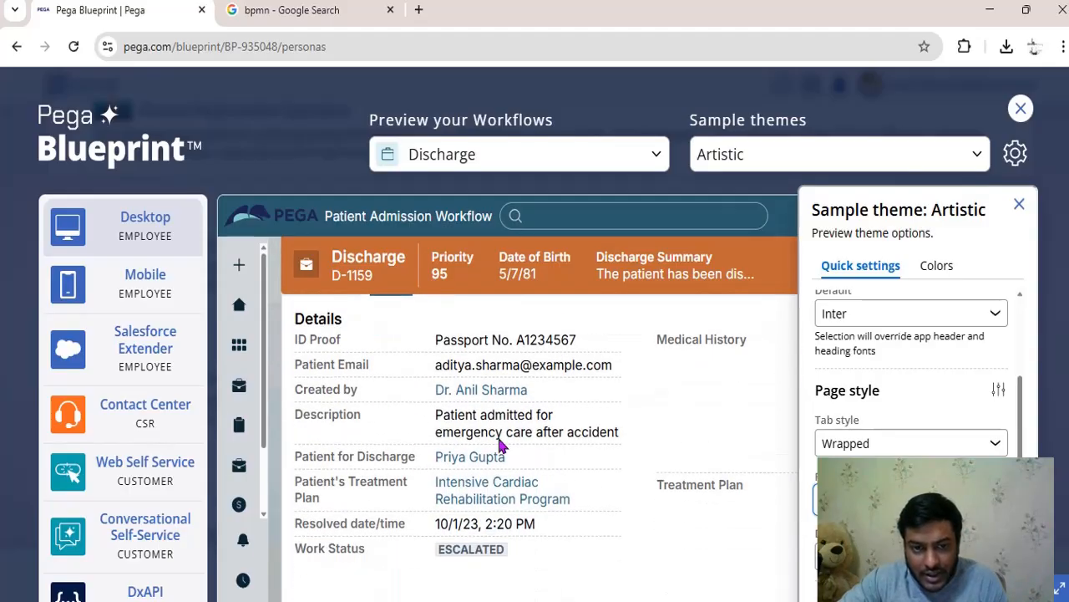
{"action": "left_click", "coordinate": [885, 499]}
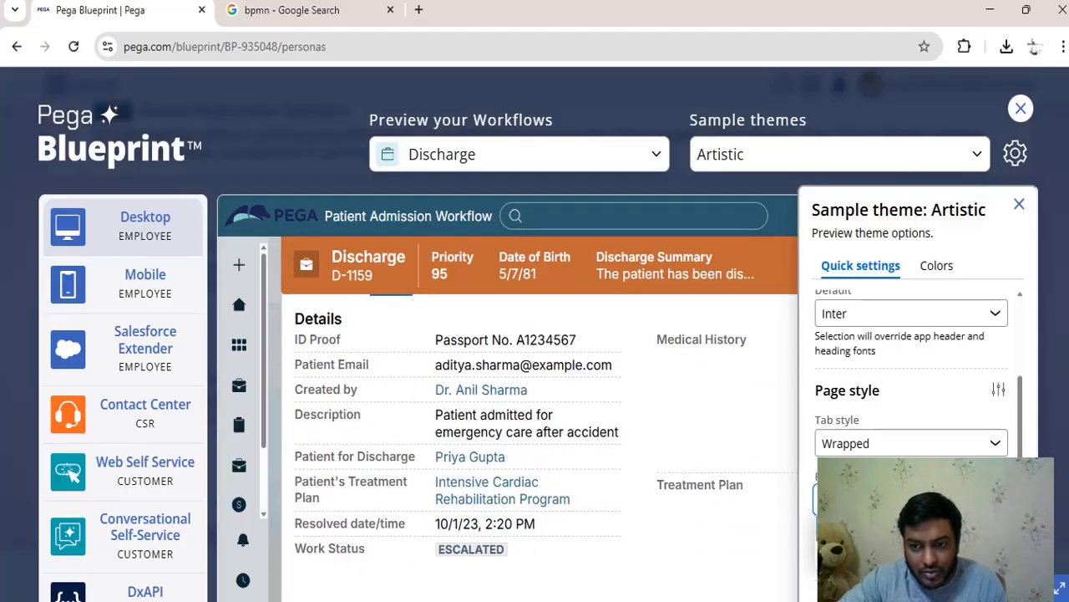
{"action": "left_click", "coordinate": [886, 528]}
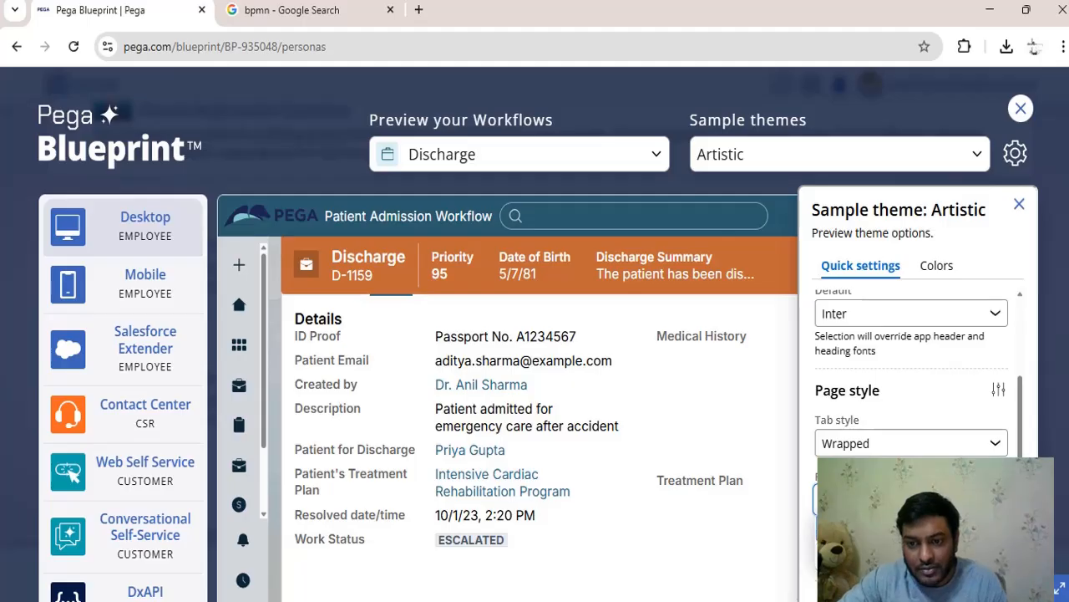
{"action": "left_click", "coordinate": [886, 528]}
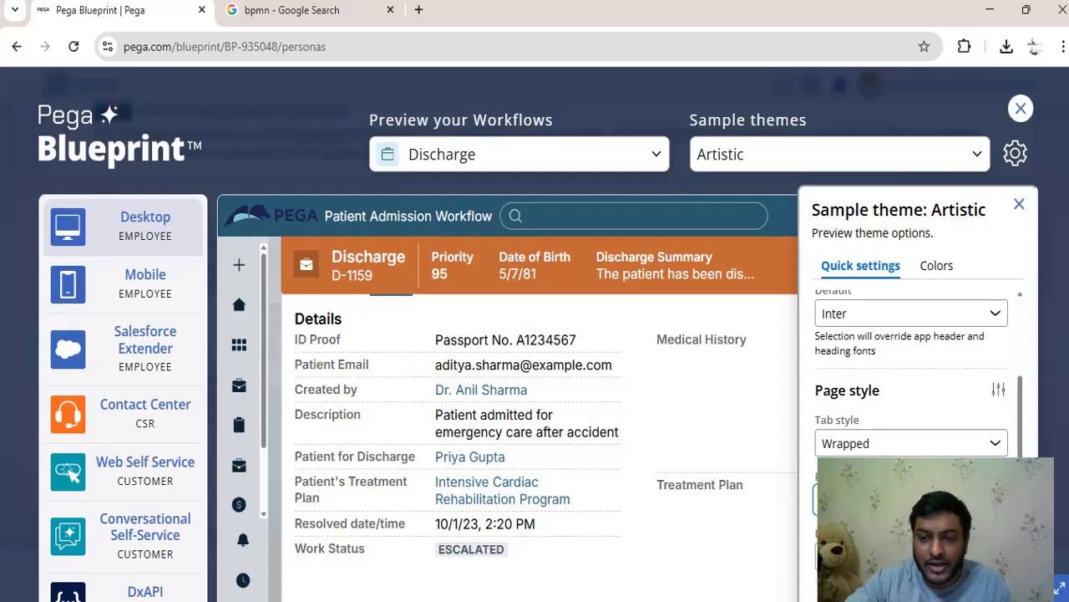
Compare the default page layout options in the theme's page style settings and apply Connected.
{"action": "scroll", "coordinate": [910, 376], "scroll_direction": "down", "scroll_amount": 1}
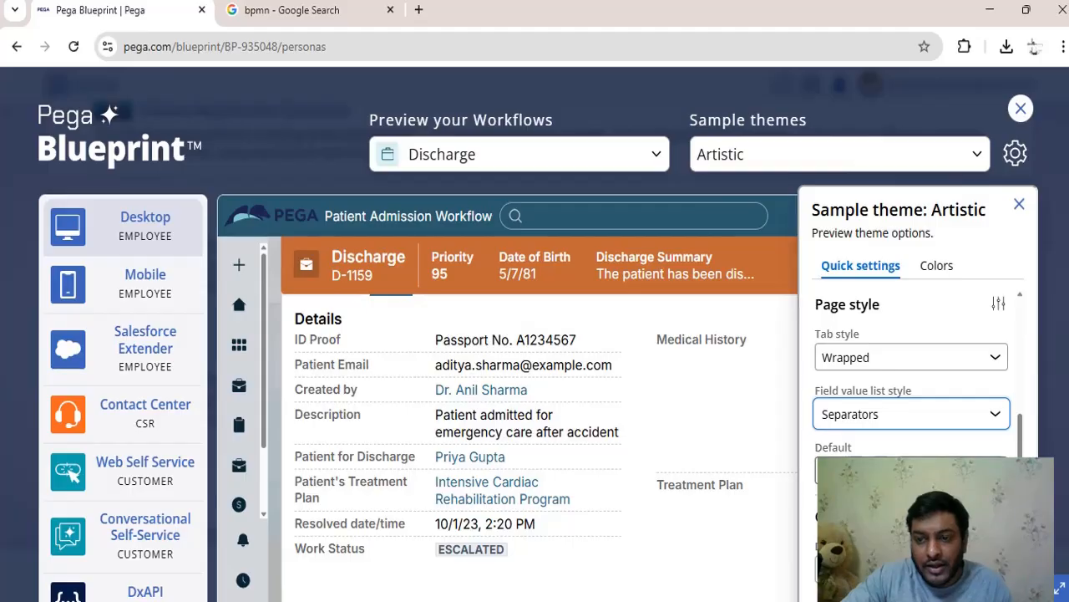
{"action": "left_click", "coordinate": [911, 470]}
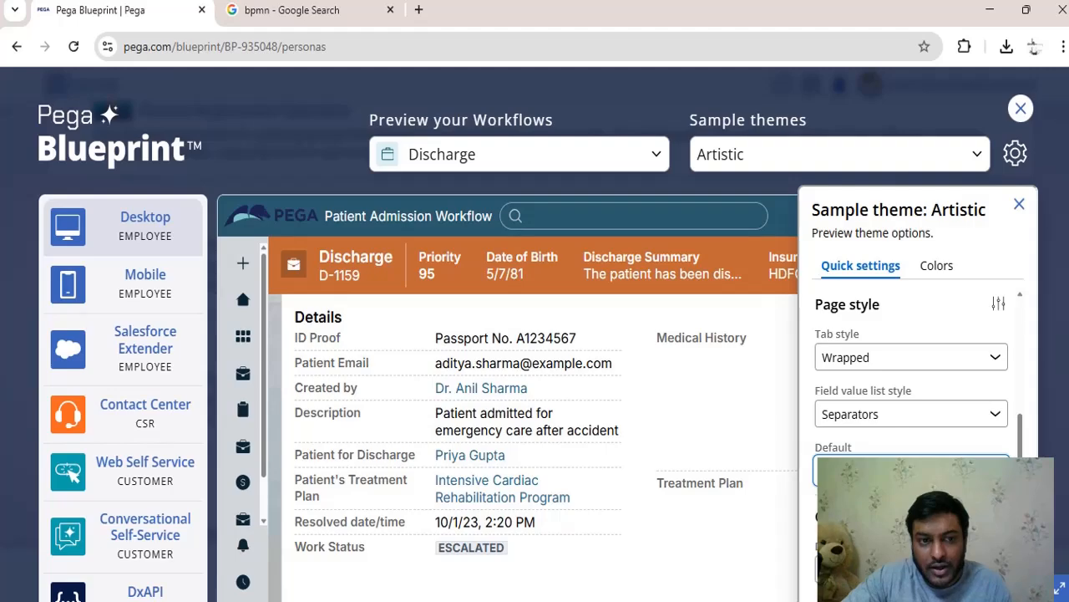
{"action": "left_click", "coordinate": [911, 470]}
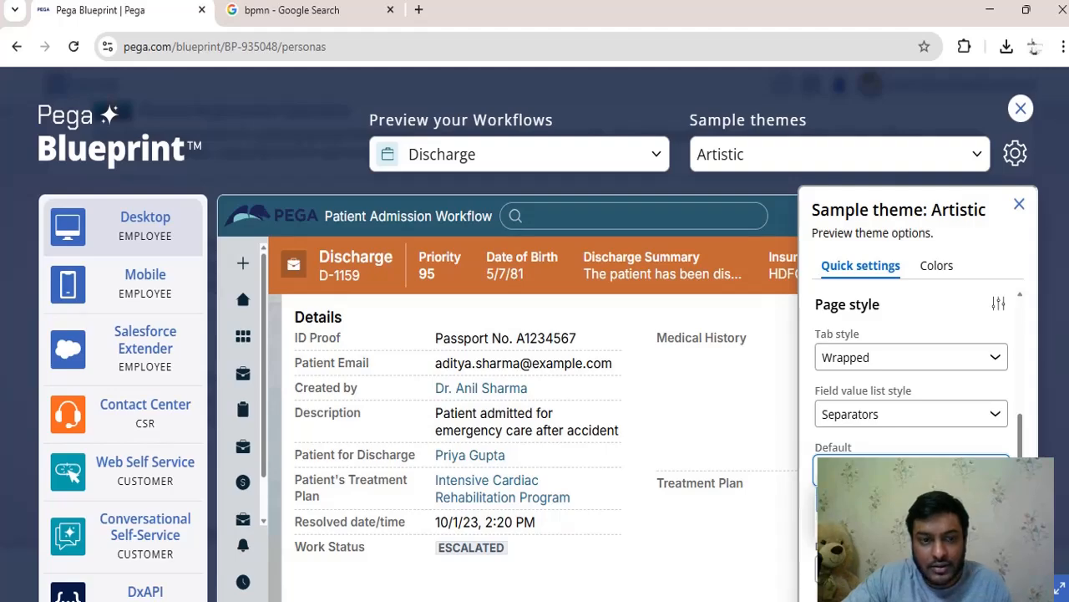
{"action": "left_click", "coordinate": [911, 502]}
{"action": "left_click", "coordinate": [911, 471]}
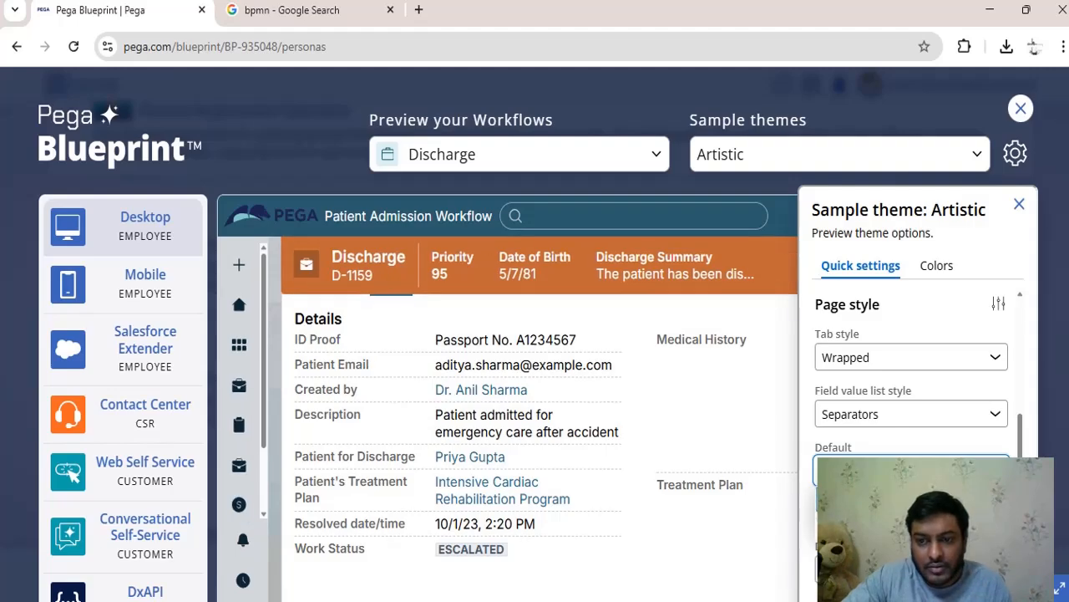
{"action": "left_click", "coordinate": [911, 510]}
Set the theme's default corner size to Extra large.
{"action": "scroll", "coordinate": [911, 501], "scroll_direction": "down", "scroll_amount": 1}
{"action": "left_click", "coordinate": [910, 489]}
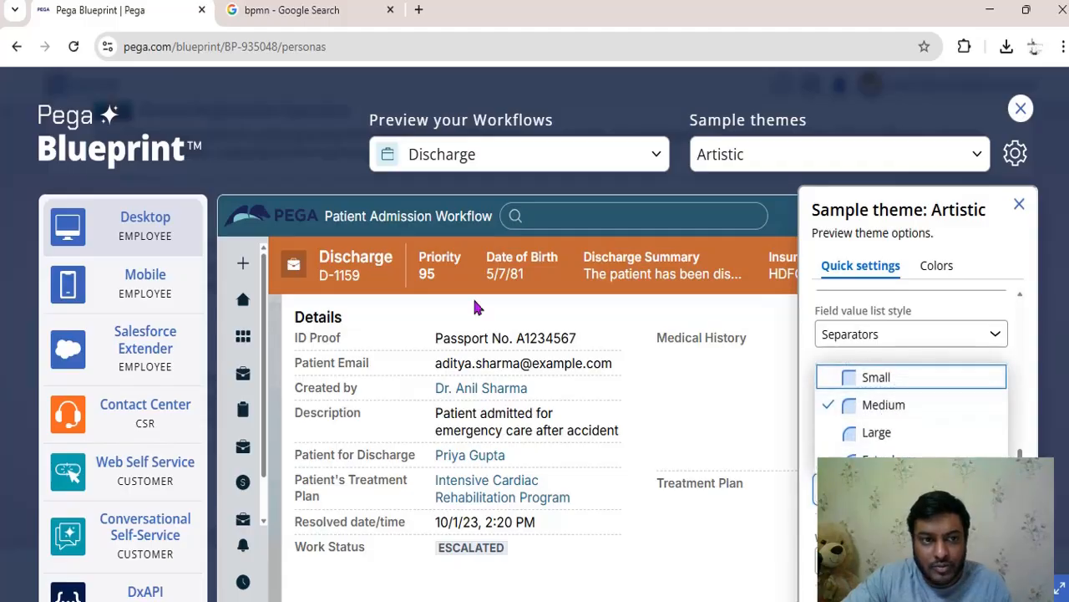
{"action": "left_click", "coordinate": [902, 461]}
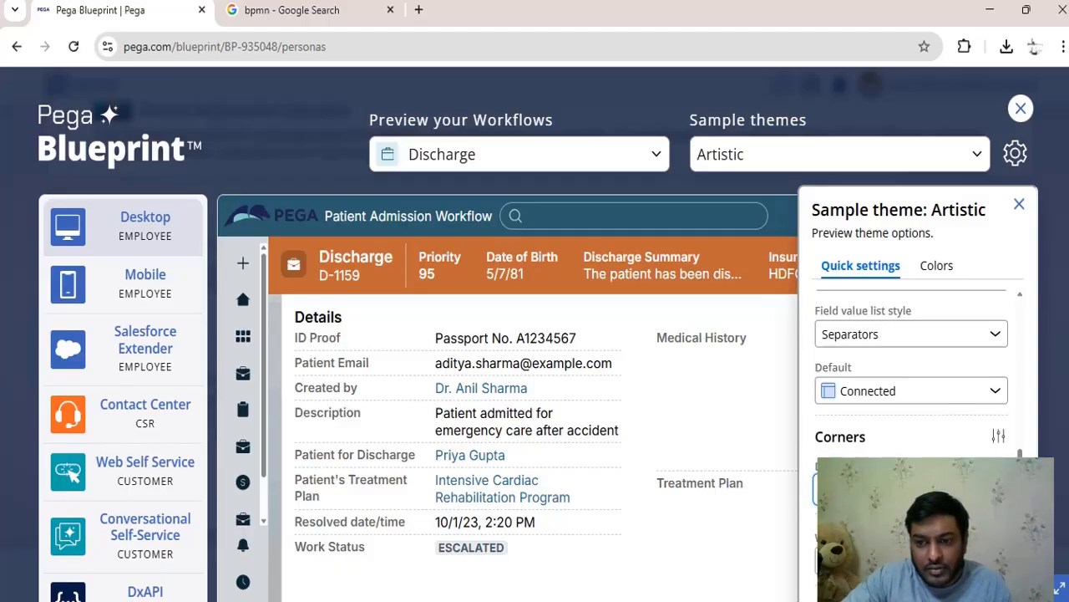
Compare the theme's spacing options, including Condensed and Standard, and apply the roomiest spacing.
{"action": "scroll", "coordinate": [910, 502], "scroll_direction": "down", "scroll_amount": 1}
{"action": "left_click", "coordinate": [910, 501]}
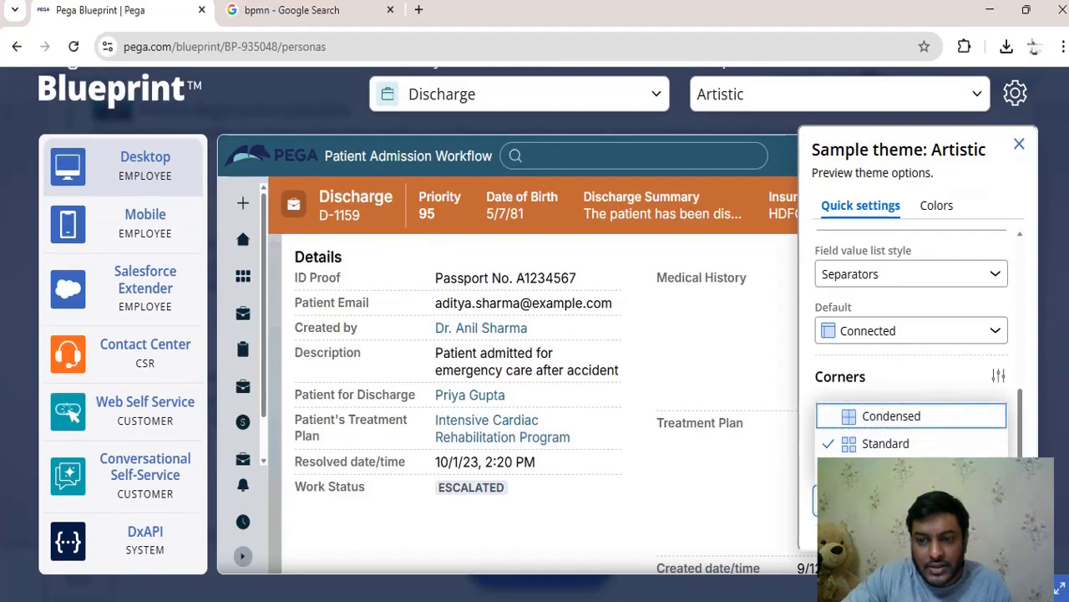
{"action": "left_click", "coordinate": [911, 472]}
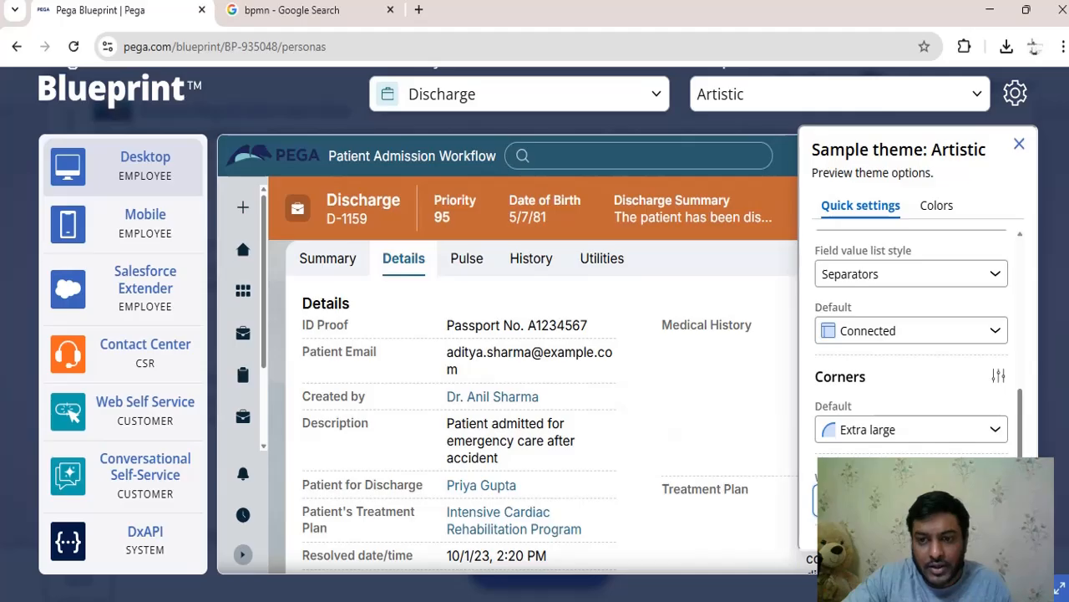
{"action": "left_click", "coordinate": [911, 501]}
{"action": "left_click", "coordinate": [899, 449]}
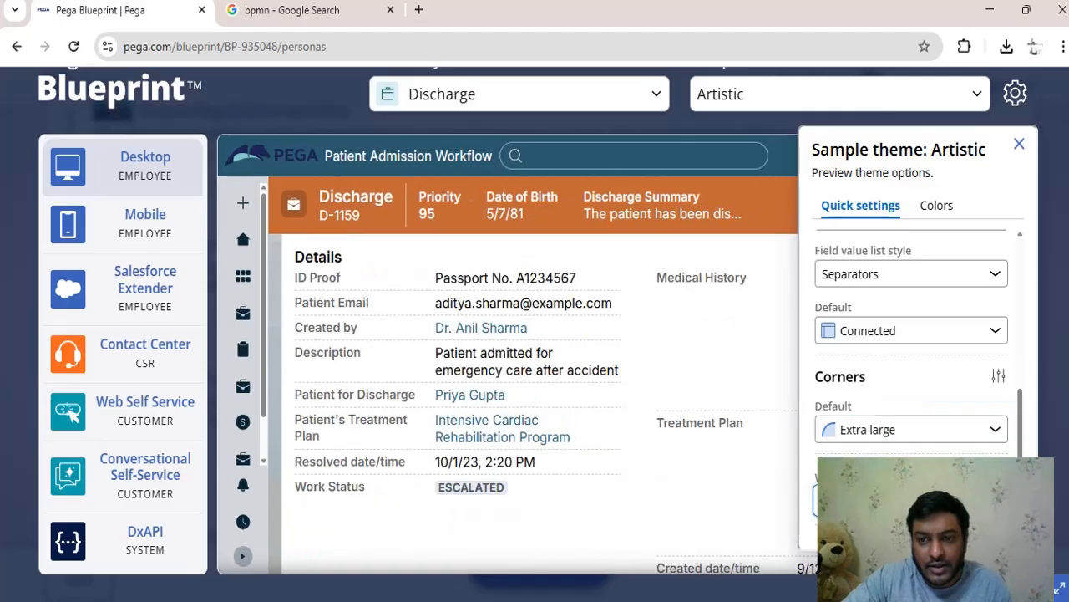
{"action": "left_click", "coordinate": [911, 501]}
{"action": "left_click", "coordinate": [914, 415]}
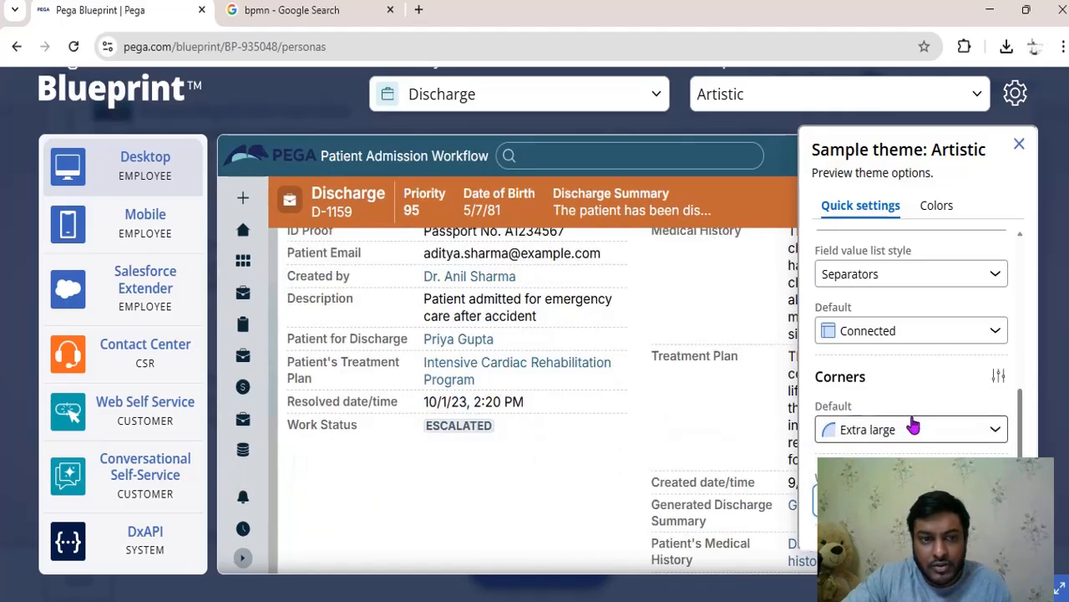
{"action": "left_click", "coordinate": [910, 501]}
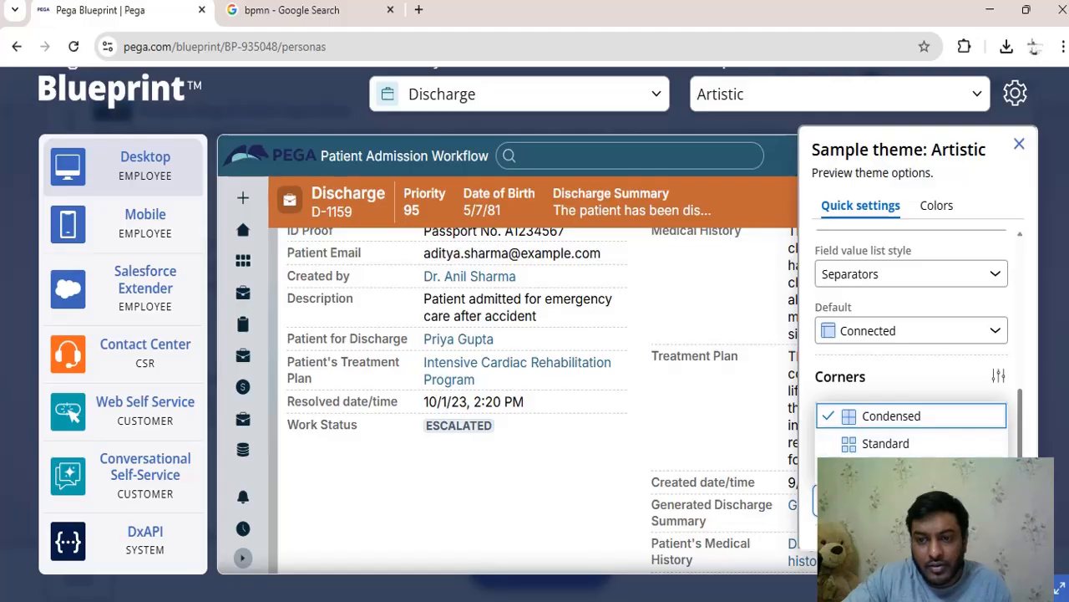
{"action": "left_click", "coordinate": [886, 443]}
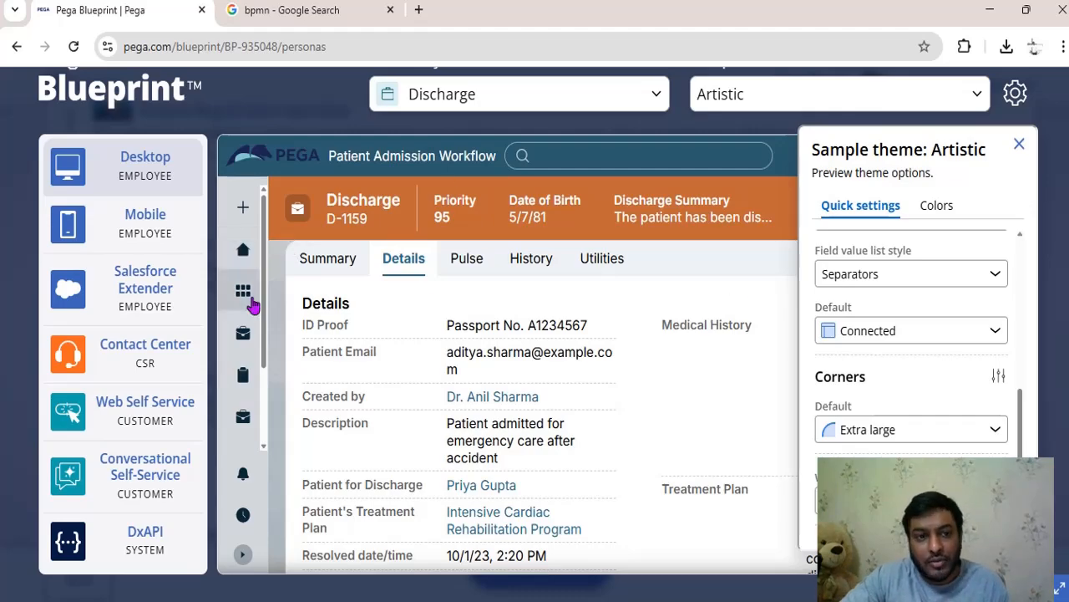
Close the theme options and review the Home and Dashboard pages of the previewed app.
{"action": "left_click", "coordinate": [243, 252]}
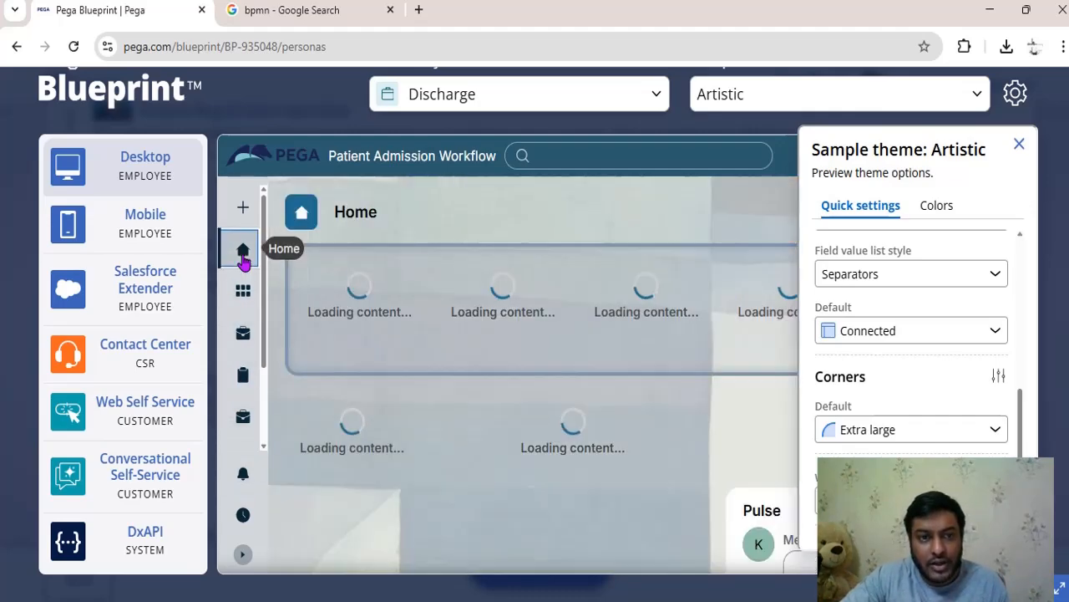
{"action": "left_click", "coordinate": [1018, 145]}
{"action": "scroll", "coordinate": [711, 405], "scroll_direction": "down", "scroll_amount": 5}
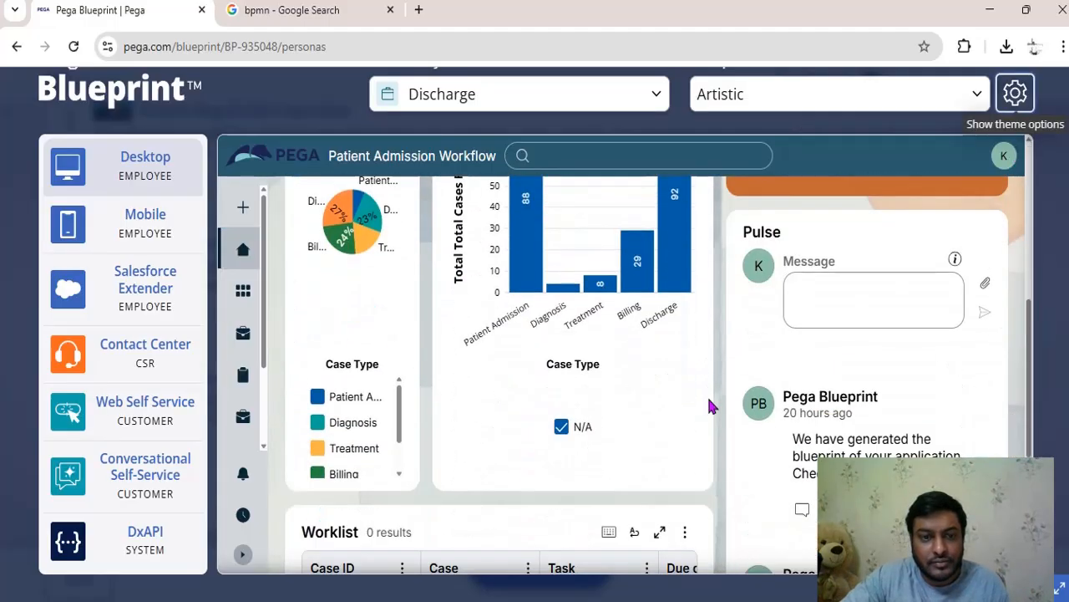
{"action": "scroll", "coordinate": [710, 405], "scroll_direction": "down", "scroll_amount": 3}
{"action": "left_click", "coordinate": [244, 290]}
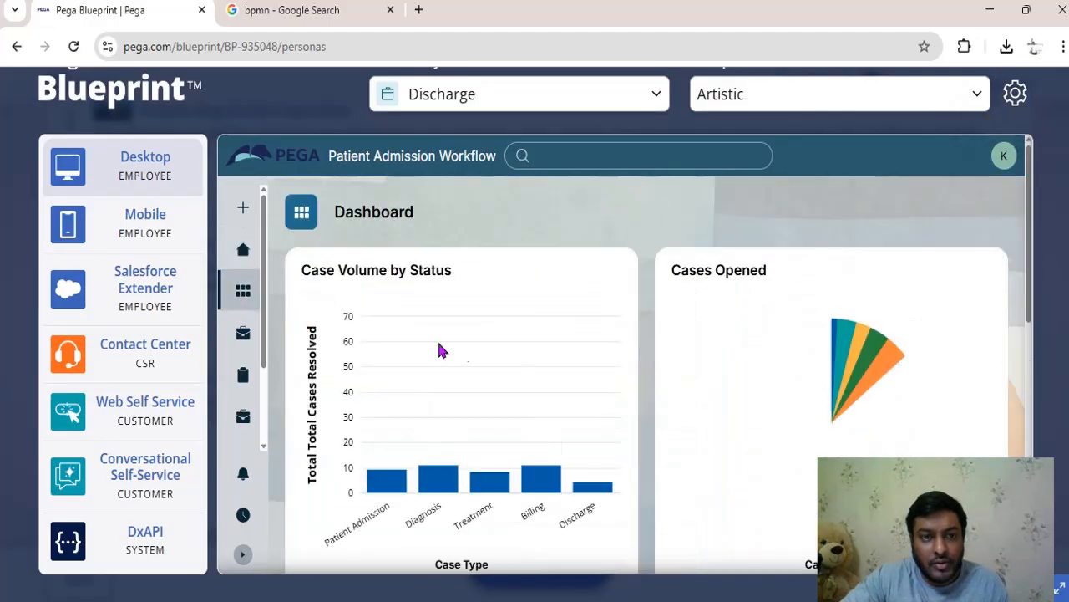
{"action": "scroll", "coordinate": [725, 414], "scroll_direction": "down", "scroll_amount": 3}
View the Patient Admission, Diagnosis and Treatment case lists, trying the full-screen view on the Patient Admission list.
{"action": "left_click", "coordinate": [243, 335]}
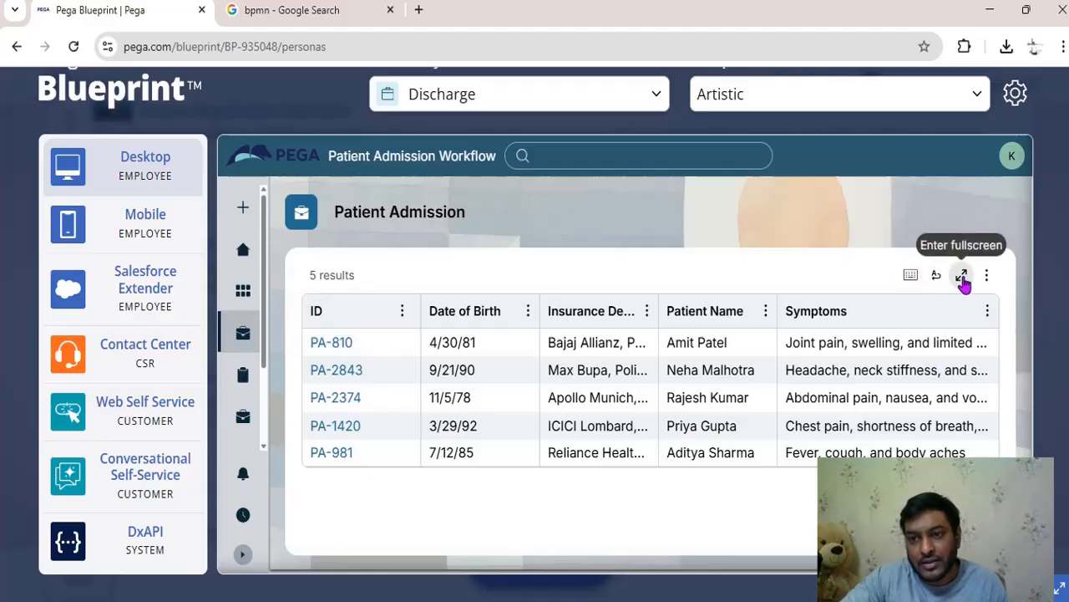
{"action": "left_click", "coordinate": [963, 282]}
{"action": "left_click", "coordinate": [977, 165]}
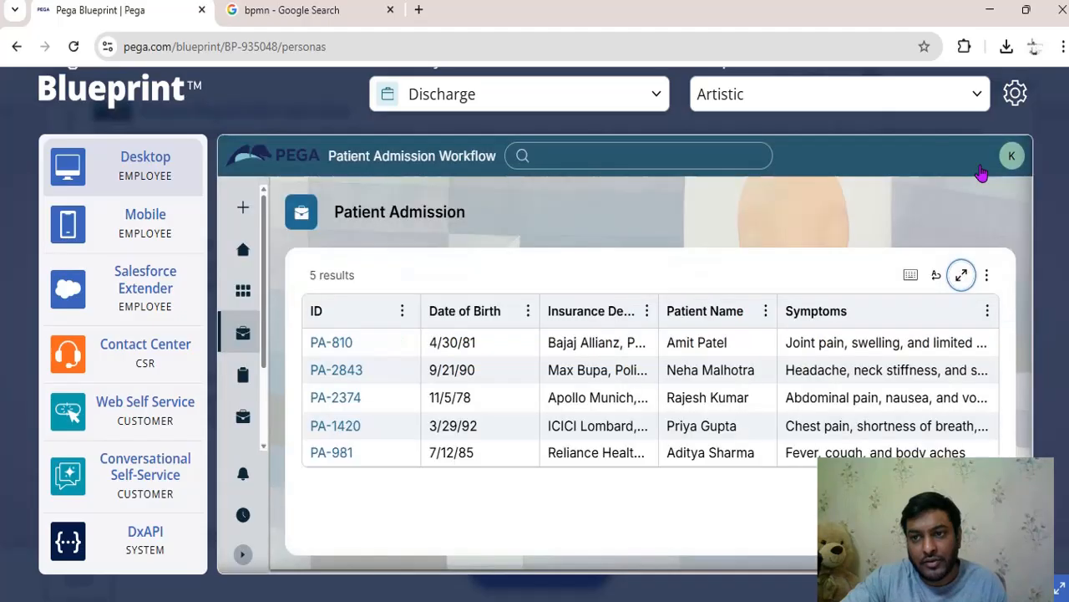
{"action": "left_click", "coordinate": [243, 375]}
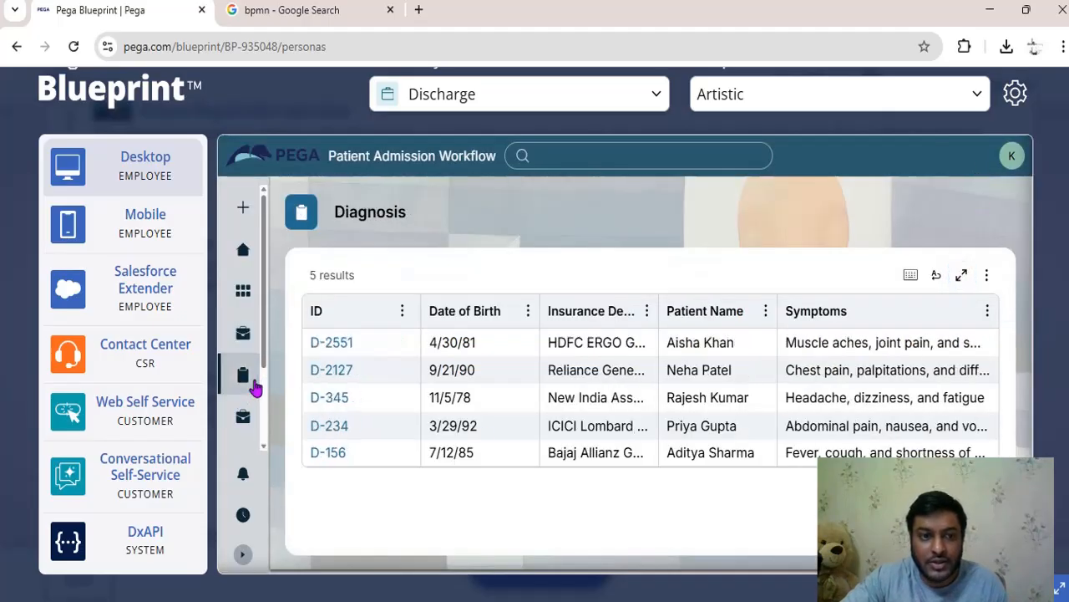
{"action": "left_click", "coordinate": [244, 425]}
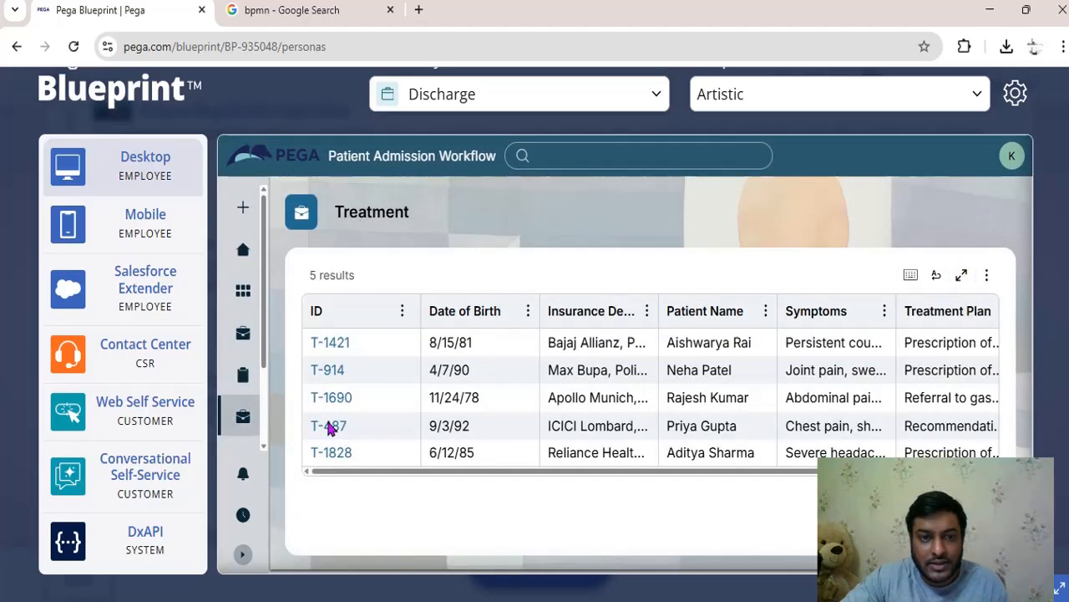
View the Notifications and Recents lists of the previewed app and return to the Treatment page.
{"action": "left_click", "coordinate": [243, 475]}
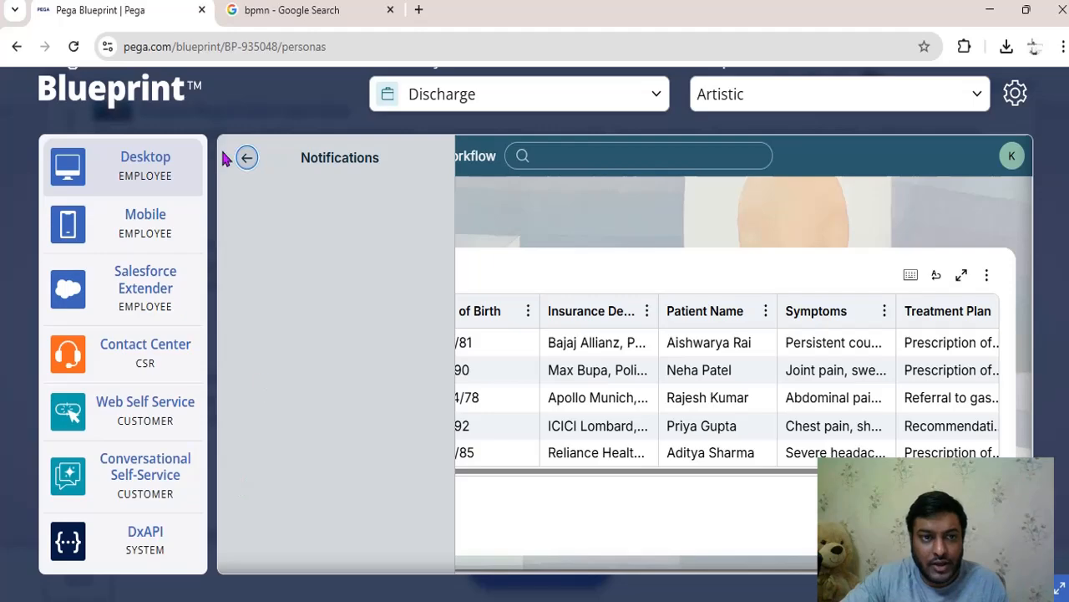
{"action": "left_click", "coordinate": [253, 161]}
{"action": "left_click", "coordinate": [243, 514]}
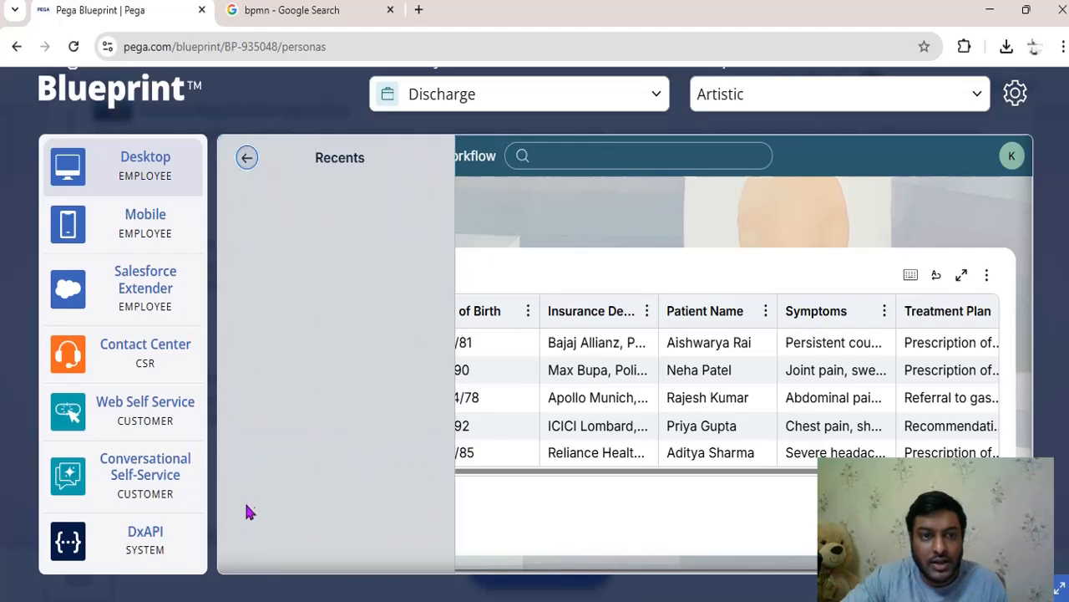
{"action": "left_click", "coordinate": [247, 158]}
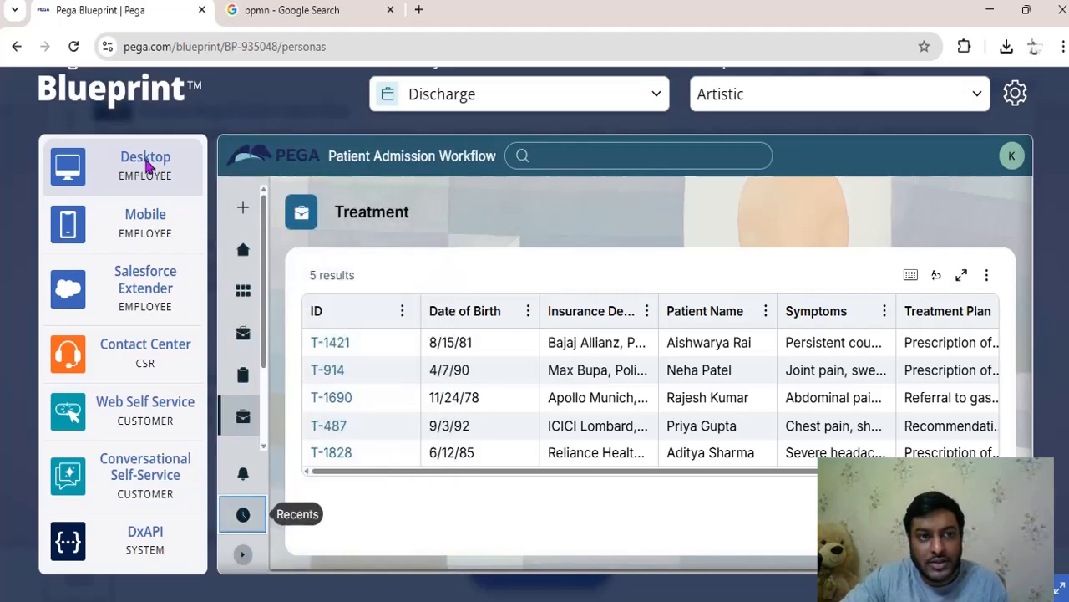
Preview the Discharge workflow in the Mobile and Salesforce Extender channels.
{"action": "left_click", "coordinate": [140, 238]}
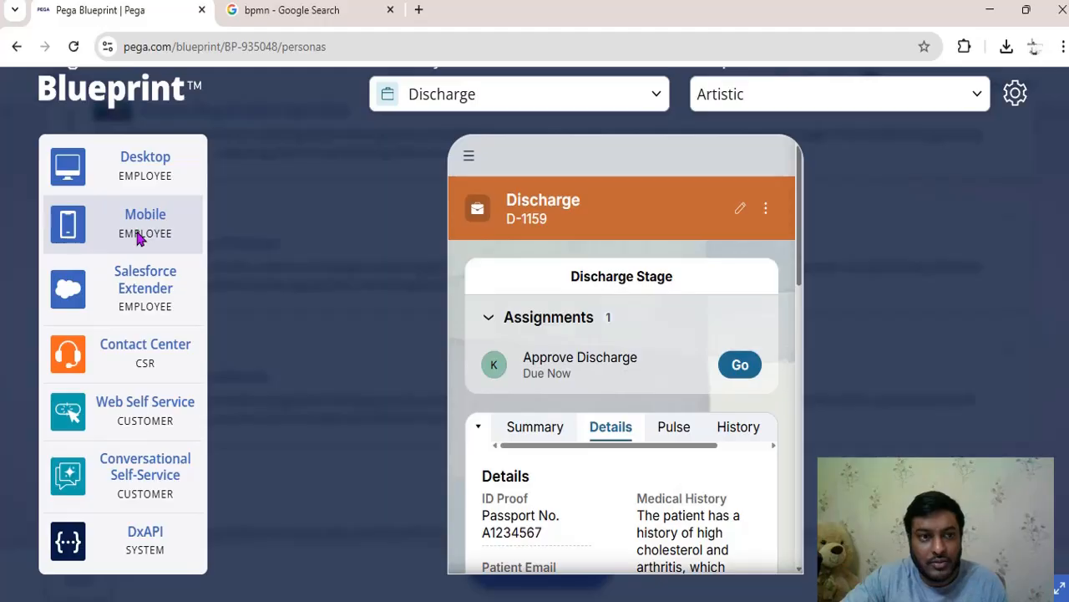
{"action": "scroll", "coordinate": [655, 347], "scroll_direction": "down", "scroll_amount": 5}
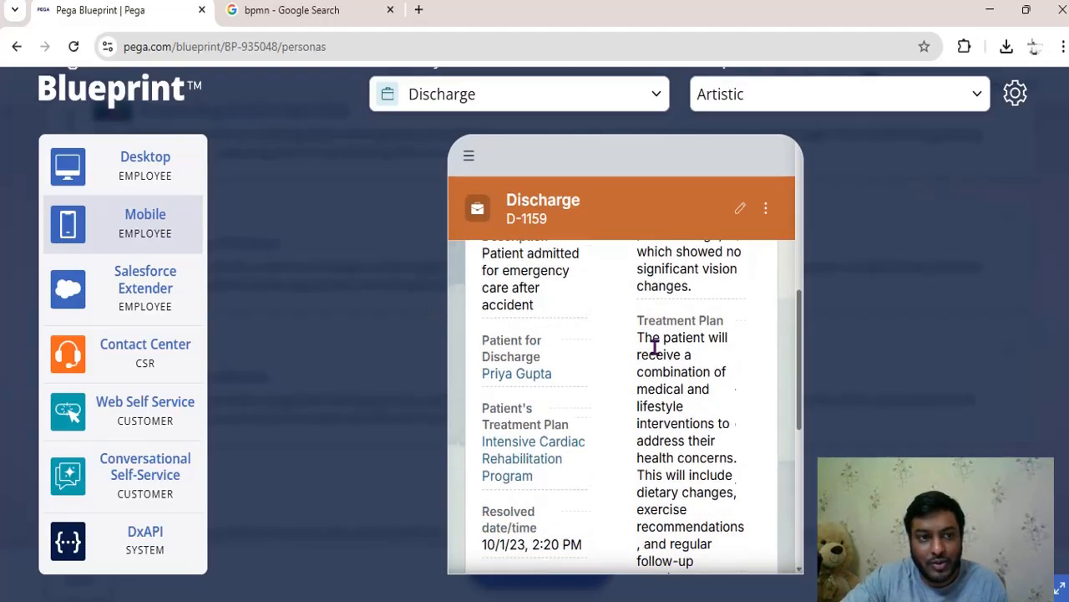
{"action": "scroll", "coordinate": [654, 347], "scroll_direction": "down", "scroll_amount": 3}
{"action": "left_click", "coordinate": [137, 299]}
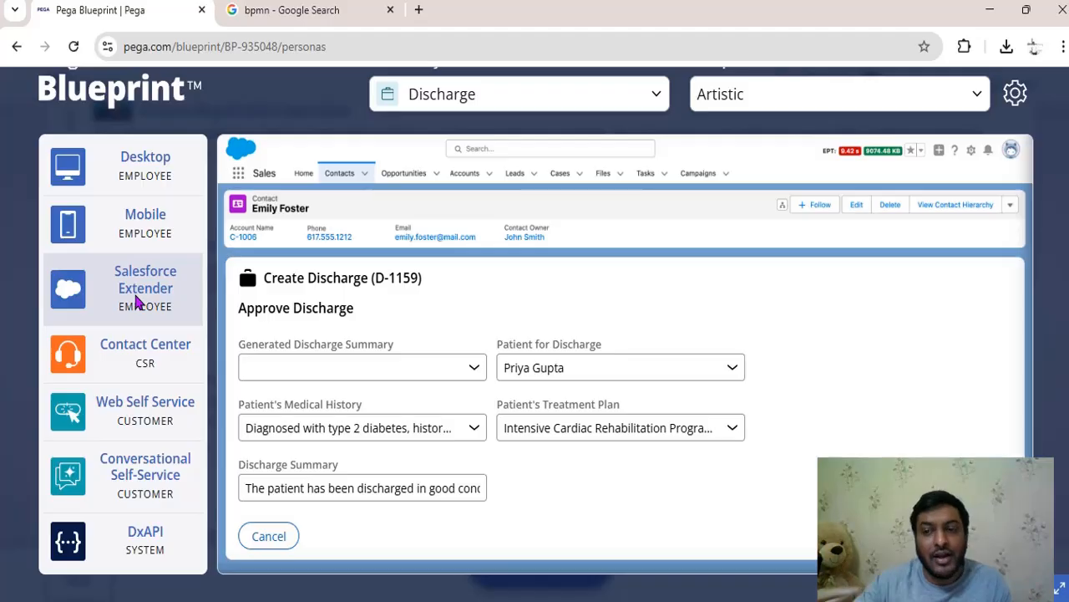
Preview the Discharge workflow in the Contact Center channel, declining the incoming call and reviewing the approval form and patient details.
{"action": "left_click", "coordinate": [142, 378]}
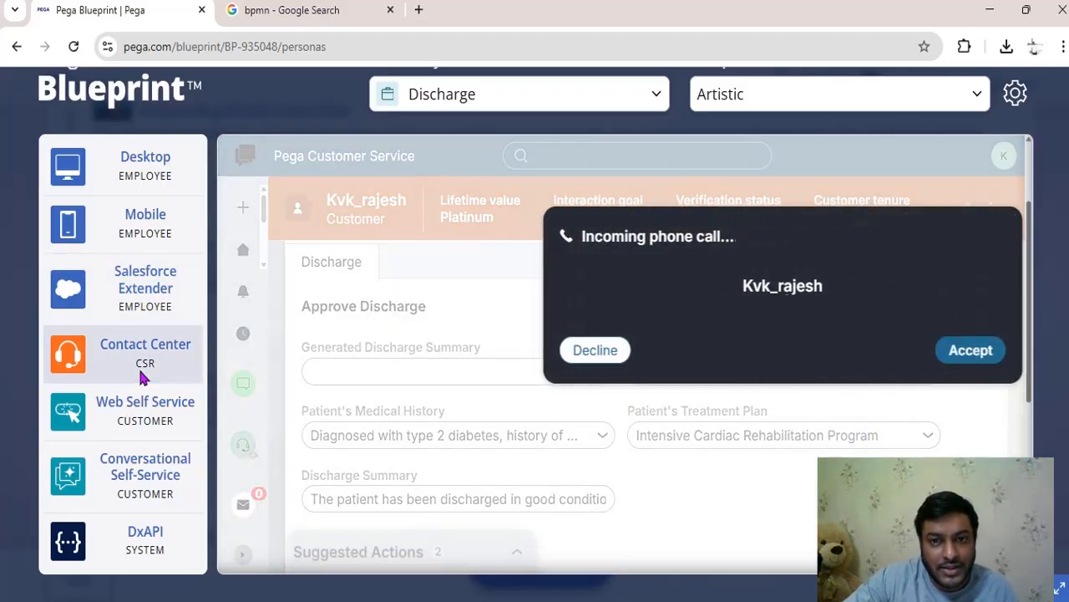
{"action": "left_click", "coordinate": [575, 350]}
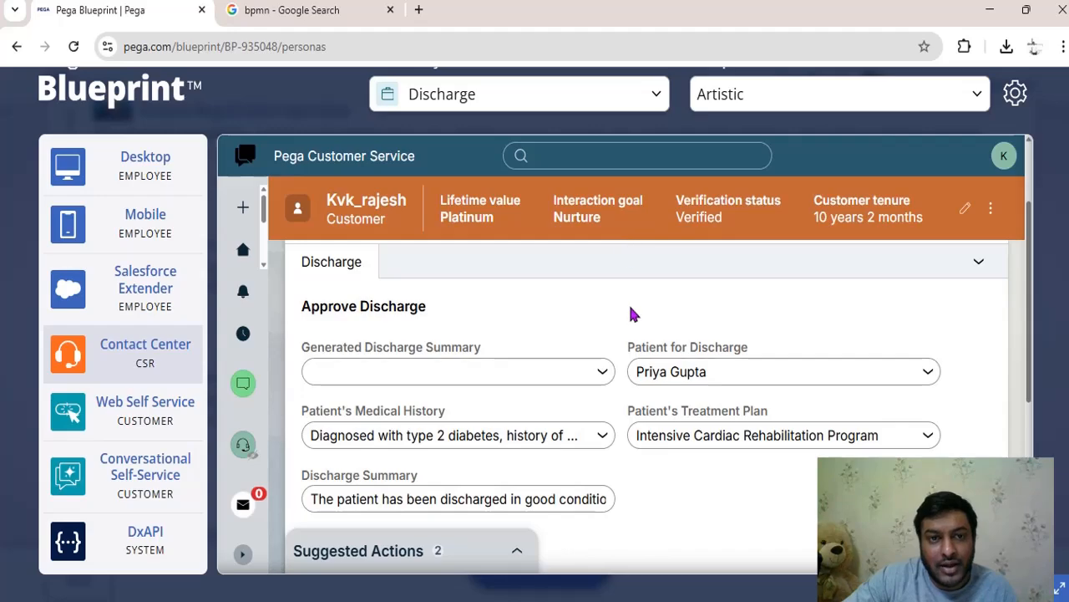
{"action": "scroll", "coordinate": [631, 312], "scroll_direction": "down", "scroll_amount": 2}
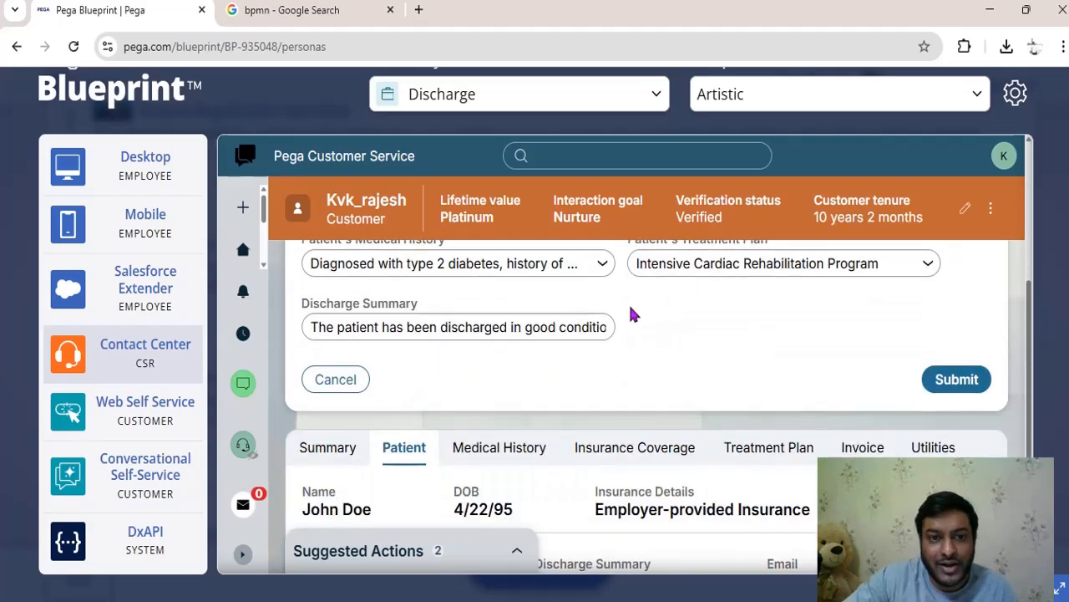
{"action": "scroll", "coordinate": [632, 314], "scroll_direction": "down", "scroll_amount": 2}
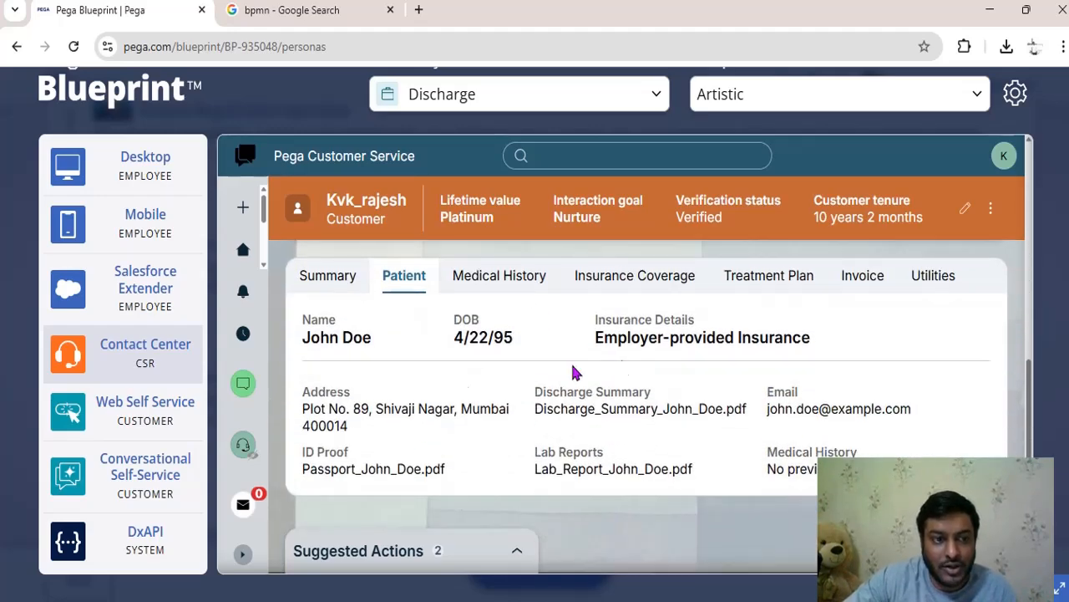
Preview the Discharge workflow in the Web Self Service channel, cancel its approval form, and open the Conversational Self-Service channel preview.
{"action": "left_click", "coordinate": [151, 420]}
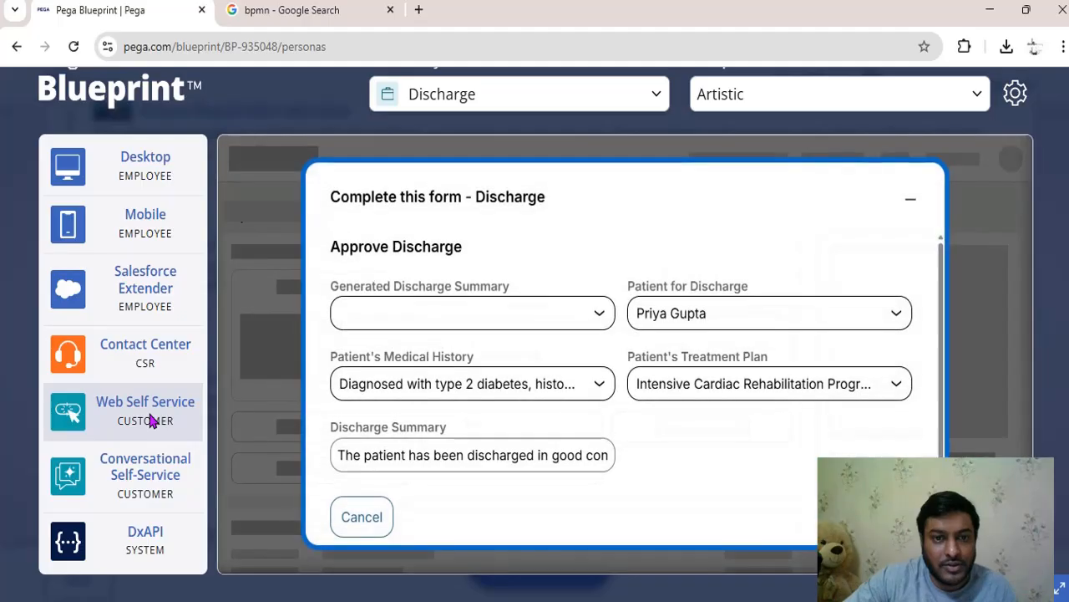
{"action": "scroll", "coordinate": [501, 468], "scroll_direction": "down", "scroll_amount": 1}
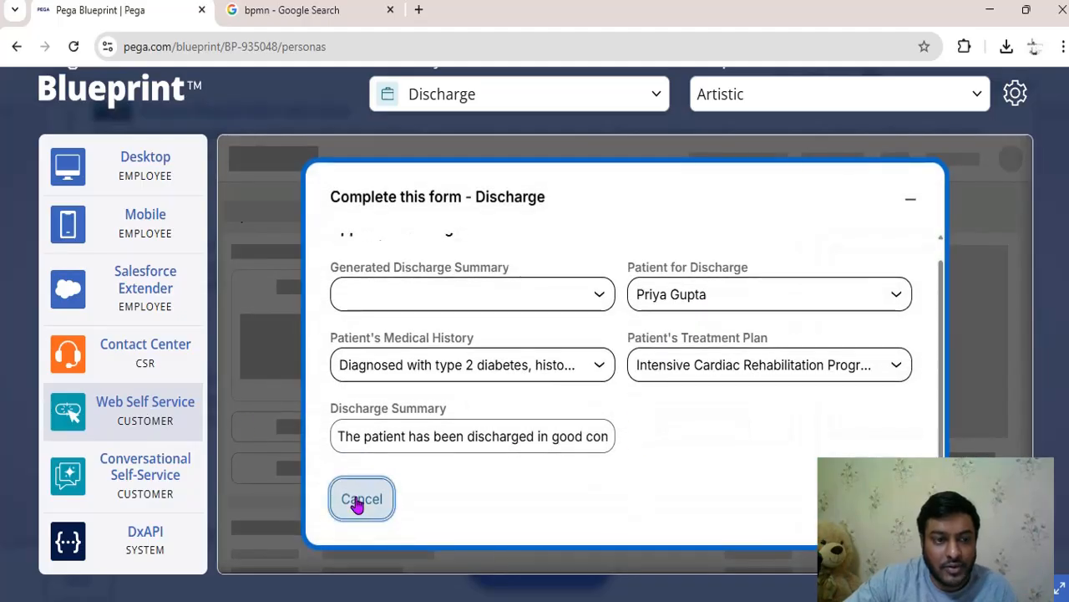
{"action": "left_click", "coordinate": [359, 505]}
{"action": "left_click", "coordinate": [117, 469]}
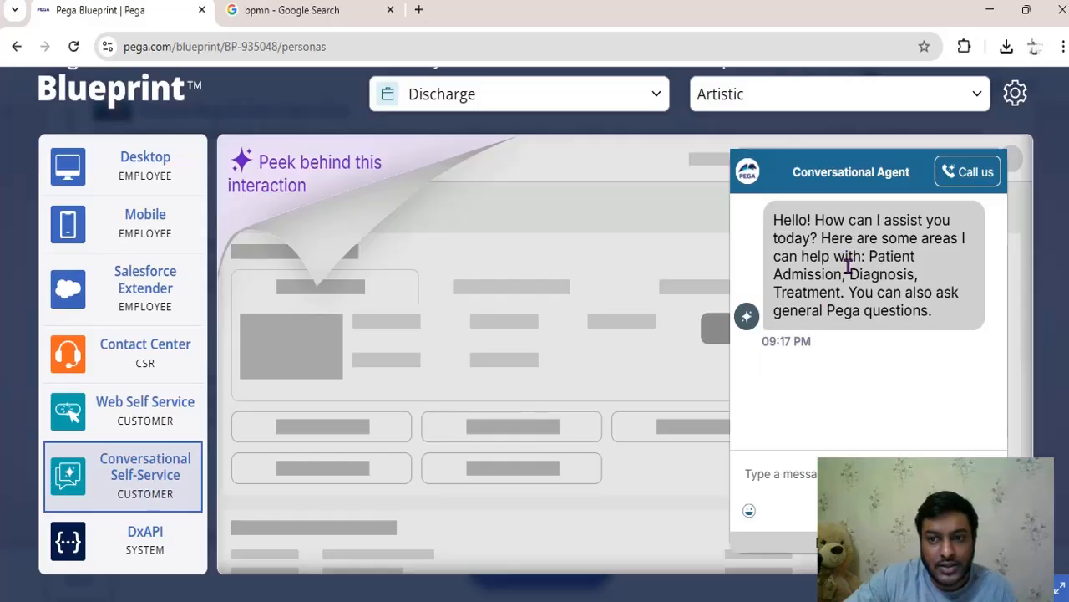
View the Discharge workflow's DxAPI channel and examine the parameters, request body and responses of the PATCH /Discharge/{id} endpoint.
{"action": "left_click", "coordinate": [159, 555]}
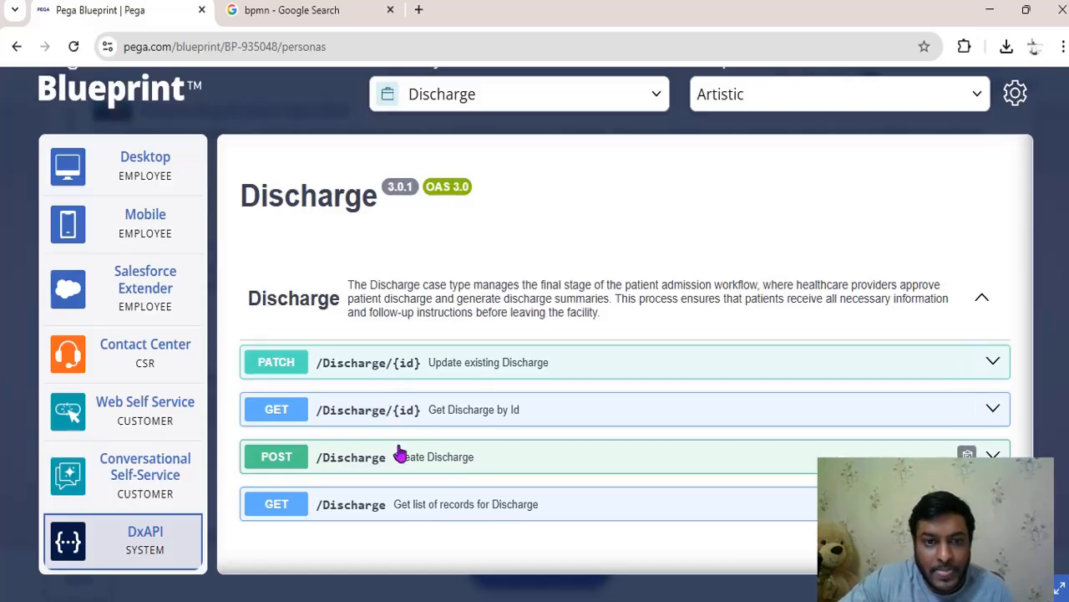
{"action": "left_click", "coordinate": [994, 364]}
{"action": "scroll", "coordinate": [660, 412], "scroll_direction": "down", "scroll_amount": 1}
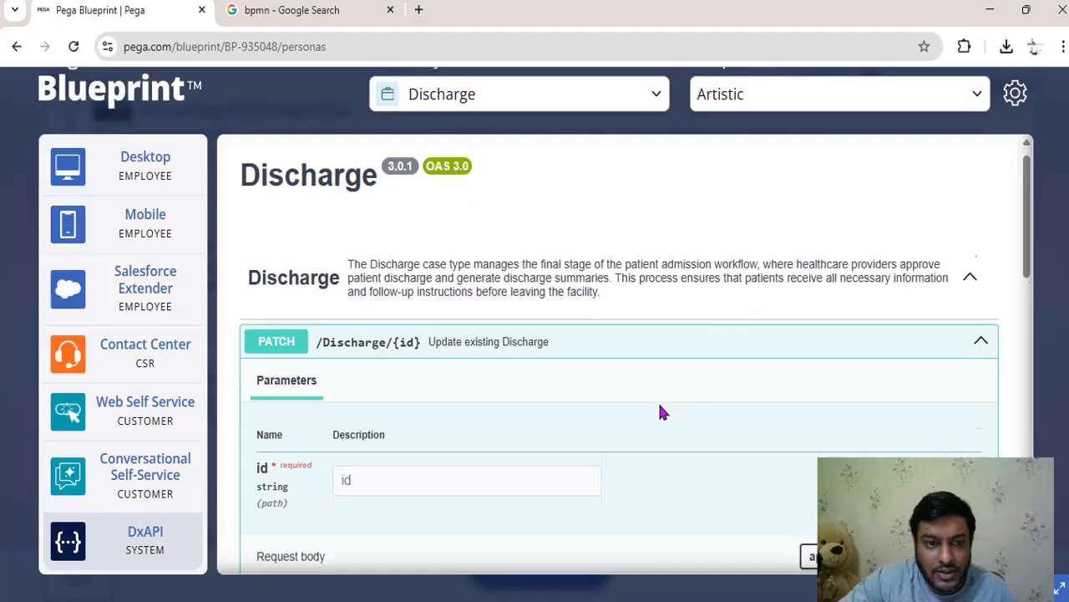
{"action": "scroll", "coordinate": [601, 410], "scroll_direction": "down", "scroll_amount": 4}
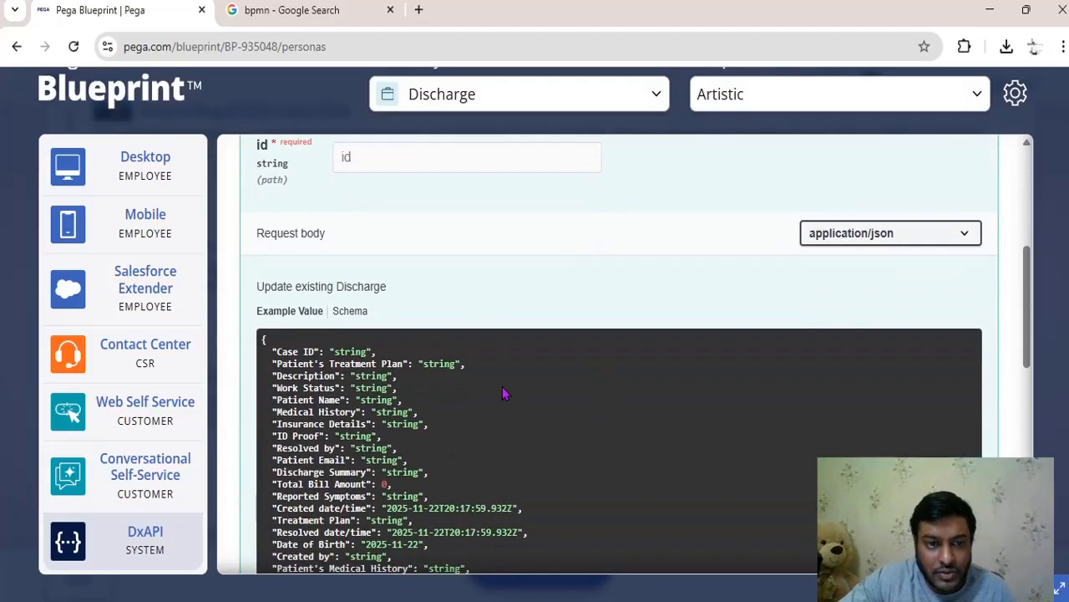
{"action": "scroll", "coordinate": [504, 392], "scroll_direction": "down", "scroll_amount": 2}
{"action": "scroll", "coordinate": [504, 393], "scroll_direction": "down", "scroll_amount": 3}
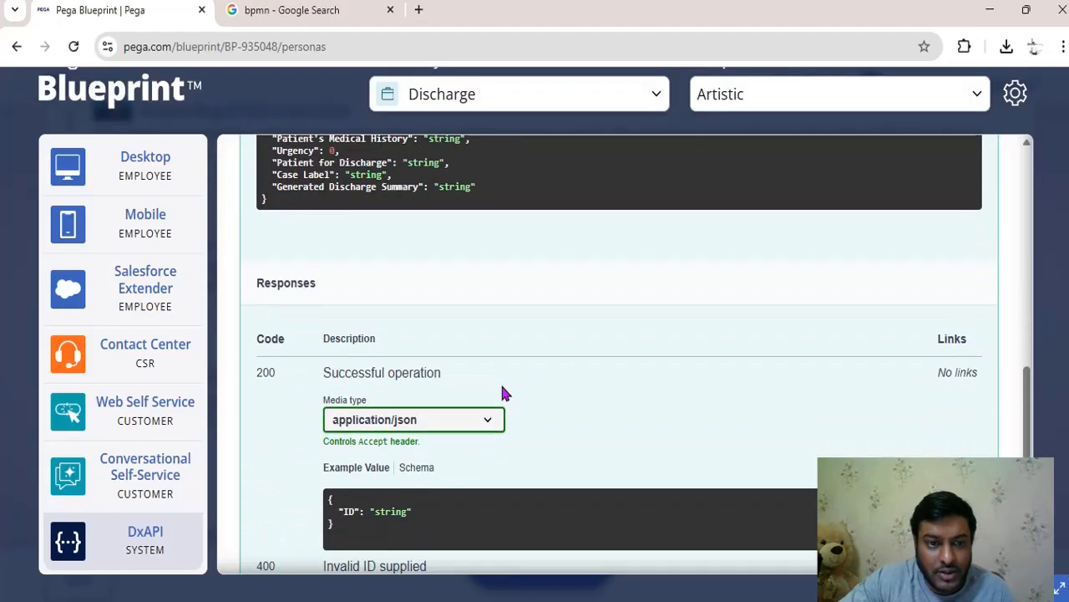
{"action": "scroll", "coordinate": [504, 393], "scroll_direction": "down", "scroll_amount": 2}
{"action": "scroll", "coordinate": [504, 393], "scroll_direction": "down", "scroll_amount": 1}
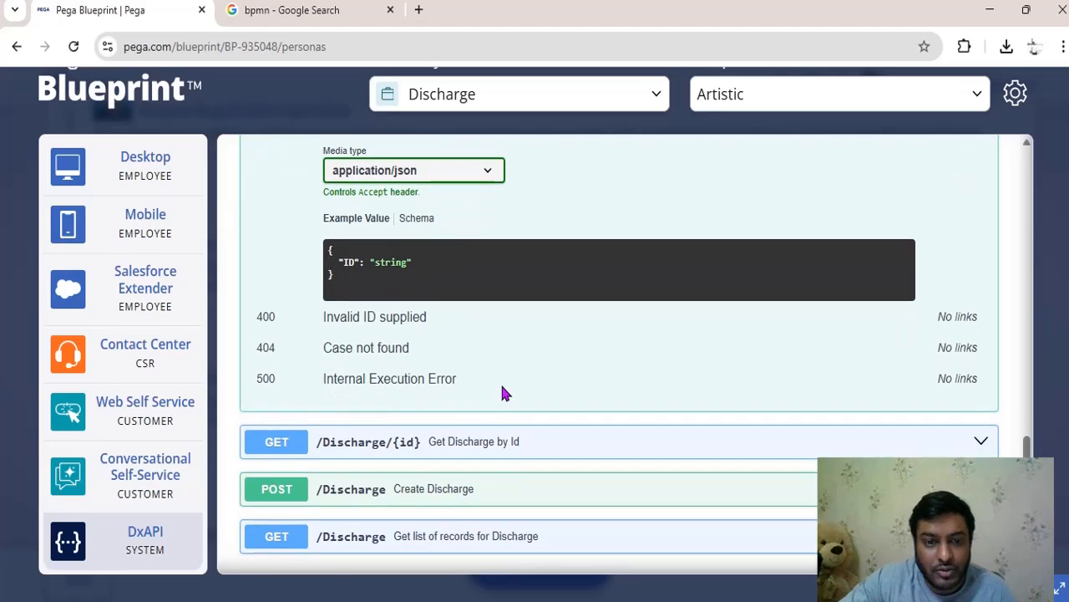
{"action": "scroll", "coordinate": [504, 394], "scroll_direction": "up", "scroll_amount": 12}
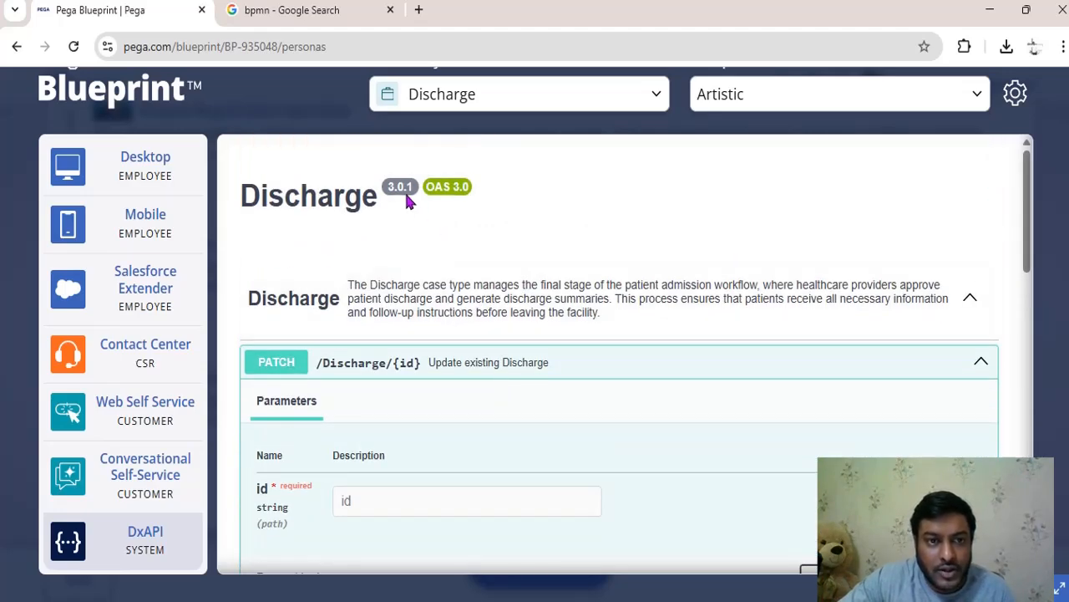
Collapse and re-expand the Discharge API section, and collapse the details of the PATCH /Discharge/{id} endpoint.
{"action": "left_click", "coordinate": [969, 299]}
{"action": "left_click", "coordinate": [980, 302]}
{"action": "left_click_drag", "start_coordinate": [1027, 263], "coordinate": [1020, 238]}
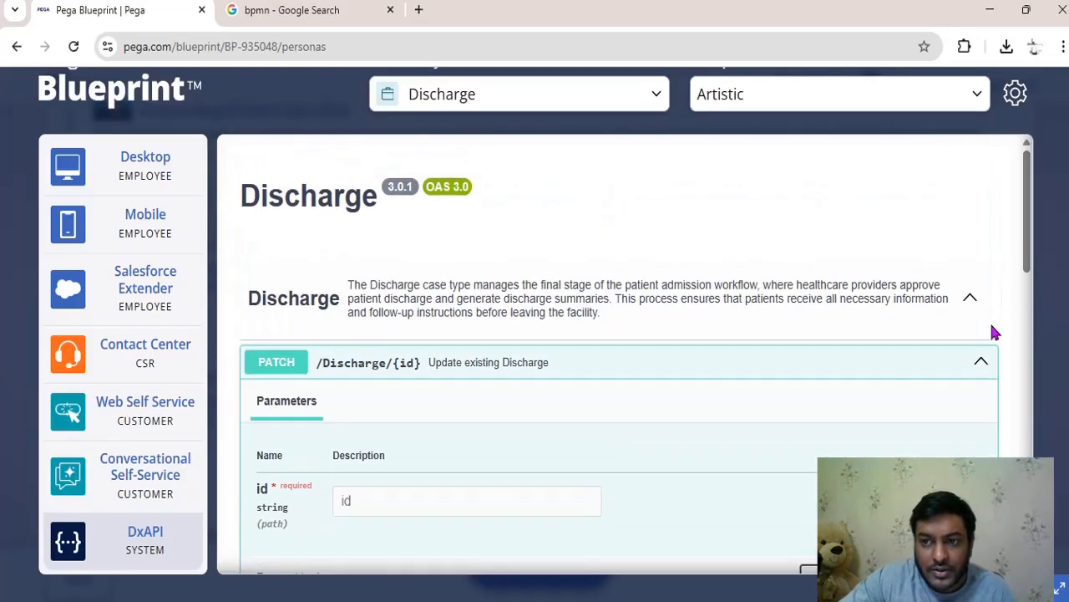
{"action": "left_click", "coordinate": [980, 361]}
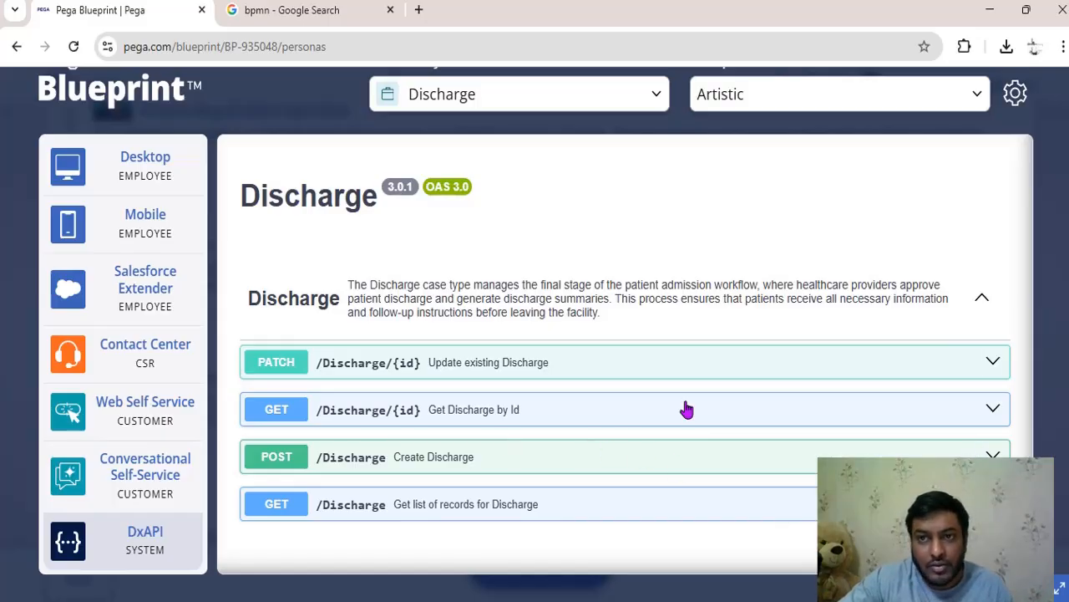
Close the app preview and advance from the Personas stage to the blueprint's Summary stage.
{"action": "scroll", "coordinate": [669, 407], "scroll_direction": "up", "scroll_amount": 2}
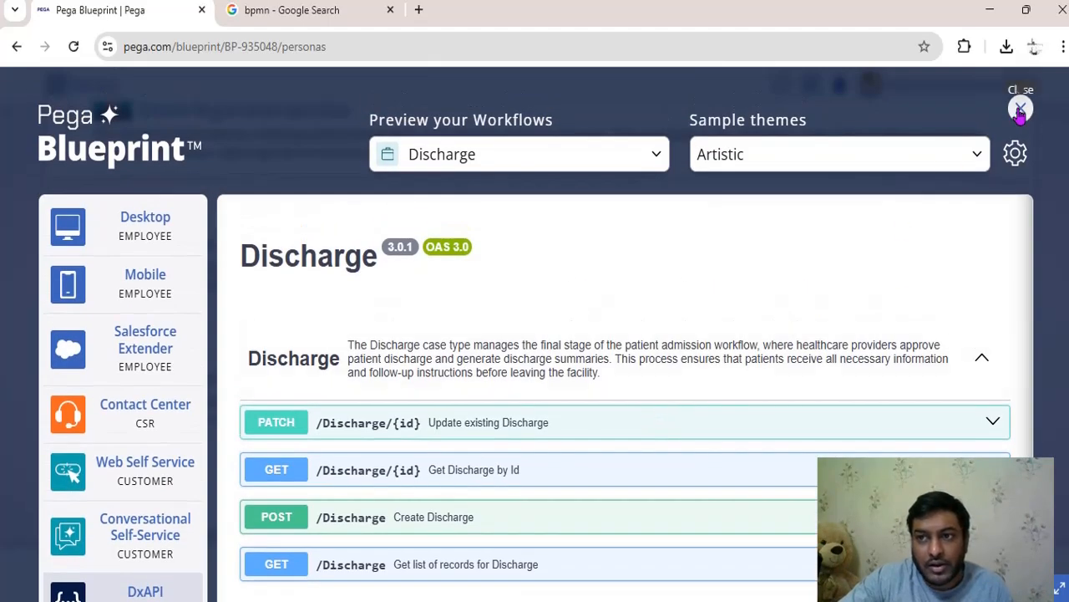
{"action": "left_click", "coordinate": [1020, 112]}
{"action": "scroll", "coordinate": [668, 382], "scroll_direction": "down", "scroll_amount": 5}
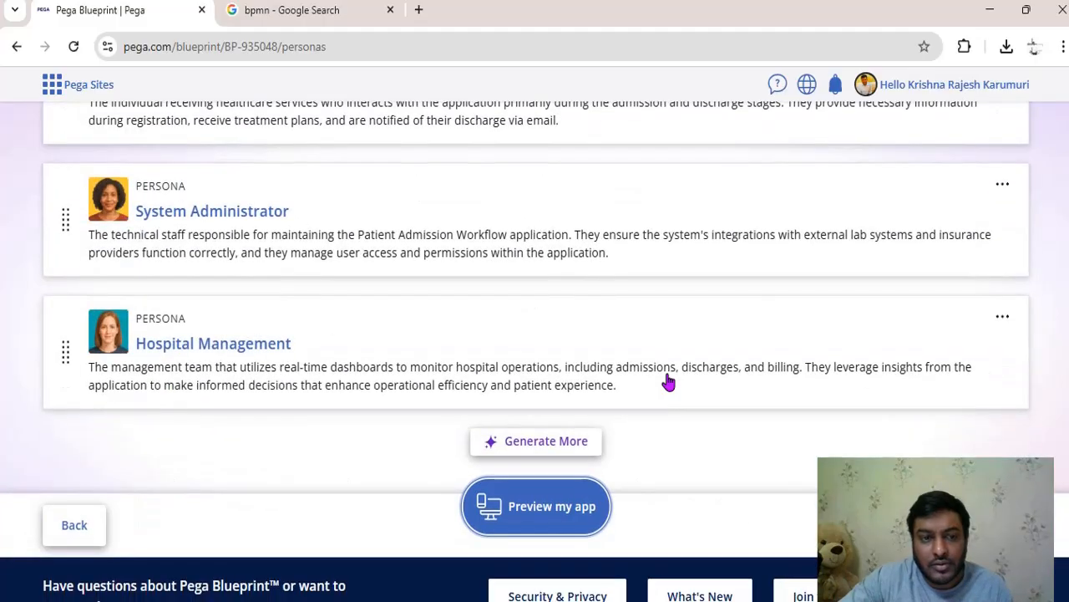
{"action": "scroll", "coordinate": [668, 382], "scroll_direction": "up", "scroll_amount": 10}
{"action": "scroll", "coordinate": [668, 382], "scroll_direction": "down", "scroll_amount": 15}
{"action": "scroll", "coordinate": [668, 382], "scroll_direction": "up", "scroll_amount": 1}
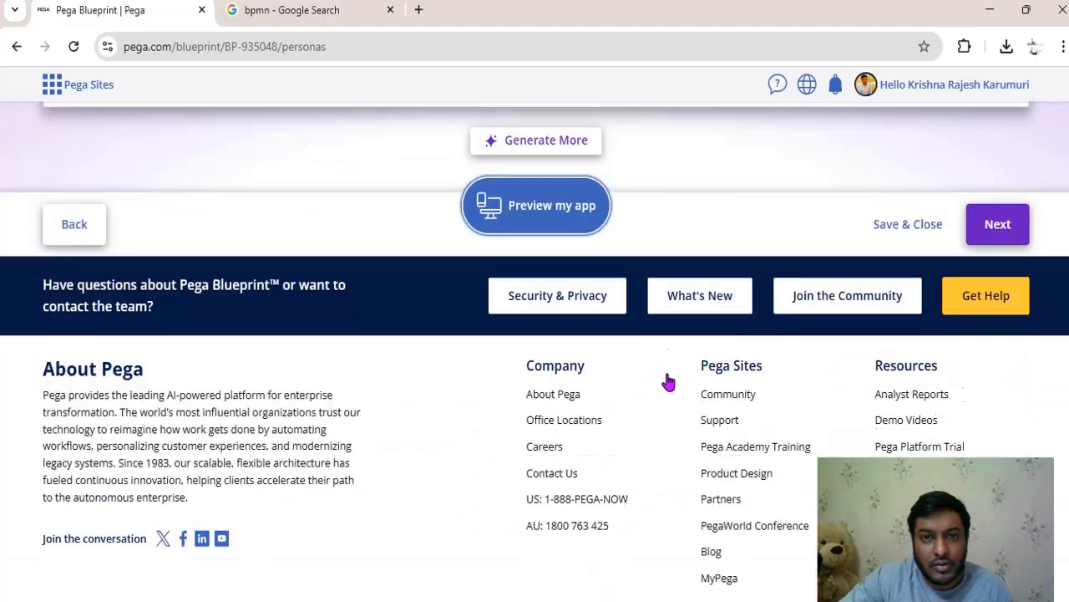
{"action": "scroll", "coordinate": [668, 381], "scroll_direction": "up", "scroll_amount": 3}
{"action": "left_click", "coordinate": [998, 506]}
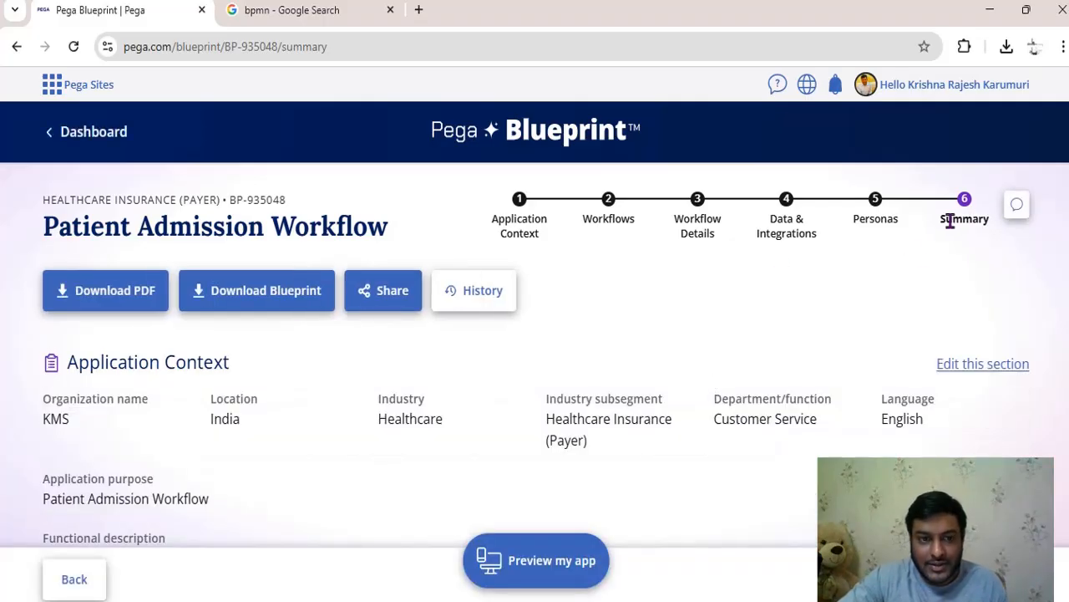
Review the application context and the stages, case data models and business rules of the Patient Admission, Diagnosis and Treatment case types.
{"action": "scroll", "coordinate": [743, 325], "scroll_direction": "down", "scroll_amount": 3}
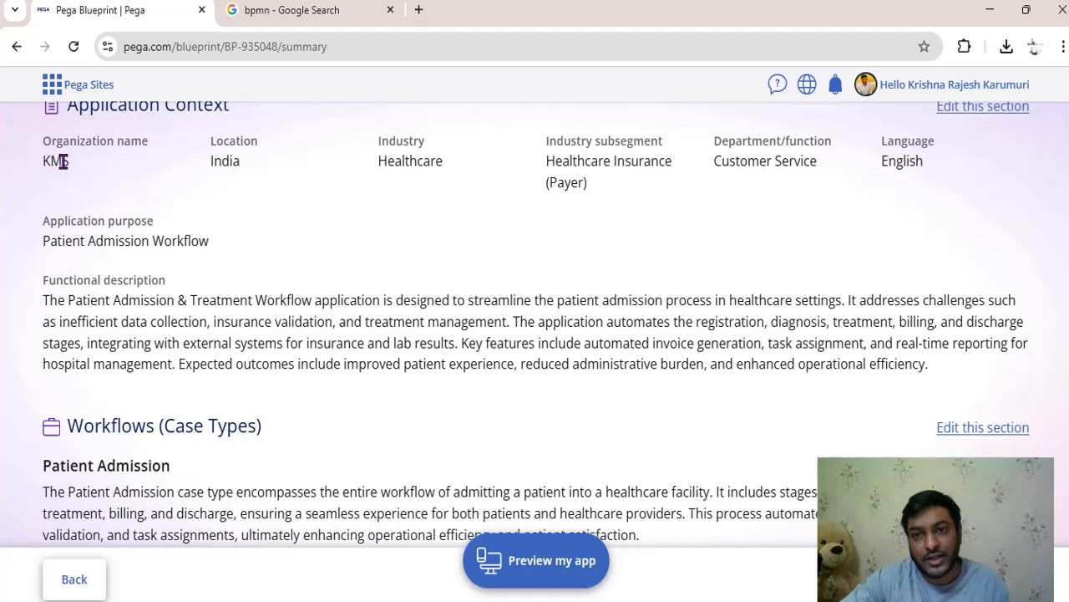
{"action": "scroll", "coordinate": [289, 303], "scroll_direction": "down", "scroll_amount": 6}
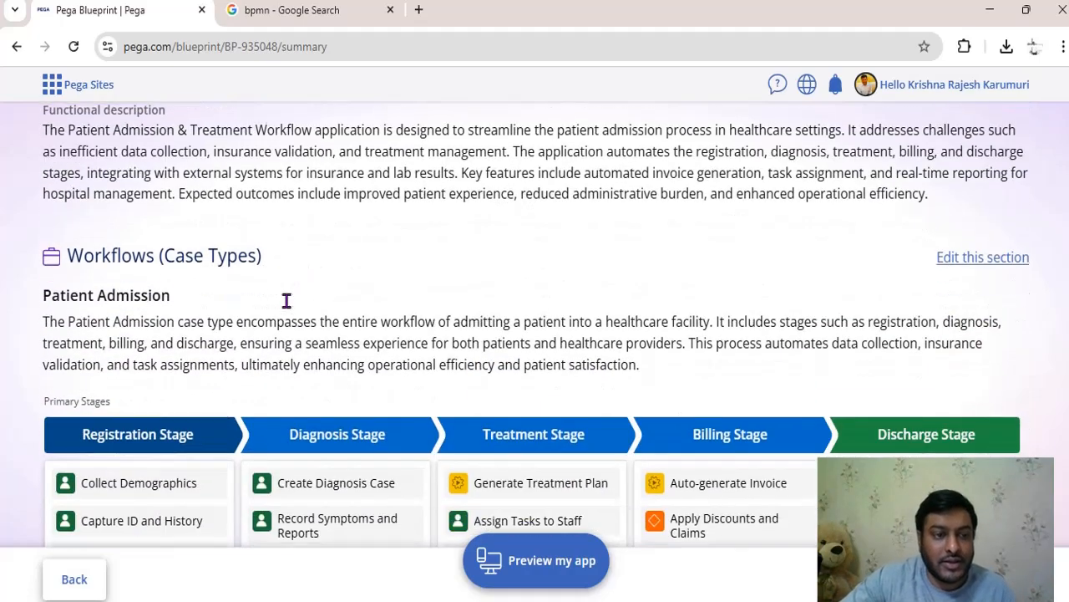
{"action": "scroll", "coordinate": [291, 304], "scroll_direction": "down", "scroll_amount": 2}
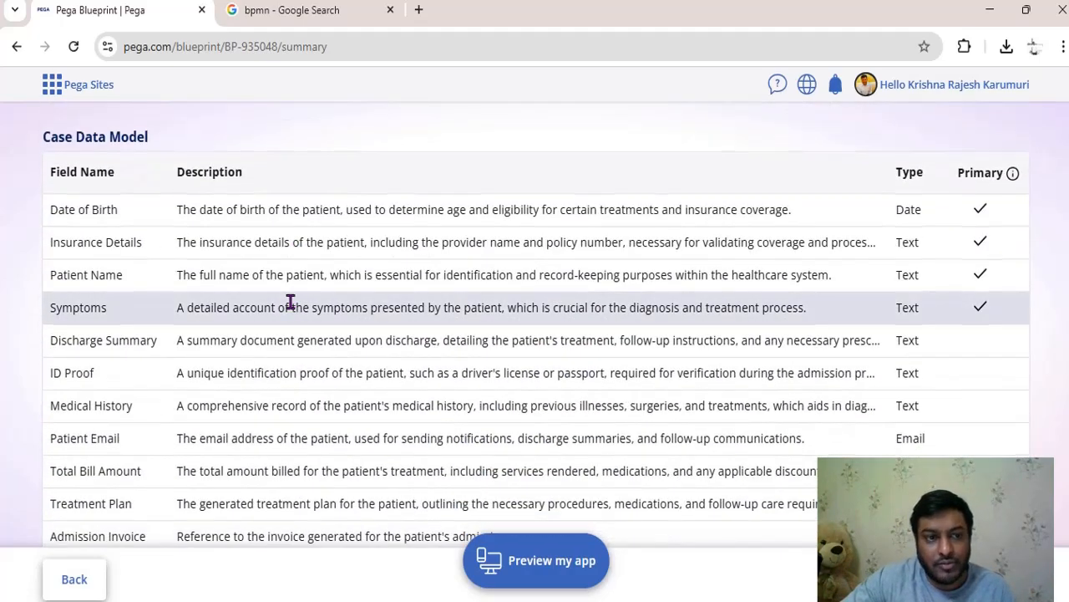
{"action": "scroll", "coordinate": [290, 301], "scroll_direction": "down", "scroll_amount": 4}
{"action": "scroll", "coordinate": [290, 301], "scroll_direction": "down", "scroll_amount": 2}
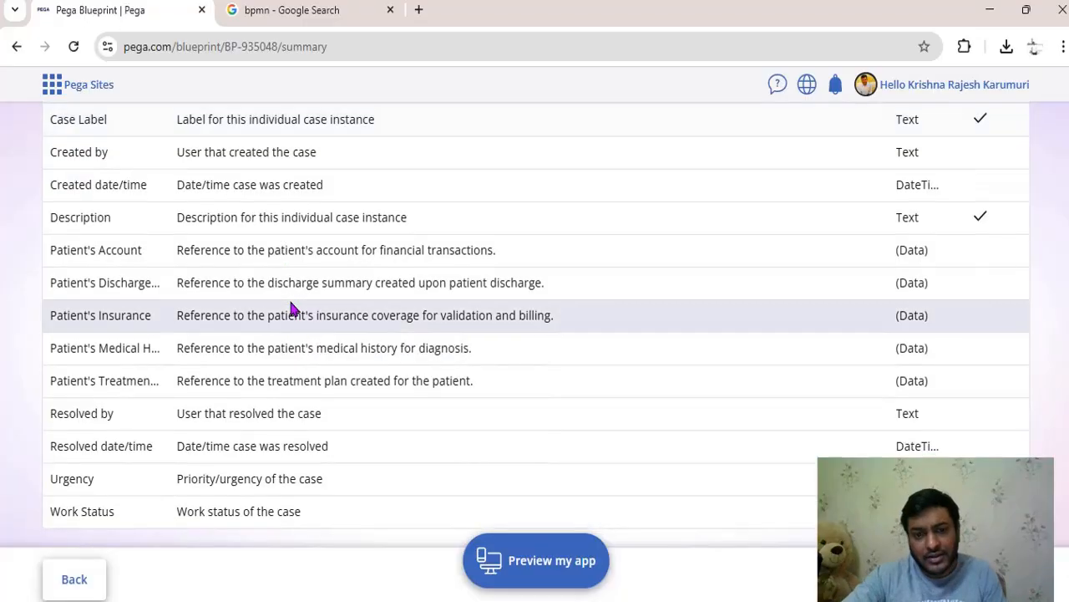
{"action": "scroll", "coordinate": [292, 309], "scroll_direction": "down", "scroll_amount": 3}
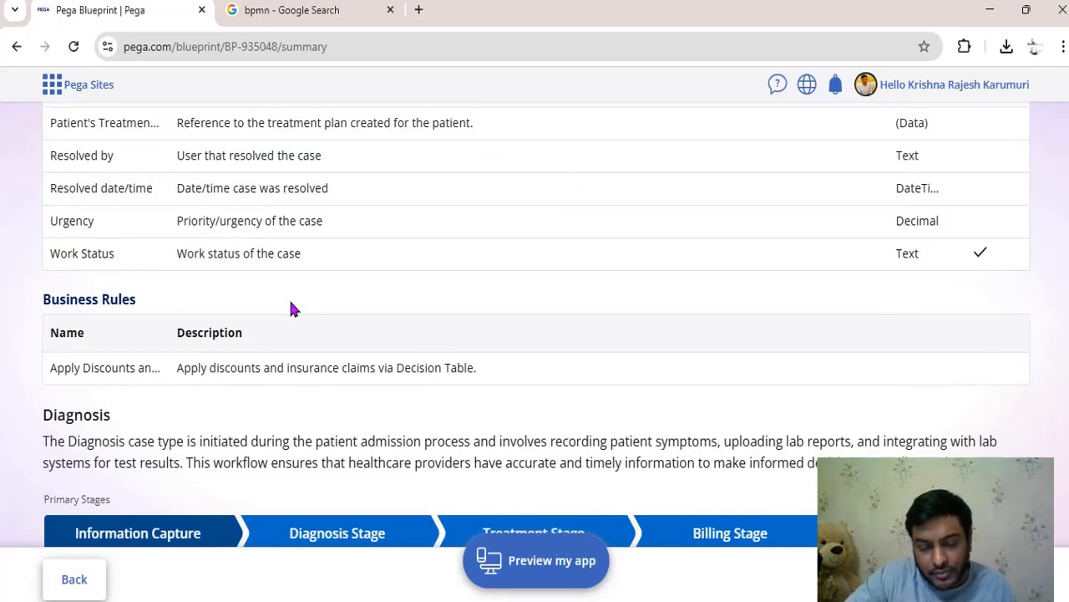
{"action": "scroll", "coordinate": [291, 308], "scroll_direction": "down", "scroll_amount": 4}
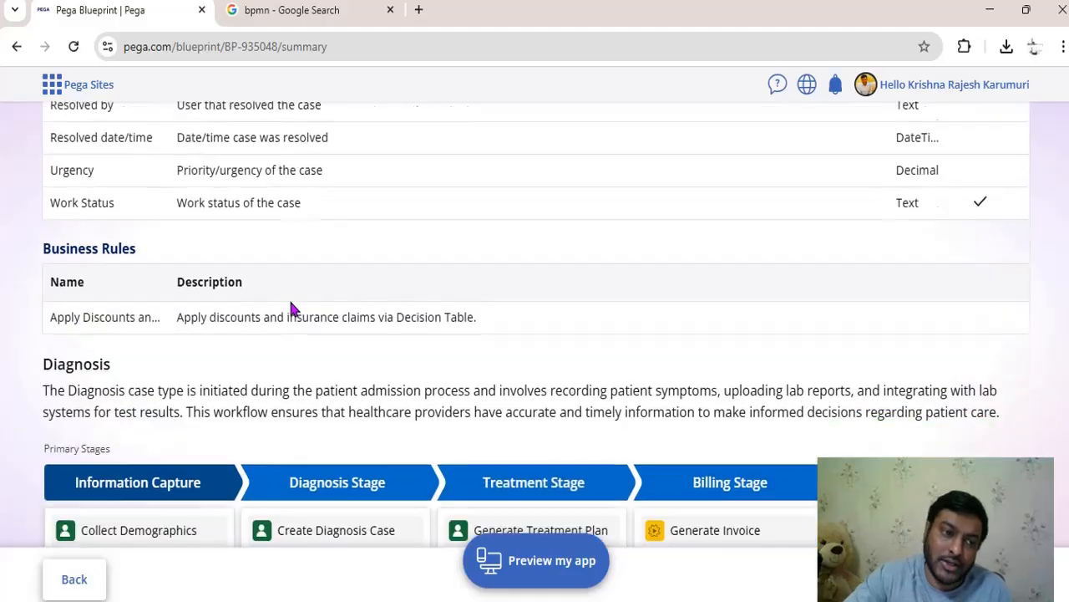
{"action": "scroll", "coordinate": [292, 308], "scroll_direction": "down", "scroll_amount": 8}
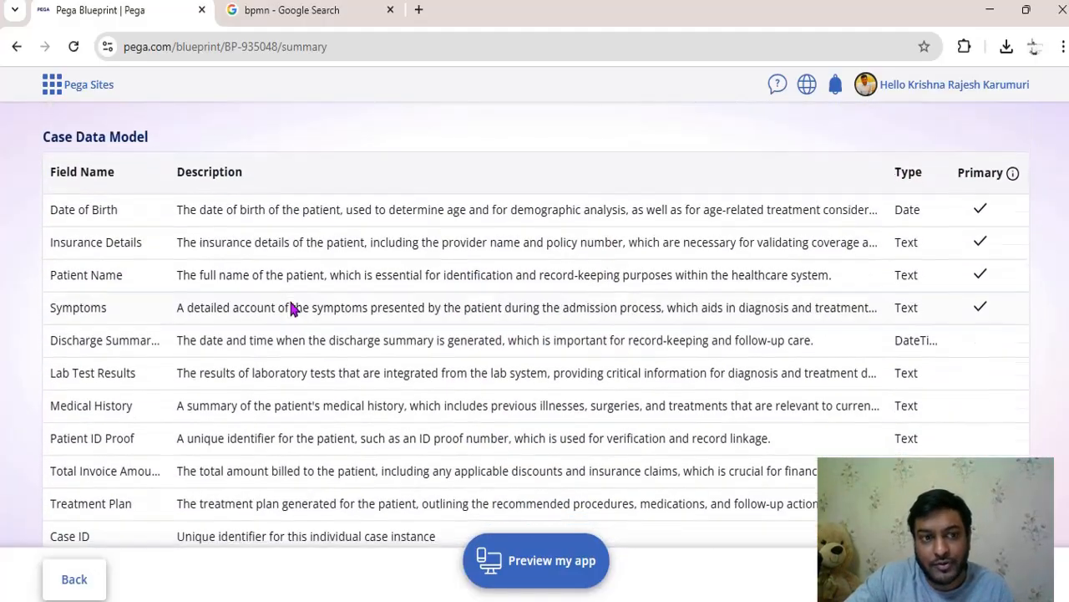
{"action": "scroll", "coordinate": [291, 308], "scroll_direction": "down", "scroll_amount": 11}
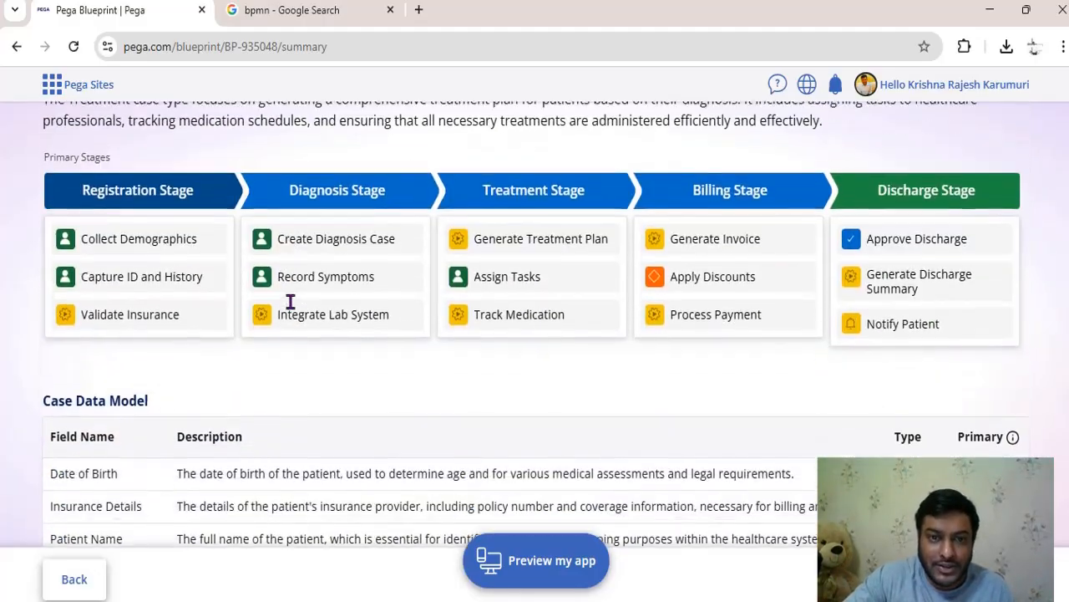
{"action": "scroll", "coordinate": [290, 302], "scroll_direction": "down", "scroll_amount": 12}
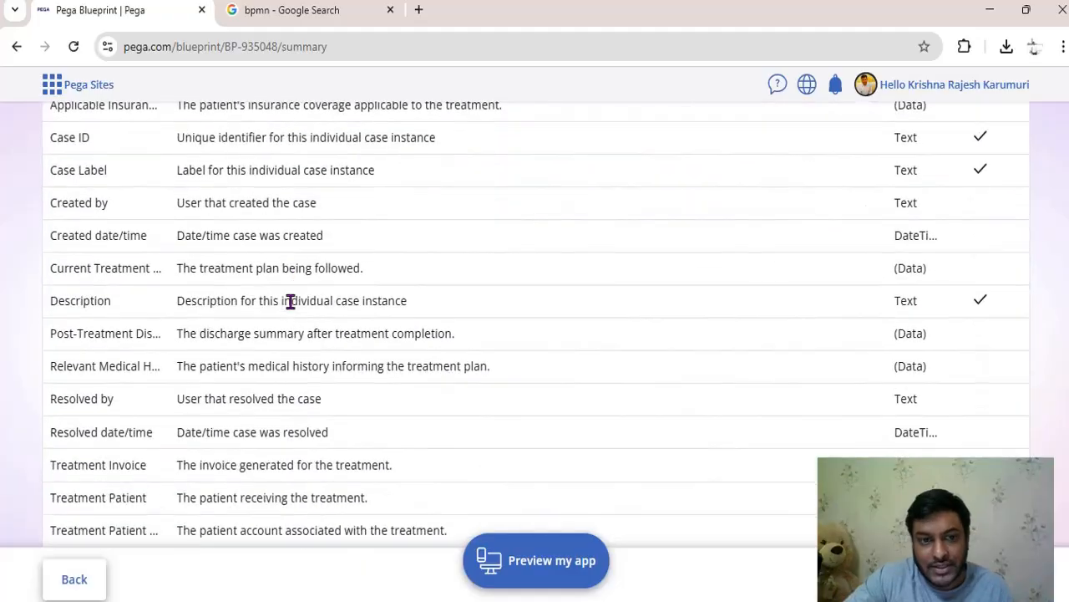
Review the data objects in the summary, including Insurance Coverage and Discharge Summary, and return to the start of the page.
{"action": "scroll", "coordinate": [290, 302], "scroll_direction": "up", "scroll_amount": 3}
{"action": "scroll", "coordinate": [290, 302], "scroll_direction": "down", "scroll_amount": 15}
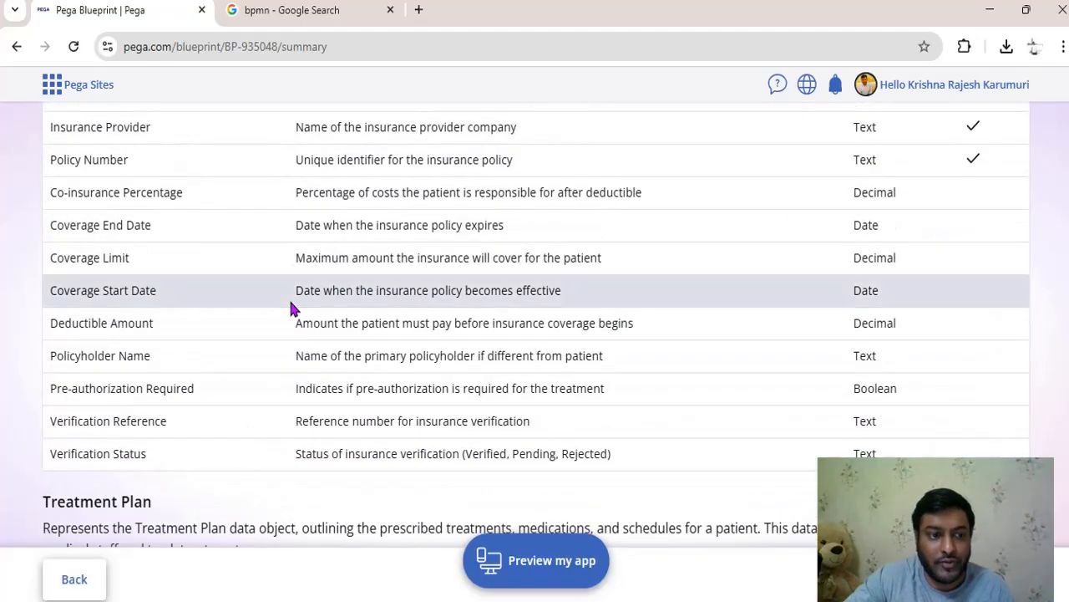
{"action": "scroll", "coordinate": [290, 309], "scroll_direction": "up", "scroll_amount": 3}
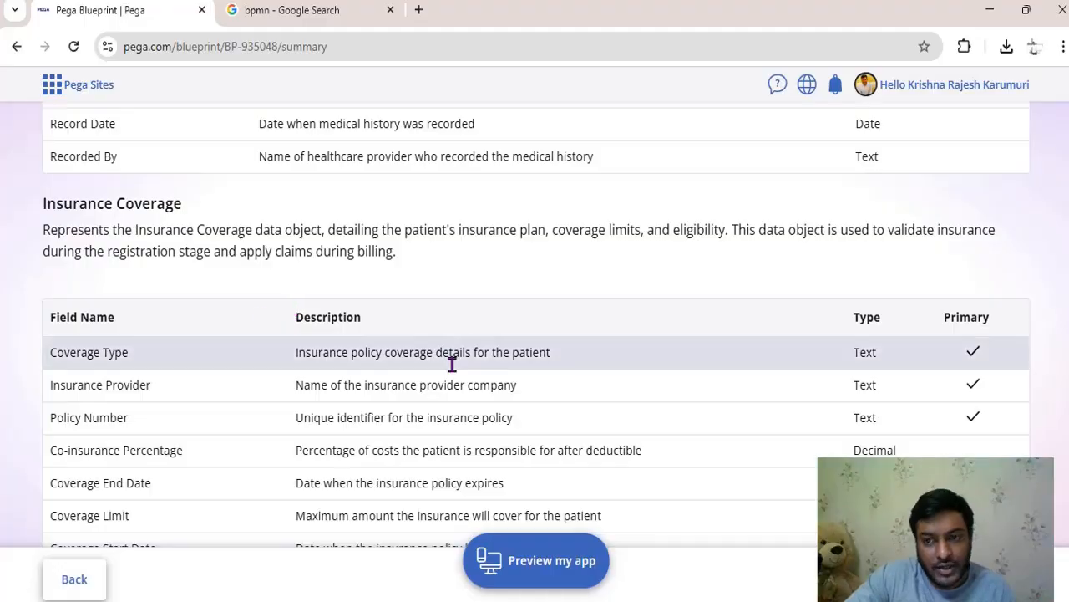
{"action": "scroll", "coordinate": [460, 371], "scroll_direction": "down", "scroll_amount": 15}
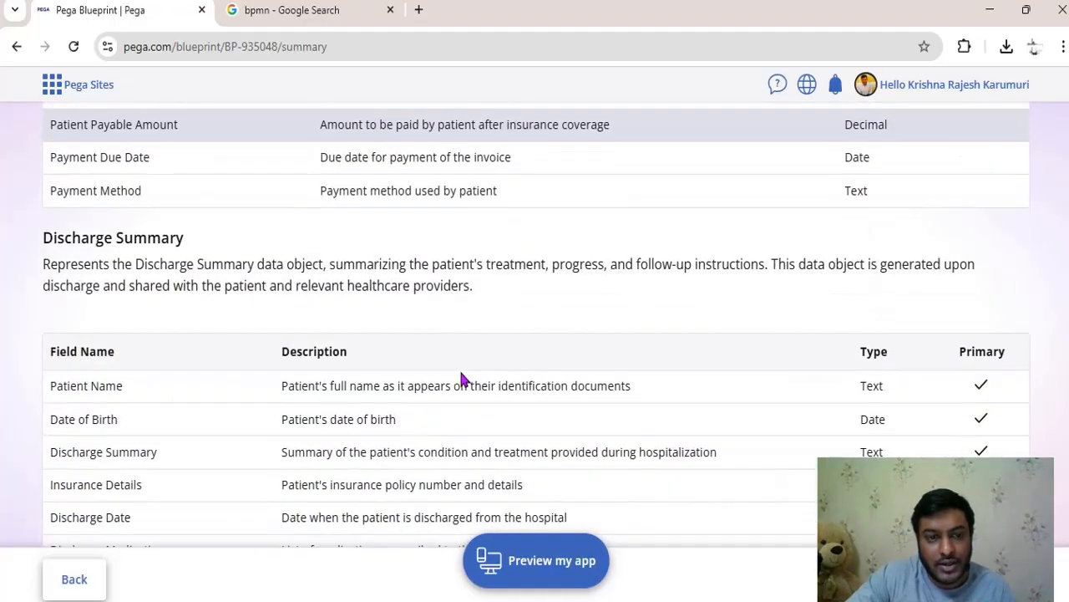
{"action": "scroll", "coordinate": [460, 371], "scroll_direction": "up", "scroll_amount": 20}
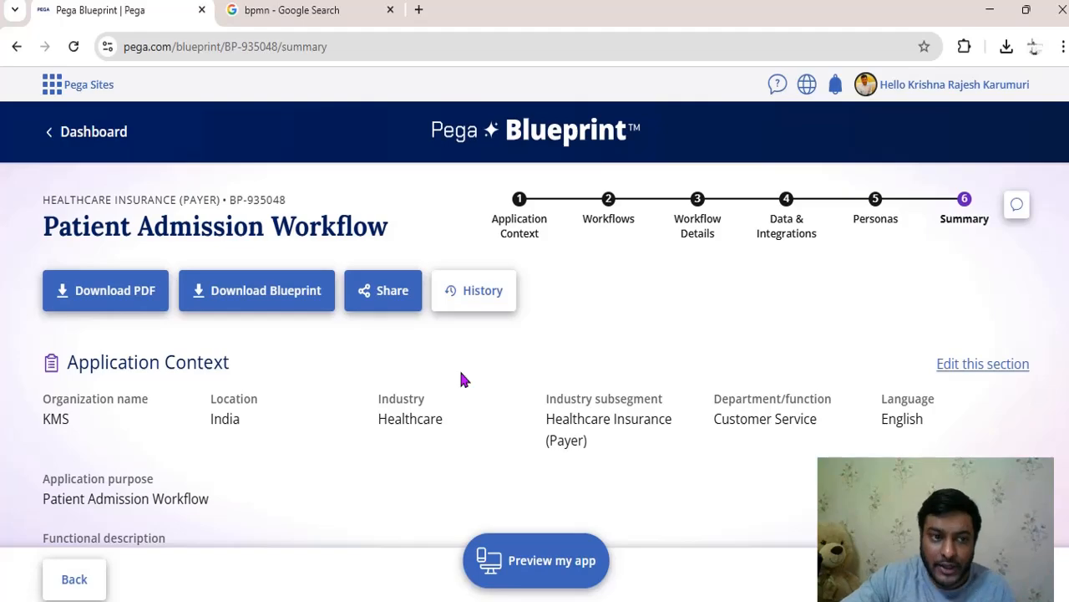
Export the Patient Admission Workflow summary as a PDF after checking its pages in the print preview.
{"action": "left_click", "coordinate": [131, 295]}
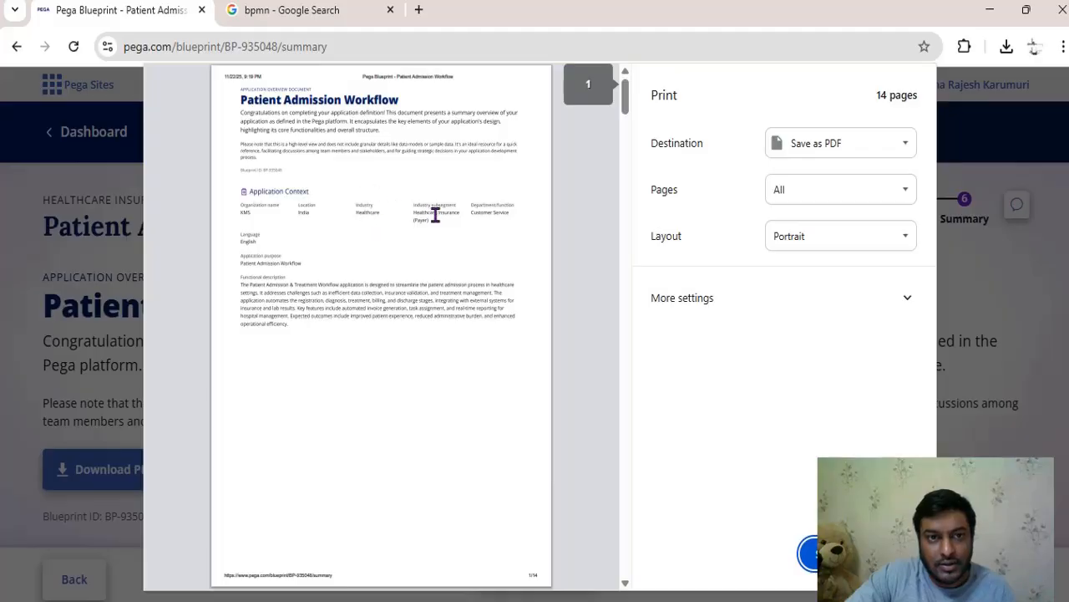
{"action": "scroll", "coordinate": [436, 218], "scroll_direction": "down", "scroll_amount": 4}
{"action": "scroll", "coordinate": [438, 223], "scroll_direction": "down", "scroll_amount": 20}
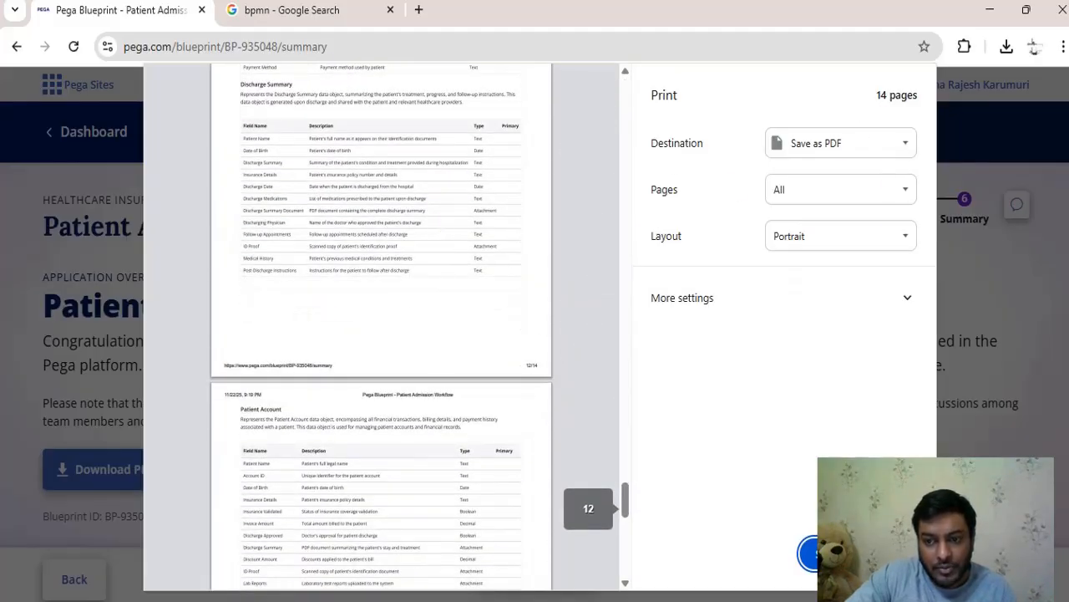
{"action": "left_click", "coordinate": [807, 553]}
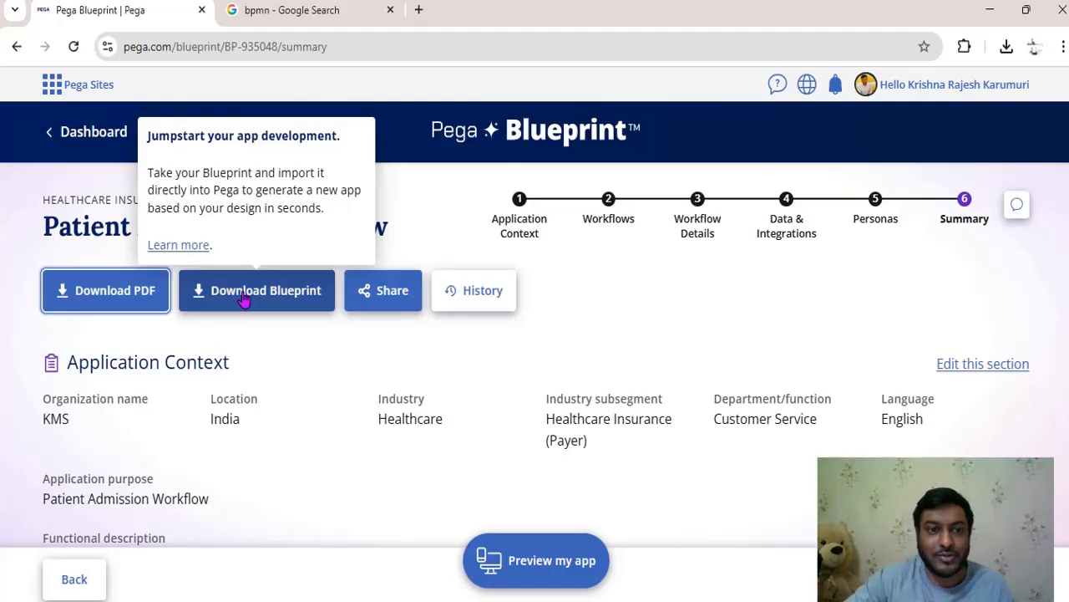
Download the blueprint file under its suggested name into the "Pega gen ai blueprint" folder, and go back to the Data & Integrations stage.
{"action": "left_click", "coordinate": [243, 301]}
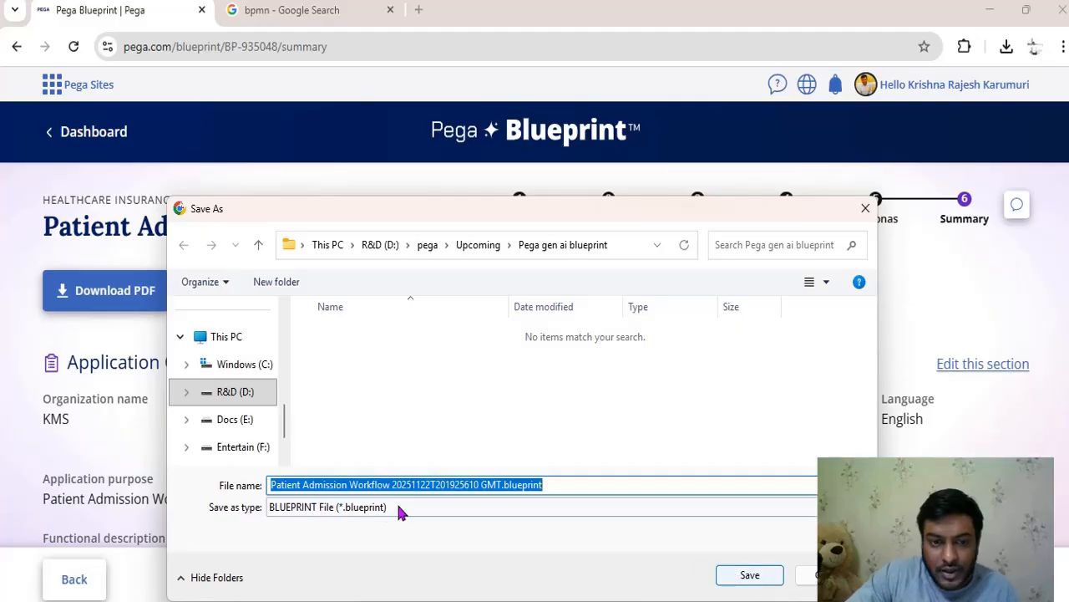
{"action": "left_click", "coordinate": [747, 576]}
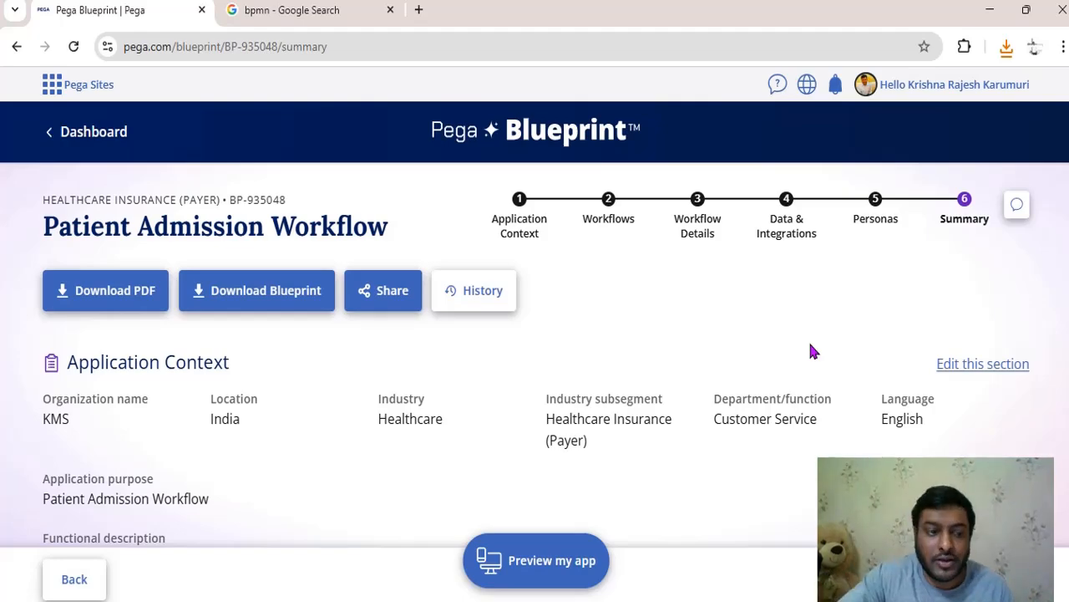
{"action": "left_click", "coordinate": [72, 578]}
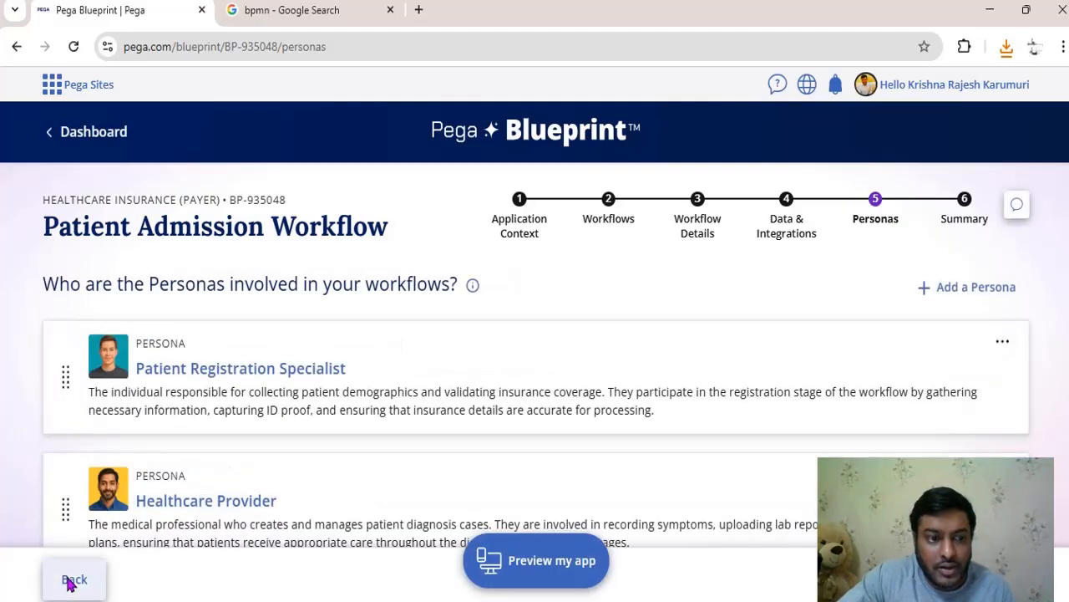
{"action": "left_click", "coordinate": [70, 583]}
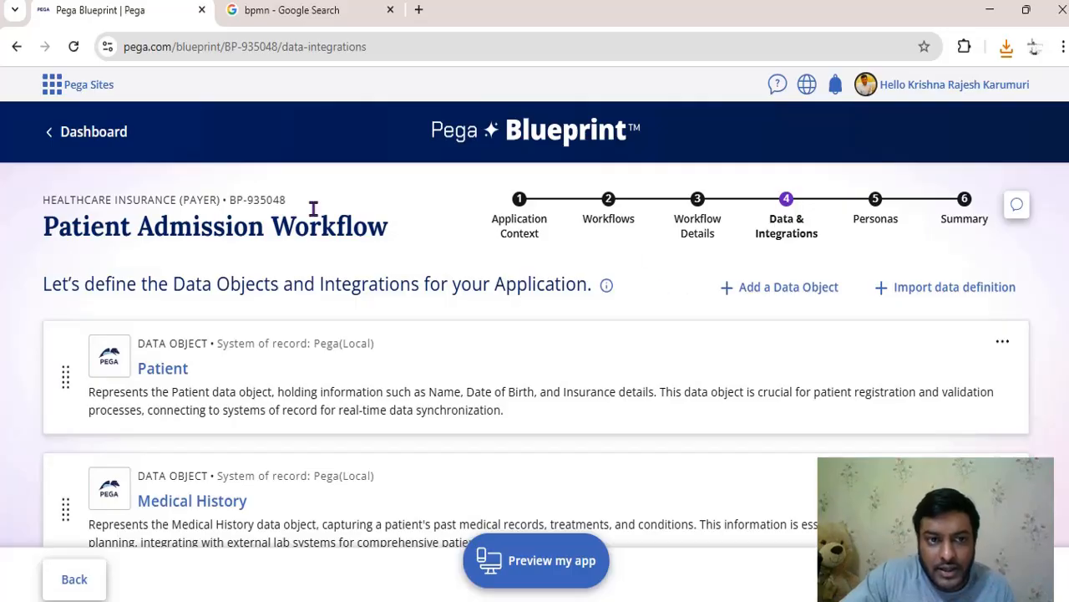
Return from the Patient Admission Workflow to the blueprint dashboard and look over the listed blueprints.
{"action": "left_click_drag", "start_coordinate": [232, 209], "coordinate": [291, 214]}
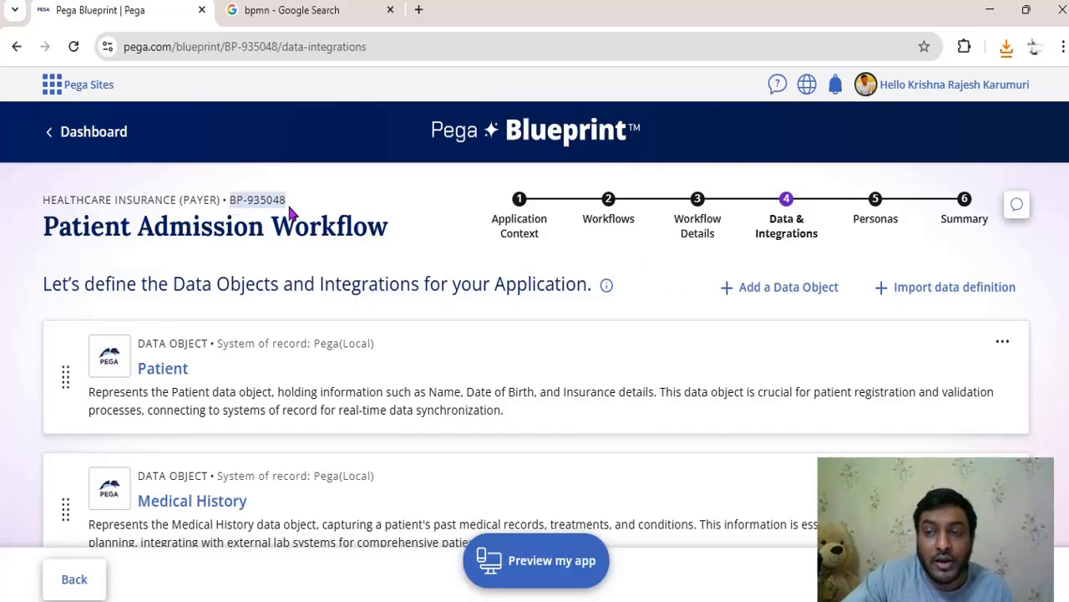
{"action": "left_click", "coordinate": [93, 134]}
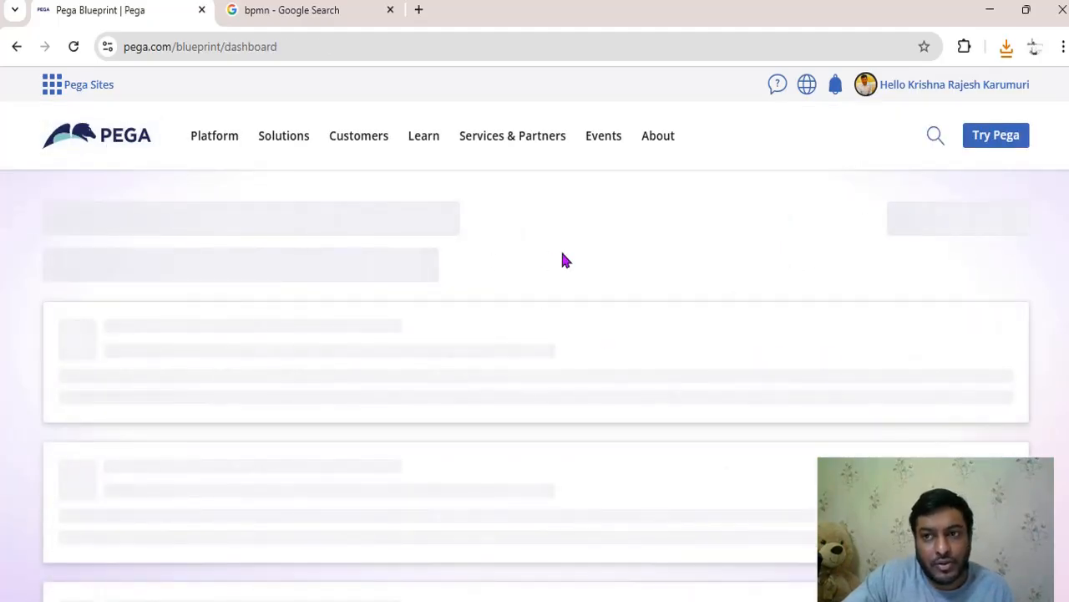
{"action": "scroll", "coordinate": [430, 317], "scroll_direction": "down", "scroll_amount": 2}
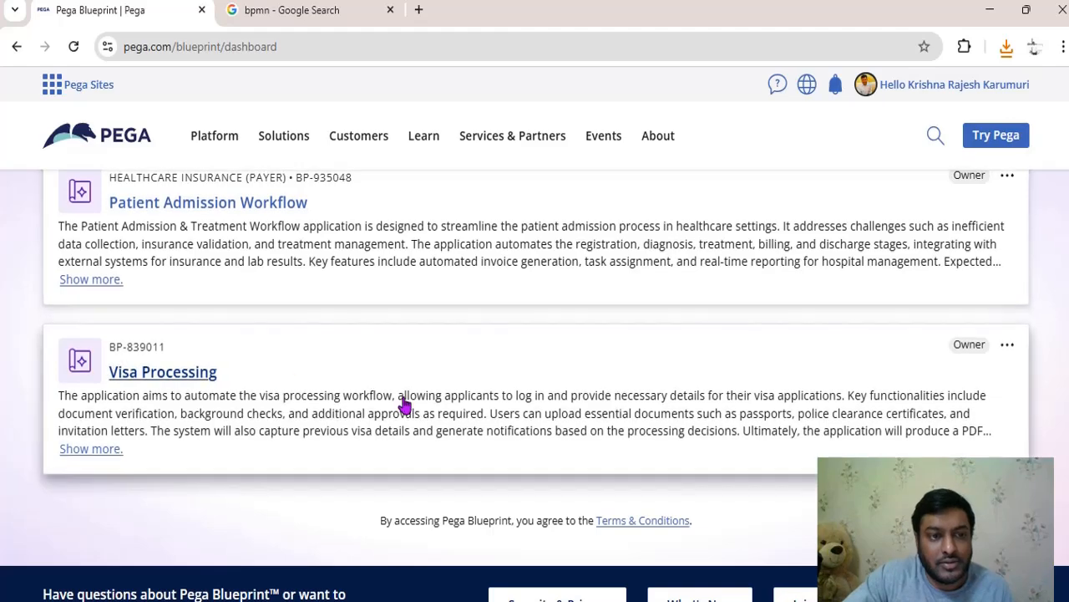
{"action": "scroll", "coordinate": [519, 355], "scroll_direction": "up", "scroll_amount": 2}
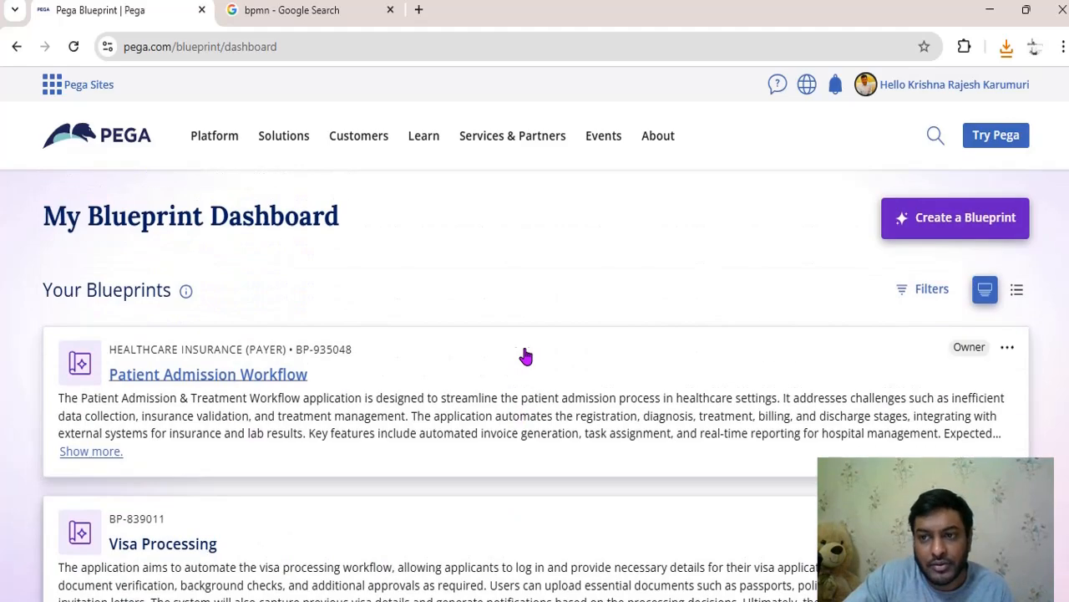
Start a new blueprint for the Government industry with the Agriculture and Environment sub-industry.
{"action": "left_click", "coordinate": [938, 211]}
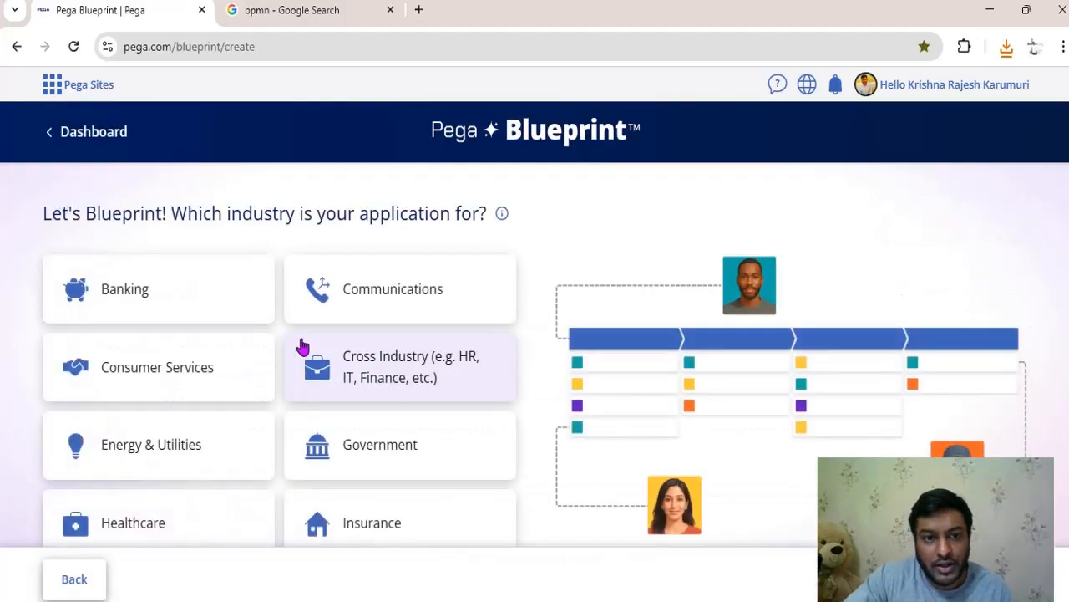
{"action": "scroll", "coordinate": [418, 355], "scroll_direction": "down", "scroll_amount": 1}
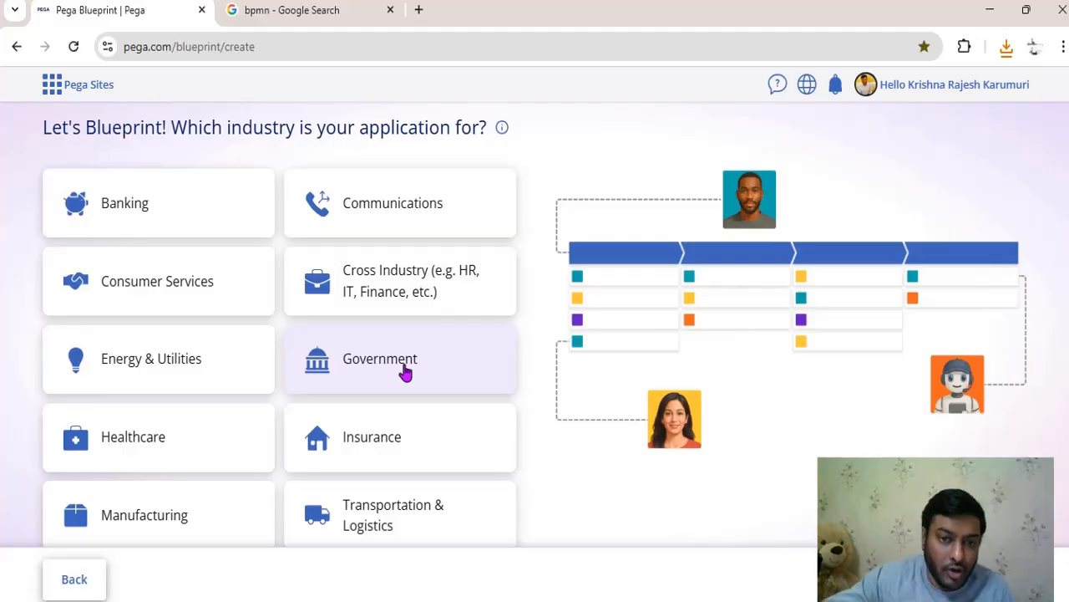
{"action": "left_click", "coordinate": [404, 373]}
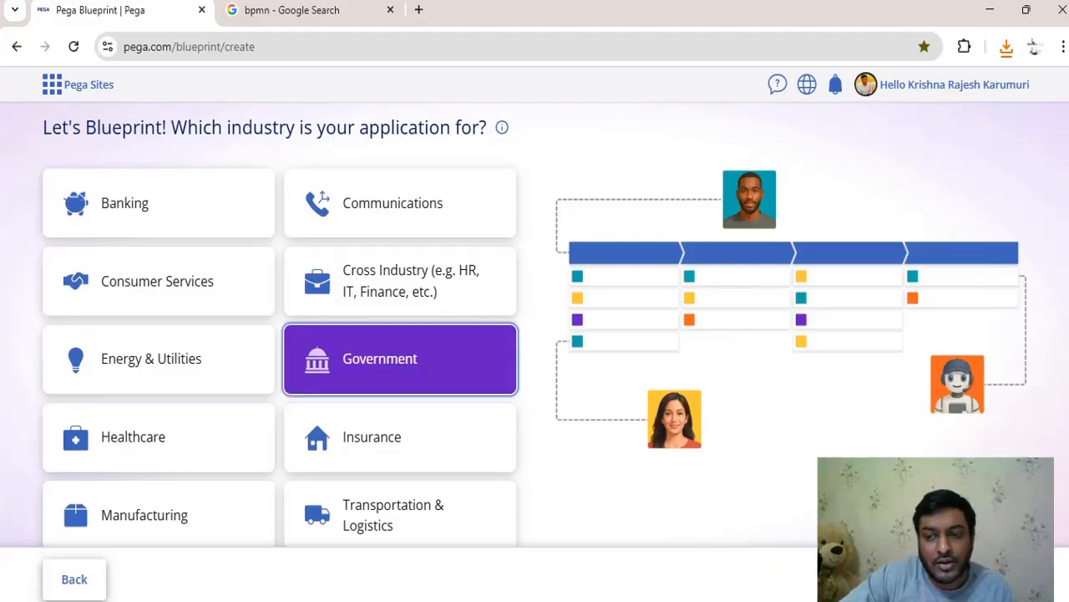
{"action": "scroll", "coordinate": [363, 401], "scroll_direction": "down", "scroll_amount": 3}
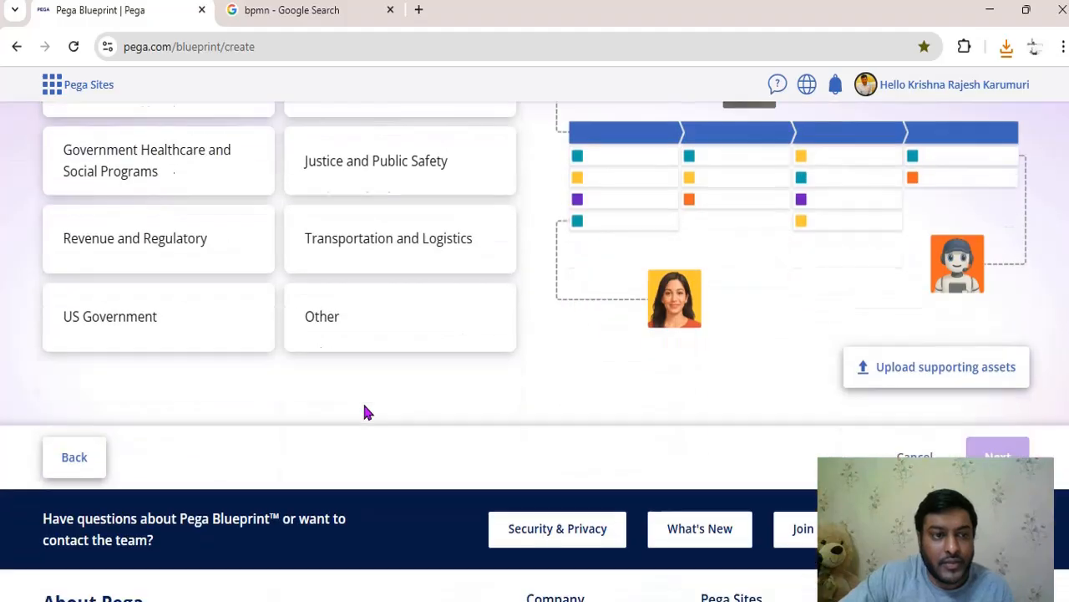
{"action": "scroll", "coordinate": [331, 390], "scroll_direction": "up", "scroll_amount": 2}
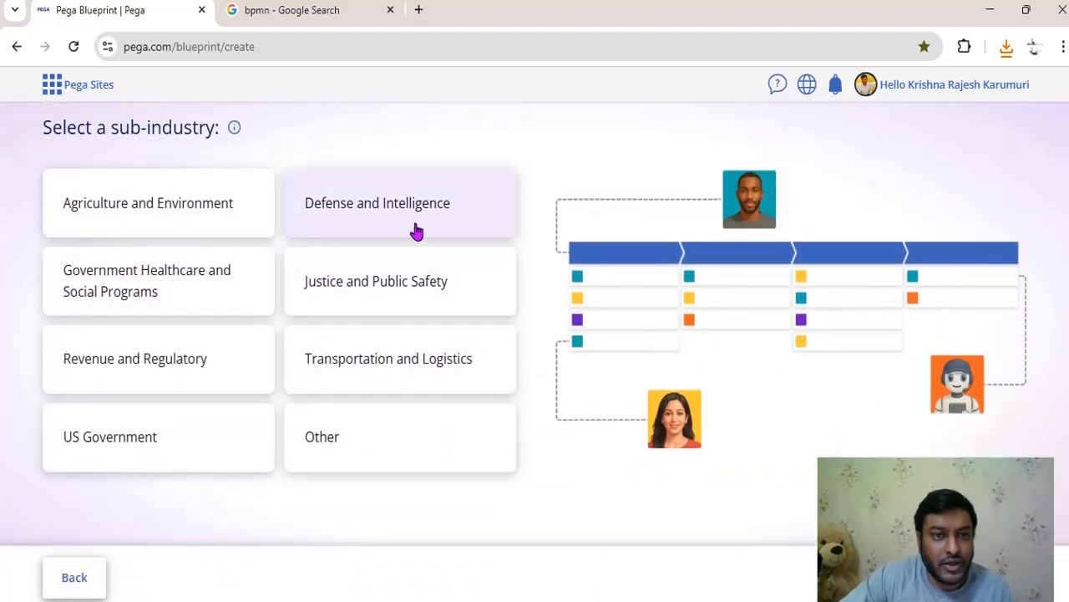
{"action": "left_click", "coordinate": [219, 223]}
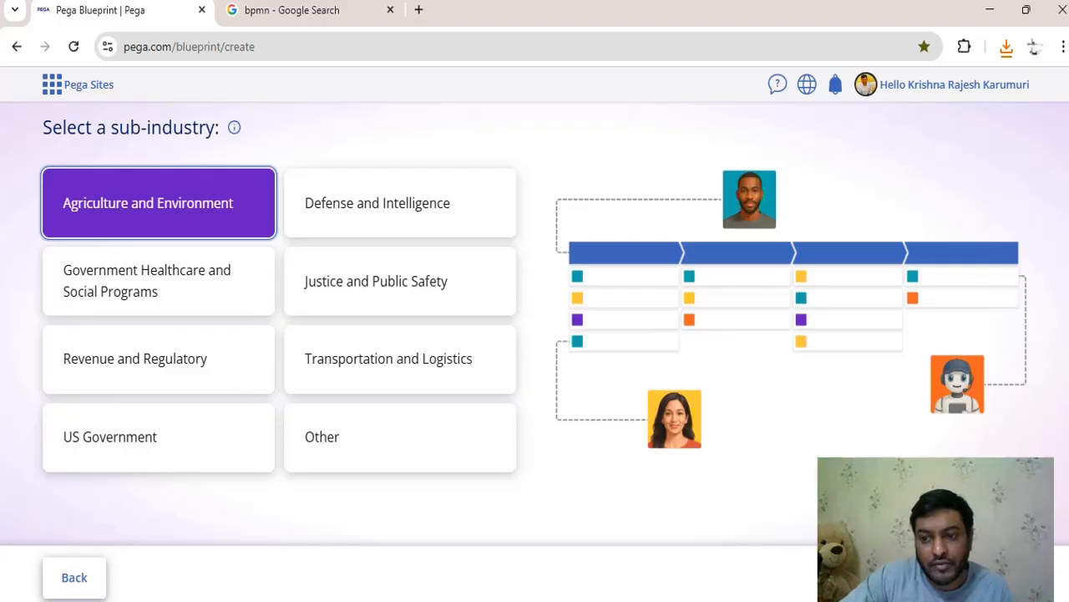
Set the application purpose to Grants Management and the organization name to HYDRAA, and generate the blueprint.
{"action": "left_click", "coordinate": [497, 301]}
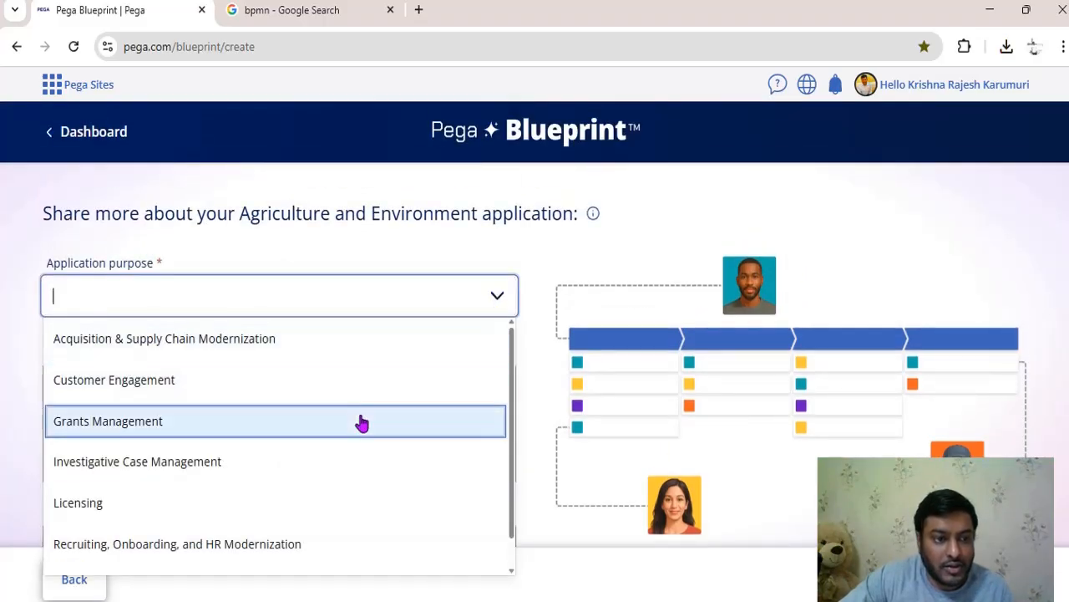
{"action": "left_click", "coordinate": [361, 424]}
{"action": "scroll", "coordinate": [360, 423], "scroll_direction": "down", "scroll_amount": 3}
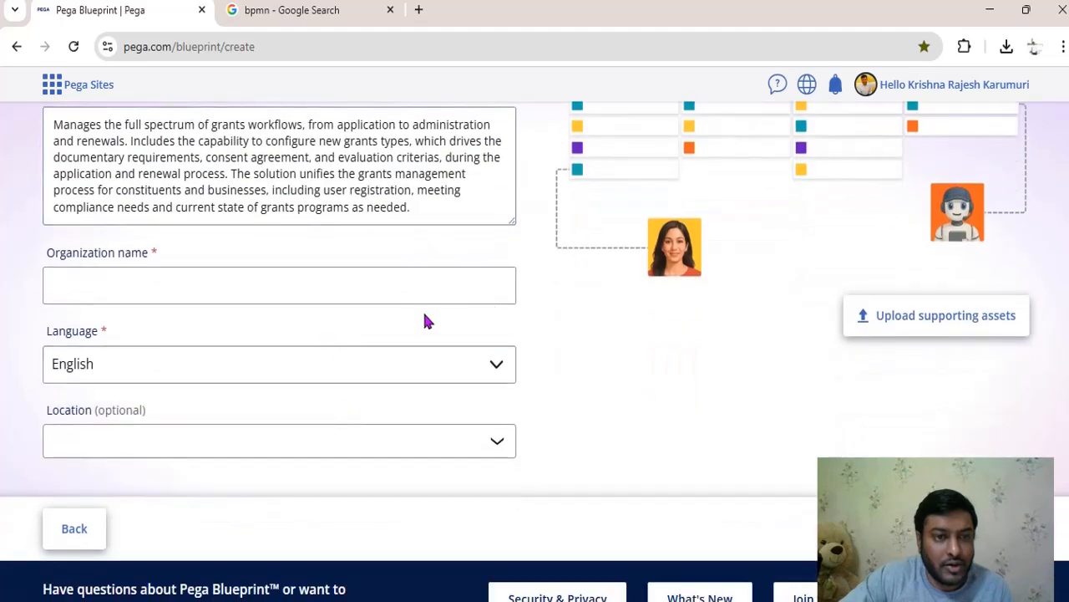
{"action": "left_click", "coordinate": [494, 290]}
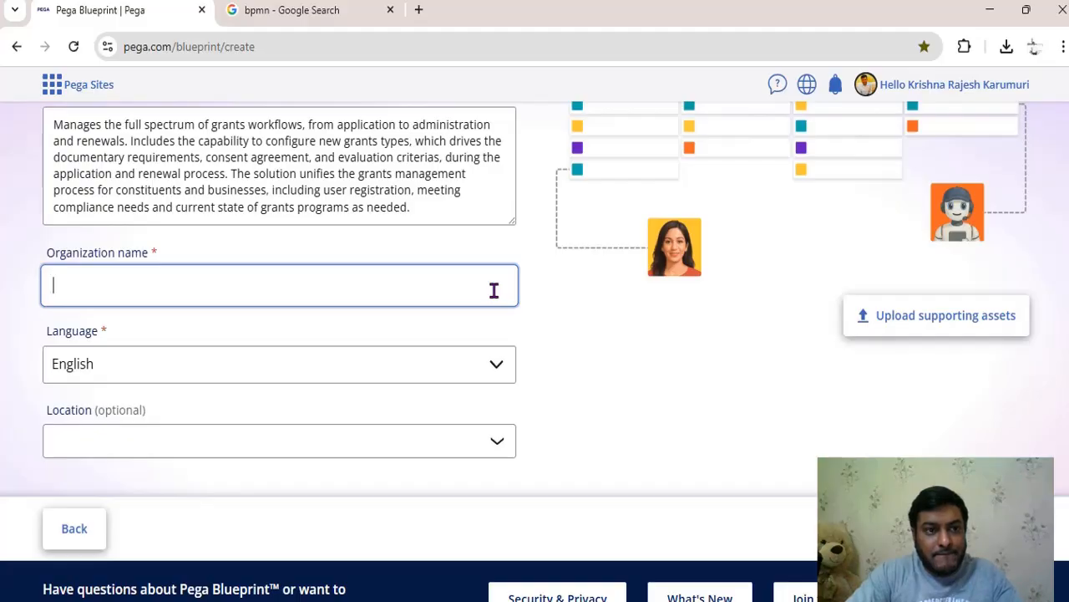
{"action": "type", "text": "HYDRAA"}
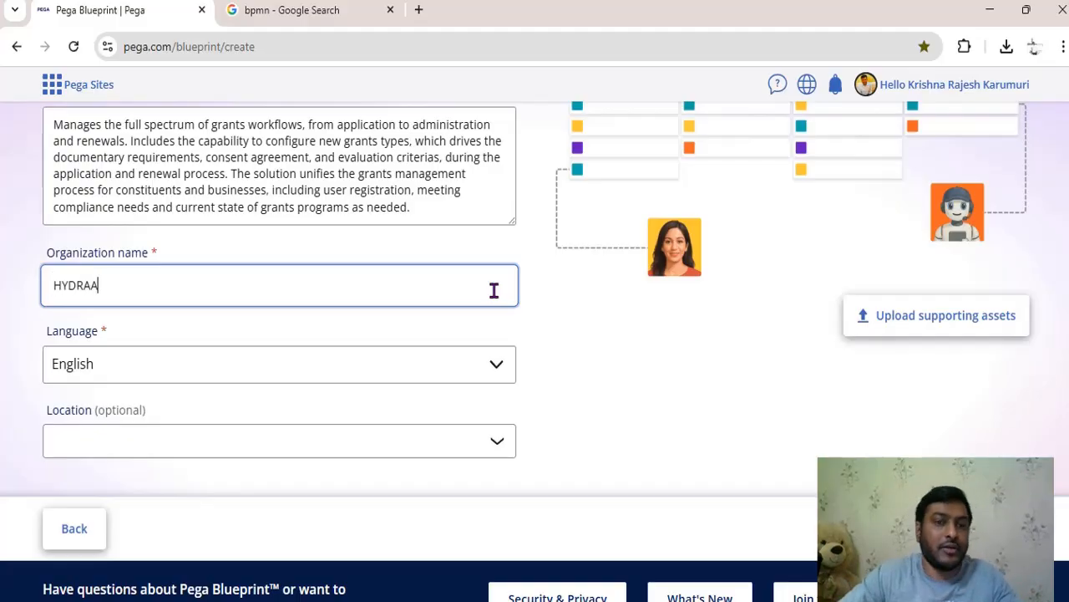
{"action": "left_click", "coordinate": [677, 352]}
{"action": "scroll", "coordinate": [677, 353], "scroll_direction": "down", "scroll_amount": 2}
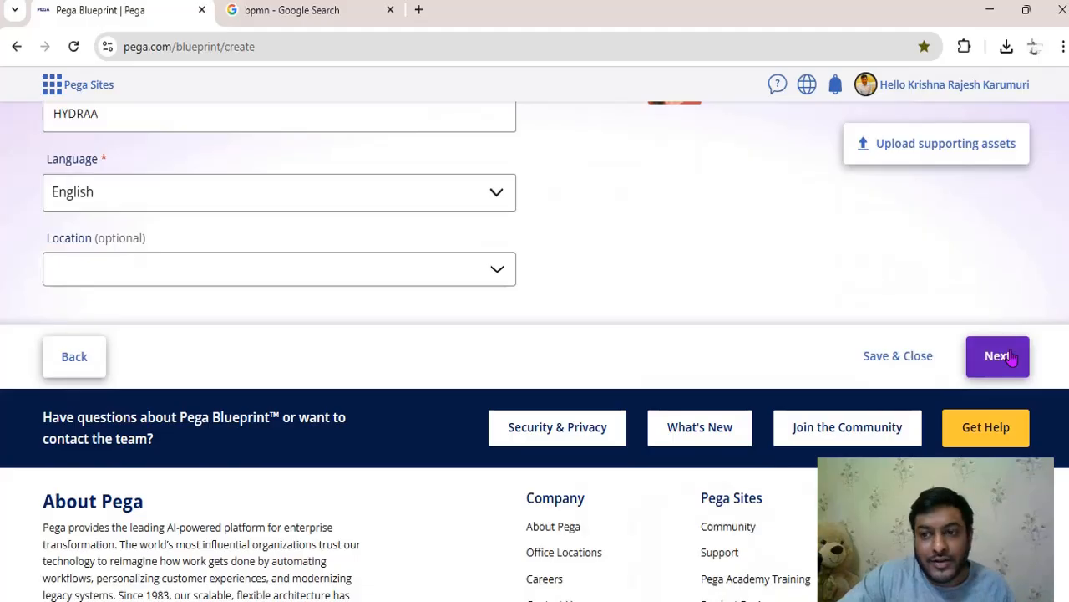
{"action": "left_click", "coordinate": [1003, 358]}
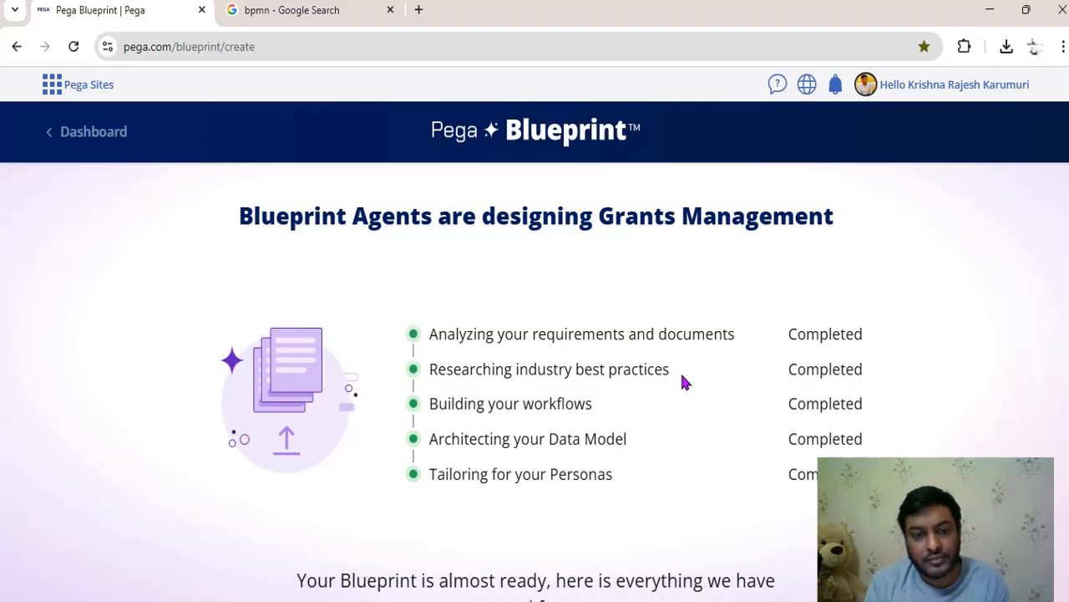
Review the case types generated for the Grants Management blueprint, from Grants Application down to Action Plan.
{"action": "scroll", "coordinate": [682, 381], "scroll_direction": "down", "scroll_amount": 4}
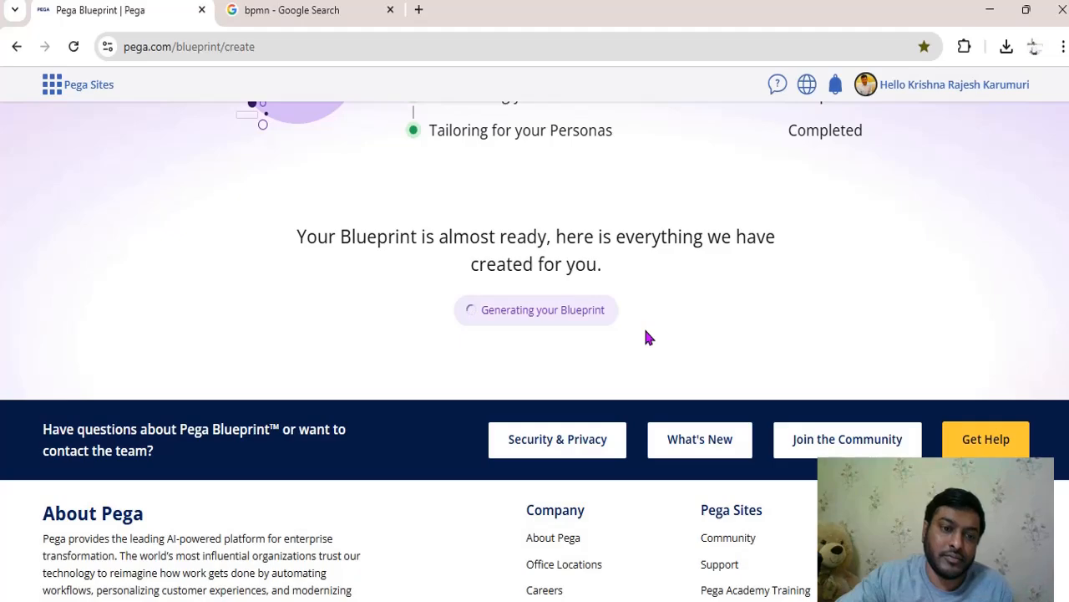
{"action": "scroll", "coordinate": [646, 332], "scroll_direction": "up", "scroll_amount": 4}
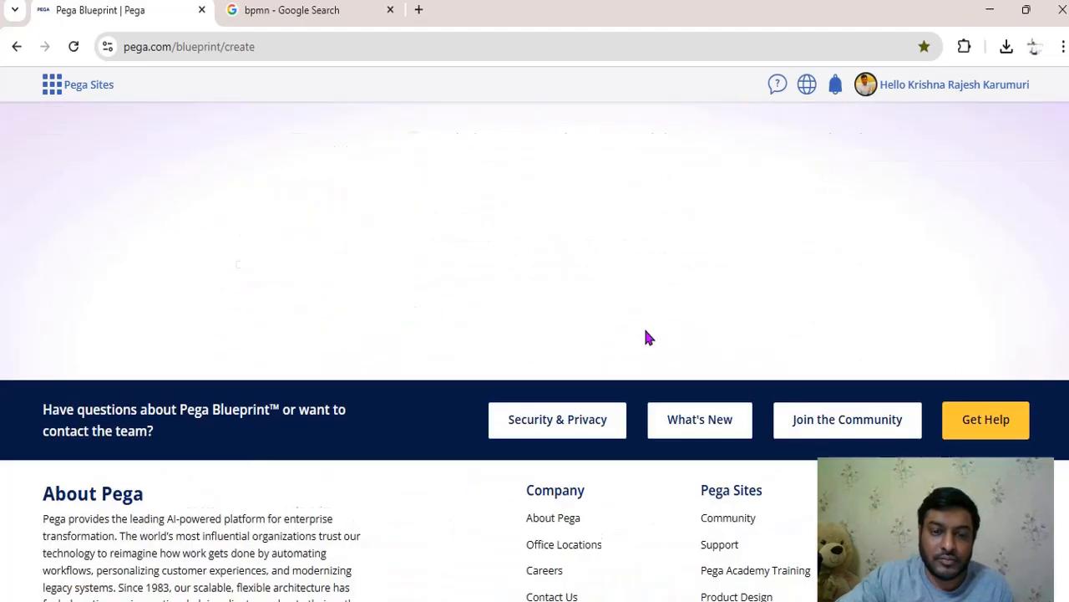
{"action": "scroll", "coordinate": [644, 337], "scroll_direction": "down", "scroll_amount": 1}
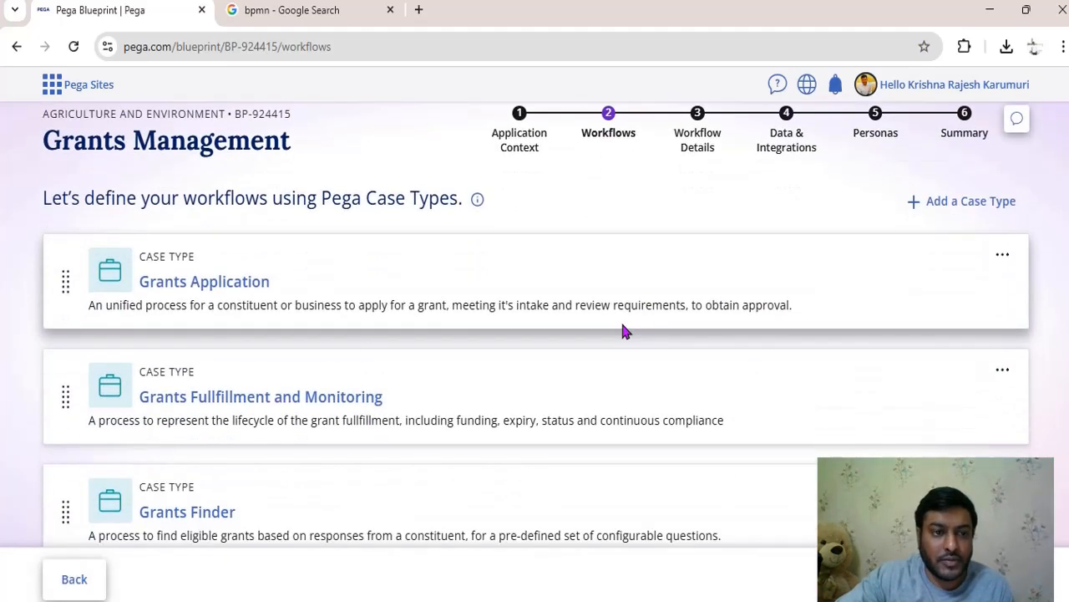
{"action": "scroll", "coordinate": [275, 289], "scroll_direction": "down", "scroll_amount": 3}
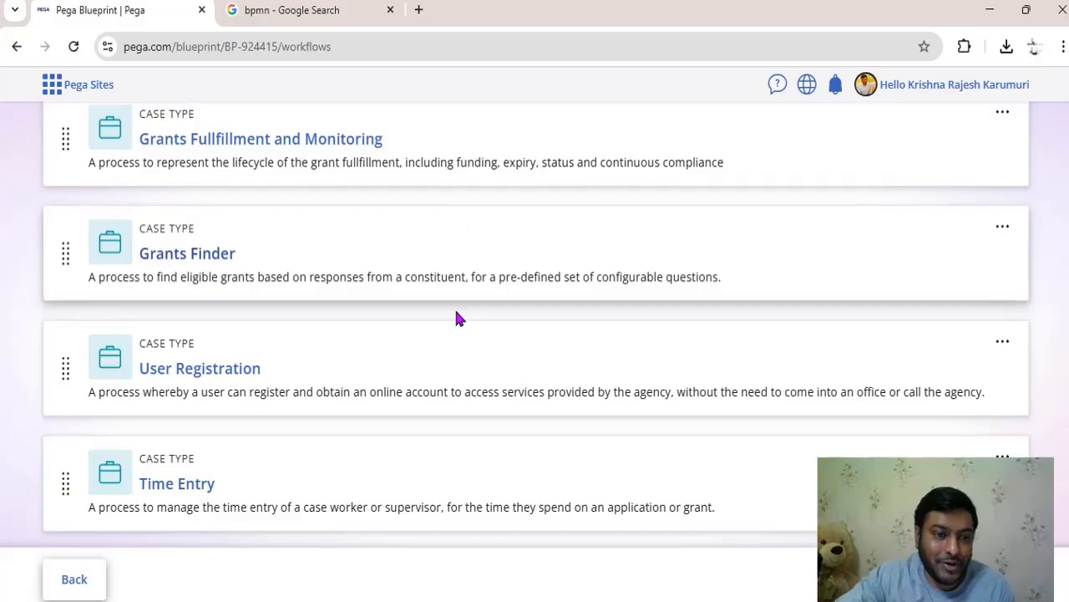
{"action": "scroll", "coordinate": [458, 326], "scroll_direction": "down", "scroll_amount": 2}
{"action": "scroll", "coordinate": [461, 334], "scroll_direction": "down", "scroll_amount": 3}
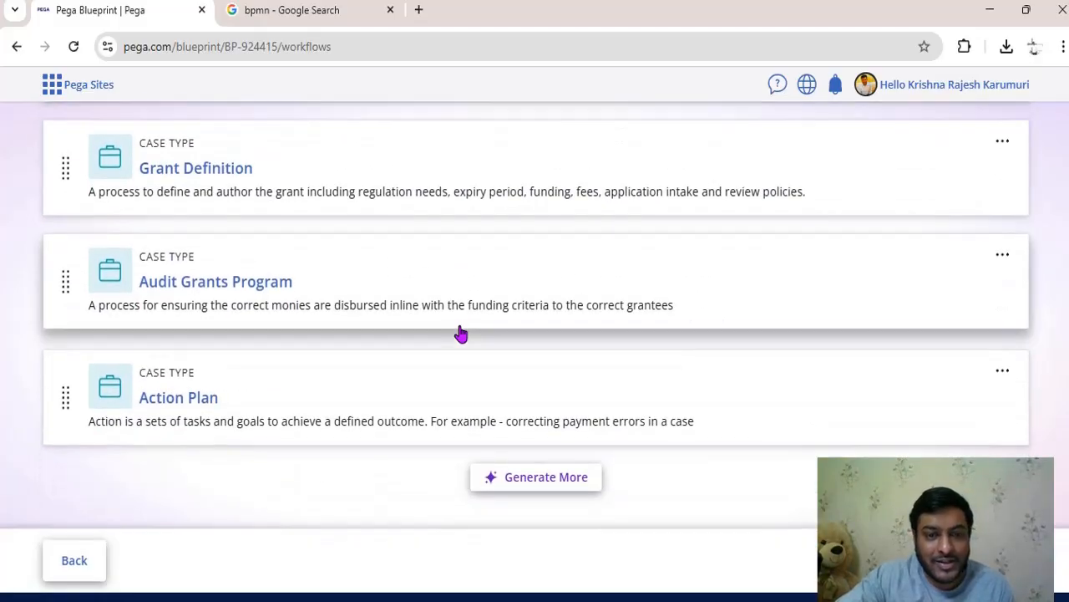
{"action": "scroll", "coordinate": [461, 333], "scroll_direction": "up", "scroll_amount": 10}
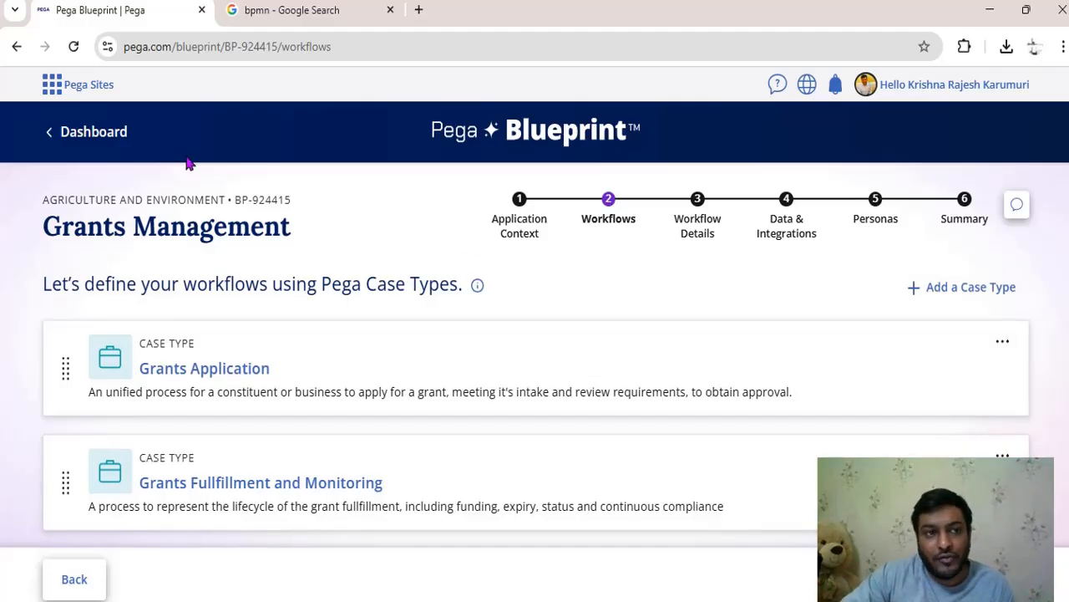
Go back to the dashboard, read the explanation for creating a new version of the Grants Management blueprint, and cancel it.
{"action": "left_click", "coordinate": [77, 137]}
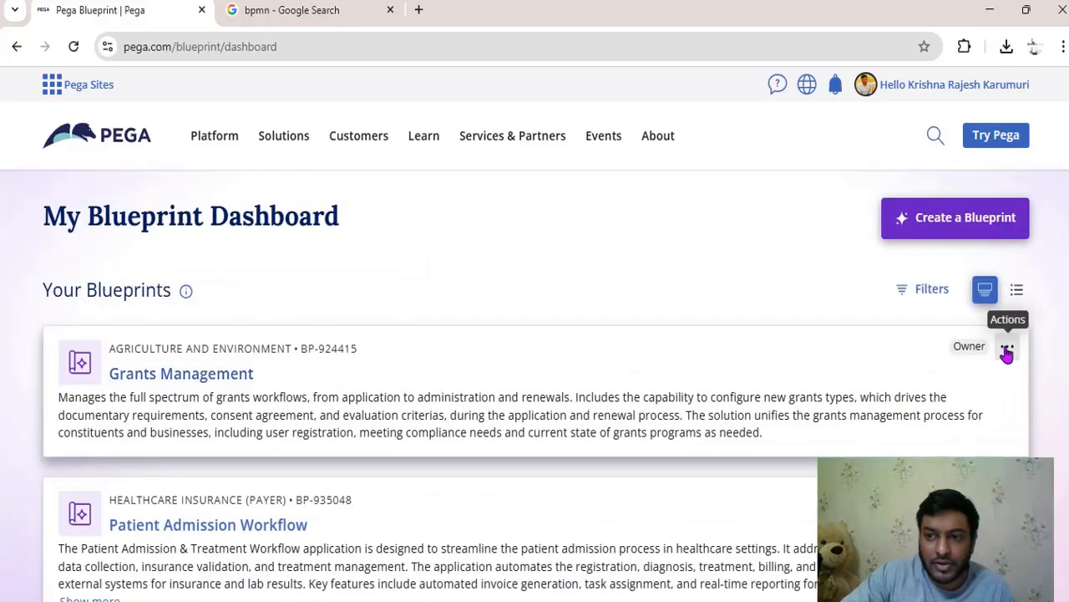
{"action": "left_click", "coordinate": [1007, 351]}
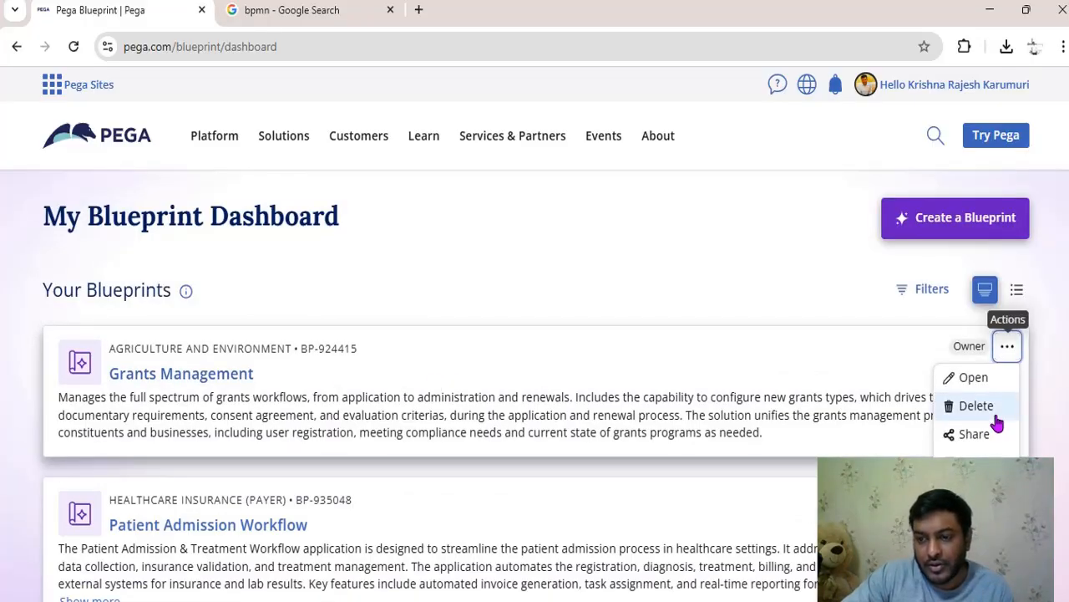
{"action": "left_click", "coordinate": [976, 463]}
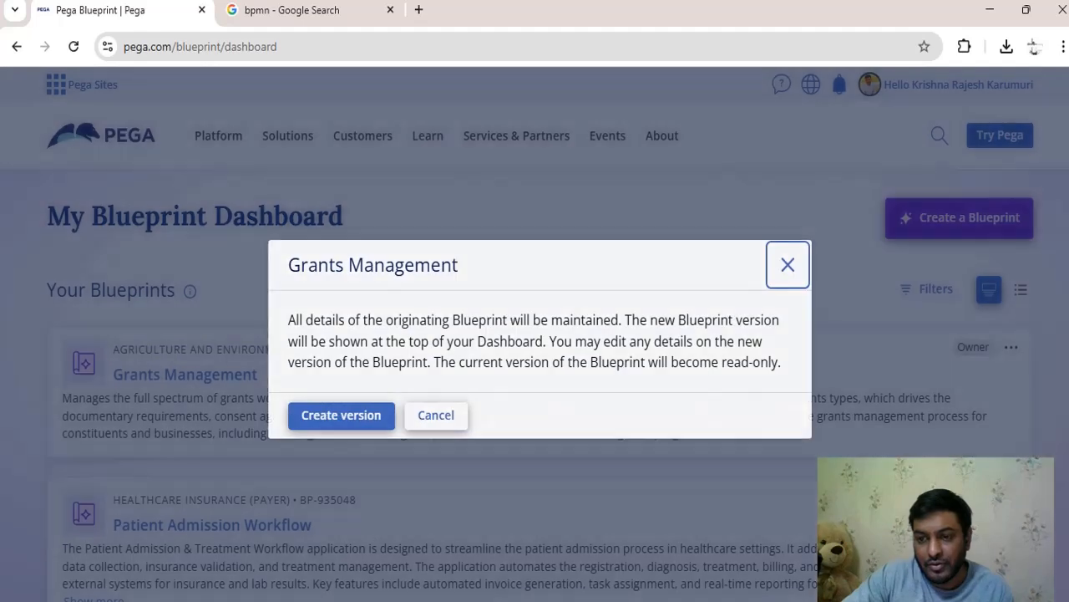
{"action": "left_click_drag", "start_coordinate": [297, 321], "coordinate": [773, 368]}
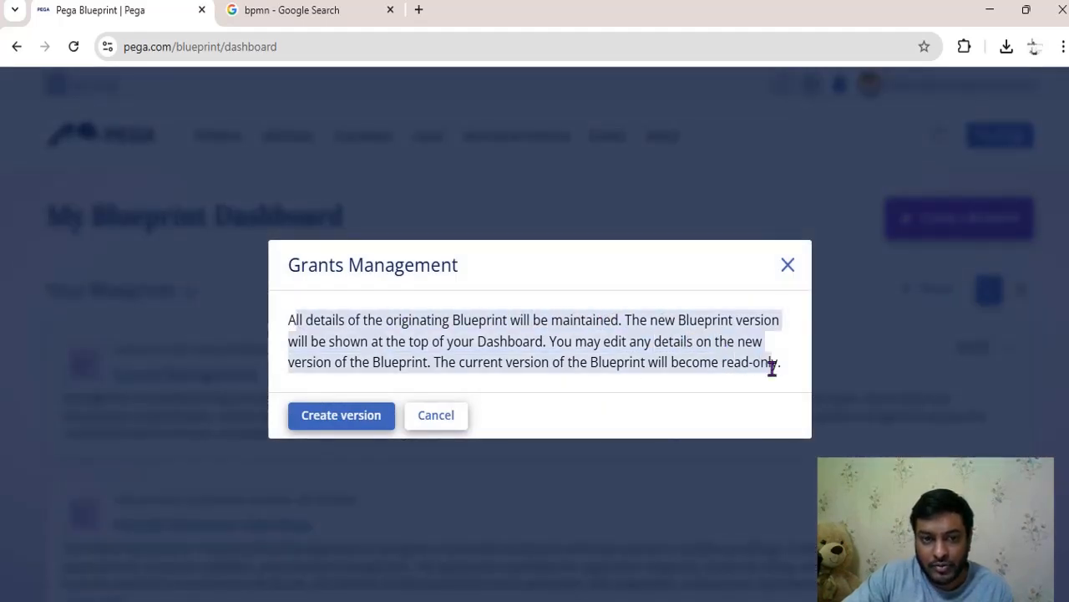
{"action": "left_click", "coordinate": [436, 415]}
View the history of the Grants Management blueprint and close it.
{"action": "left_click", "coordinate": [1007, 346]}
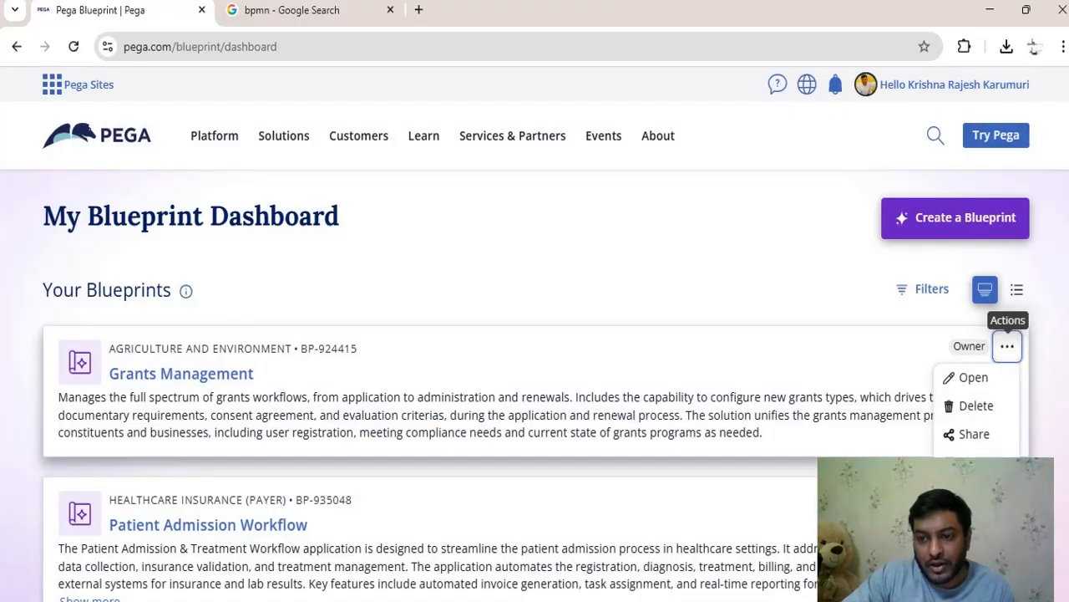
{"action": "left_click", "coordinate": [976, 491]}
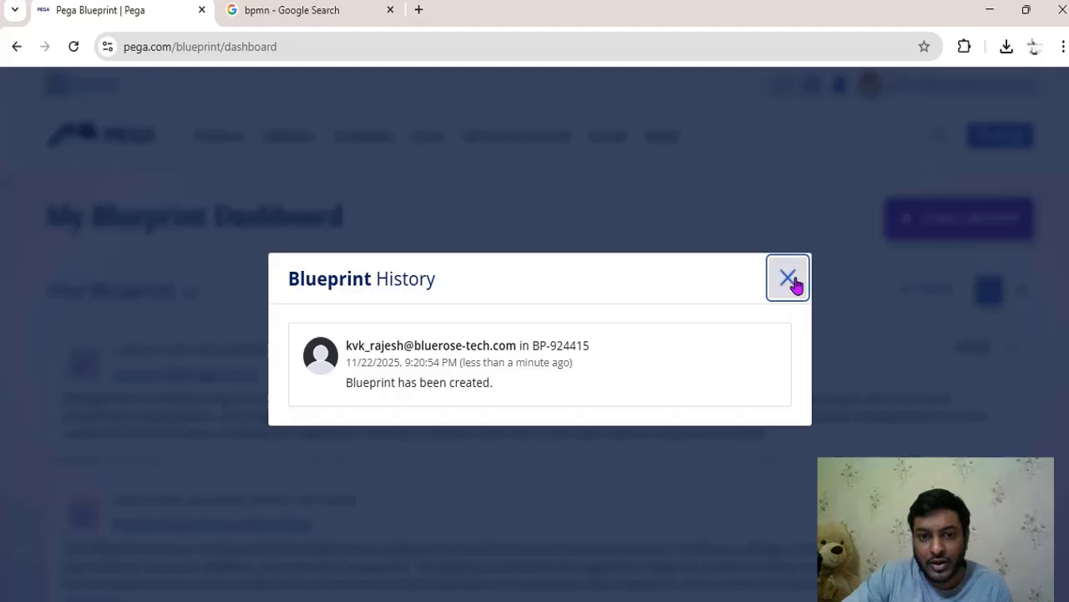
{"action": "left_click", "coordinate": [794, 281]}
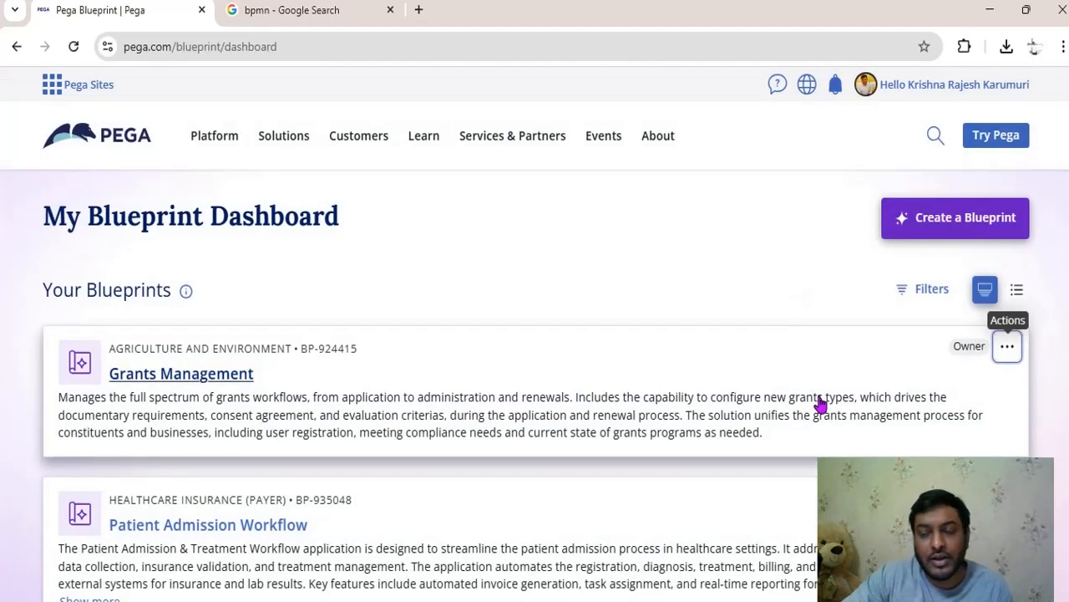
Delete the Grants Management blueprint from the dashboard.
{"action": "left_click", "coordinate": [1006, 347]}
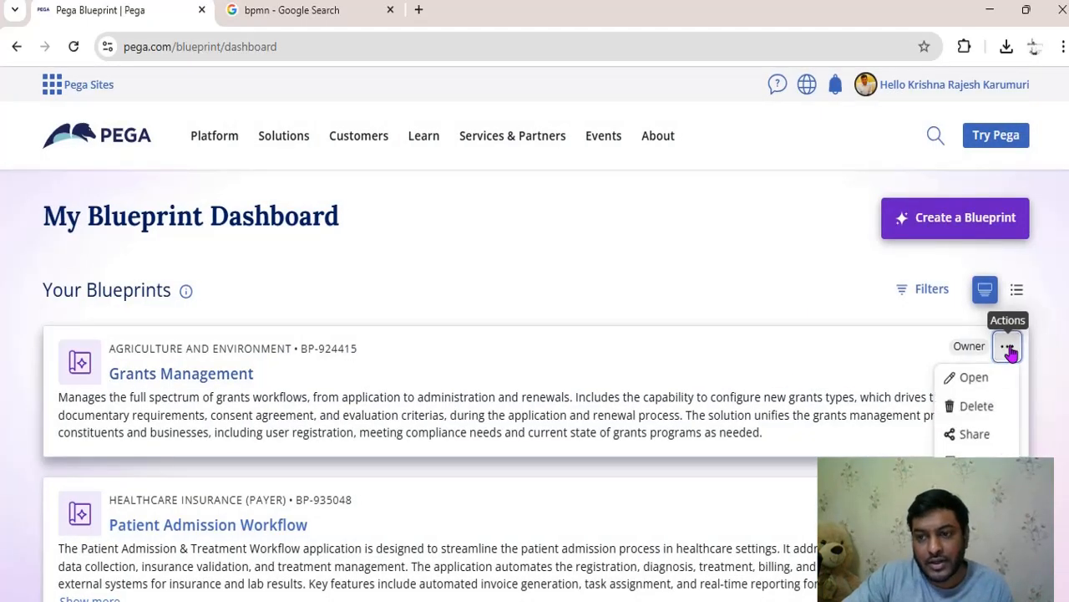
{"action": "left_click", "coordinate": [976, 406]}
{"action": "left_click", "coordinate": [840, 454]}
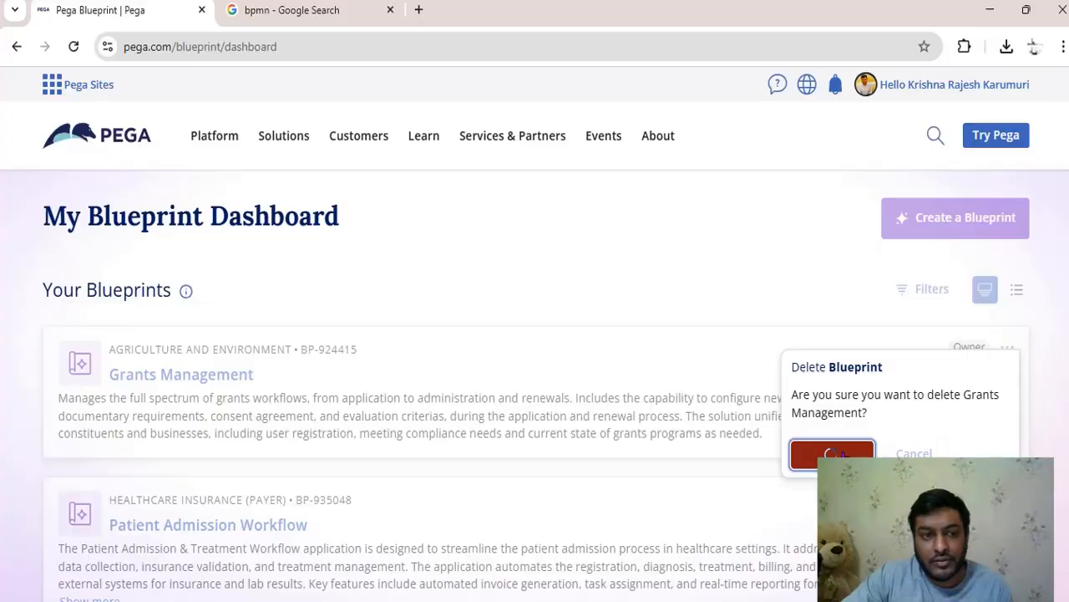
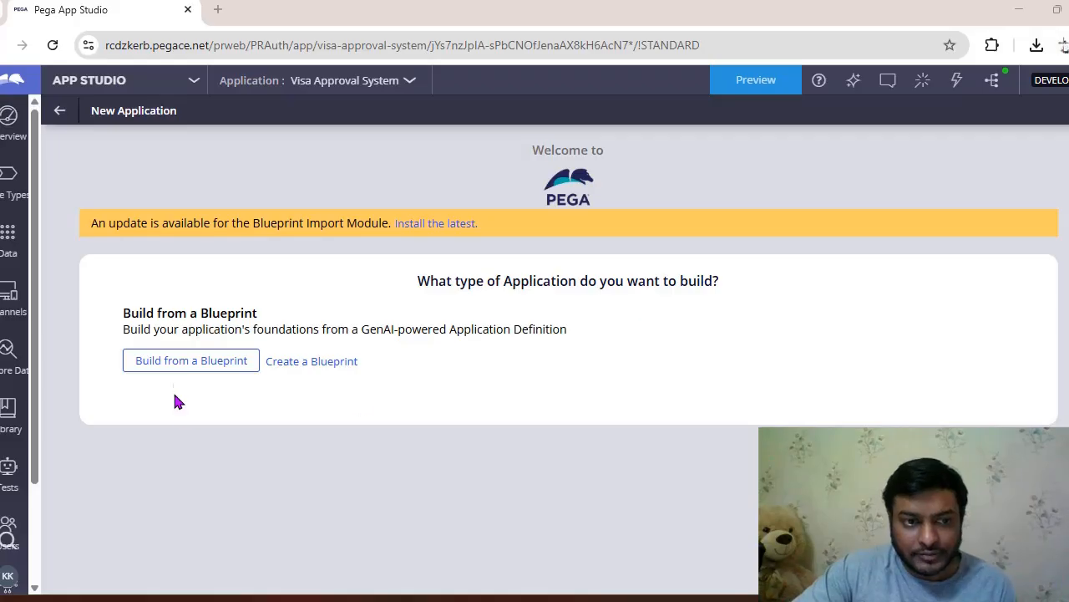
Start building the application from a blueprint and upload the file "Patient Admission Workflow 20251122T201925610 GMT.blueprint".
{"action": "left_click", "coordinate": [203, 364]}
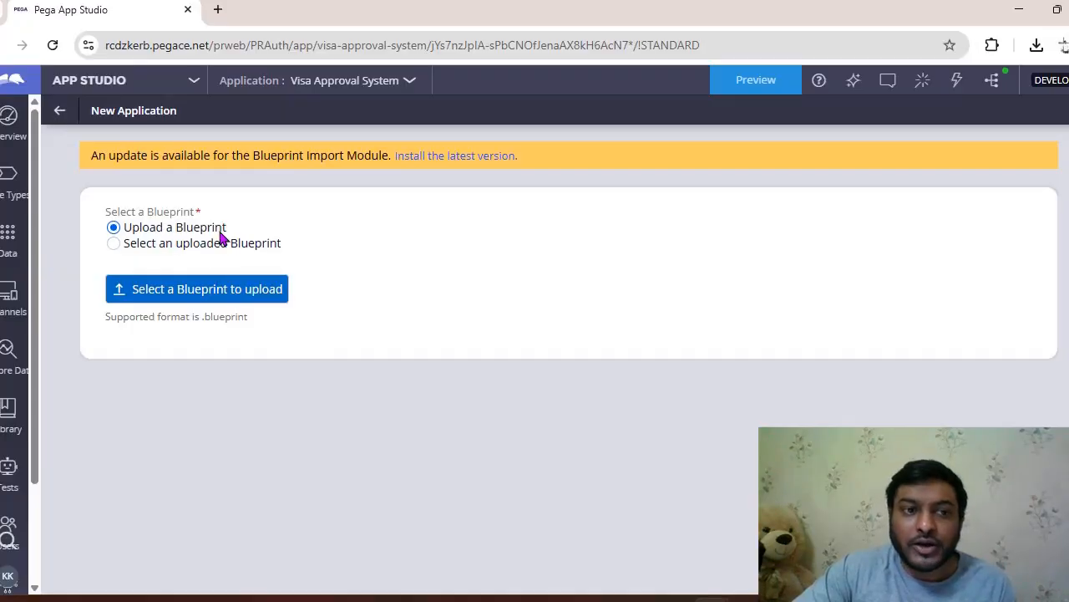
{"action": "left_click", "coordinate": [215, 289]}
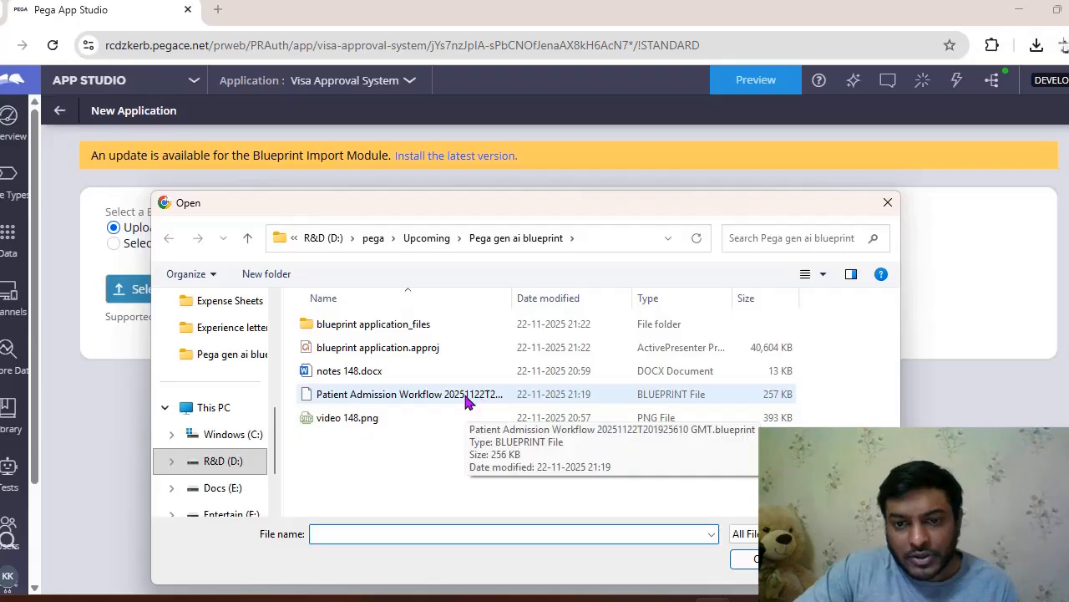
{"action": "left_click", "coordinate": [722, 403]}
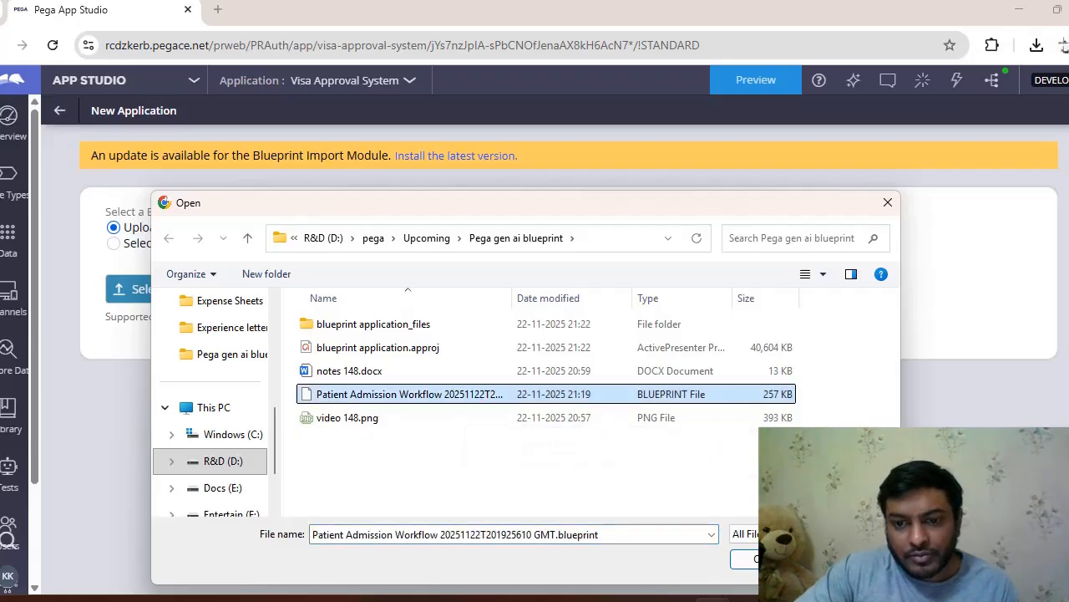
{"action": "double_click", "coordinate": [724, 405]}
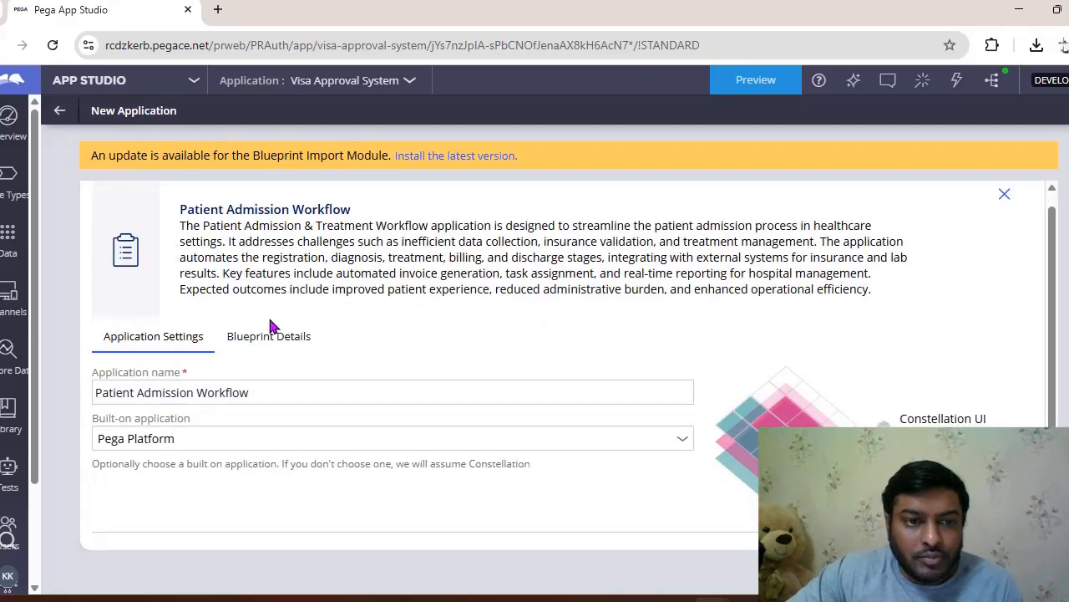
Review the blueprint details, including business needs, embedded objects, personas and sample data, and continue to the case types.
{"action": "left_click", "coordinate": [268, 335]}
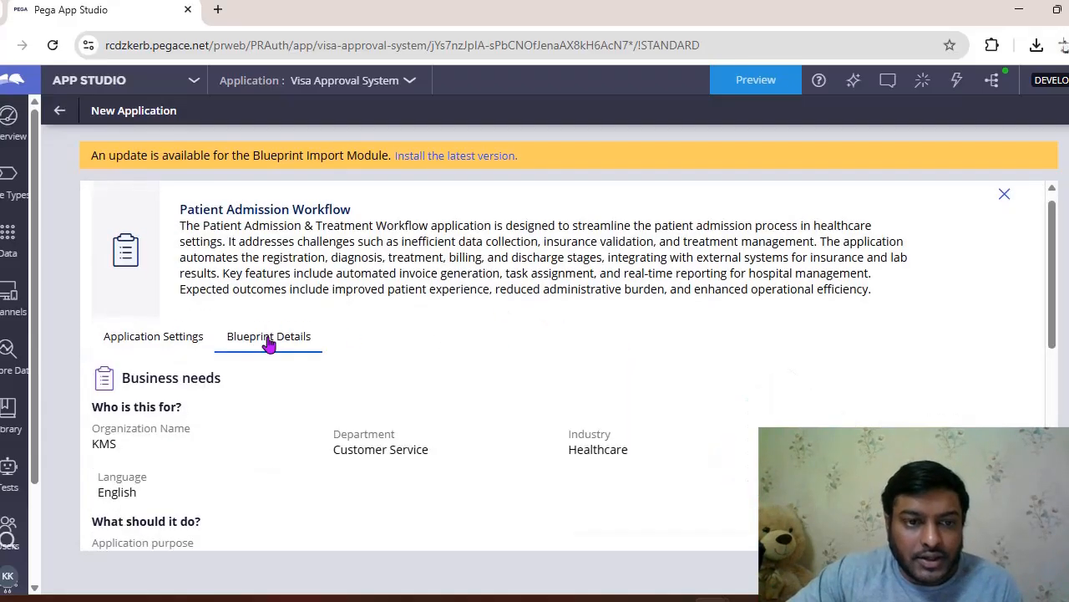
{"action": "scroll", "coordinate": [602, 338], "scroll_direction": "down", "scroll_amount": 3}
{"action": "scroll", "coordinate": [585, 343], "scroll_direction": "down", "scroll_amount": 3}
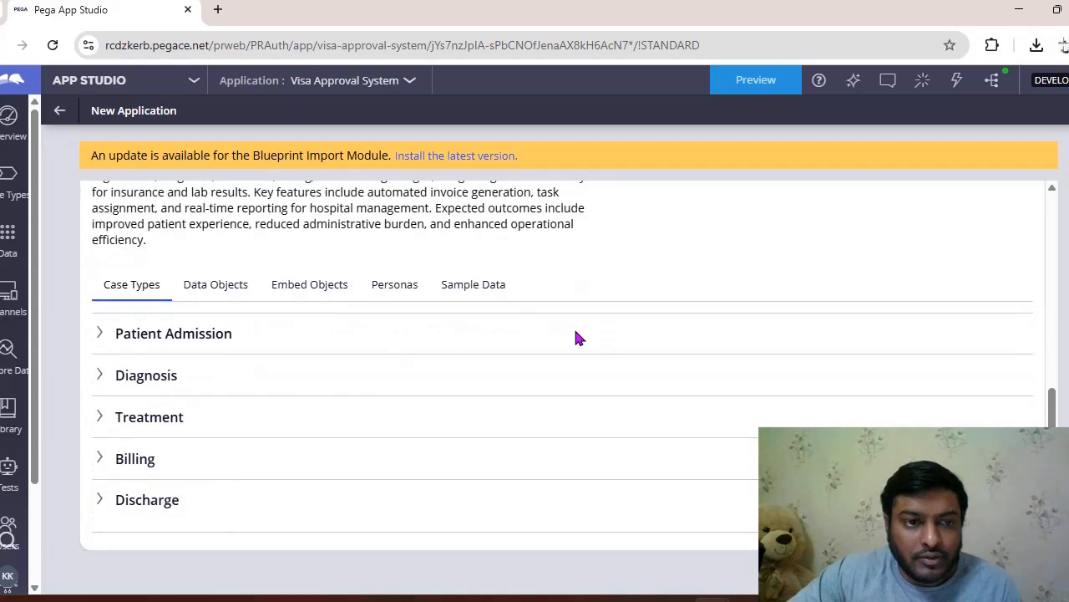
{"action": "left_click", "coordinate": [310, 284]}
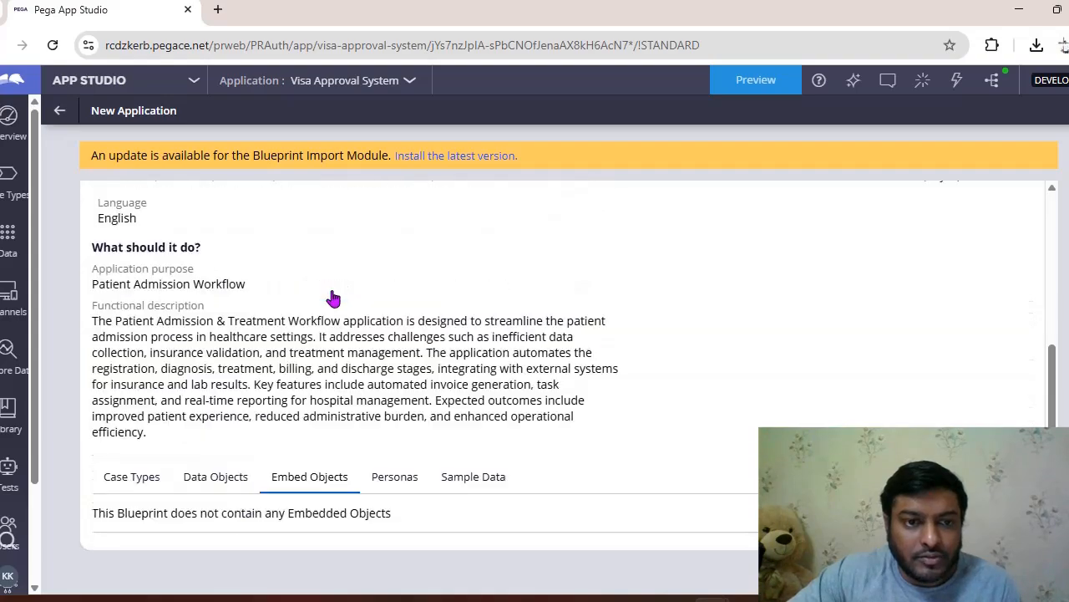
{"action": "left_click", "coordinate": [394, 476]}
{"action": "left_click", "coordinate": [473, 476]}
{"action": "scroll", "coordinate": [705, 432], "scroll_direction": "down", "scroll_amount": 4}
{"action": "scroll", "coordinate": [706, 432], "scroll_direction": "up", "scroll_amount": 10}
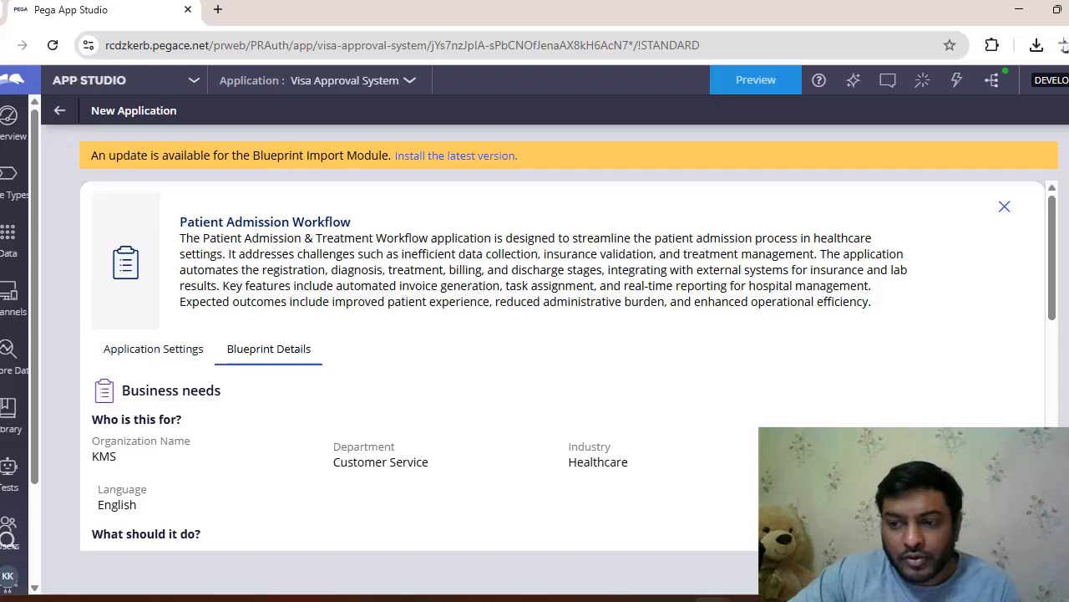
{"action": "scroll", "coordinate": [555, 327], "scroll_direction": "down", "scroll_amount": 1}
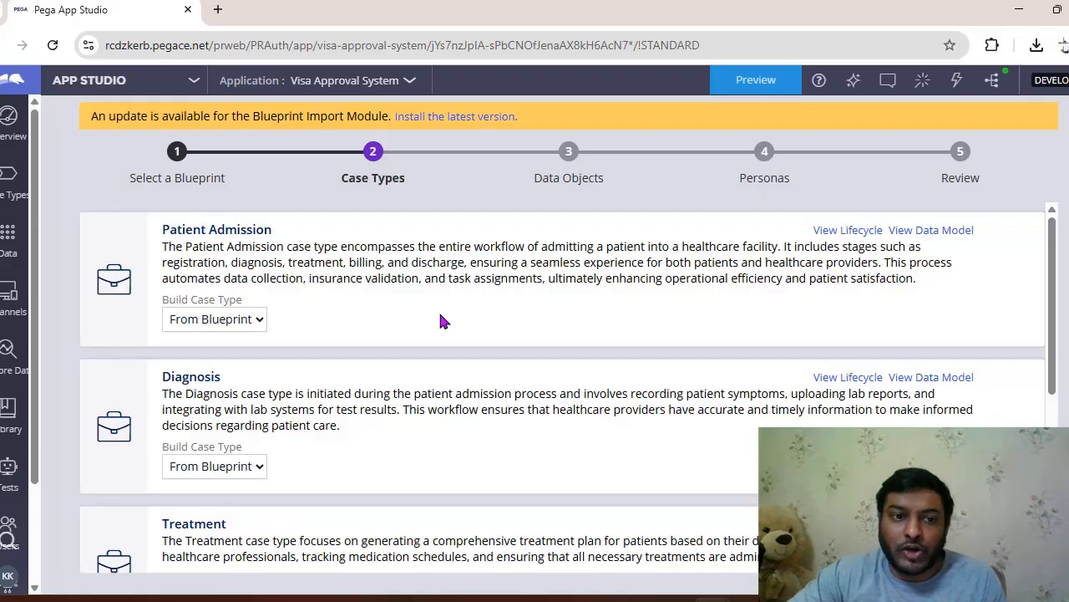
Try the Do not build option for the Patient Admission case type and restore it to From Blueprint.
{"action": "left_click", "coordinate": [234, 319]}
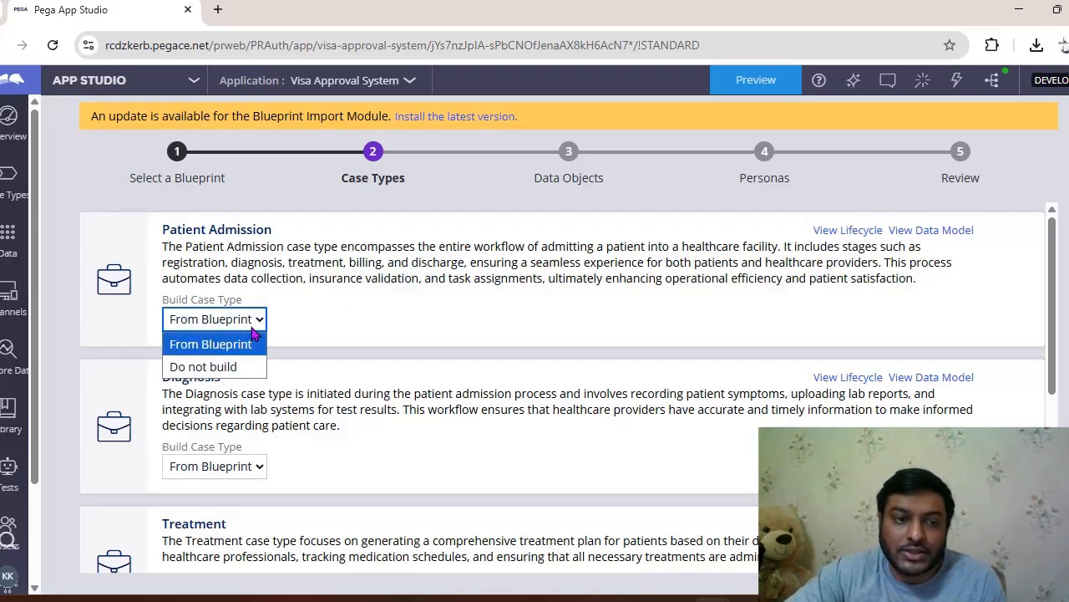
{"action": "left_click", "coordinate": [239, 366]}
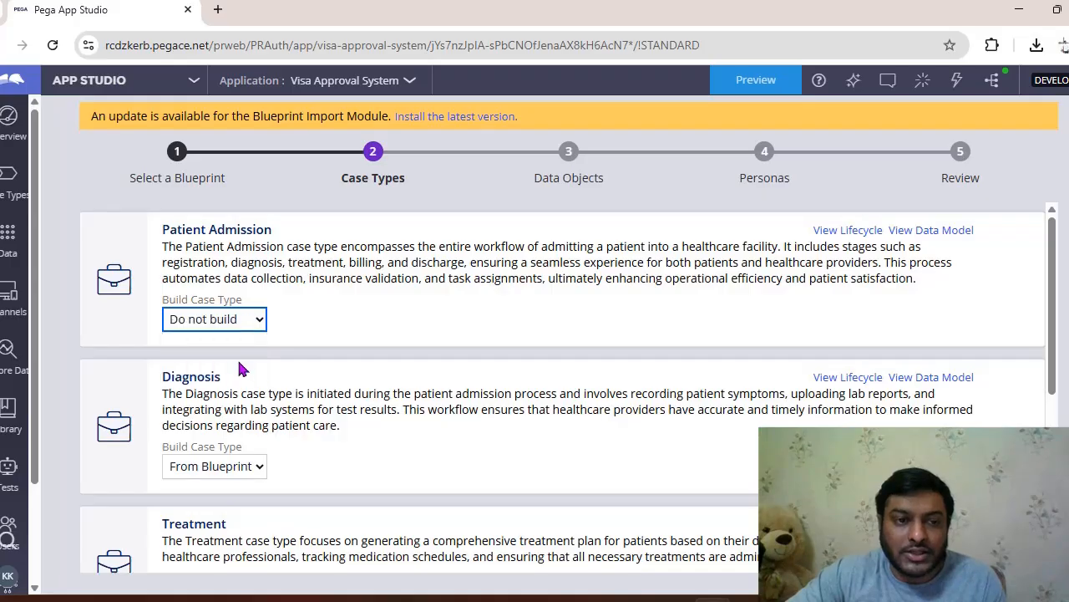
{"action": "left_click", "coordinate": [249, 319]}
{"action": "left_click", "coordinate": [231, 353]}
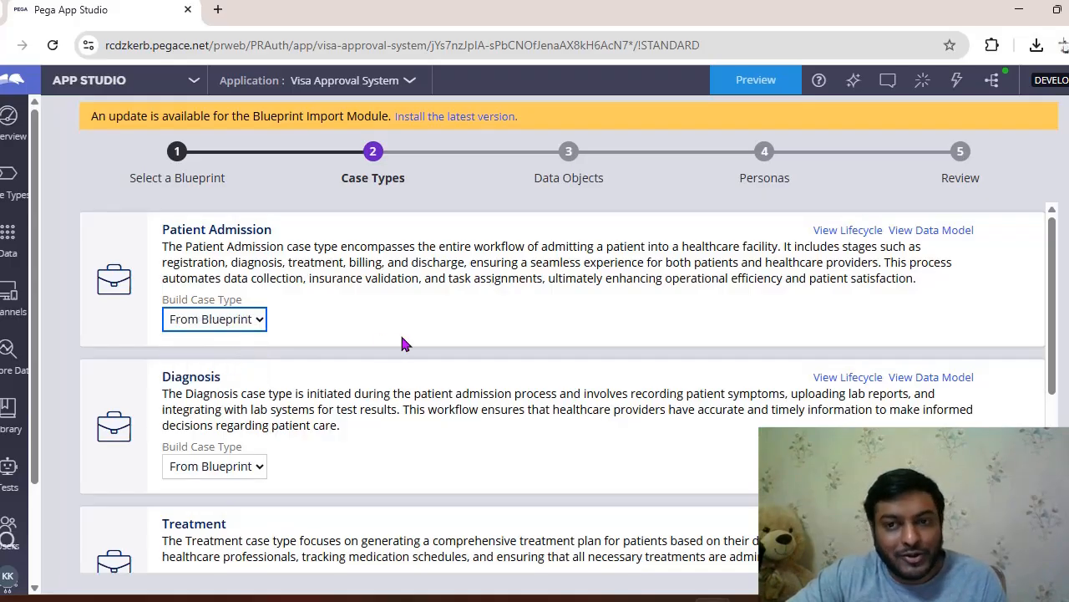
Continue to the data objects and check the build options offered for Patient and Treatment Plan.
{"action": "scroll", "coordinate": [830, 401], "scroll_direction": "down", "scroll_amount": 5}
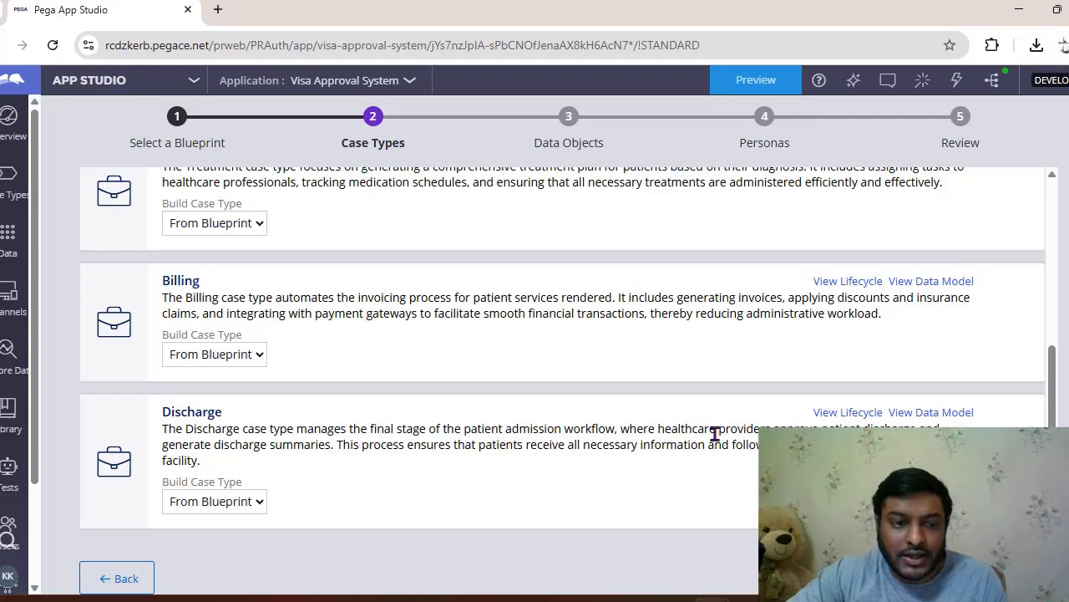
{"action": "left_click", "coordinate": [596, 133]}
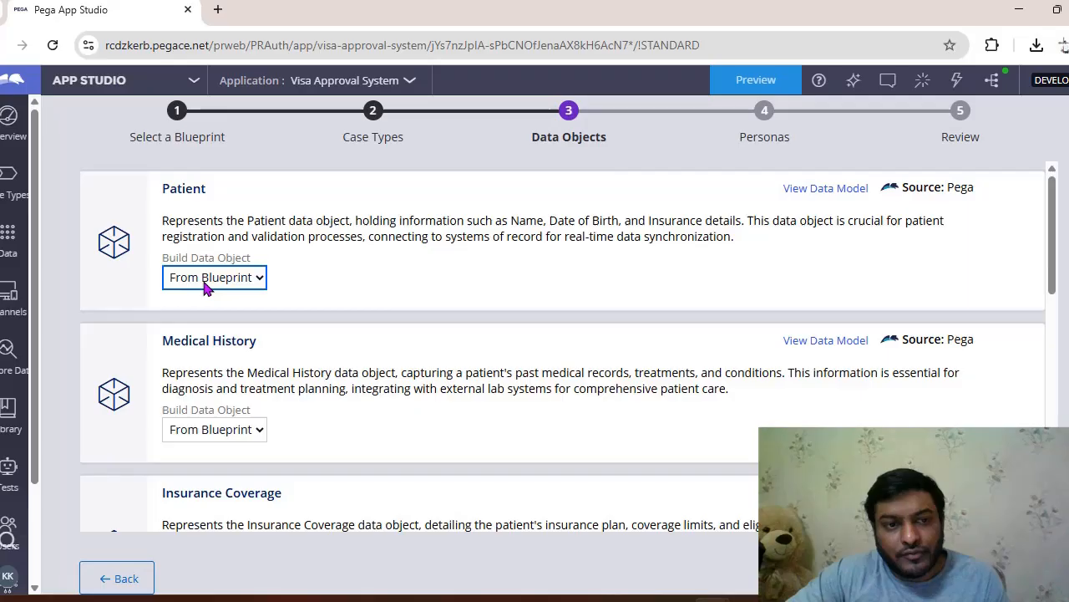
{"action": "left_click", "coordinate": [207, 280]}
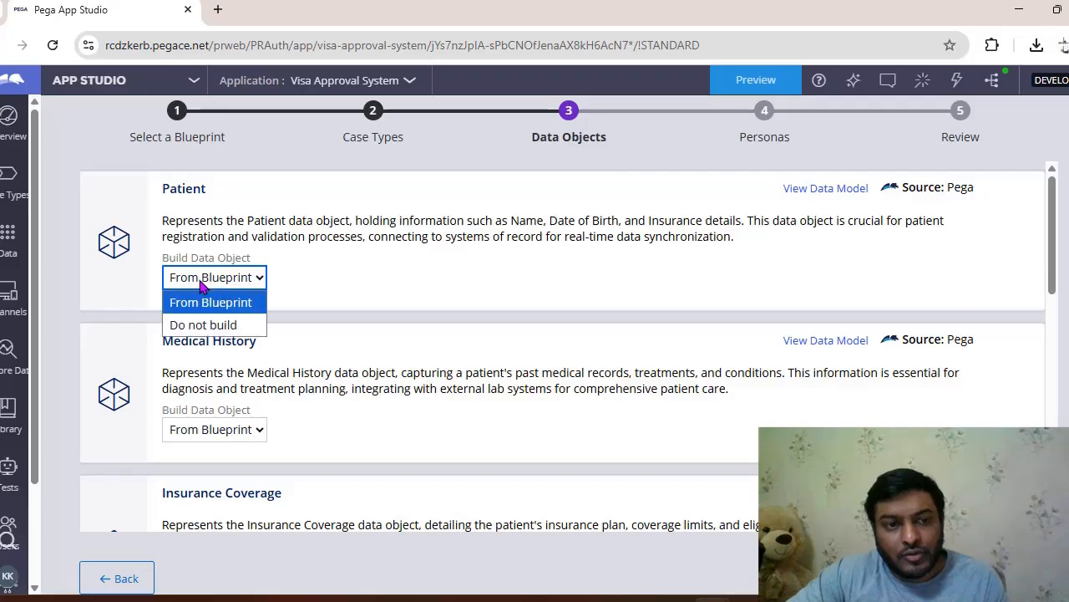
{"action": "left_click", "coordinate": [456, 398]}
{"action": "scroll", "coordinate": [458, 398], "scroll_direction": "down", "scroll_amount": 3}
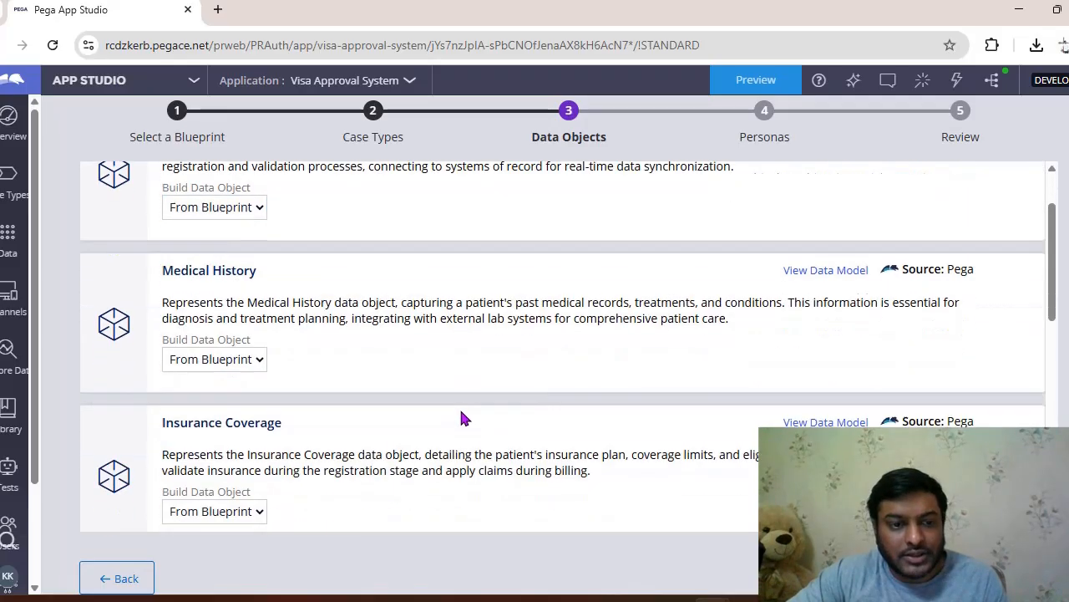
{"action": "left_click", "coordinate": [241, 485]}
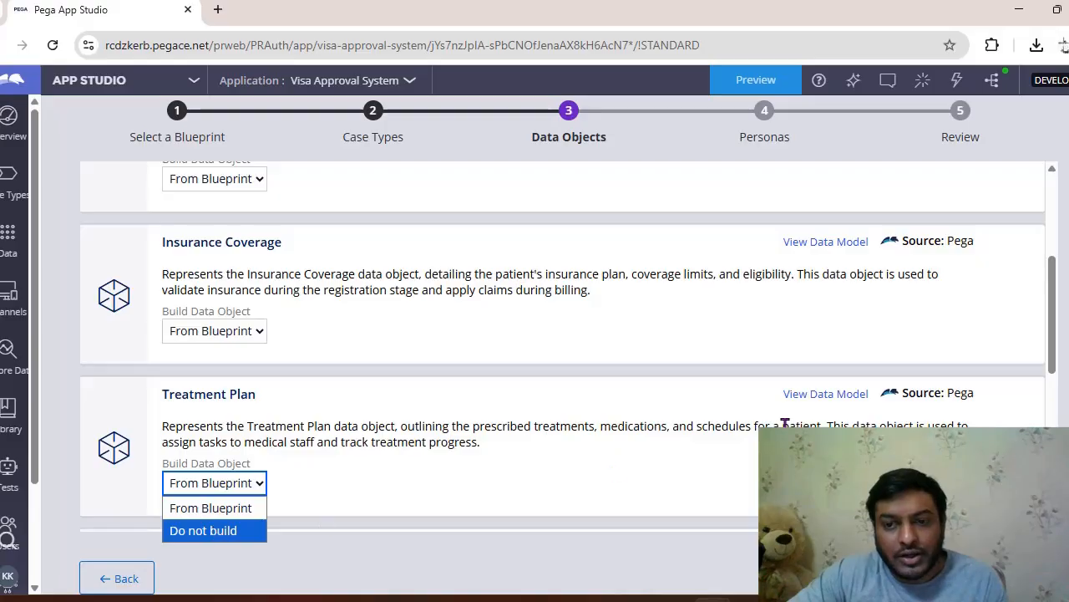
View the Treatment Plan data model, close it, and continue to the personas.
{"action": "left_click", "coordinate": [812, 395]}
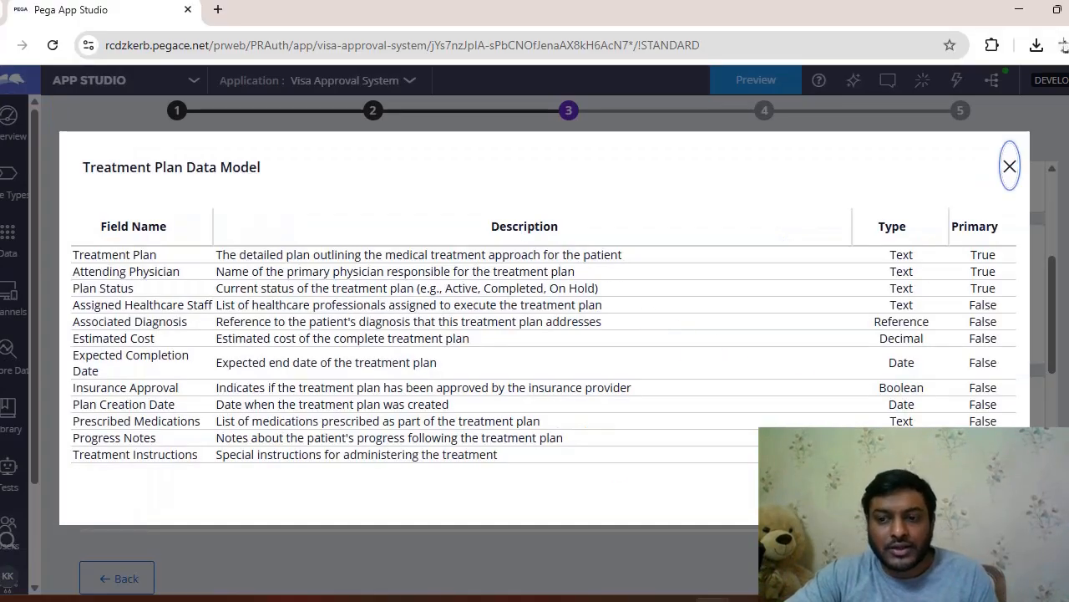
{"action": "left_click", "coordinate": [1009, 165]}
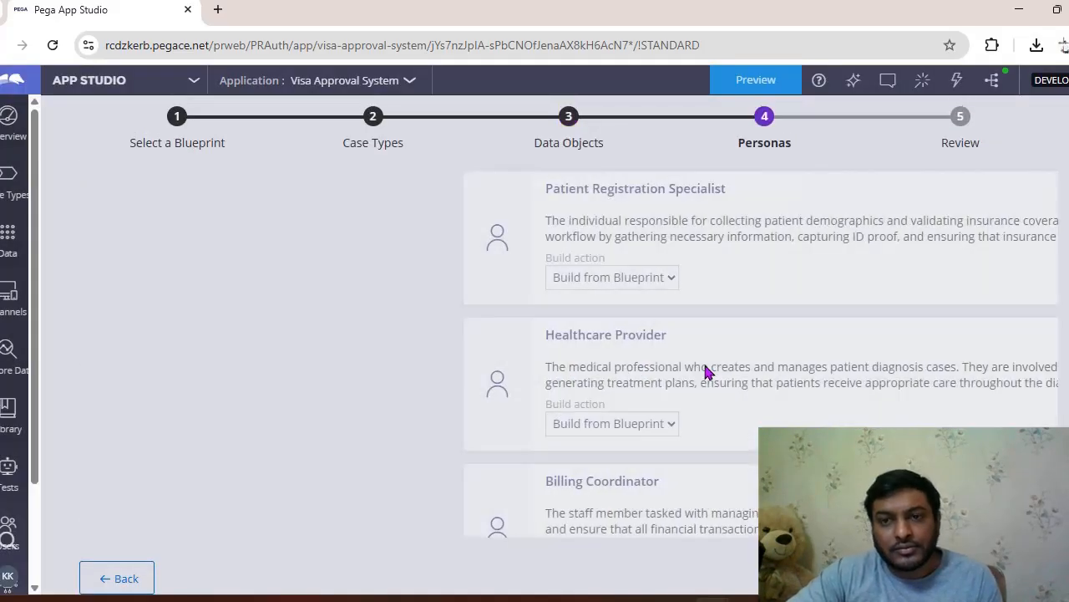
Set the build action of the Hospital Management persona to Do not build.
{"action": "scroll", "coordinate": [555, 308], "scroll_direction": "down", "scroll_amount": 2}
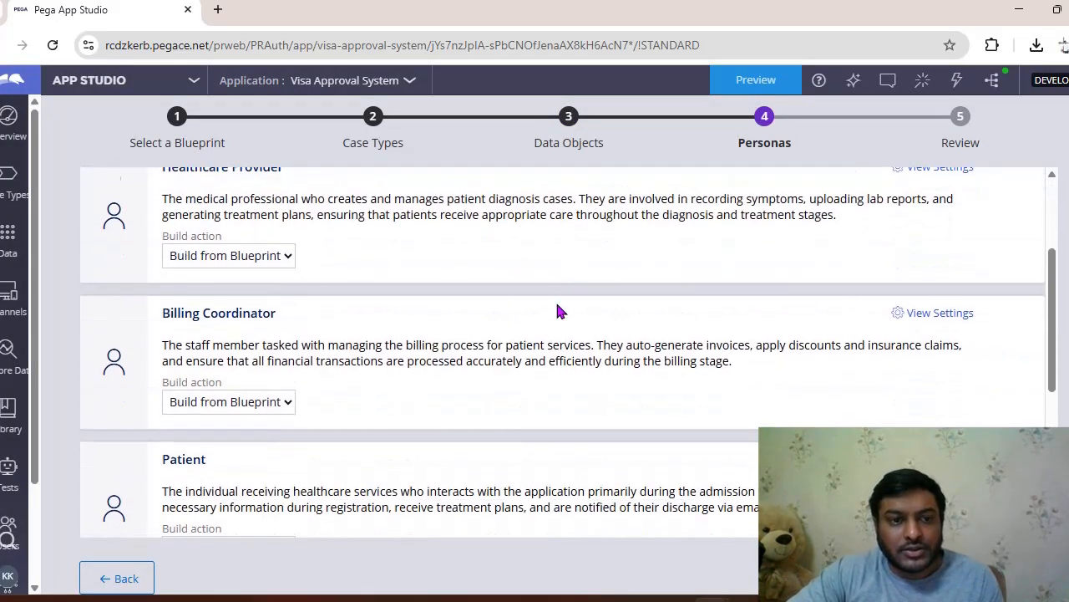
{"action": "scroll", "coordinate": [556, 308], "scroll_direction": "down", "scroll_amount": 2}
{"action": "scroll", "coordinate": [459, 372], "scroll_direction": "down", "scroll_amount": 3}
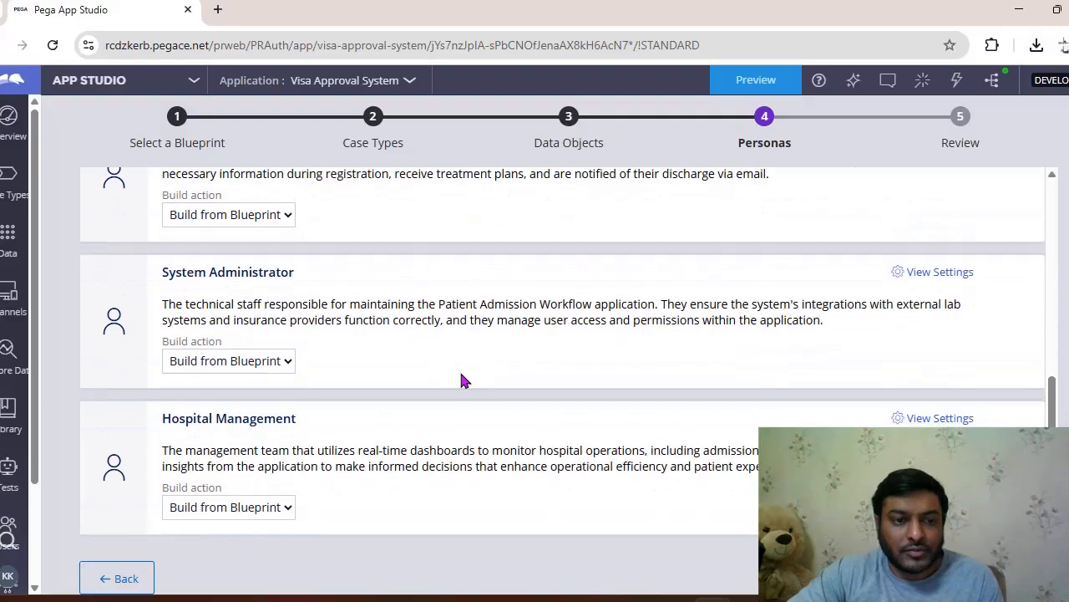
{"action": "left_click", "coordinate": [282, 507]}
{"action": "left_click", "coordinate": [215, 554]}
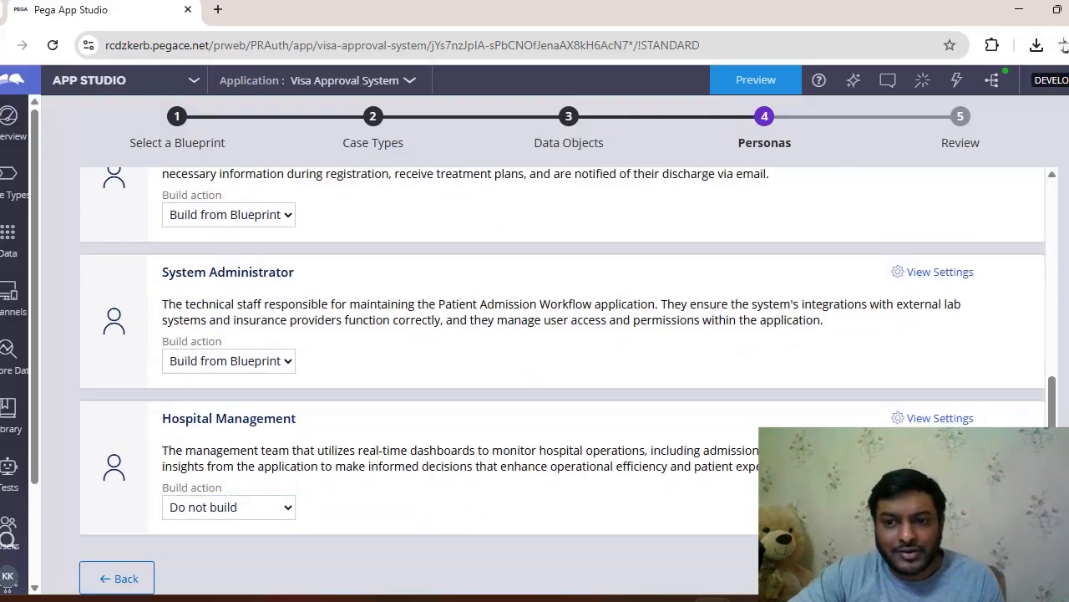
View the System Administrator persona's case access, data access and channel settings, and close them.
{"action": "left_click", "coordinate": [937, 274]}
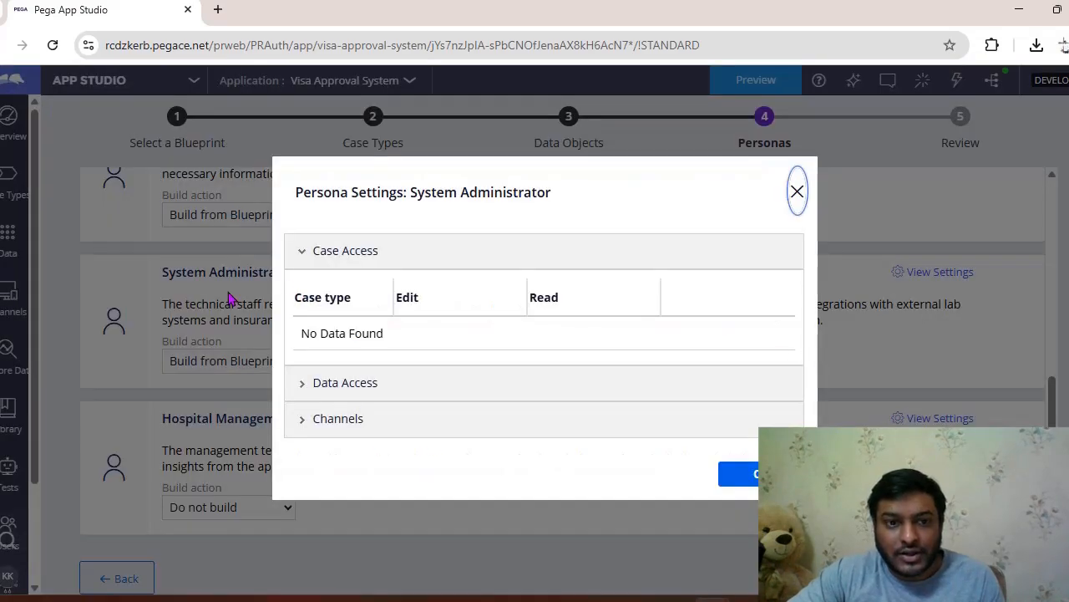
{"action": "left_click", "coordinate": [370, 386]}
{"action": "left_click", "coordinate": [356, 430]}
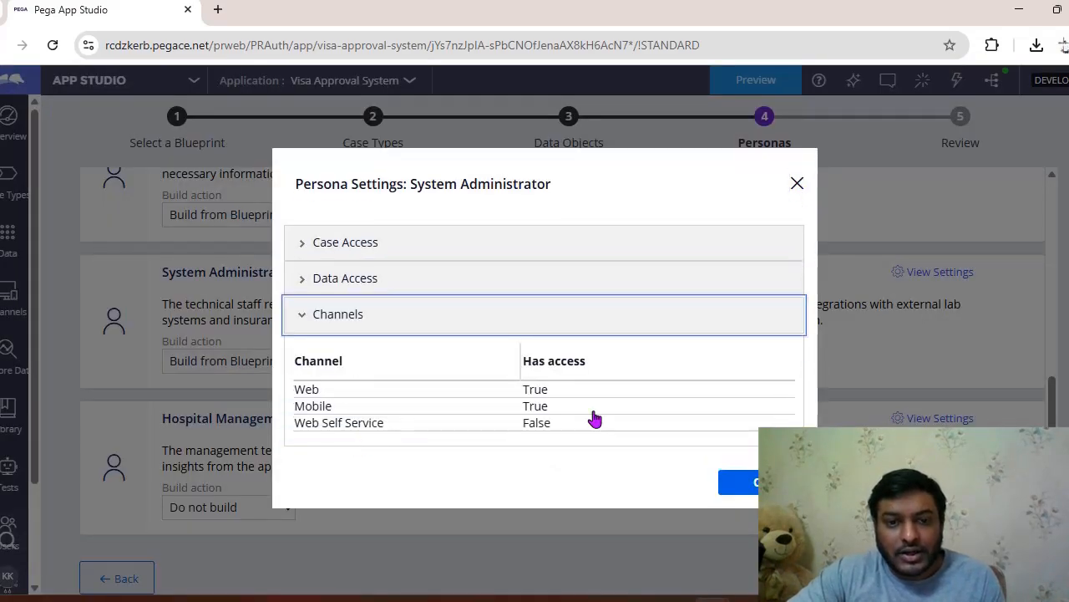
{"action": "left_click", "coordinate": [739, 482]}
View the case and data access settings of the Patient Registration Specialist persona, and continue to the final review.
{"action": "scroll", "coordinate": [671, 465], "scroll_direction": "up", "scroll_amount": 5}
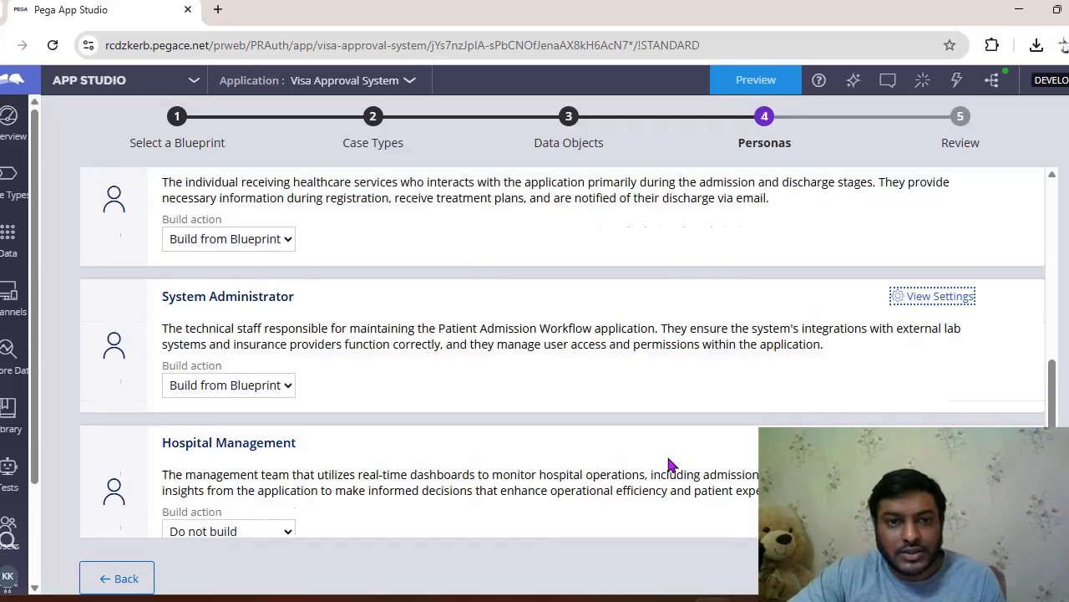
{"action": "scroll", "coordinate": [668, 465], "scroll_direction": "up", "scroll_amount": 1}
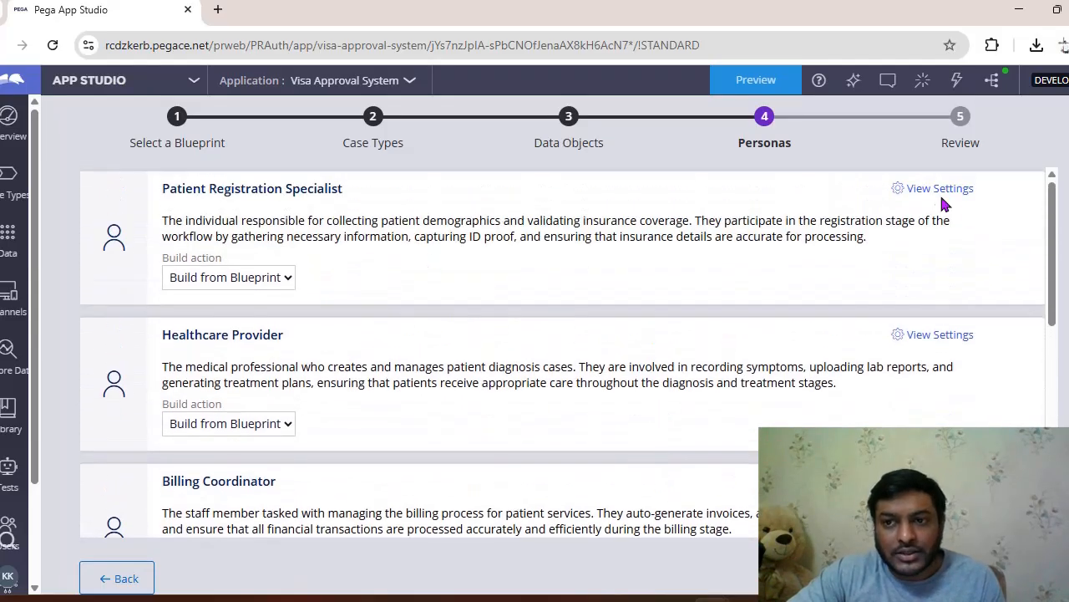
{"action": "left_click", "coordinate": [941, 190]}
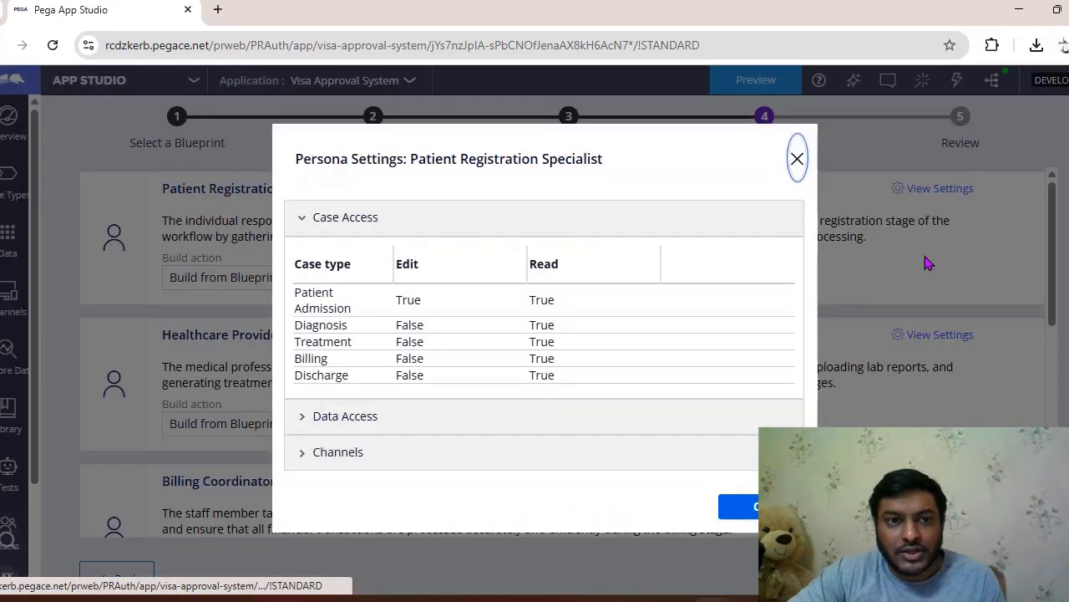
{"action": "left_click", "coordinate": [378, 420]}
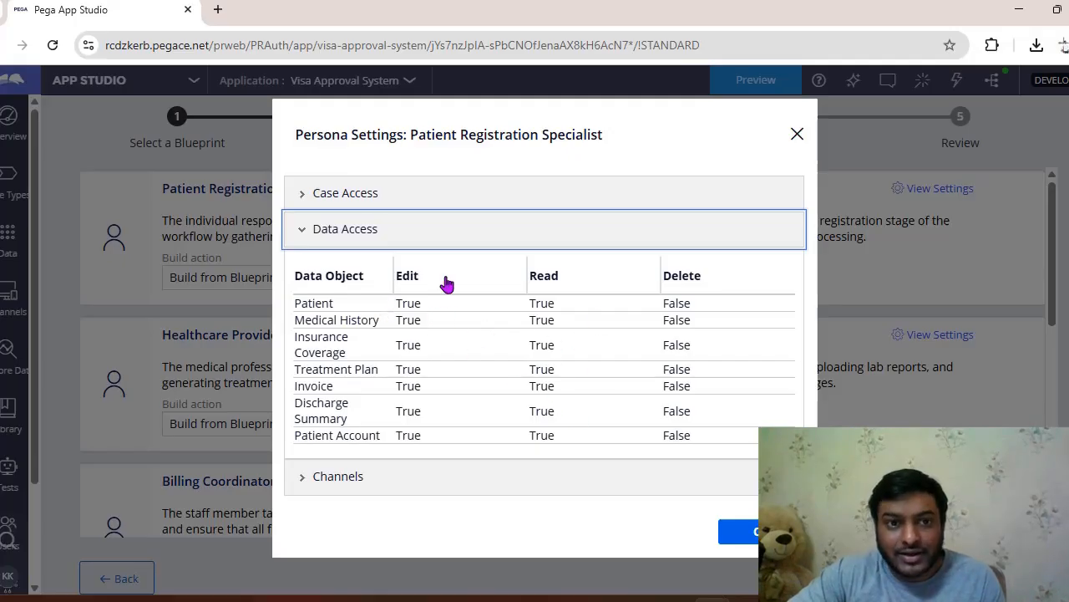
{"action": "left_click", "coordinate": [350, 194]}
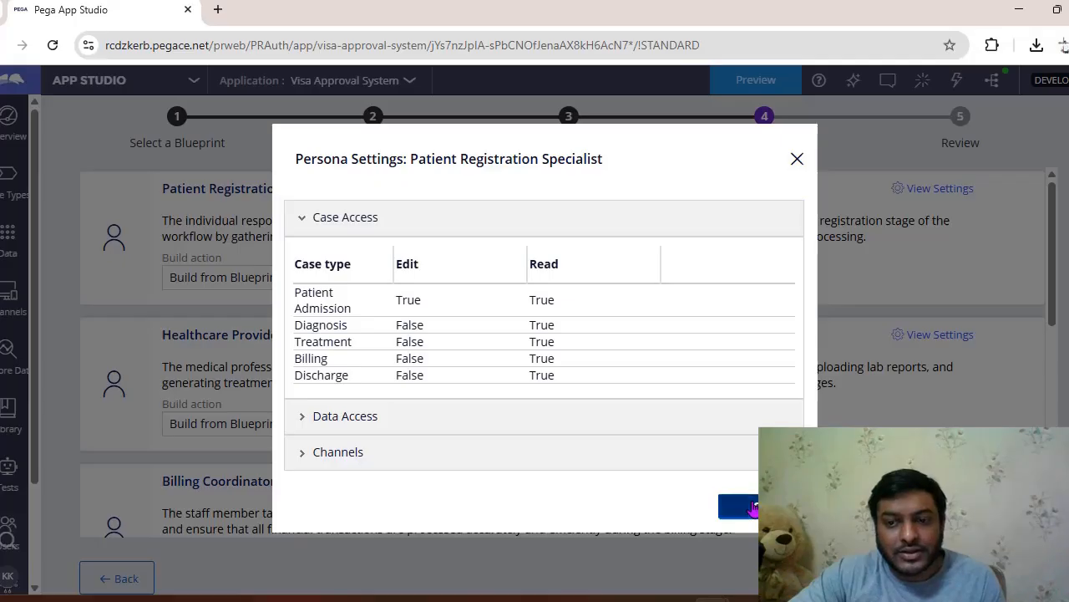
{"action": "left_click", "coordinate": [746, 505]}
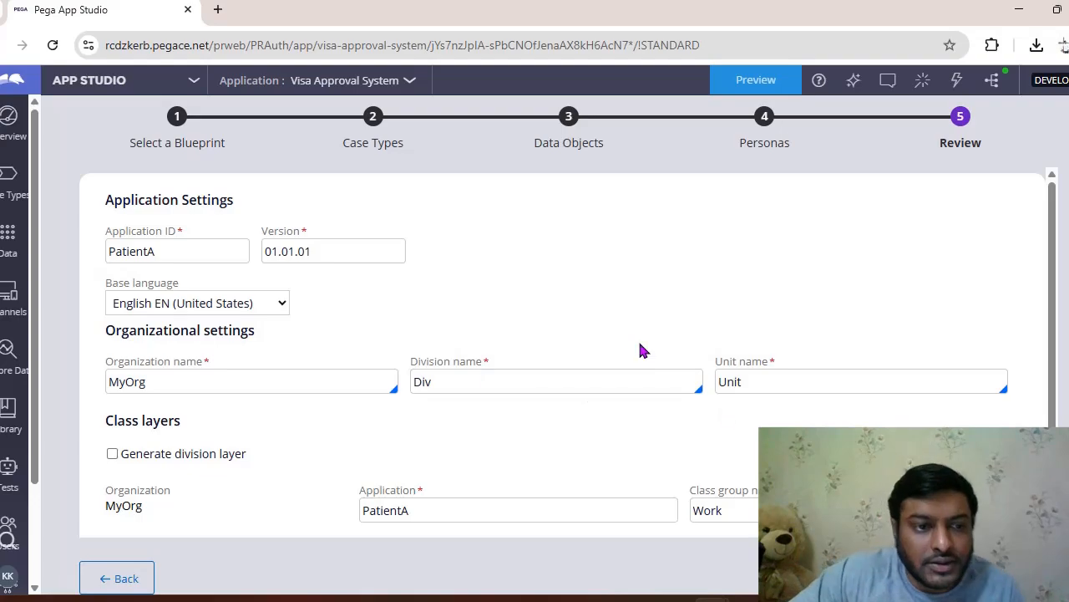
Examine the organizational settings, class layers, case classes and data classes of the application before it is created.
{"action": "scroll", "coordinate": [736, 307], "scroll_direction": "down", "scroll_amount": 1}
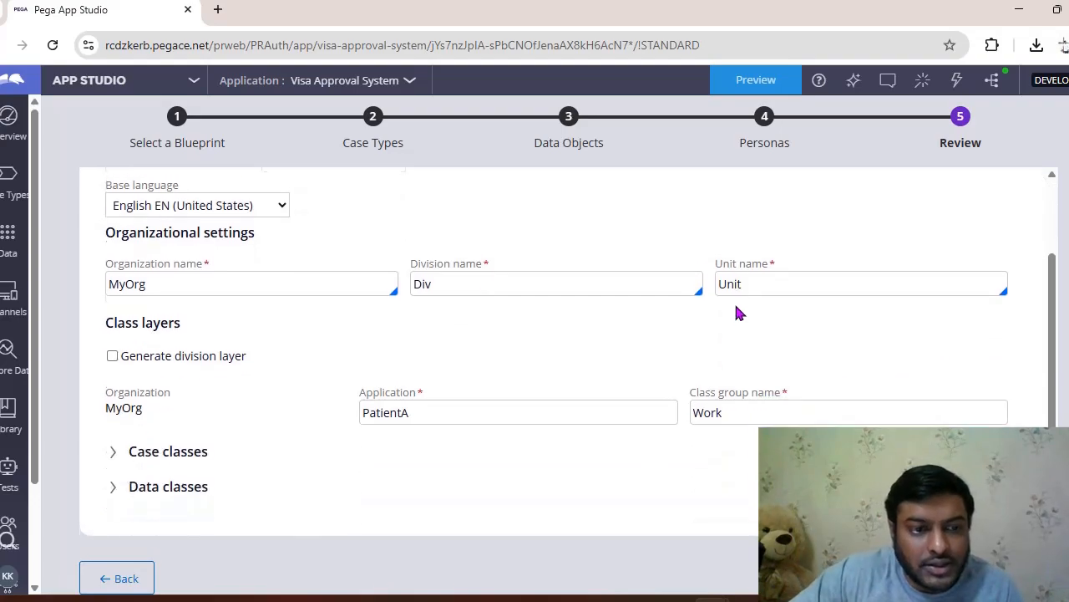
{"action": "left_click", "coordinate": [200, 452]}
{"action": "scroll", "coordinate": [351, 380], "scroll_direction": "down", "scroll_amount": 3}
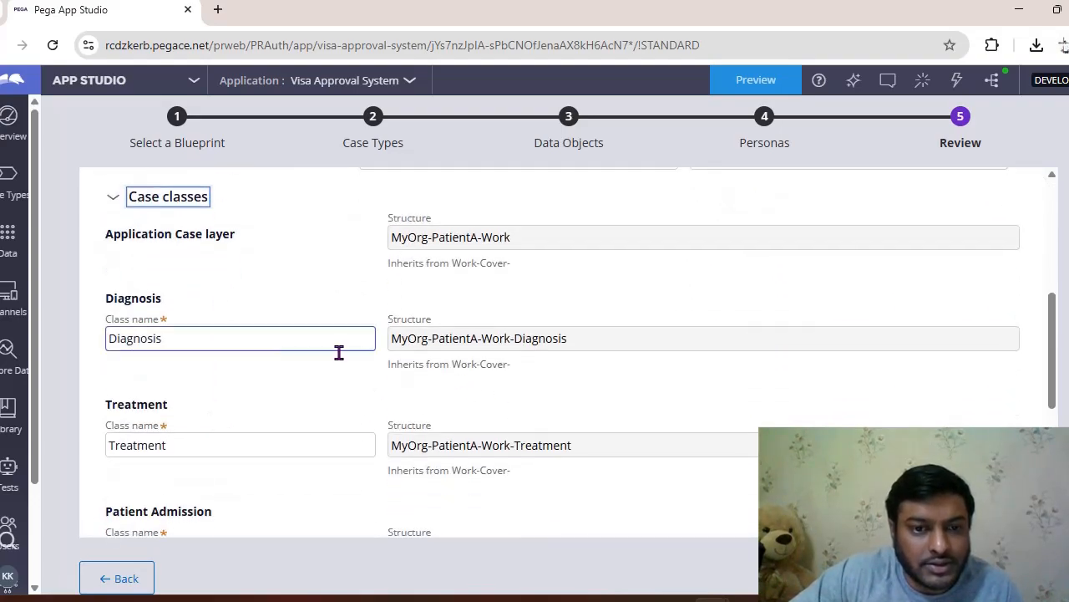
{"action": "scroll", "coordinate": [742, 406], "scroll_direction": "down", "scroll_amount": 3}
{"action": "scroll", "coordinate": [309, 476], "scroll_direction": "down", "scroll_amount": 1}
{"action": "left_click", "coordinate": [209, 492]}
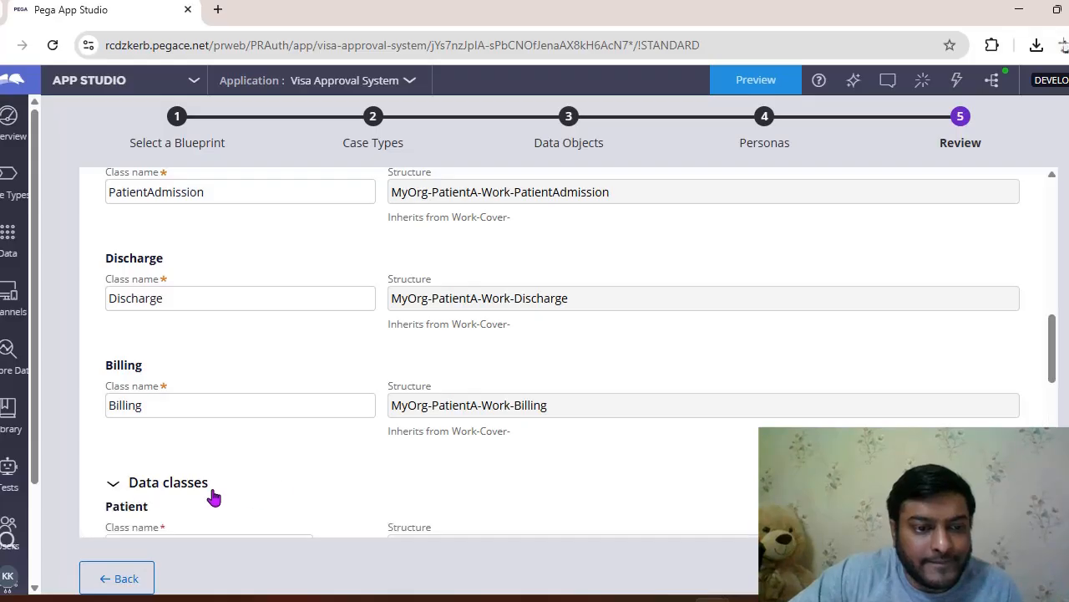
{"action": "scroll", "coordinate": [440, 401], "scroll_direction": "down", "scroll_amount": 3}
{"action": "scroll", "coordinate": [687, 366], "scroll_direction": "down", "scroll_amount": 5}
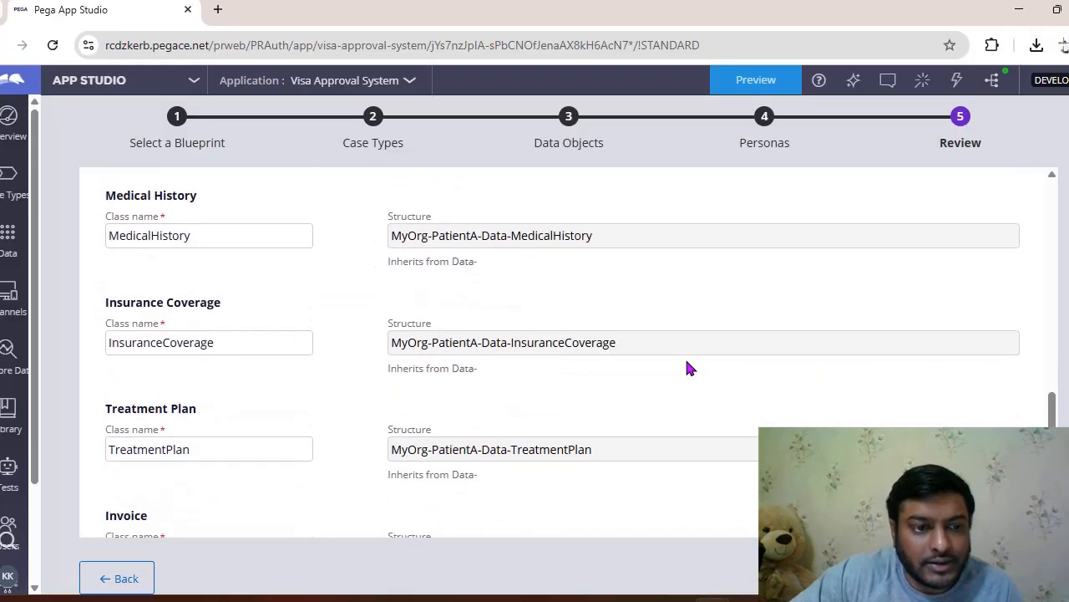
{"action": "scroll", "coordinate": [686, 367], "scroll_direction": "down", "scroll_amount": 1}
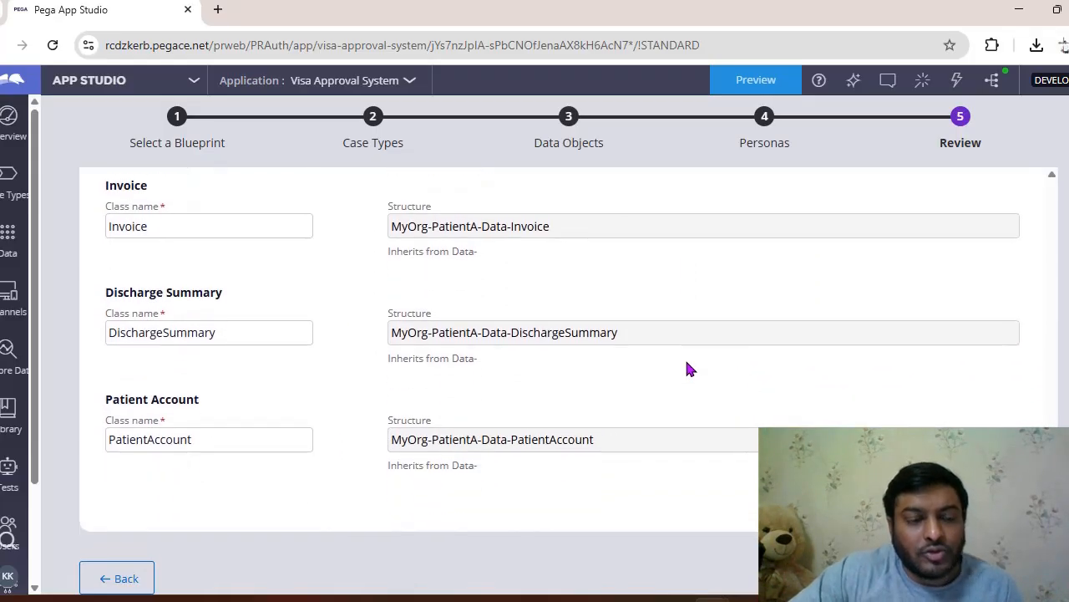
{"action": "scroll", "coordinate": [687, 368], "scroll_direction": "up", "scroll_amount": 15}
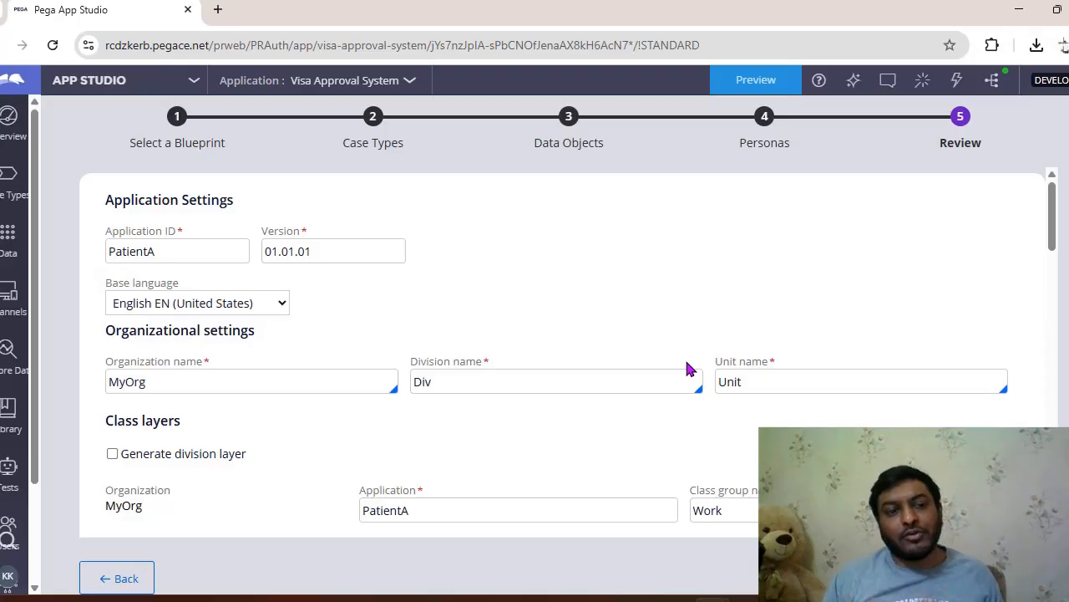